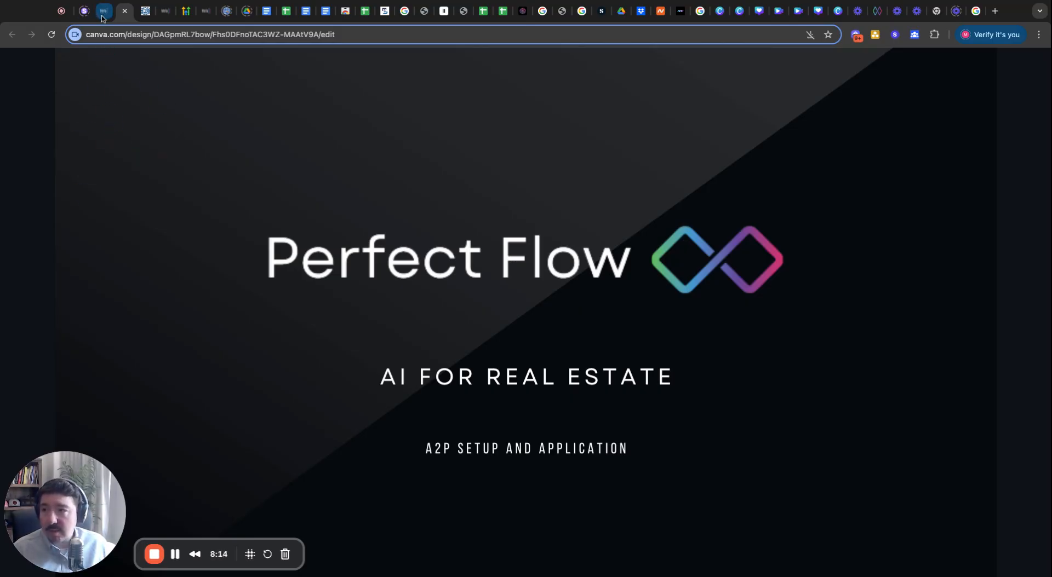
# Open GoHighLevel's Business Profile settings, briefly checking the Canva A2P Setup slide before returning.
pyautogui.click(102, 17)
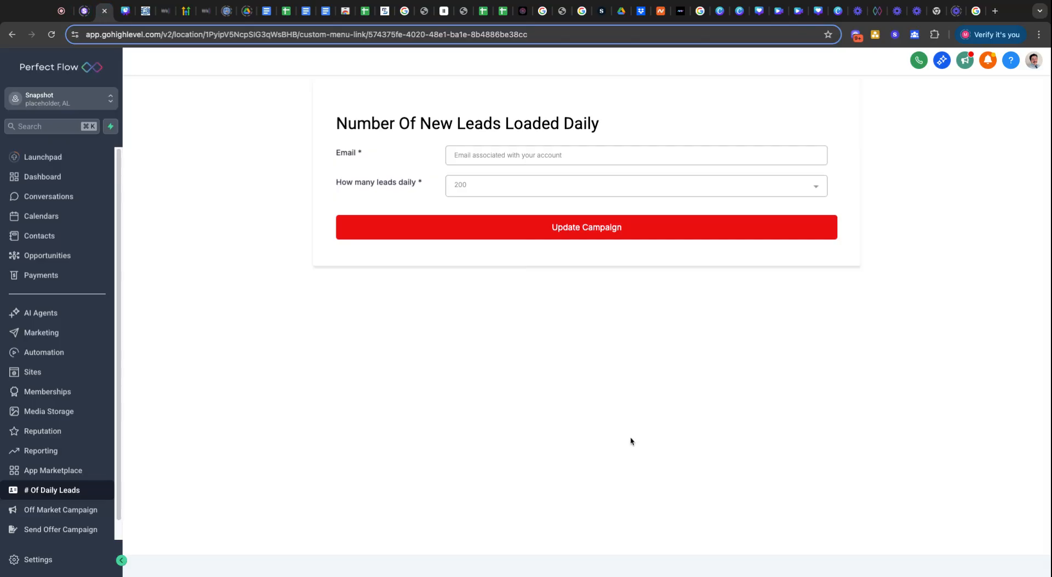
pyautogui.click(28, 561)
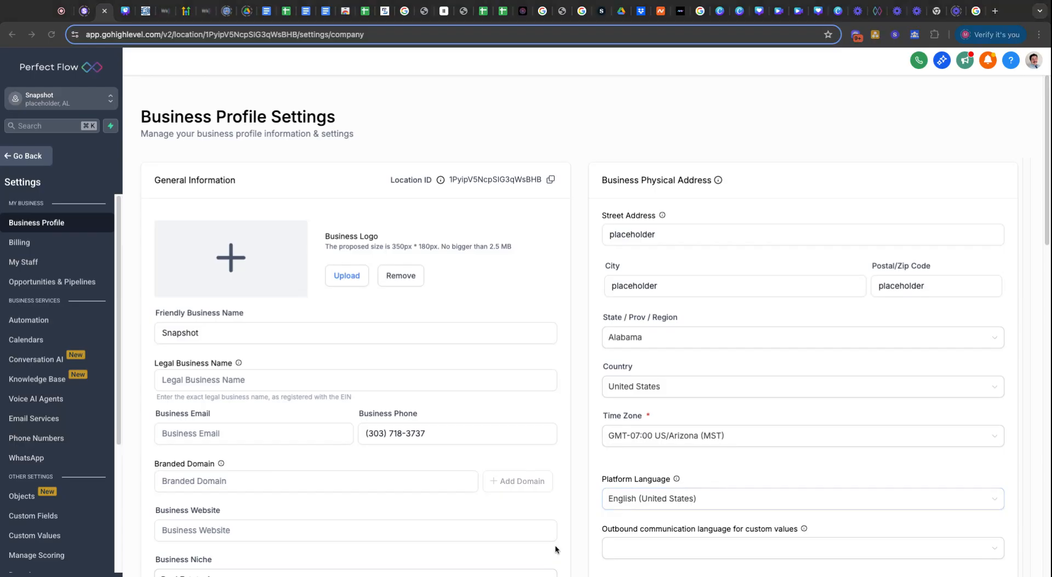
pyautogui.click(123, 20)
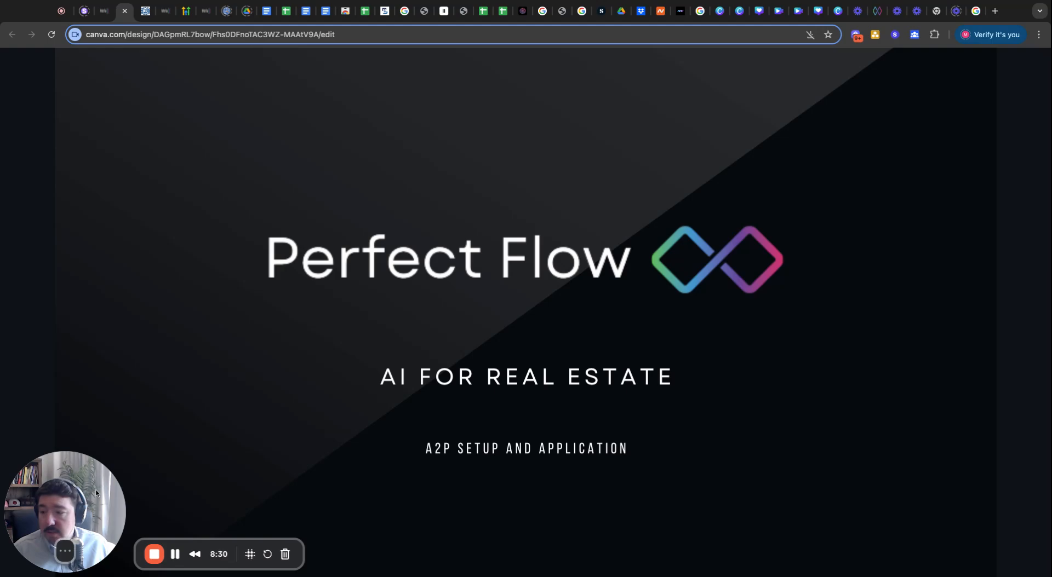
pyautogui.moveTo(96, 493); pyautogui.dragTo(104, 458)
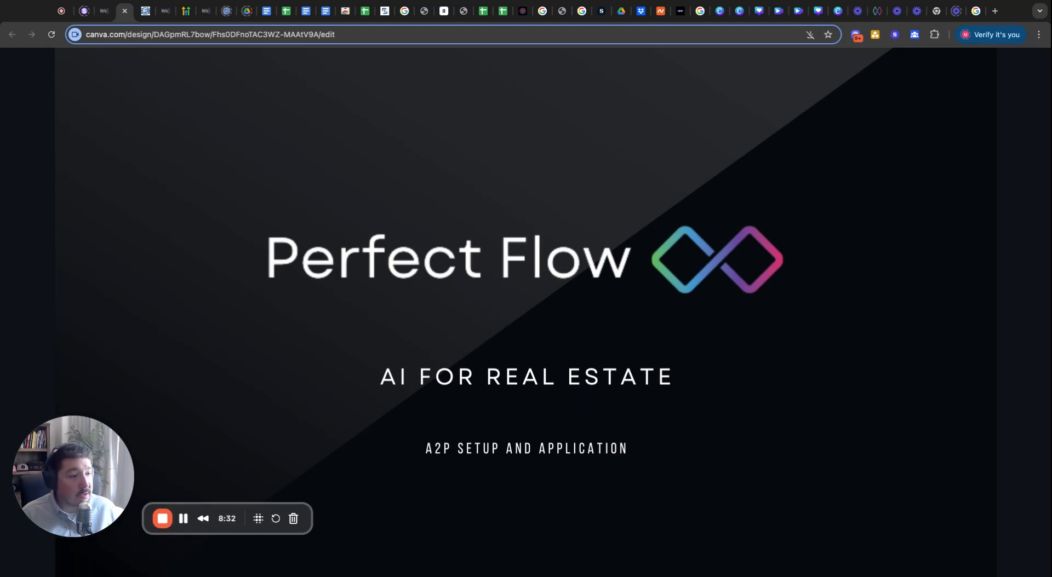
pyautogui.click(126, 20)
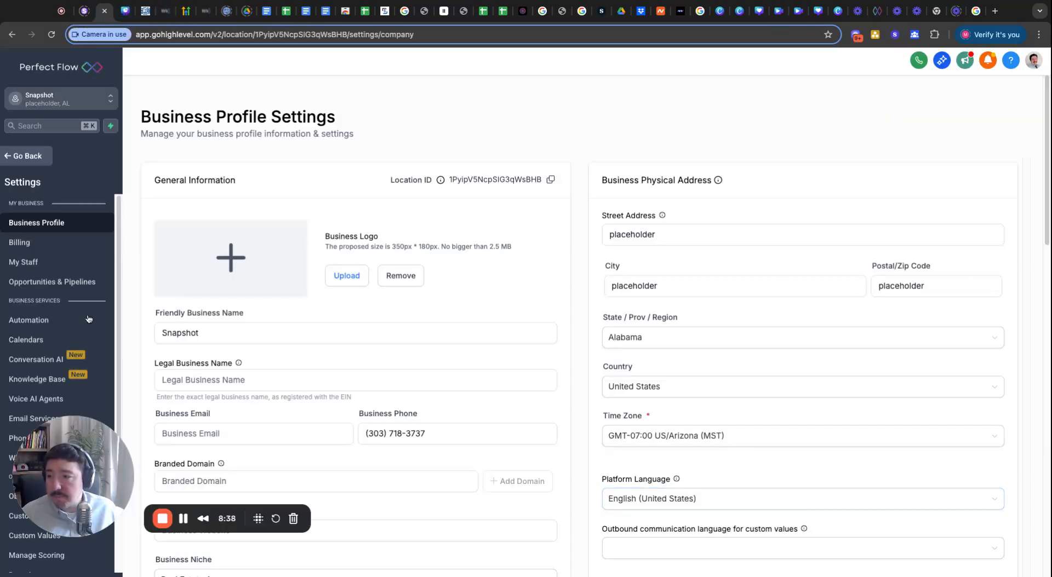
pyautogui.moveTo(73, 476); pyautogui.dragTo(984, 510)
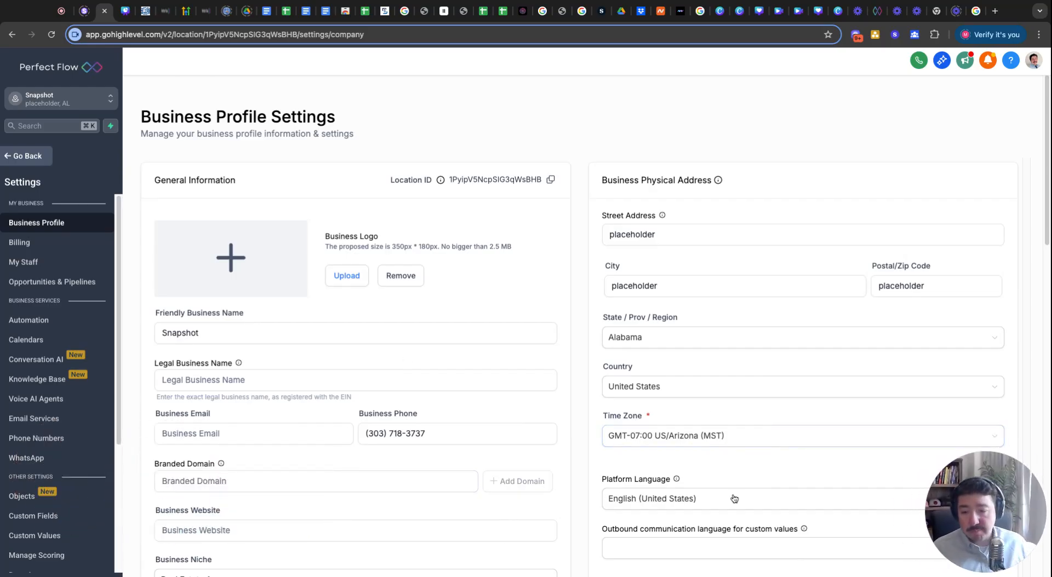
pyautogui.click(263, 383)
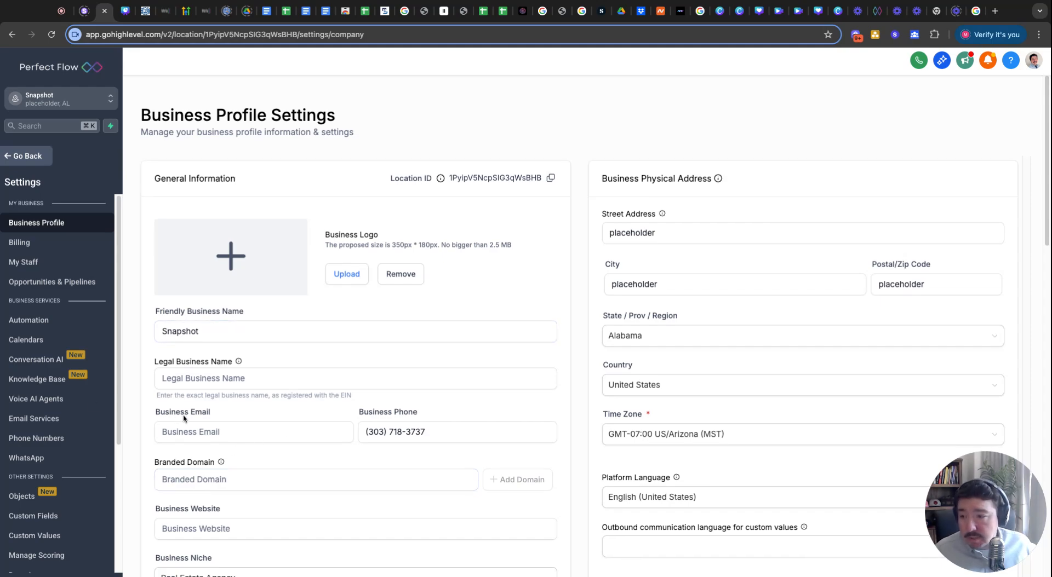
pyautogui.scroll(-1, 200, 356)
# Enter 'Poerfect Flow' as the legal business name and fill in the business email.
pyautogui.click(198, 352)
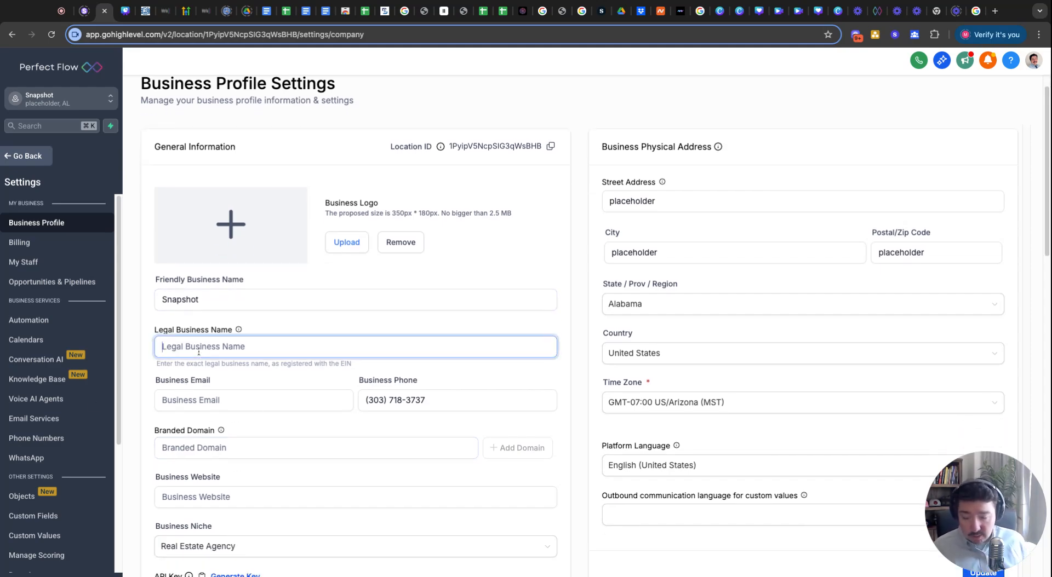
pyautogui.write('Po')
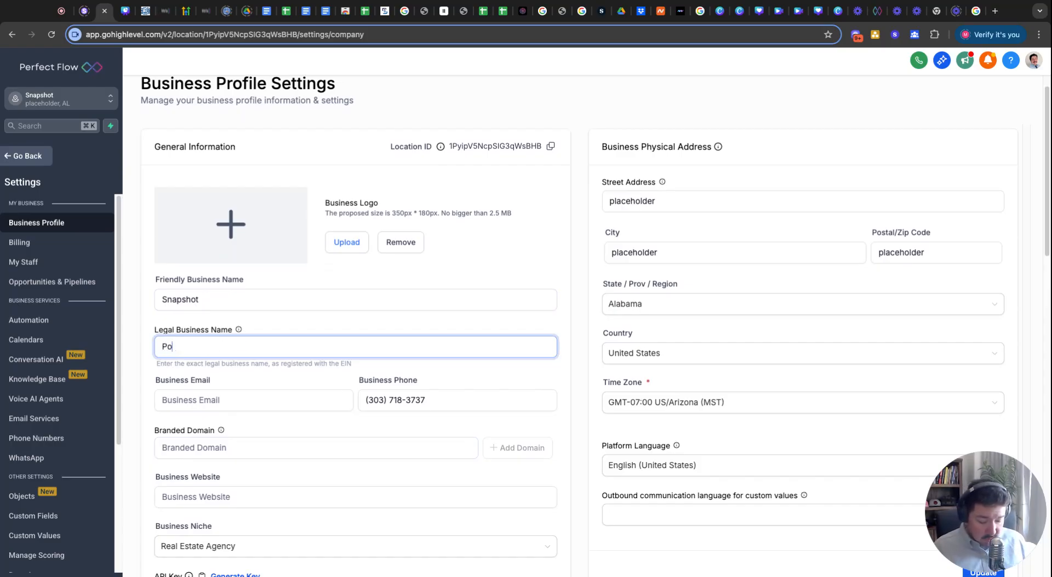
pyautogui.write('erfect Fl')
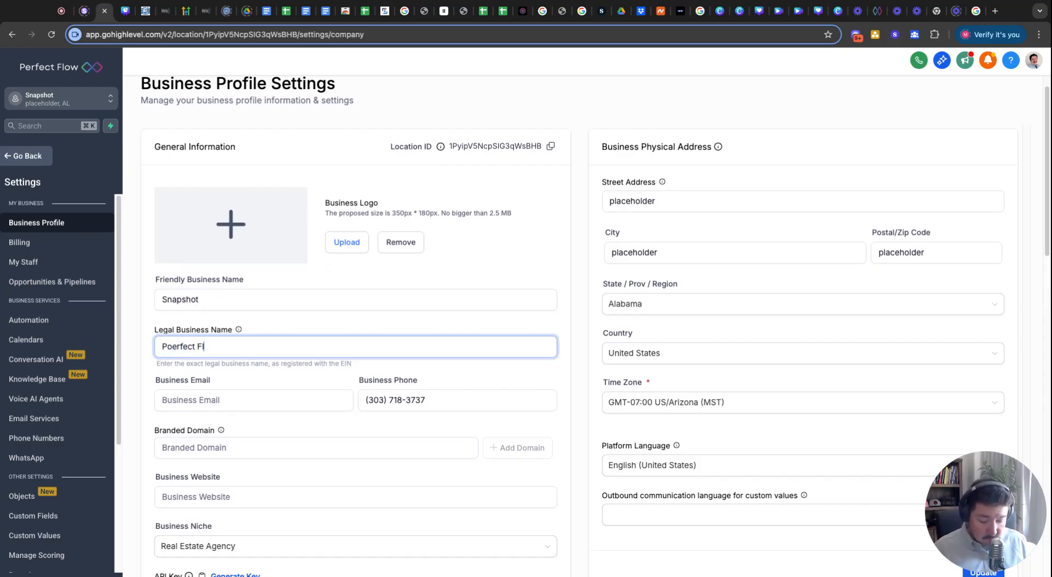
pyautogui.write('ow')
pyautogui.click(208, 403)
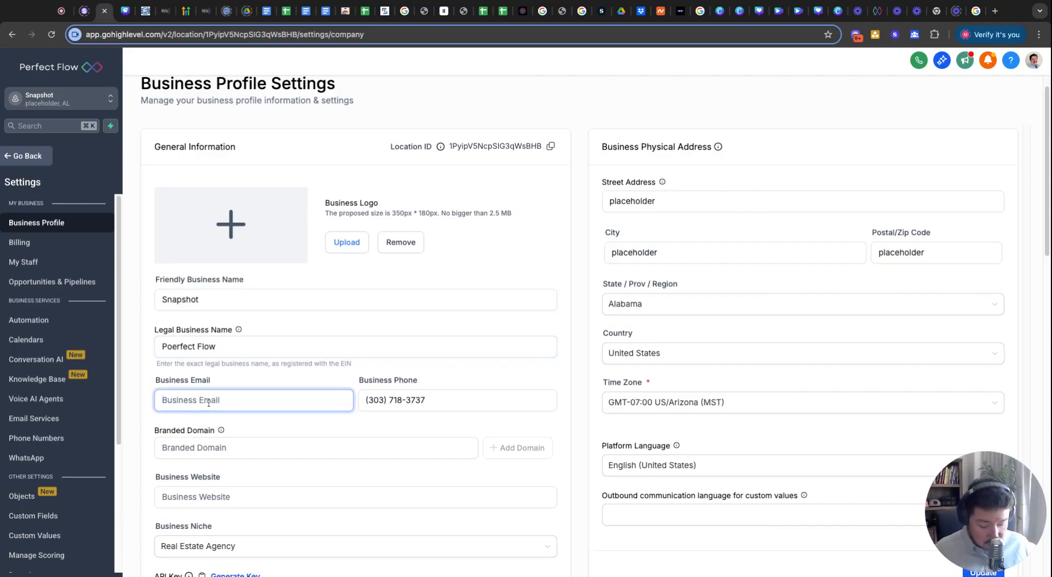
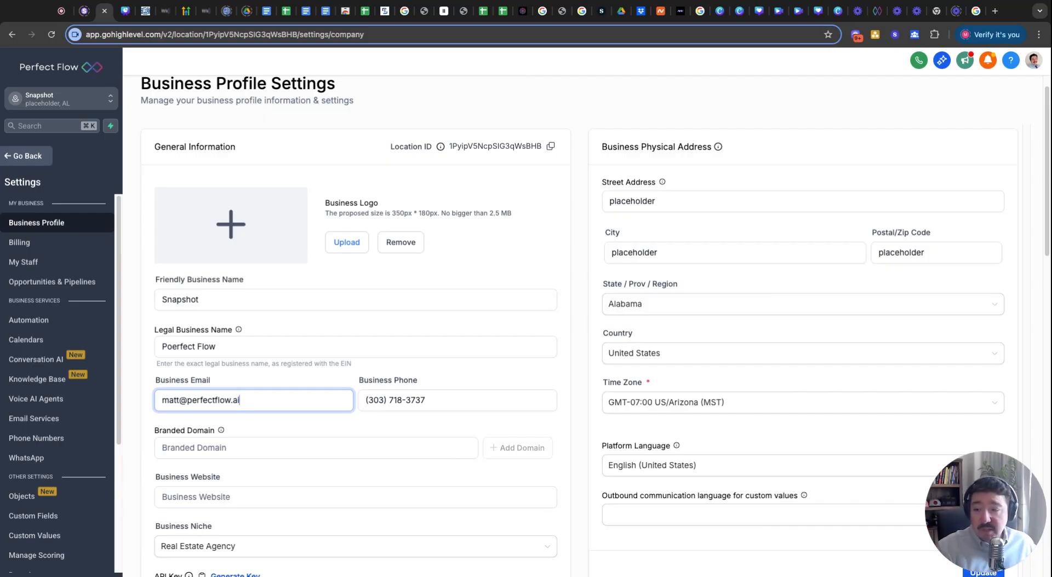
# Fill in the Business Website field with perfectflow.
pyautogui.moveTo(1029, 509); pyautogui.dragTo(896, 492)
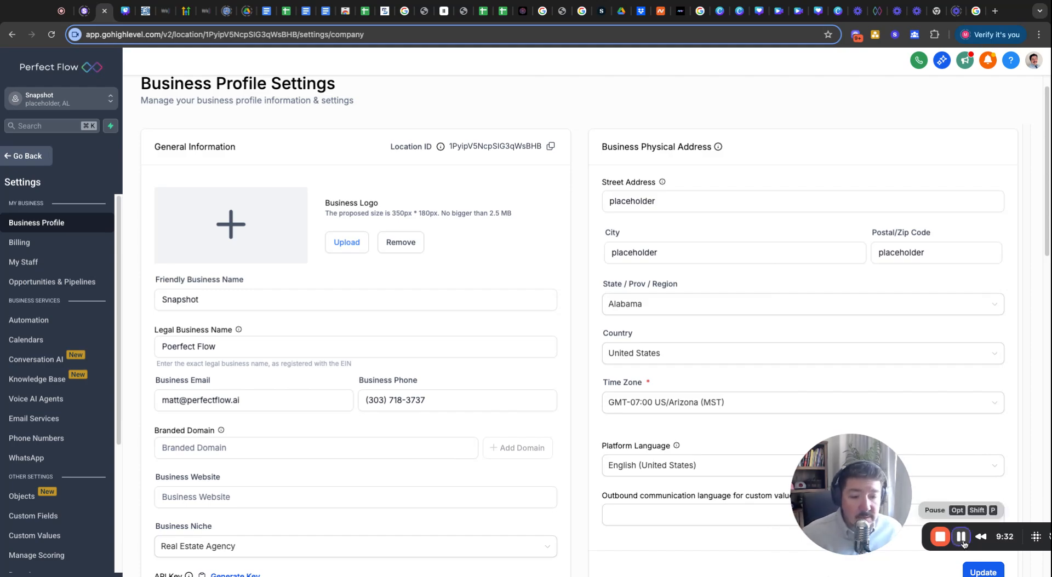
pyautogui.scroll(-2, 294, 365)
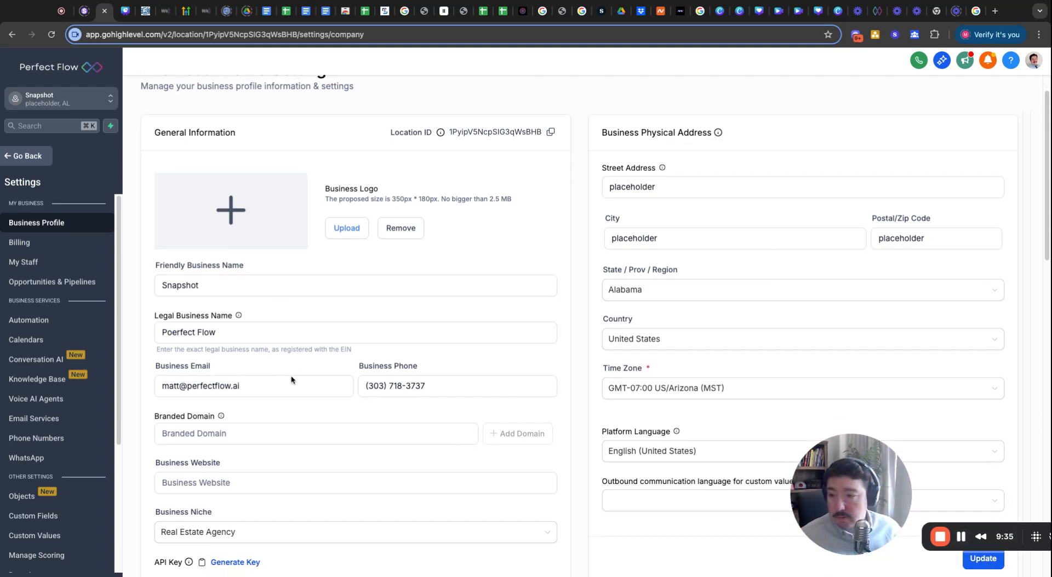
pyautogui.click(245, 362)
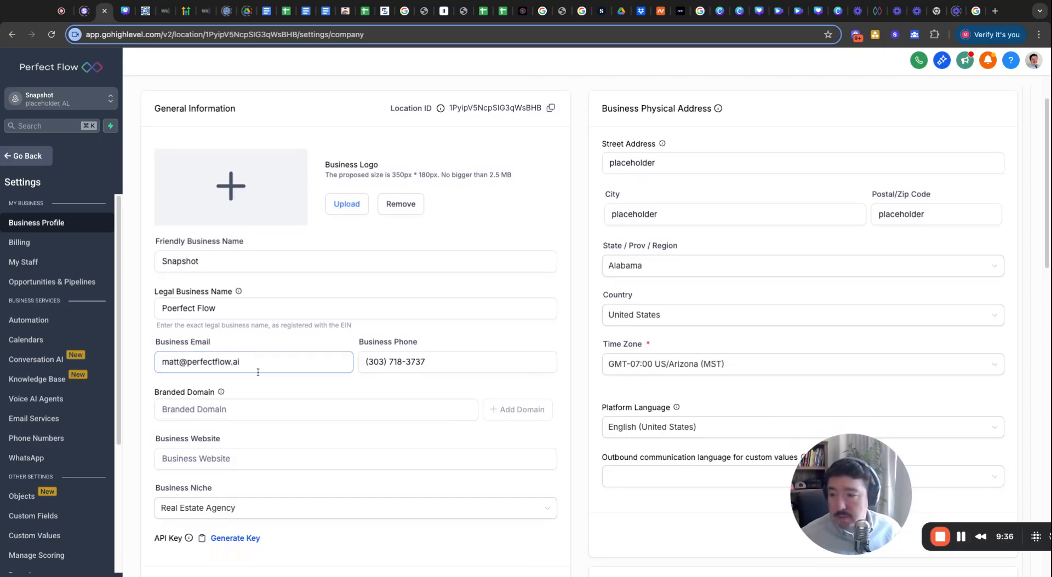
pyautogui.click(393, 371)
pyautogui.click(234, 412)
pyautogui.scroll(-2, 234, 378)
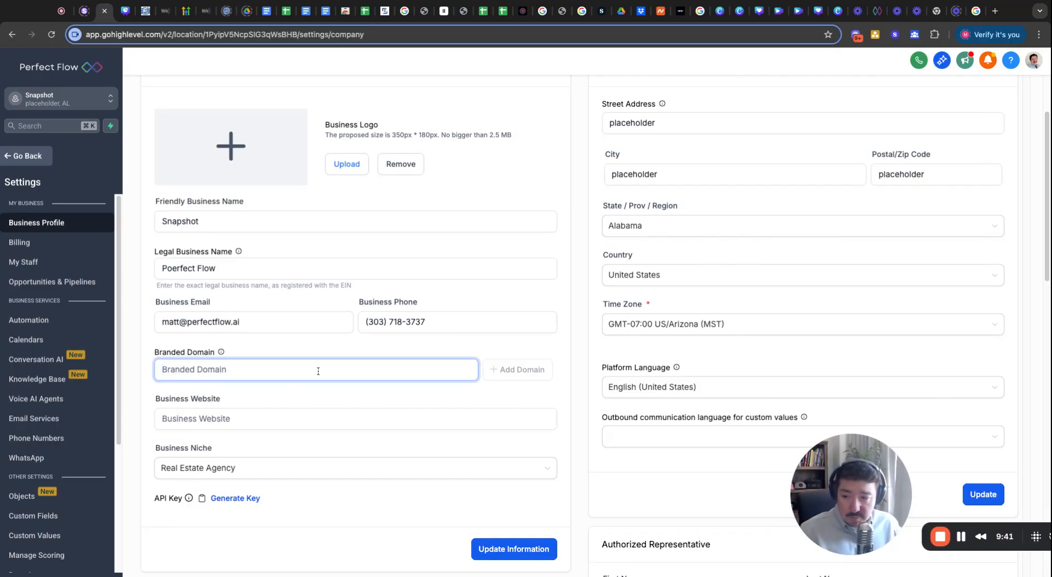
pyautogui.click(209, 419)
pyautogui.click(207, 368)
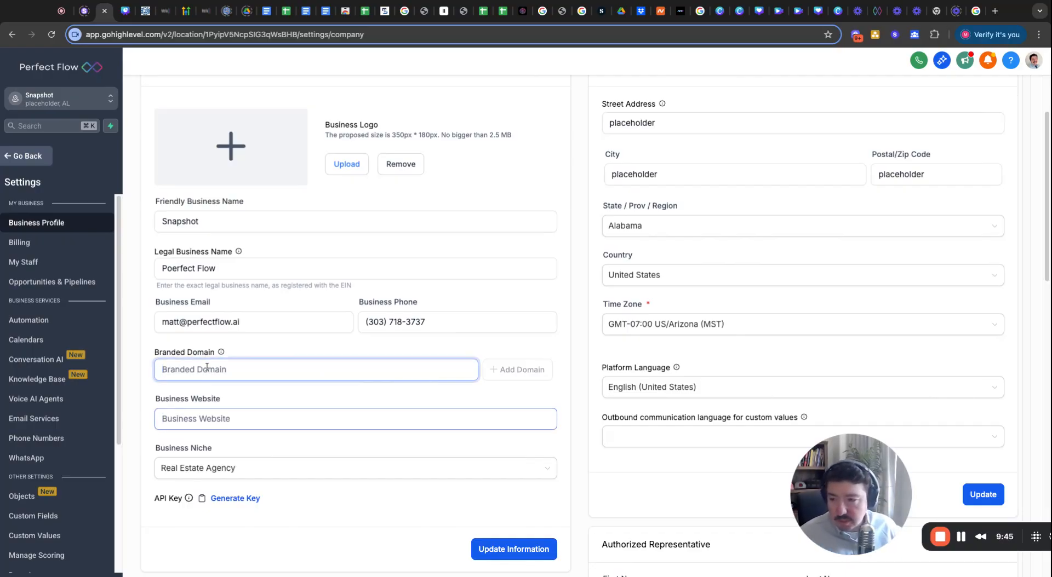
pyautogui.click(219, 419)
pyautogui.click(207, 369)
pyautogui.click(219, 423)
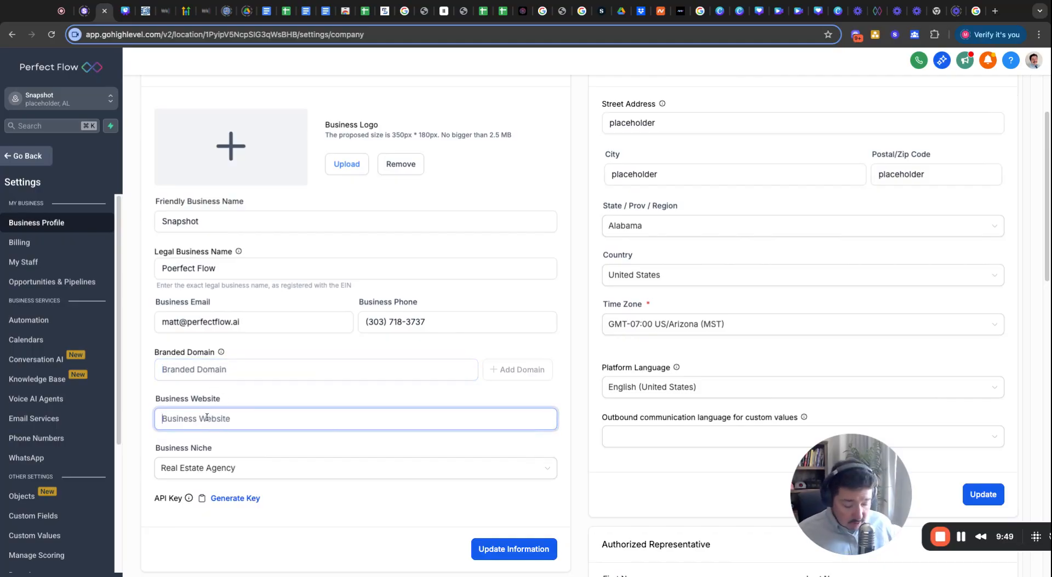
pyautogui.write('perfectflow.ai')
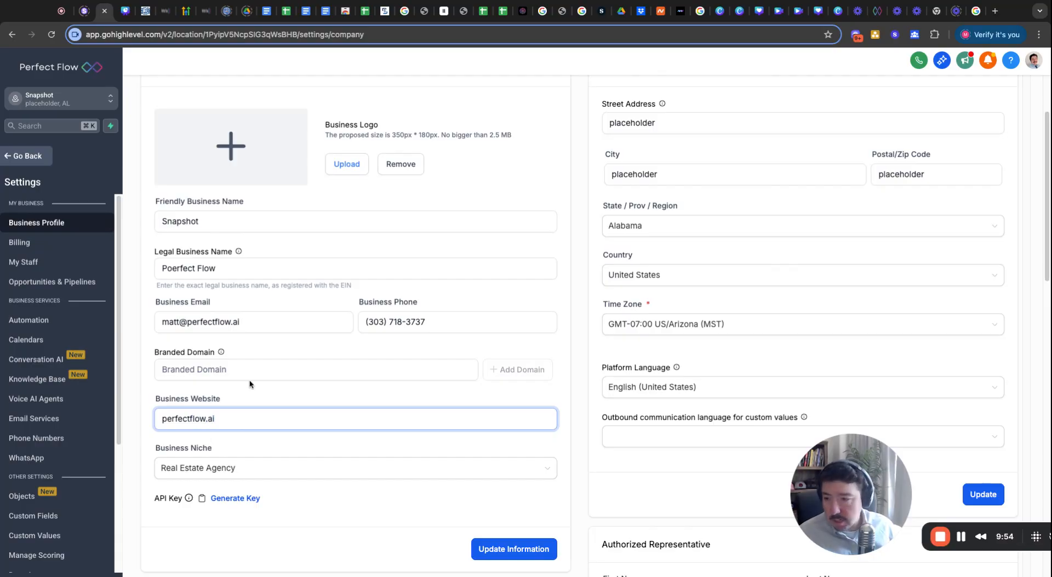
pyautogui.scroll(-2, 249, 384)
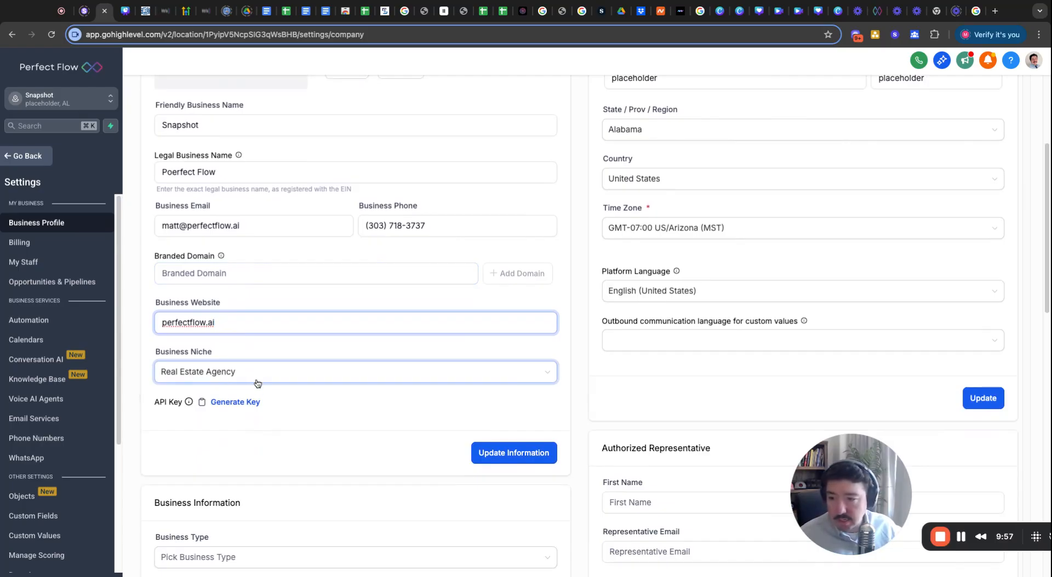
pyautogui.scroll(1, 259, 405)
pyautogui.scroll(4, 260, 410)
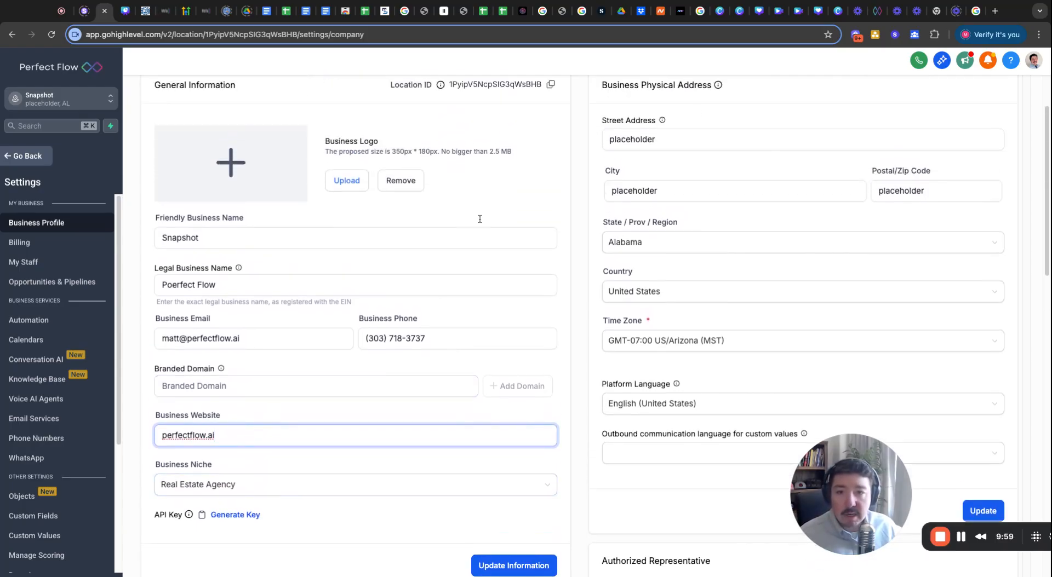
pyautogui.scroll(-2, 644, 252)
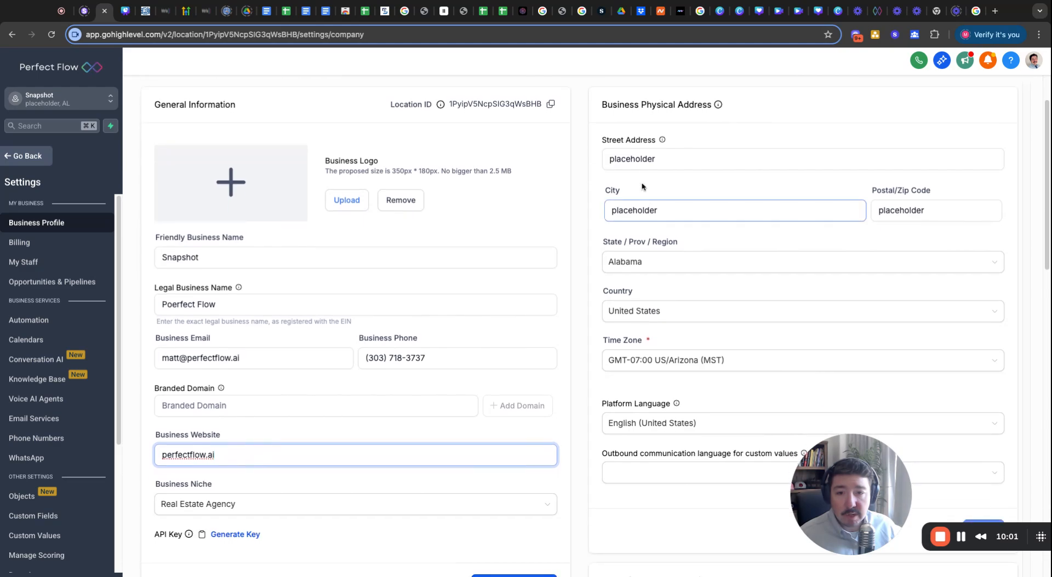
# Replace the placeholder street address and city, and set the postal code to 80123.
pyautogui.click(642, 158)
pyautogui.doubleClick(642, 154)
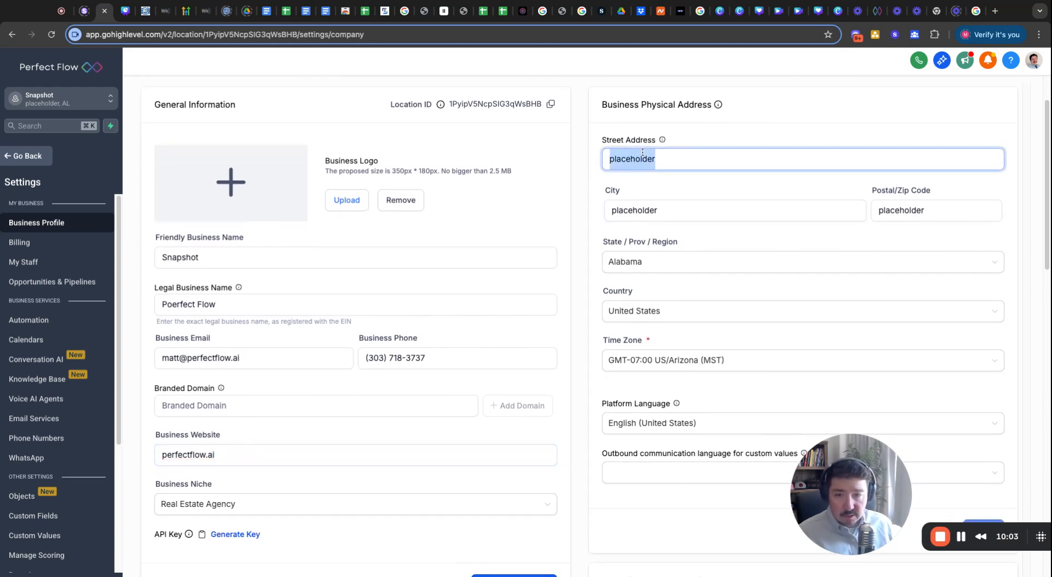
pyautogui.write('123 fake st.')
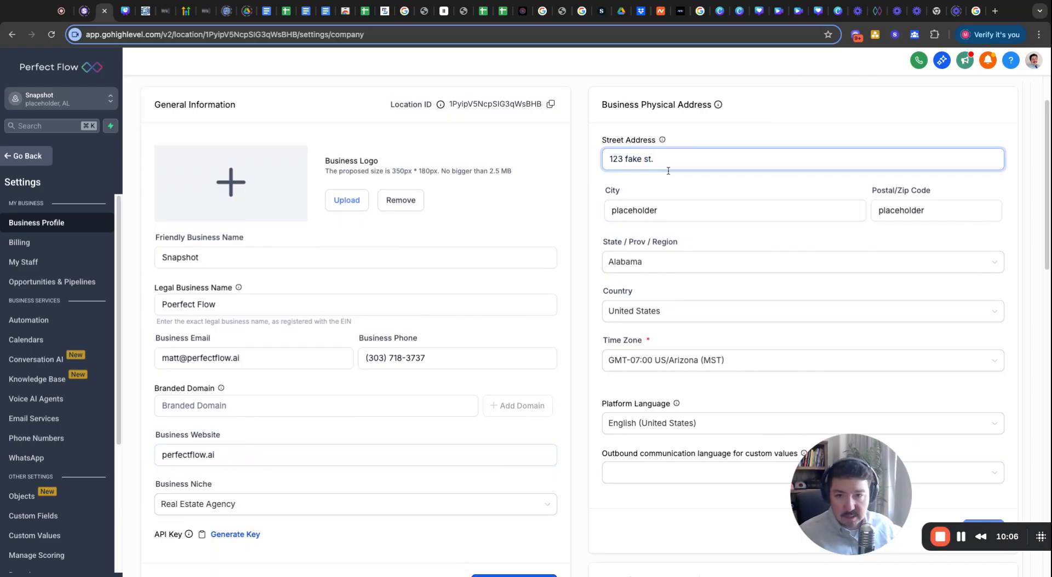
pyautogui.click(657, 210)
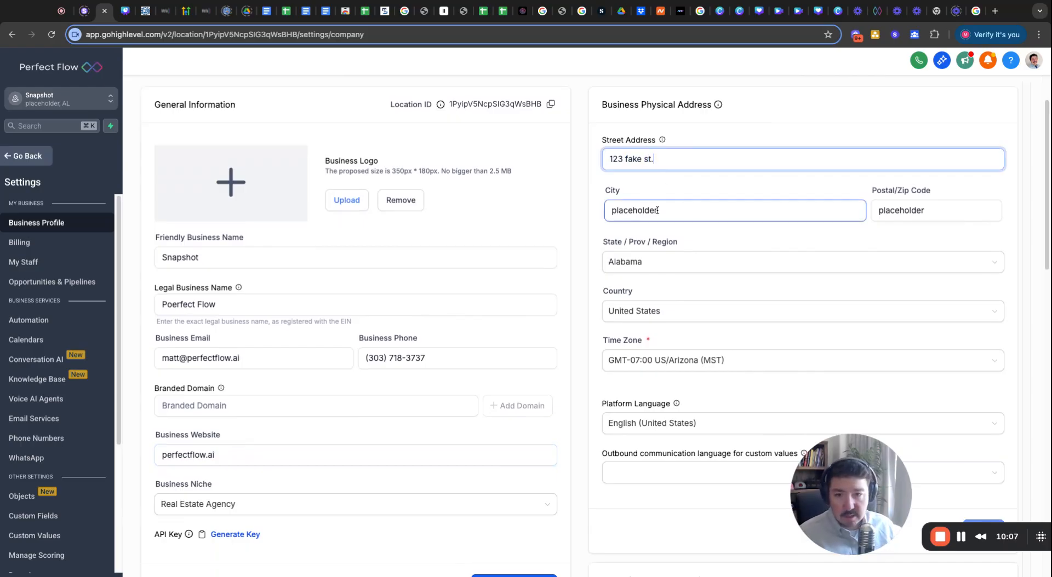
pyautogui.doubleClick(656, 212)
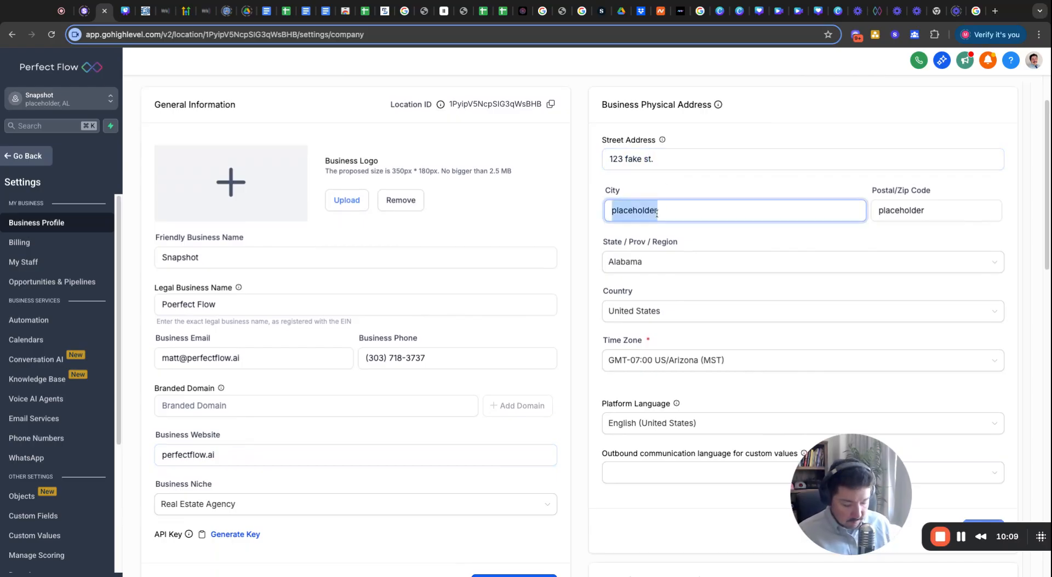
pyautogui.write('d')
pyautogui.press('BackSpace')
pyautogui.write('fakeville')
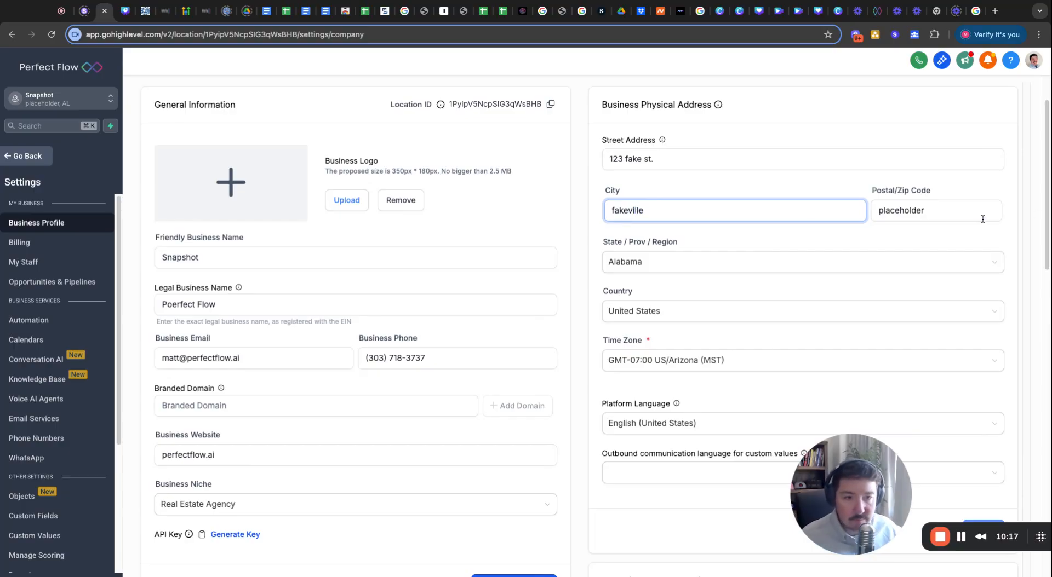
pyautogui.doubleClick(939, 218)
pyautogui.write('12312')
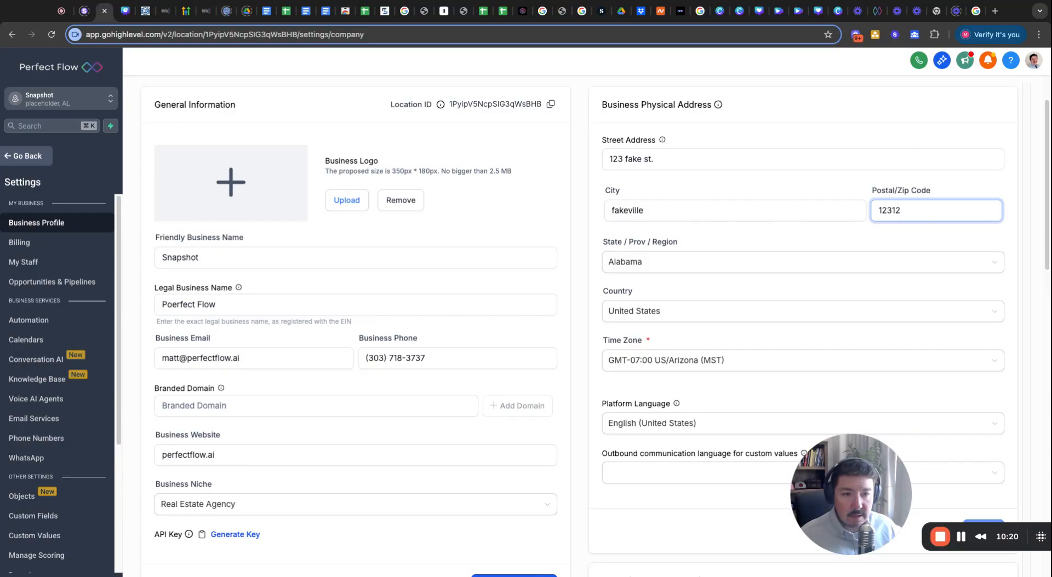
pyautogui.press('super+a')
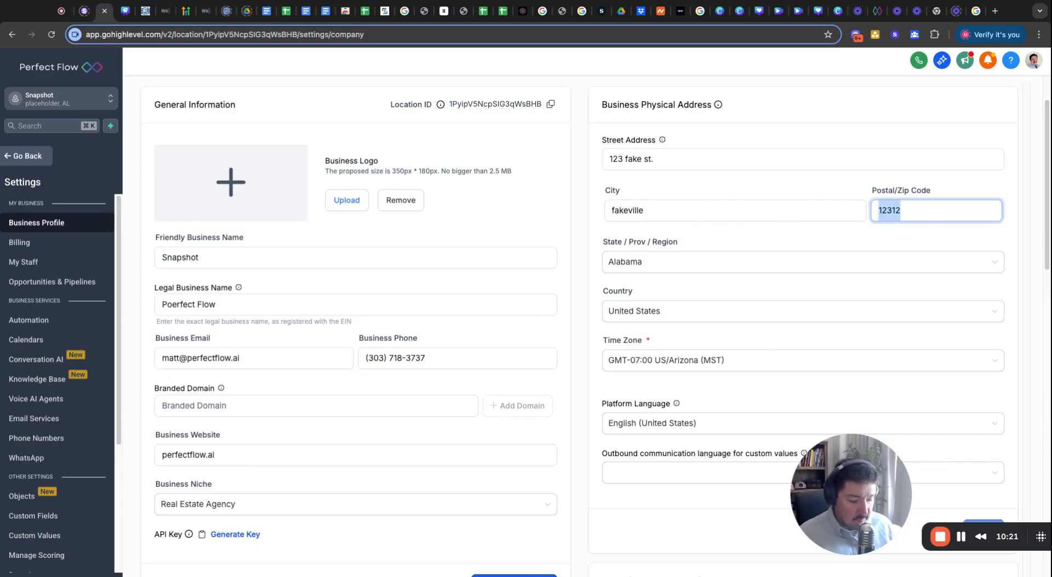
pyautogui.press('BackSpace')
pyautogui.write('801')
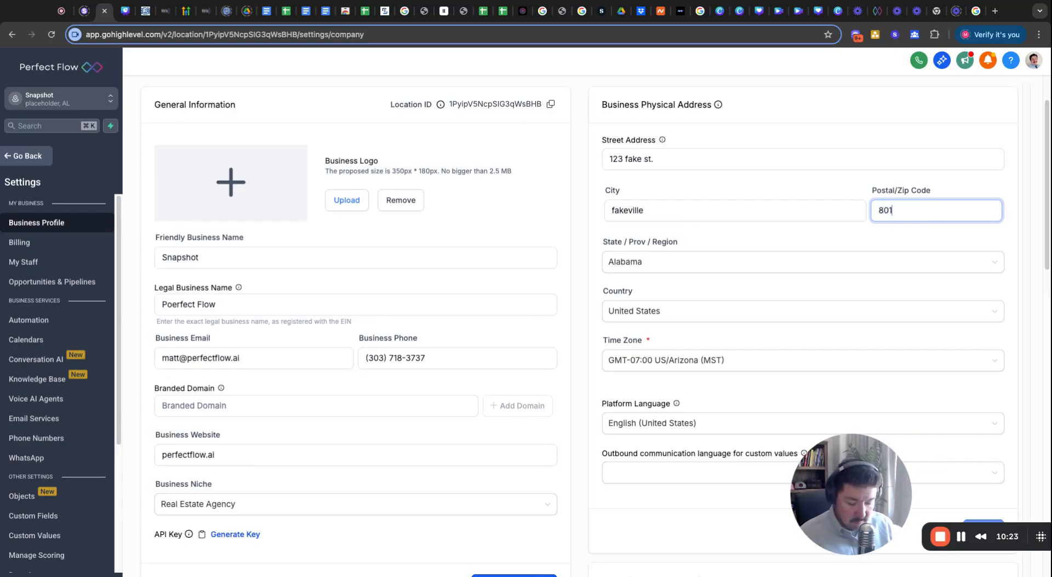
# Set state to Alaska, keep United States, and choose English (United States) as outbound language.
pyautogui.click(716, 265)
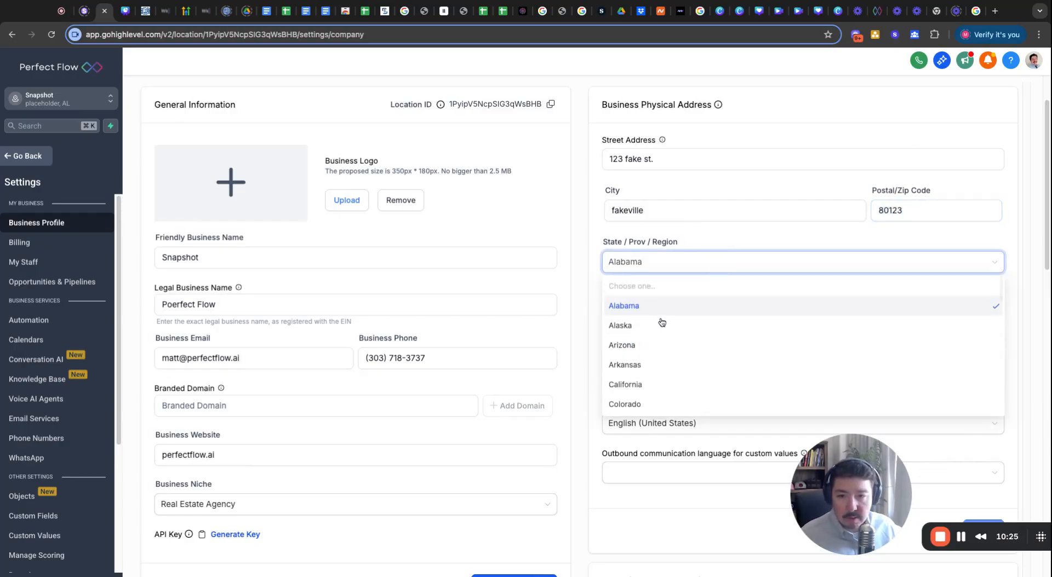
pyautogui.click(653, 327)
pyautogui.click(650, 317)
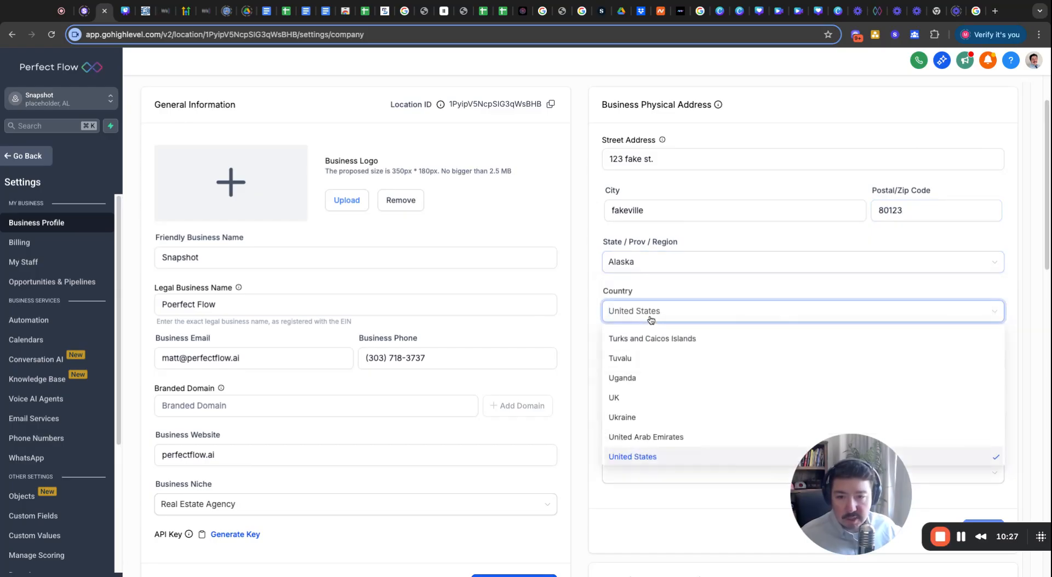
pyautogui.click(673, 285)
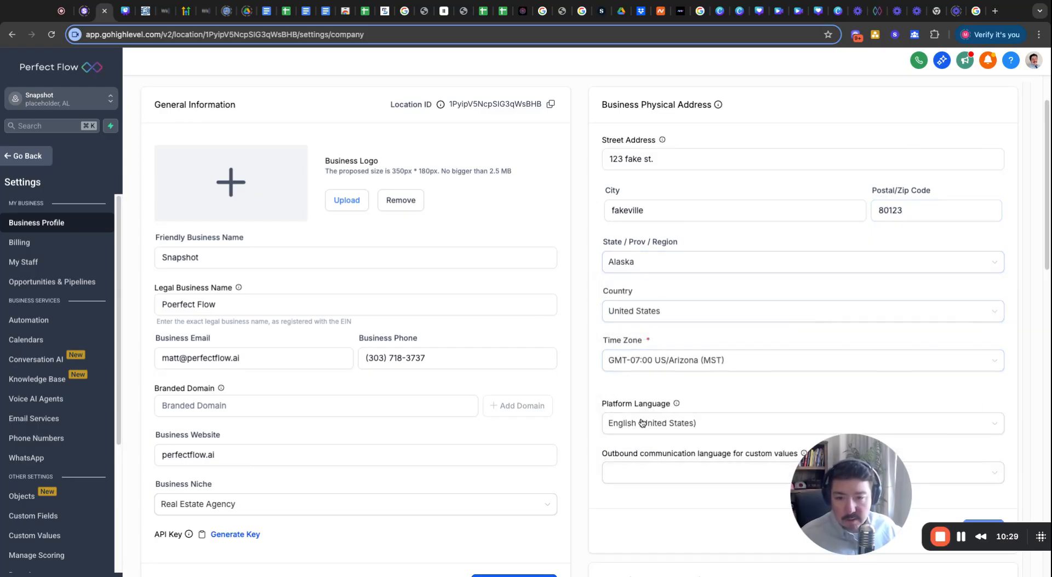
pyautogui.scroll(-5, 701, 431)
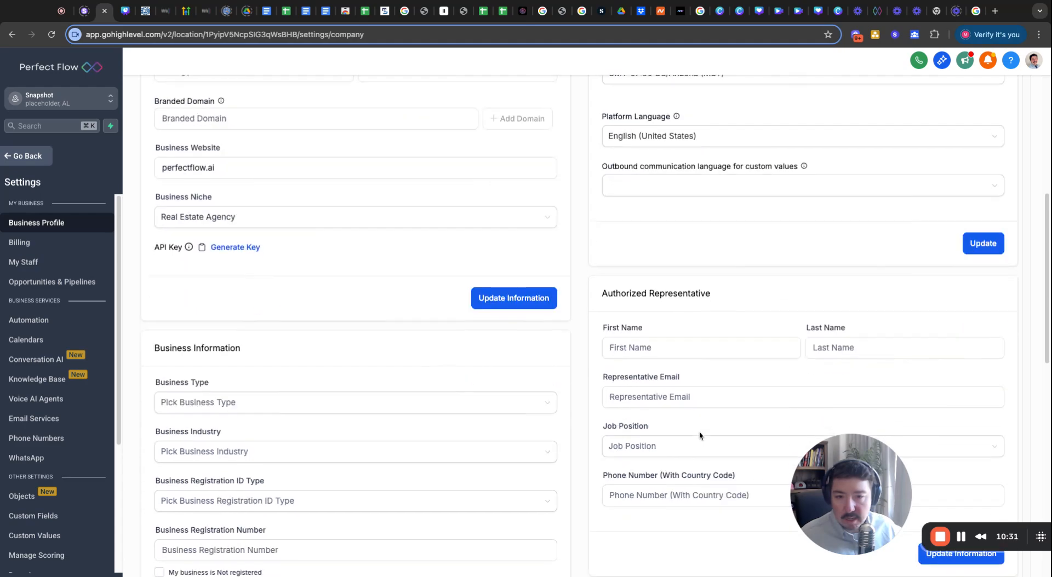
pyautogui.click(798, 196)
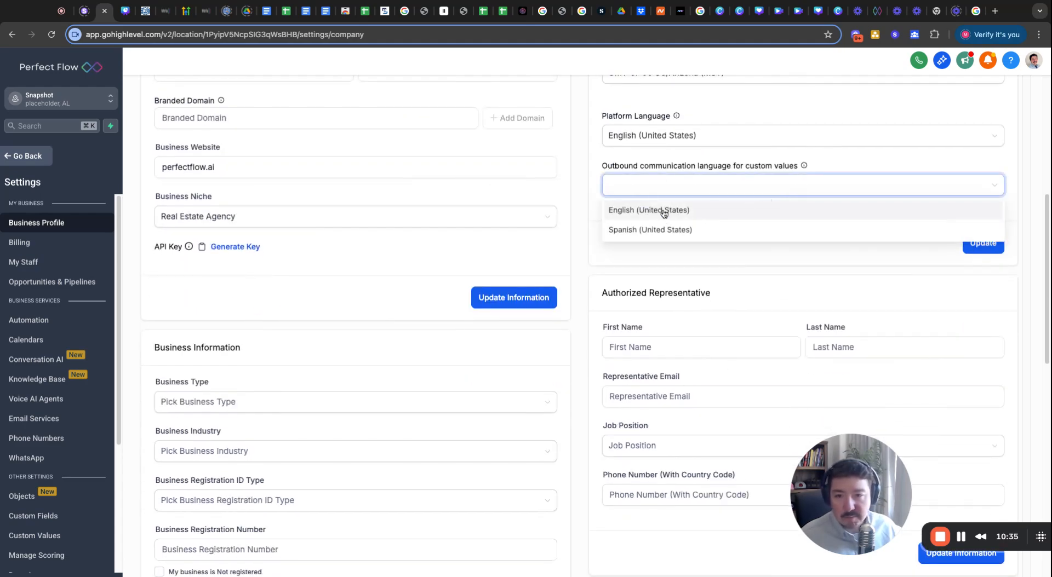
pyautogui.click(664, 213)
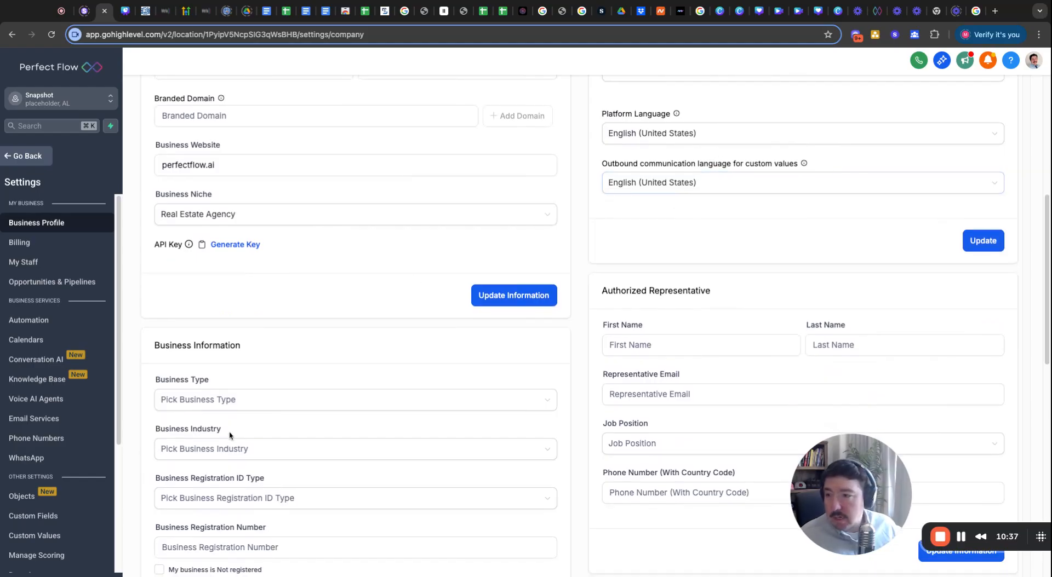
pyautogui.scroll(4, 231, 394)
pyautogui.scroll(-2, 230, 435)
pyautogui.scroll(-4, 230, 435)
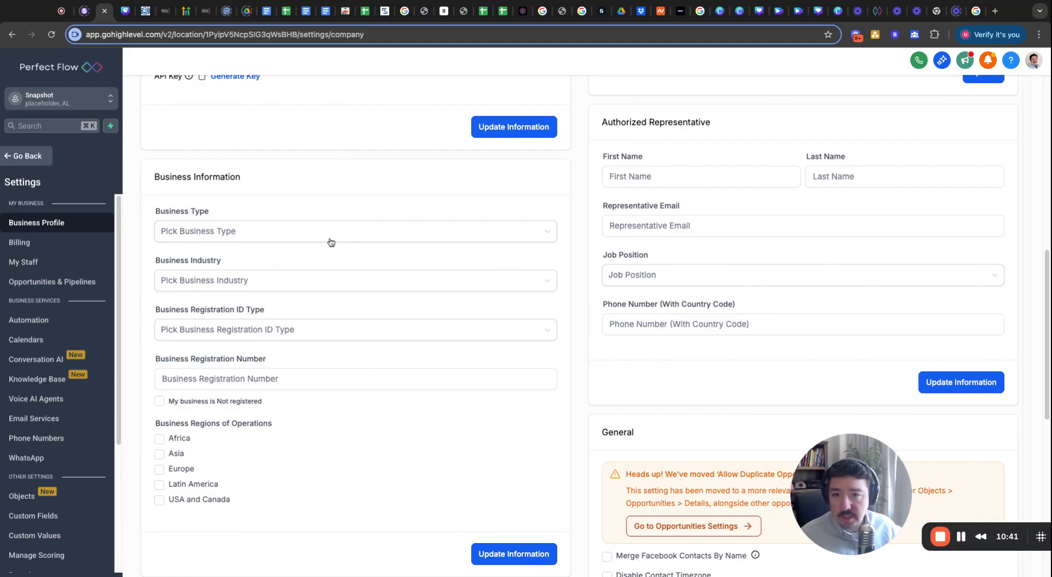
pyautogui.click(662, 177)
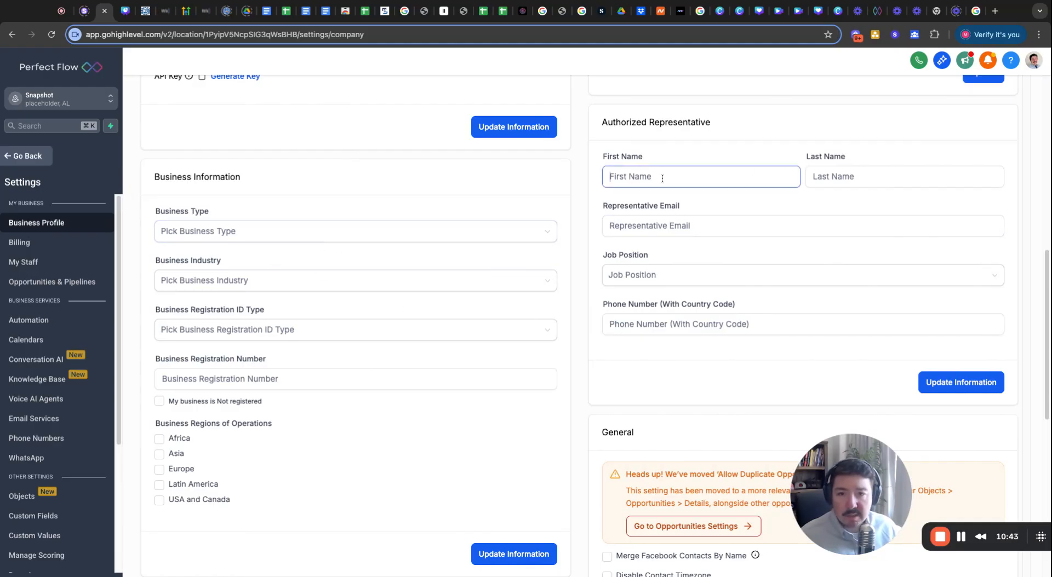
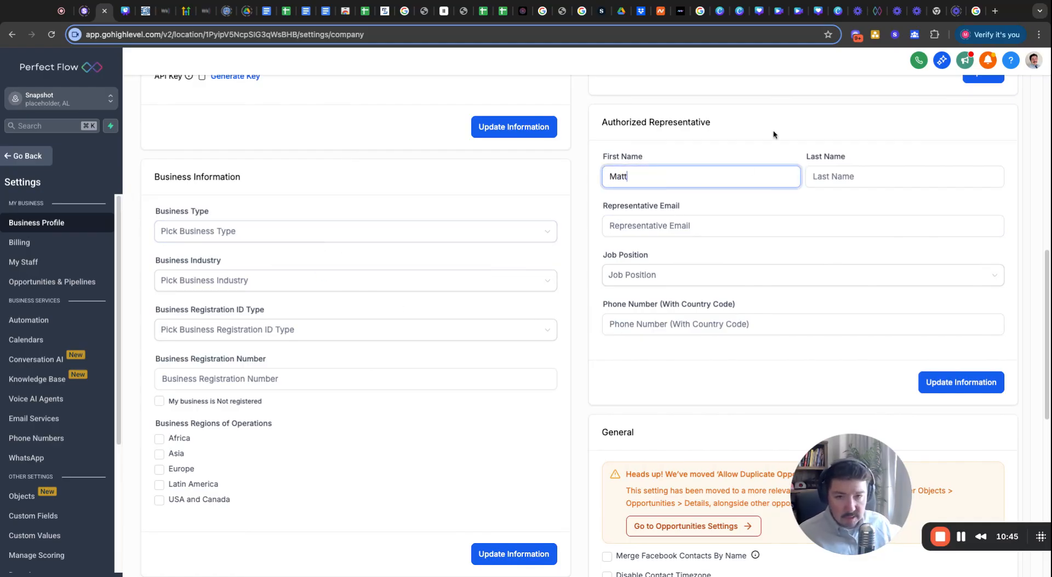
# Enter the representative's first name, last name and email address.
pyautogui.click(868, 176)
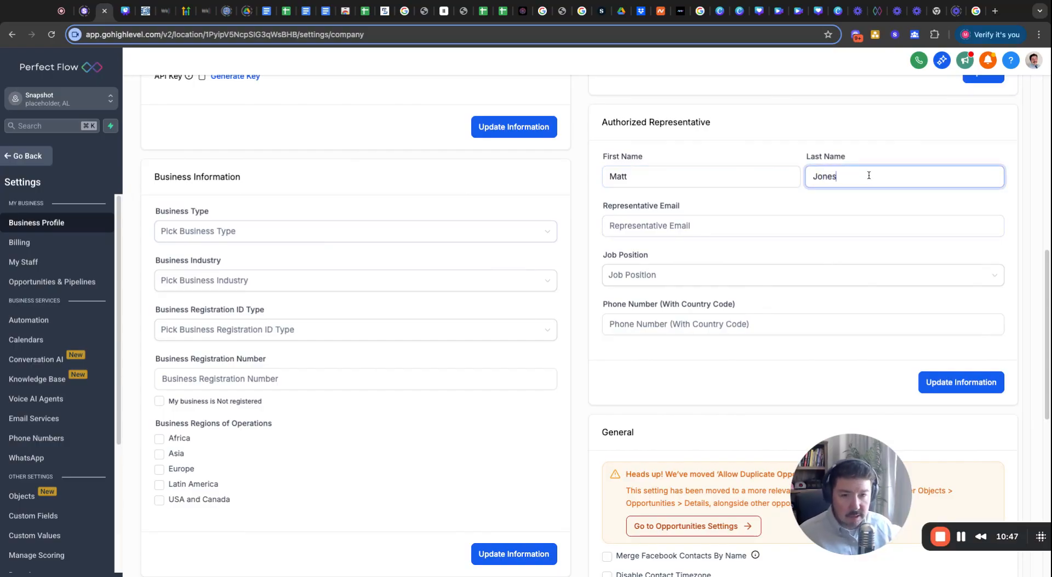
pyautogui.click(774, 229)
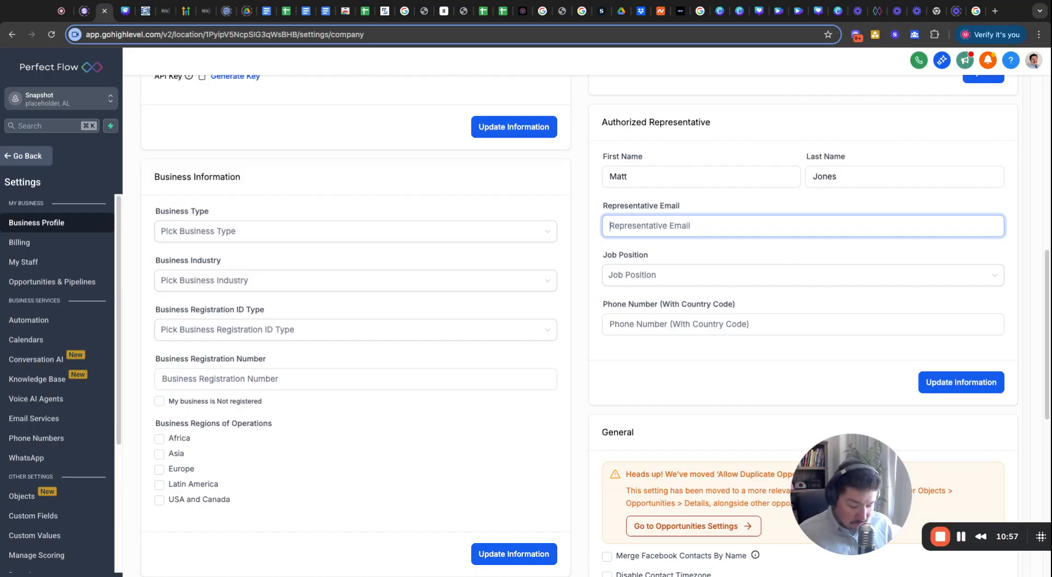
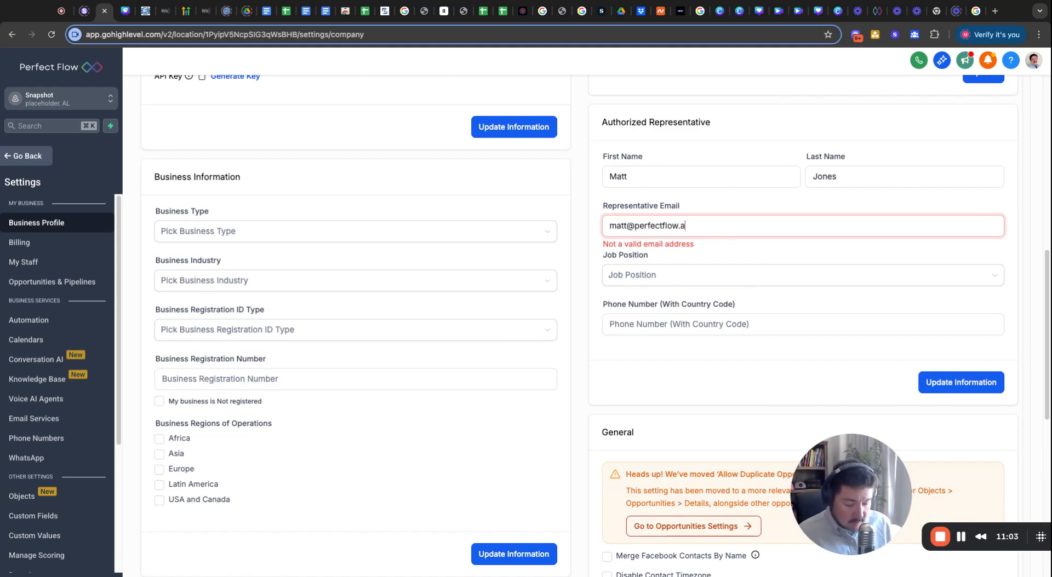
# Set the representative's job position to CEO and enter their phone number with country code.
pyautogui.click(759, 275)
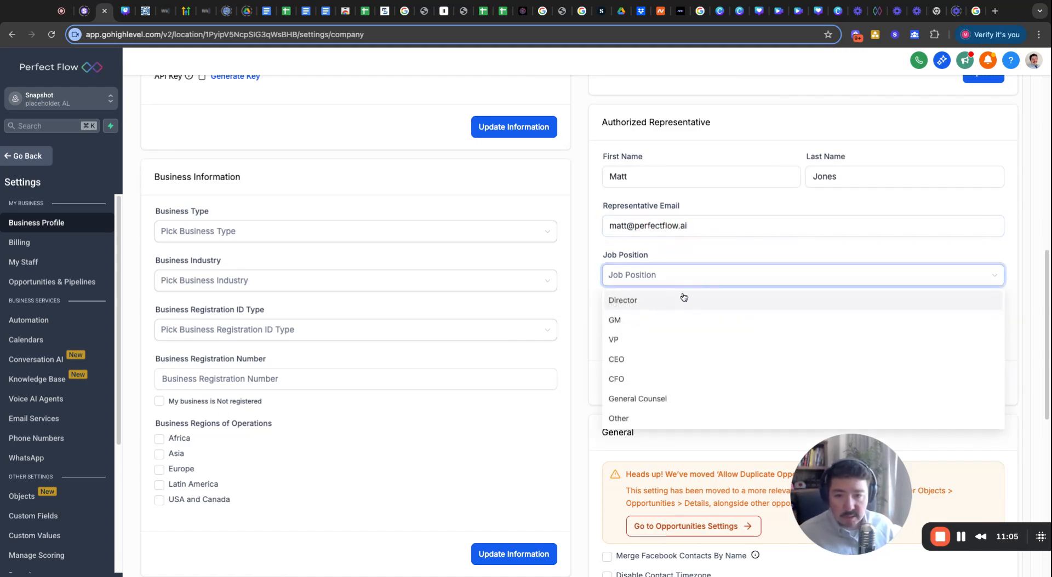
pyautogui.click(644, 359)
pyautogui.click(637, 325)
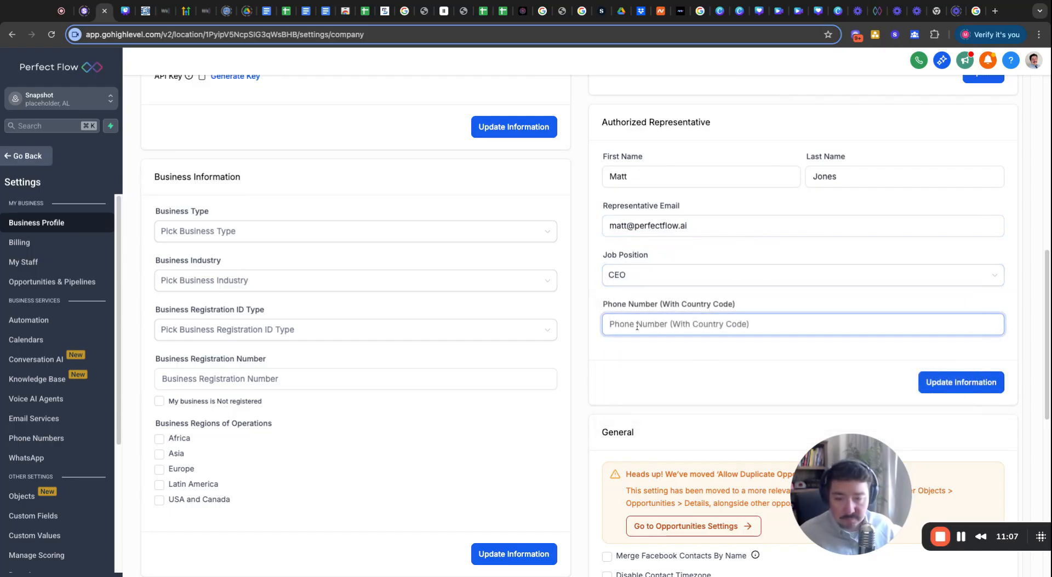
pyautogui.write('+1123123')
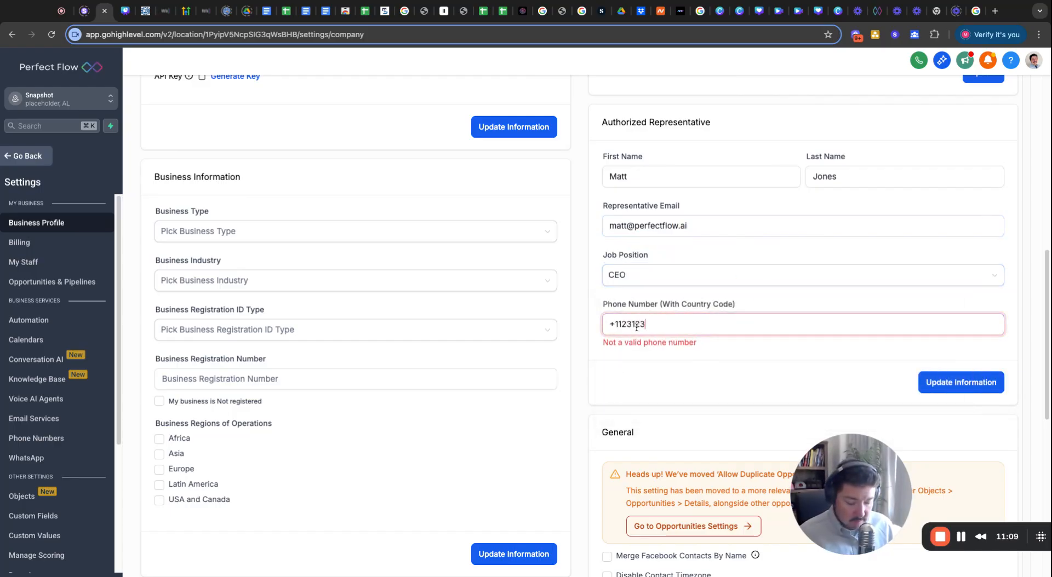
pyautogui.press('BackSpace')
pyautogui.press('BackSpace')
pyautogui.press('BackSpace')
pyautogui.press('BackSpace')
pyautogui.press('BackSpace')
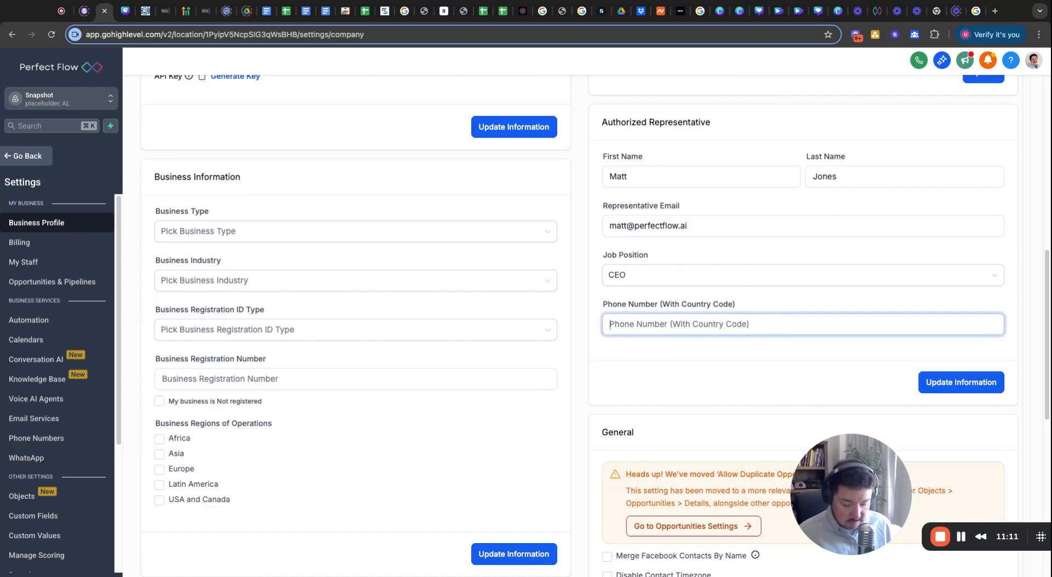
pyautogui.write('+130')
pyautogui.press('BackSpace')
pyautogui.press('BackSpace')
pyautogui.press('BackSpace')
pyautogui.press('BackSpace')
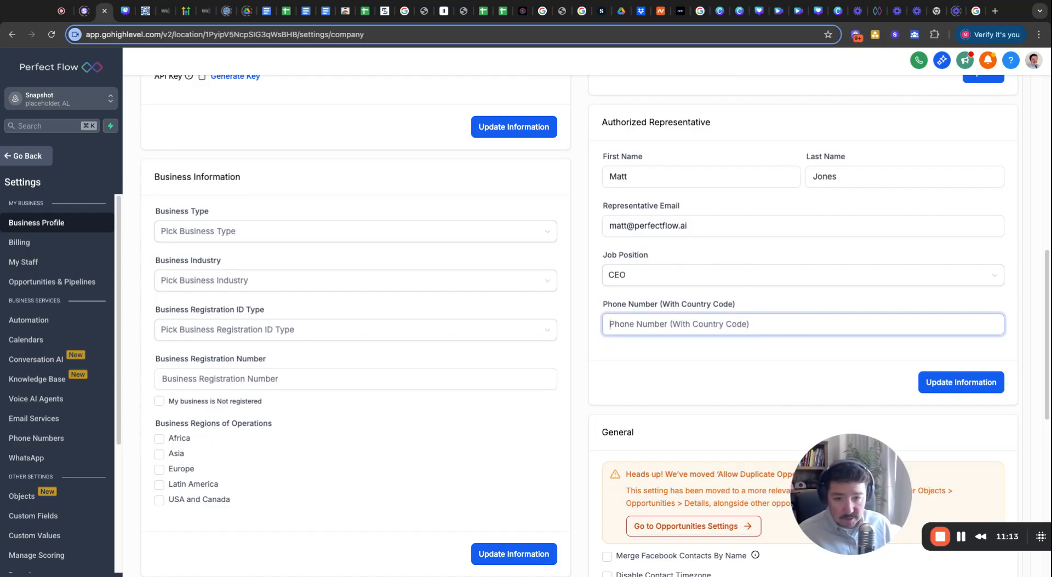
pyautogui.write('1')
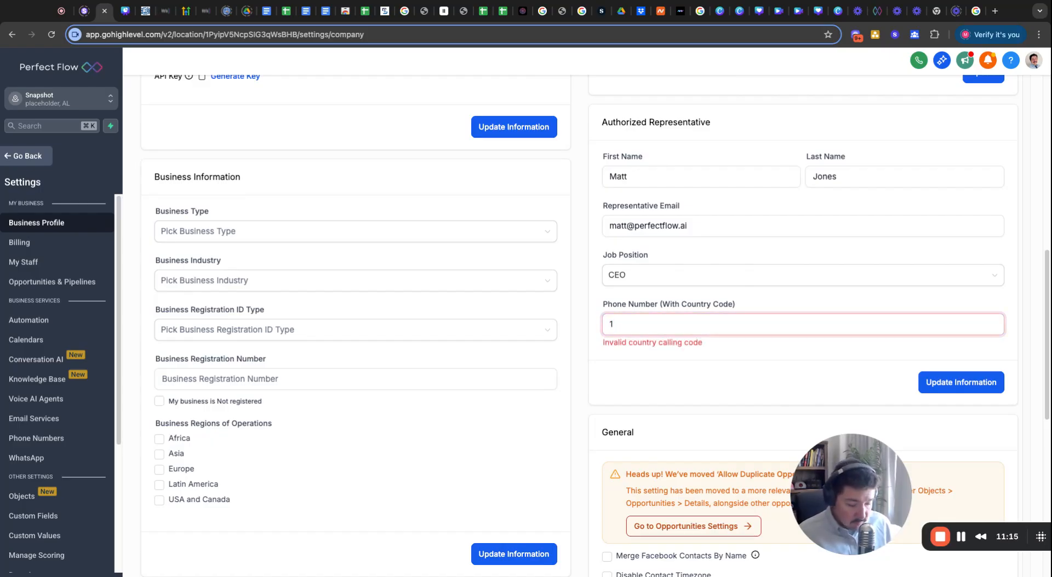
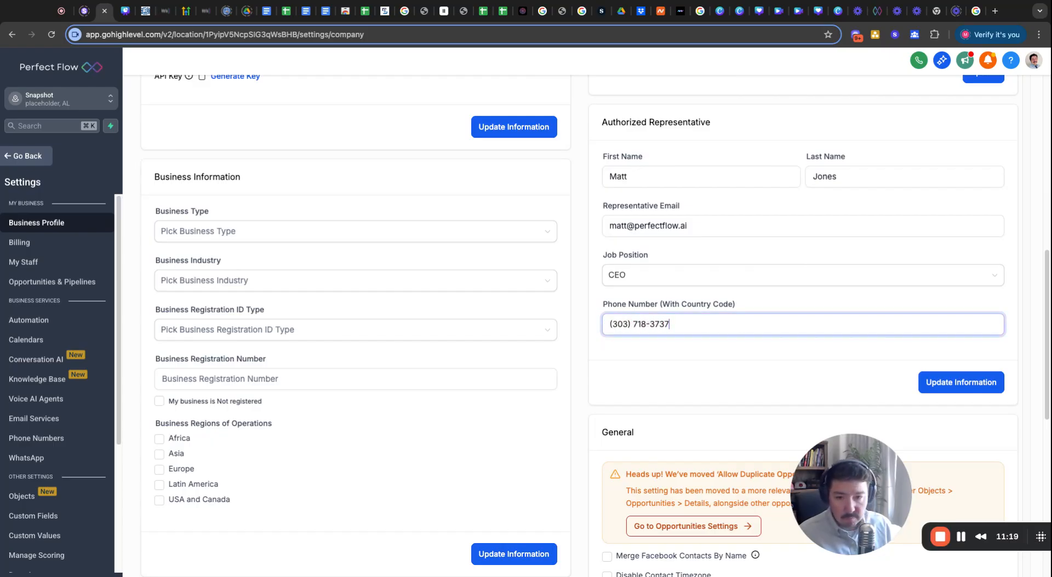
# Set the business type to Limited Liability Company Or Sole-Proprietorship.
pyautogui.click(171, 230)
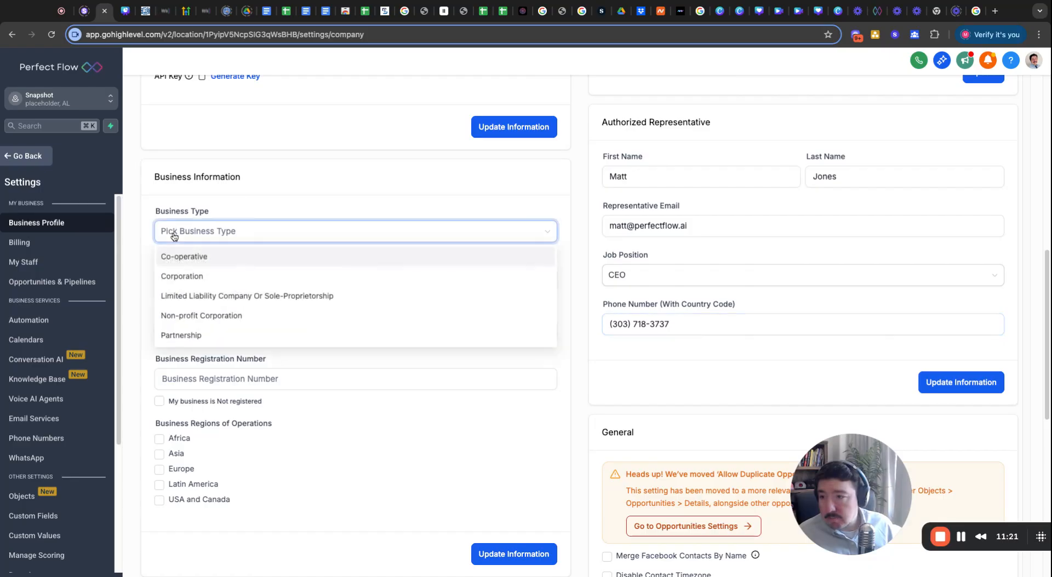
pyautogui.click(198, 296)
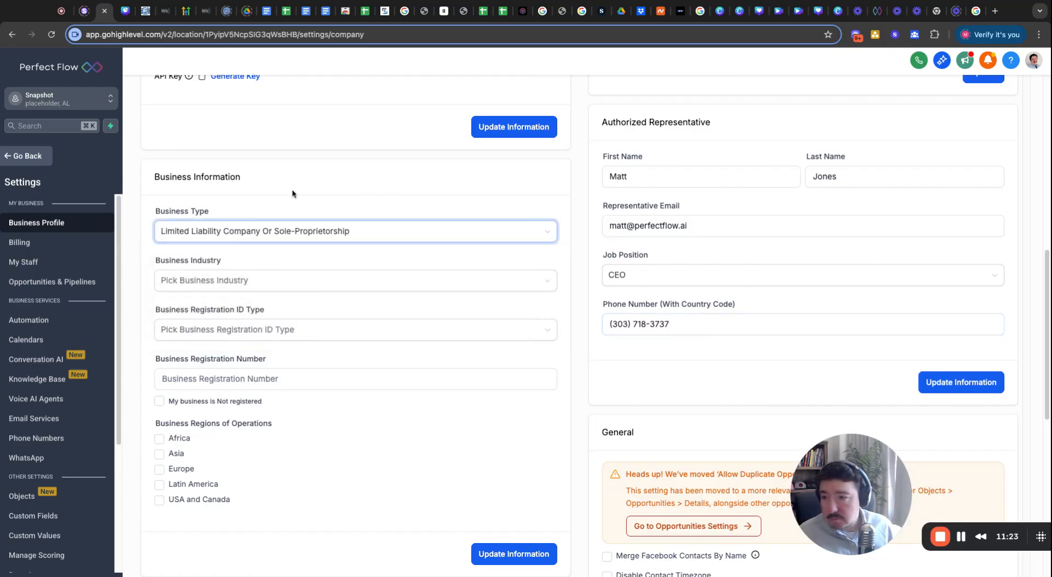
pyautogui.click(256, 290)
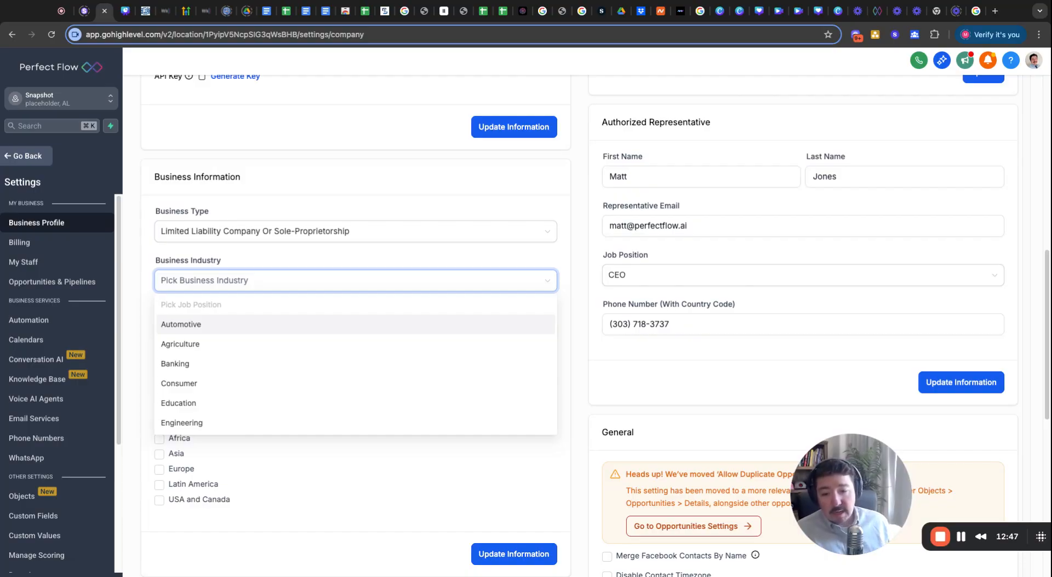
pyautogui.click(749, 509)
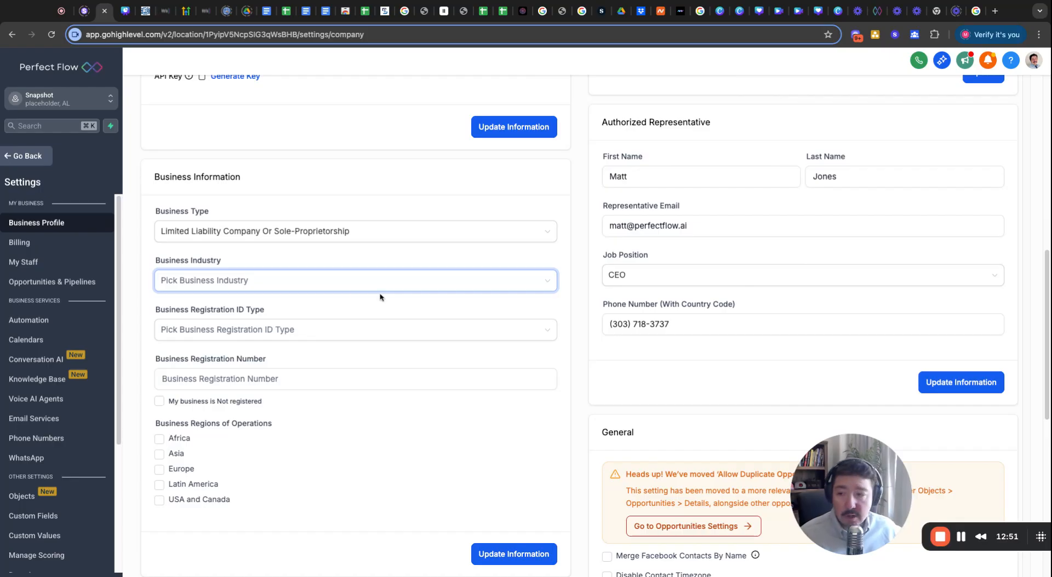
# Reopen the Business Industry dropdown and scroll through its list of industries.
pyautogui.click(280, 281)
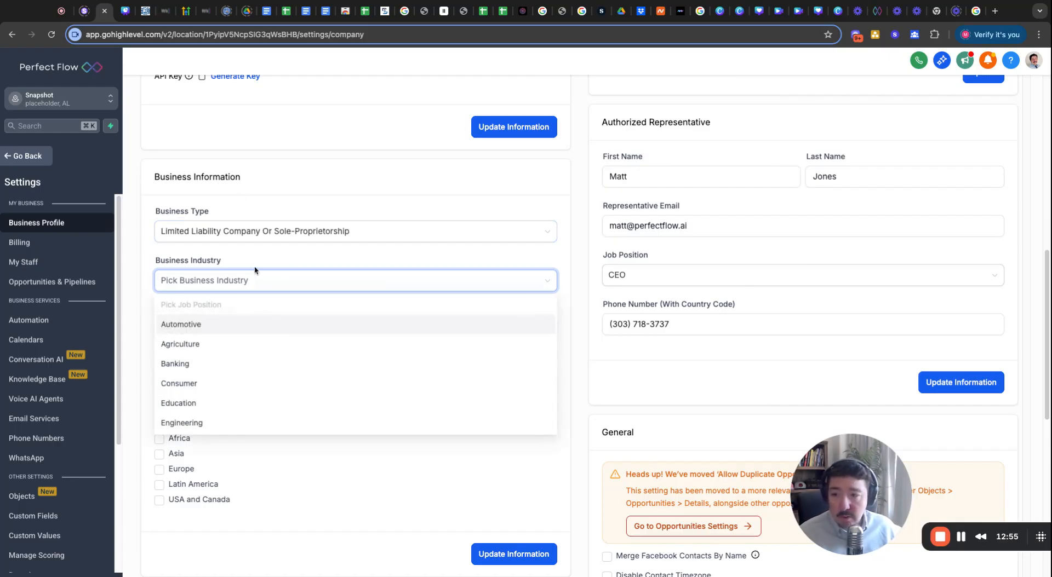
pyautogui.click(258, 233)
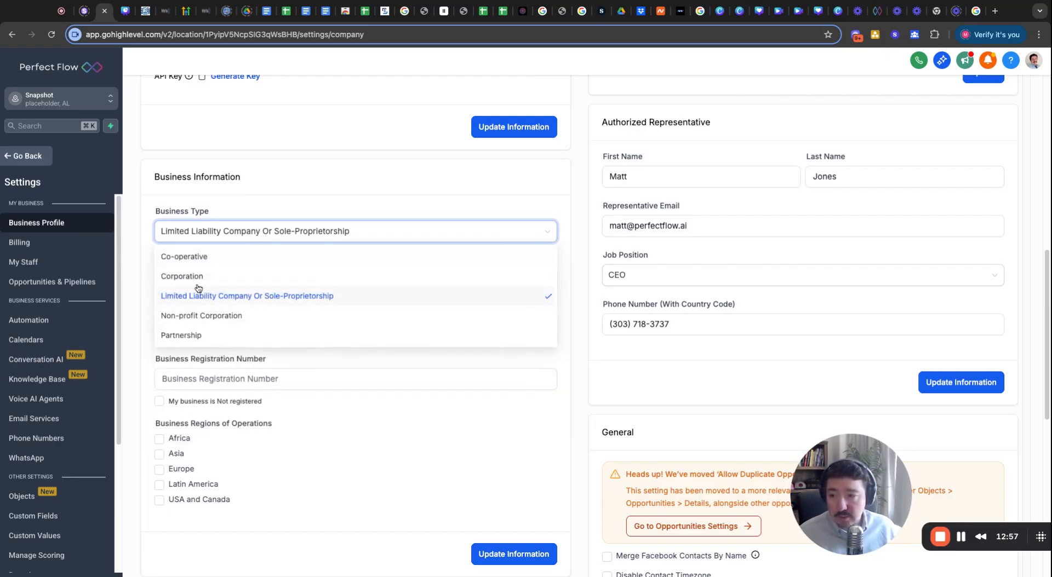
pyautogui.click(287, 205)
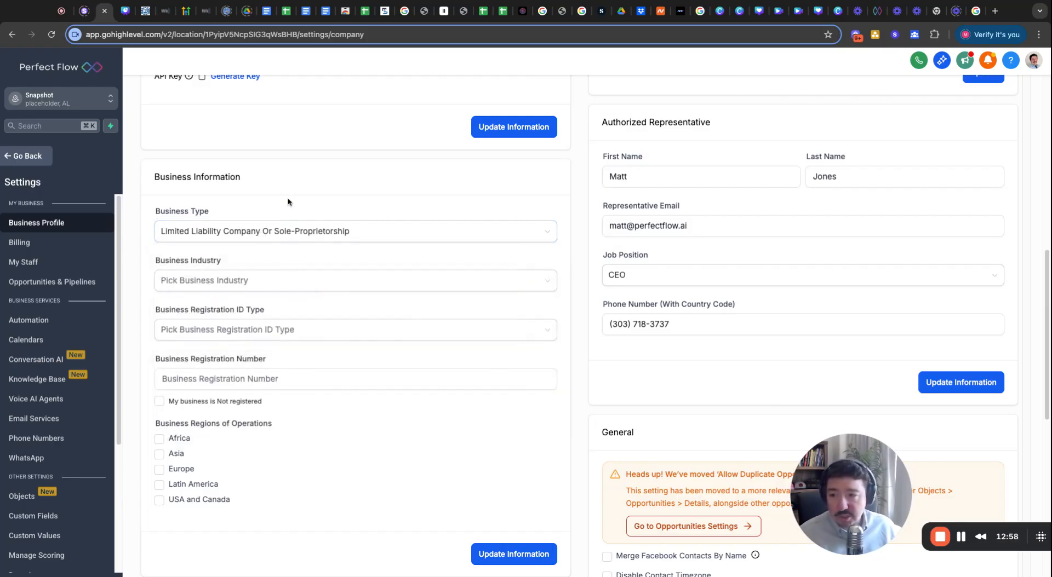
pyautogui.click(285, 282)
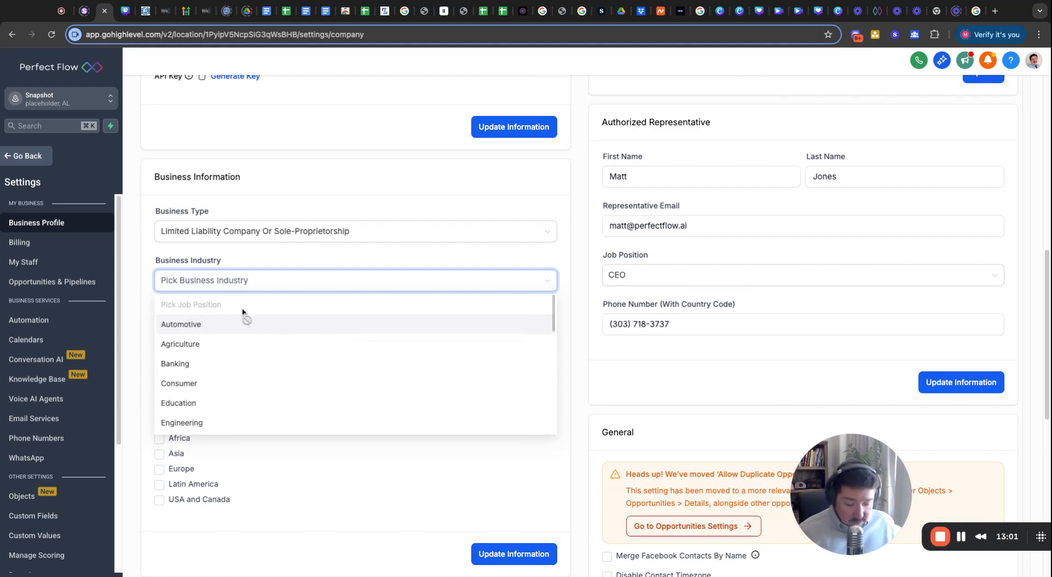
pyautogui.scroll(-10, 242, 312)
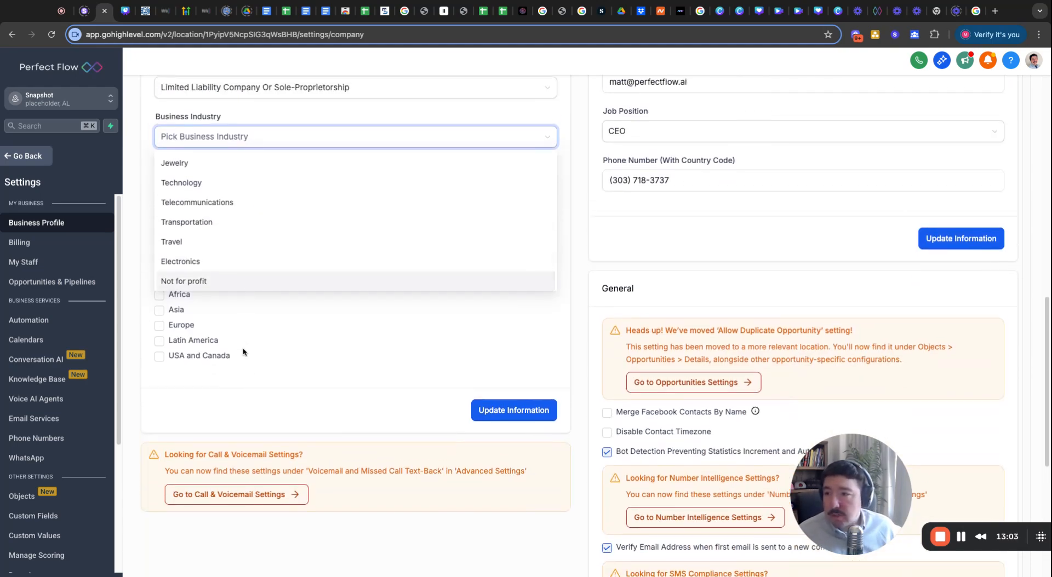
pyautogui.scroll(2, 243, 352)
pyautogui.scroll(3, 232, 287)
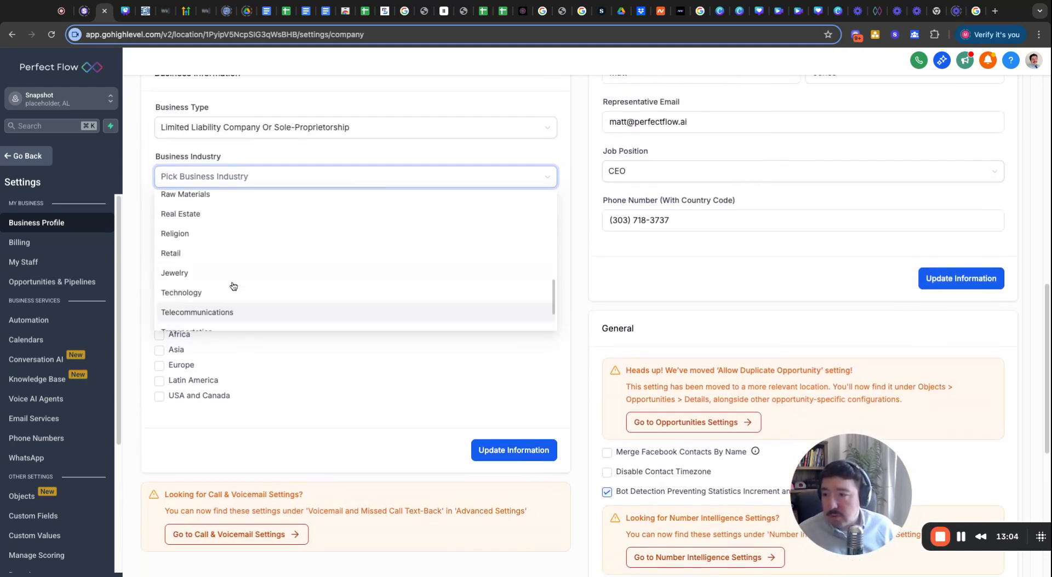
# Set industry to Real Estate, ID type to USA: EIN, and enter the registration number.
pyautogui.click(192, 214)
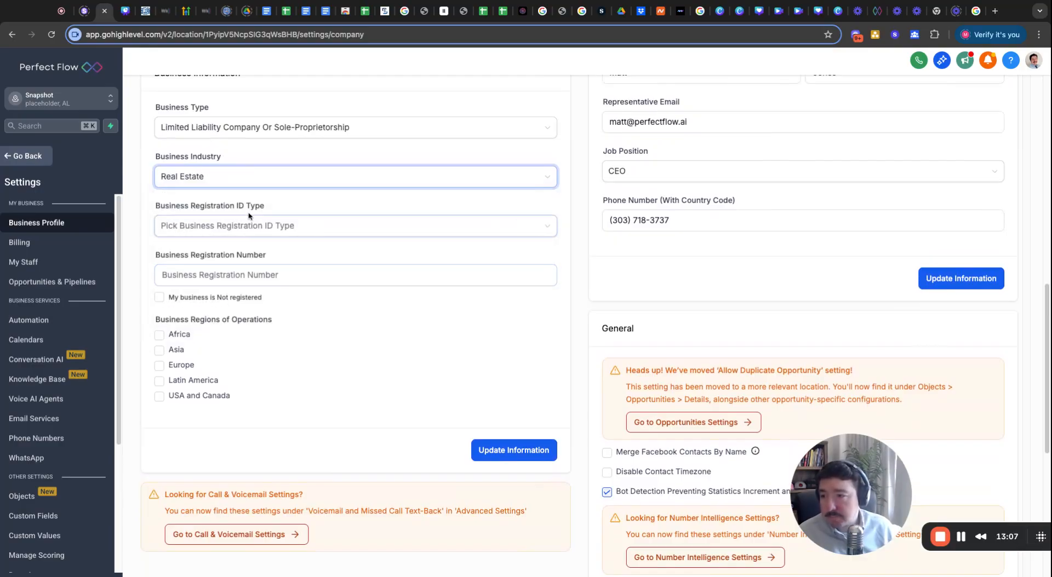
pyautogui.click(249, 230)
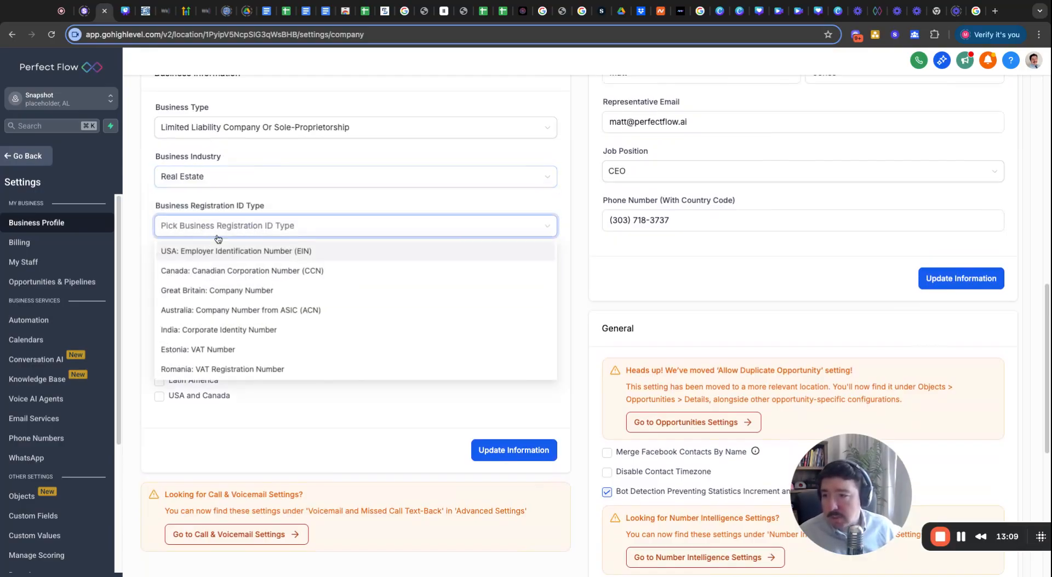
pyautogui.click(241, 251)
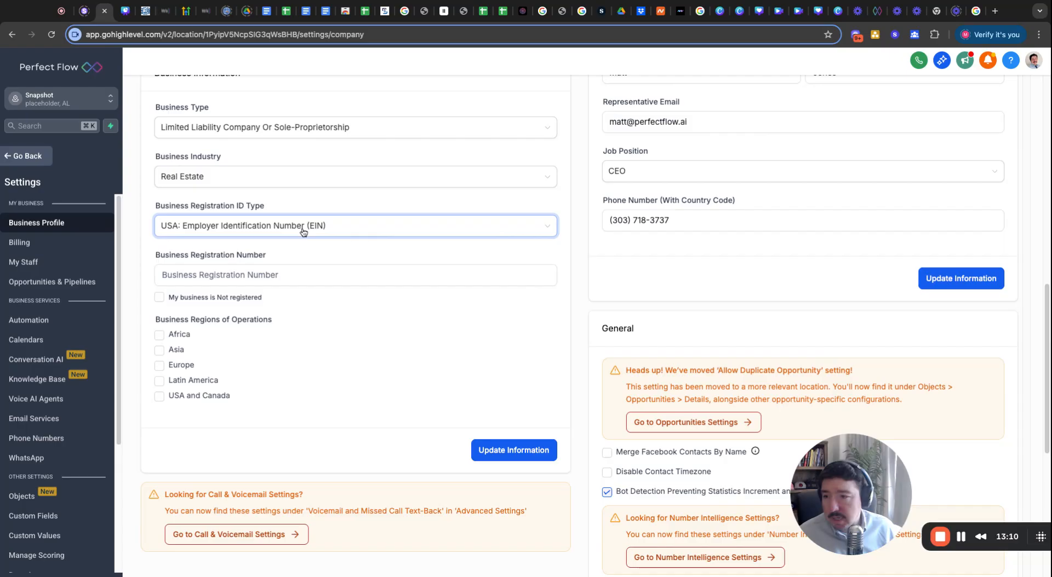
pyautogui.click(230, 282)
pyautogui.write('9')
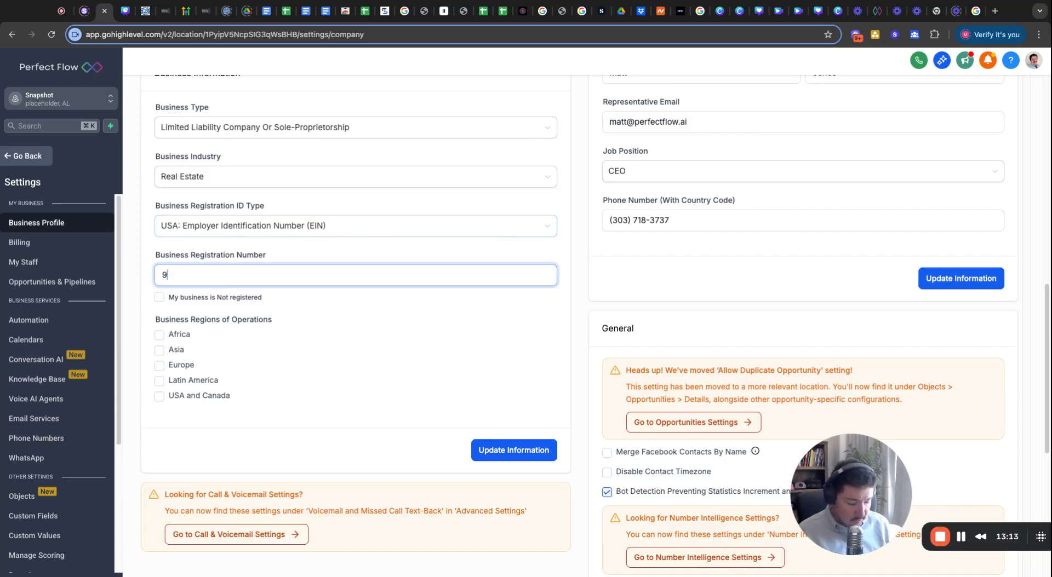
pyautogui.write('2-123123')
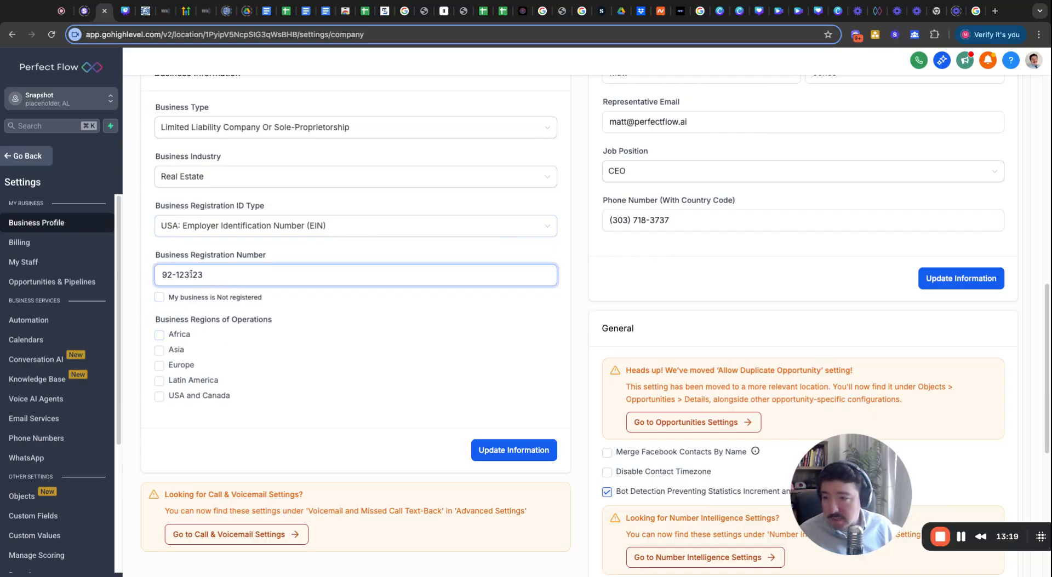
# Keep the business marked as registered and select USA and Canada as the operating region.
pyautogui.click(158, 298)
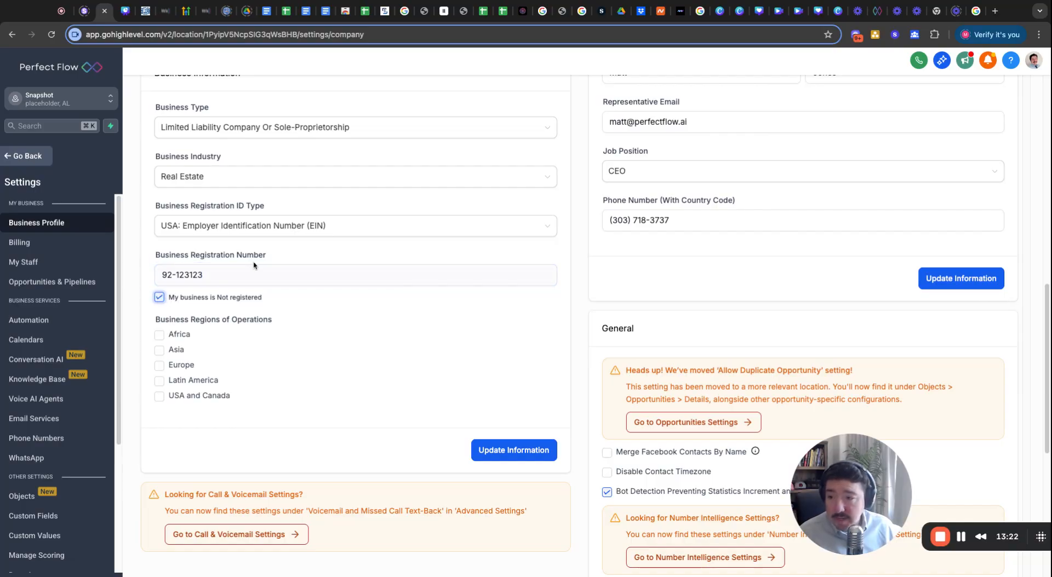
pyautogui.click(159, 299)
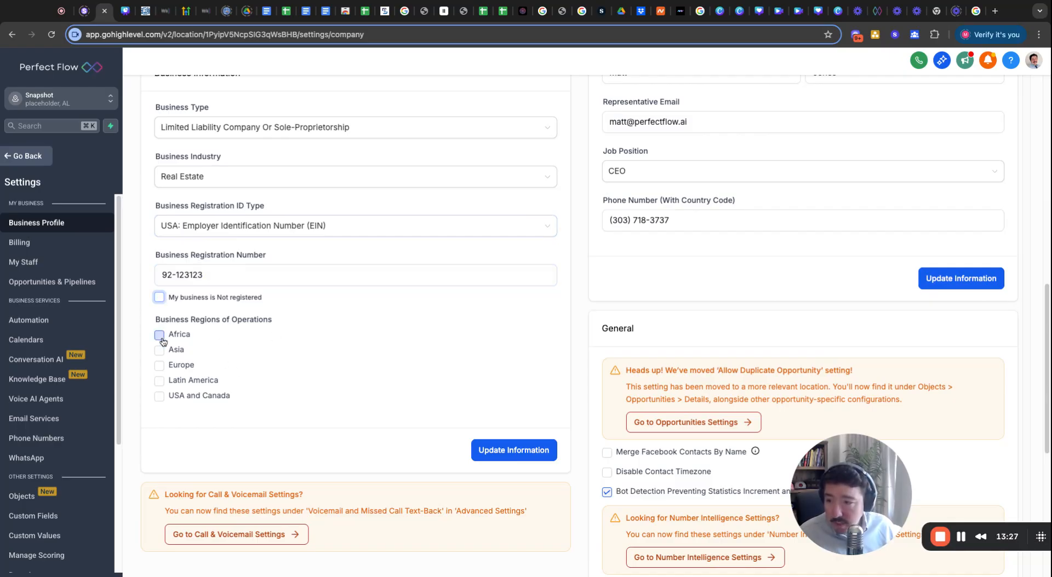
pyautogui.click(188, 396)
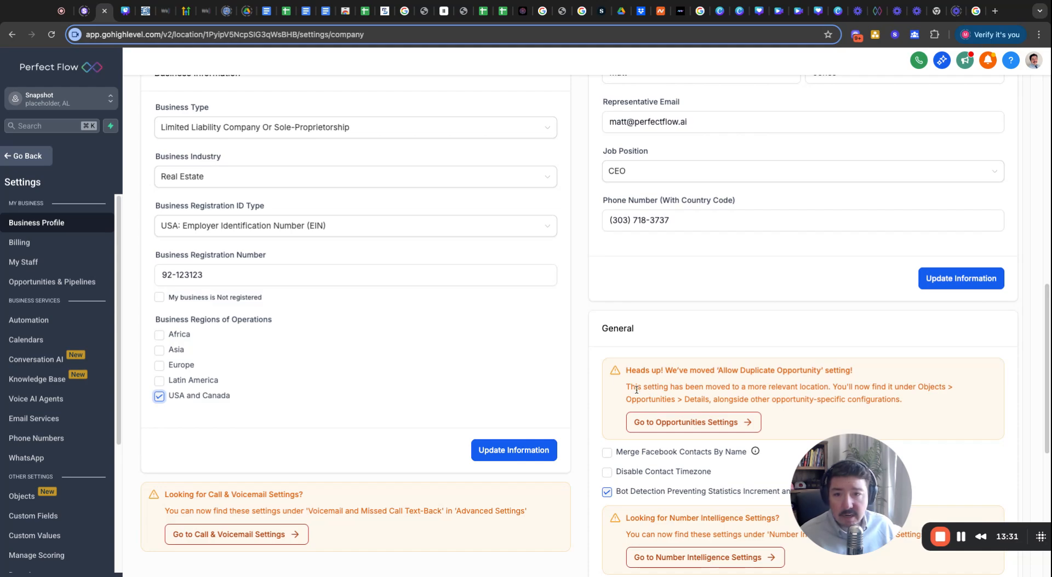
pyautogui.scroll(-2, 637, 390)
pyautogui.scroll(-2, 638, 391)
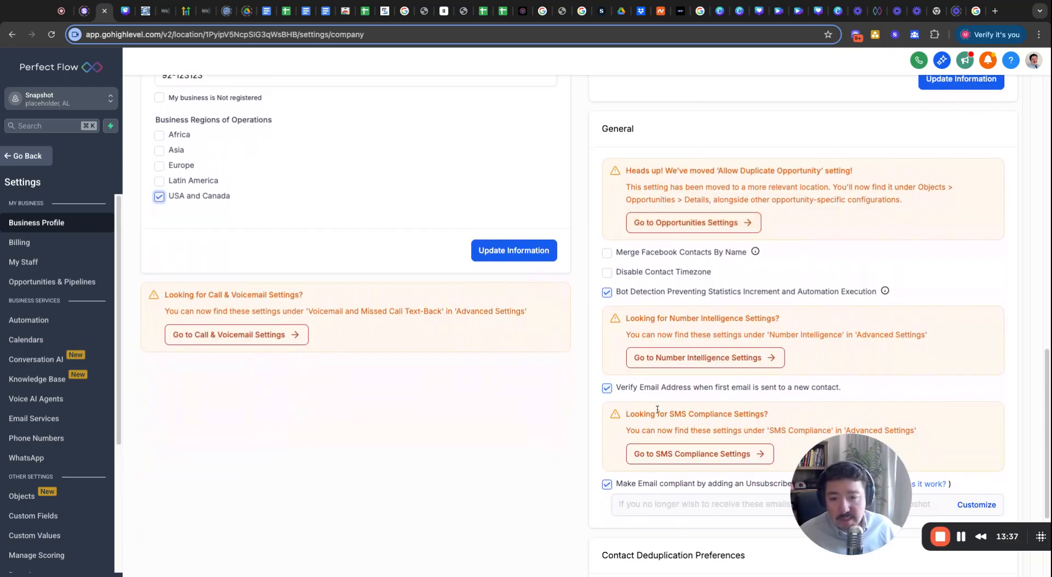
pyautogui.scroll(-4, 606, 480)
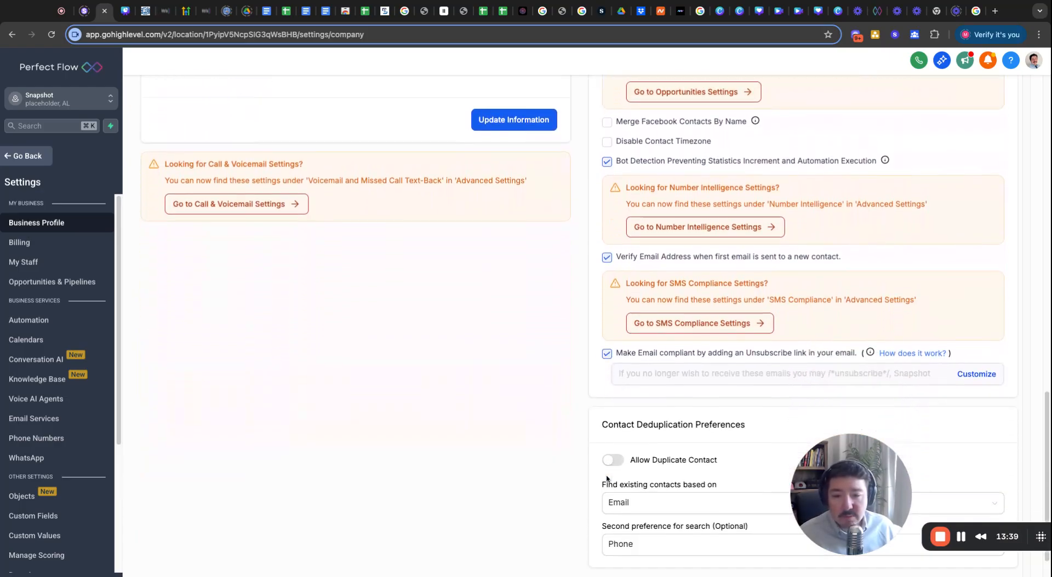
pyautogui.scroll(4, 607, 479)
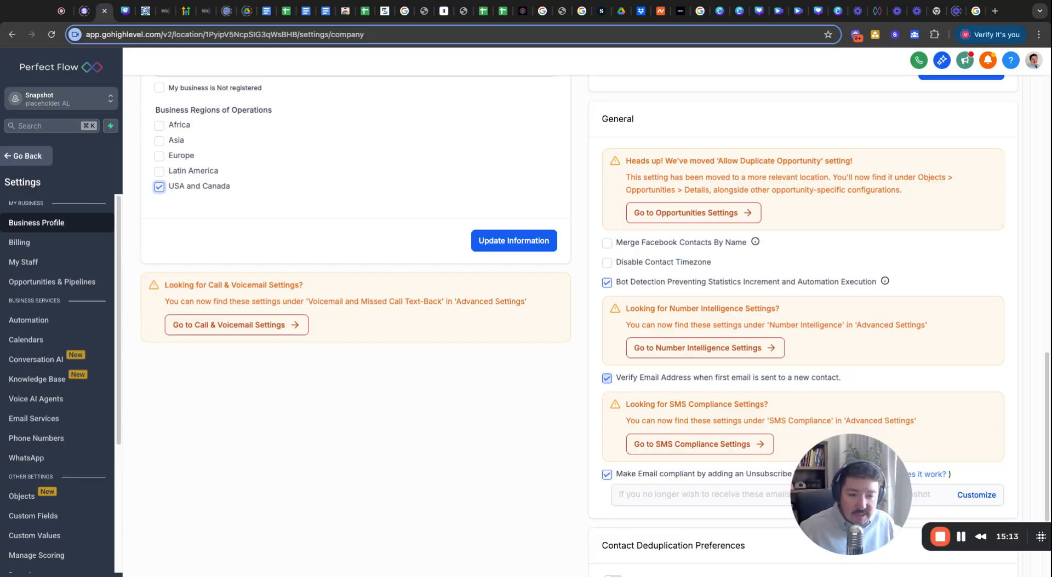
pyautogui.scroll(-3, 671, 364)
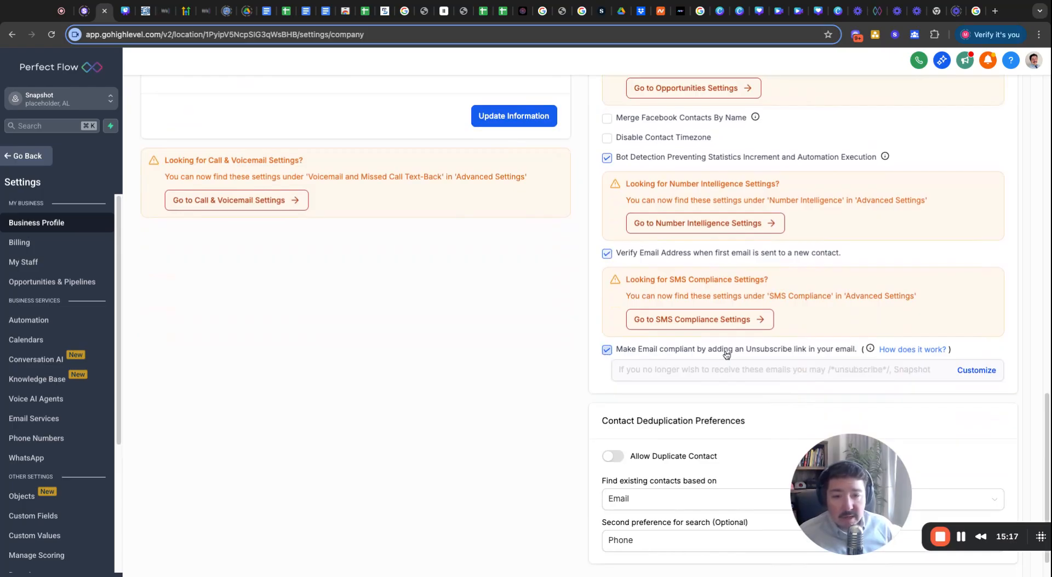
pyautogui.scroll(-3, 498, 379)
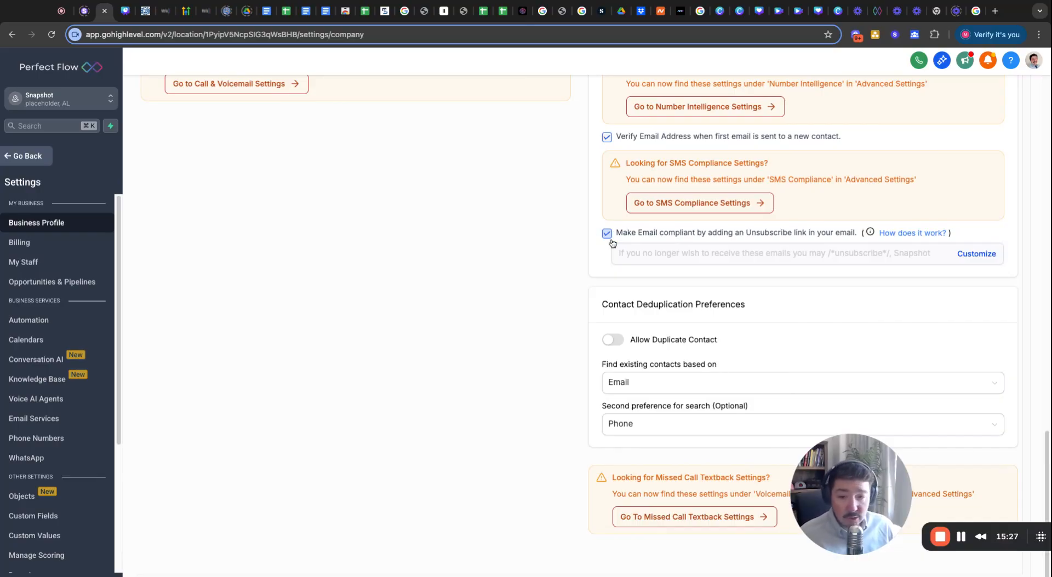
pyautogui.scroll(-1, 548, 325)
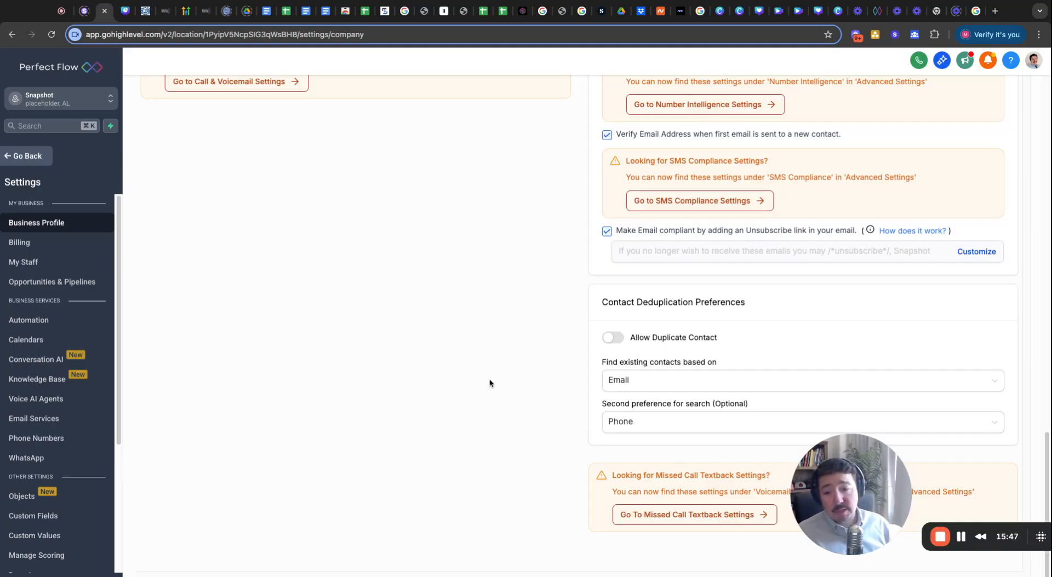
pyautogui.scroll(4, 489, 383)
pyautogui.scroll(2, 489, 391)
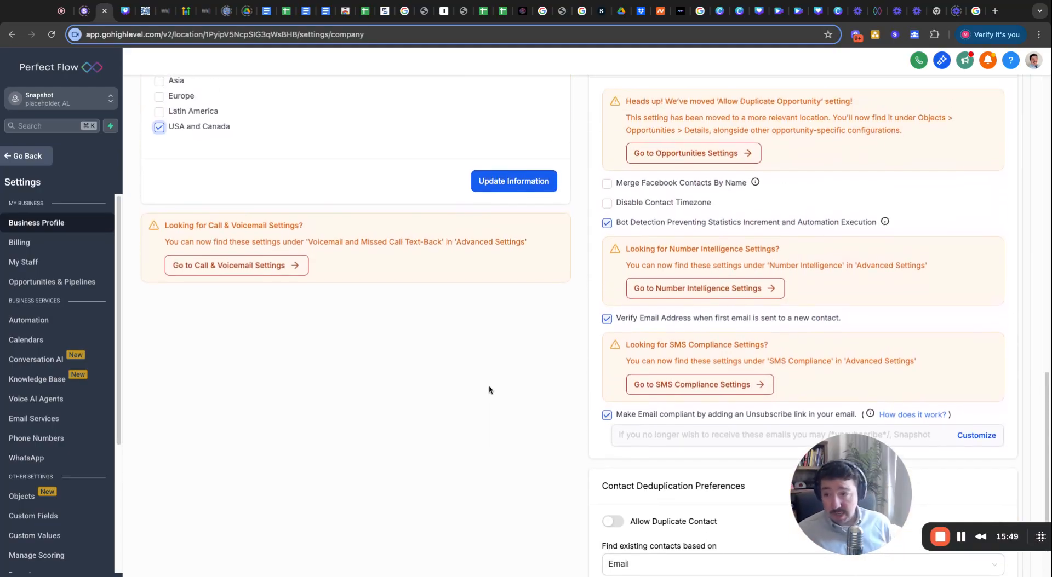
pyautogui.scroll(7, 490, 390)
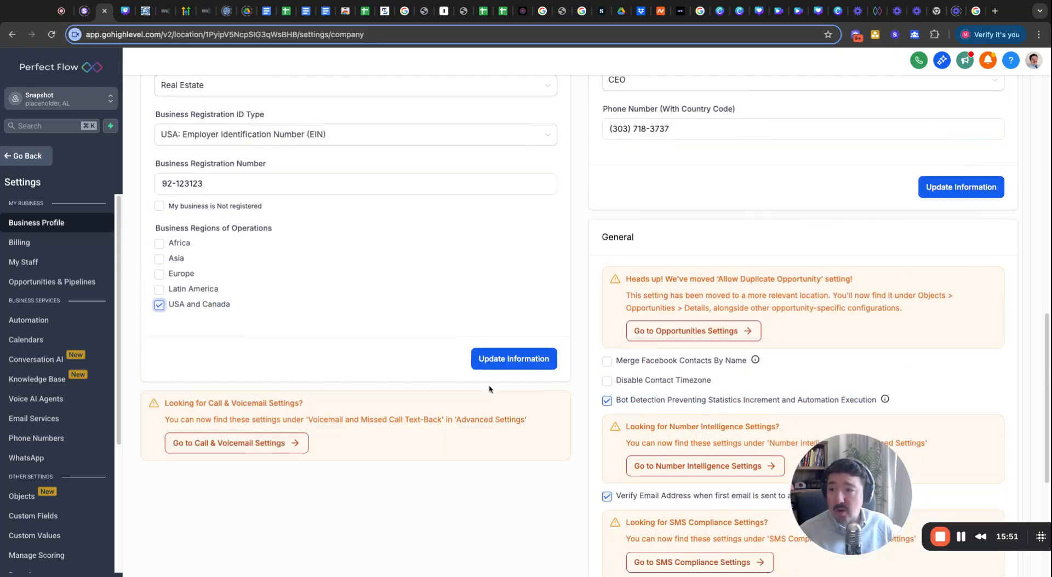
# Save the general information, industry/registration/region details and authorized representative sections.
pyautogui.scroll(9, 431, 417)
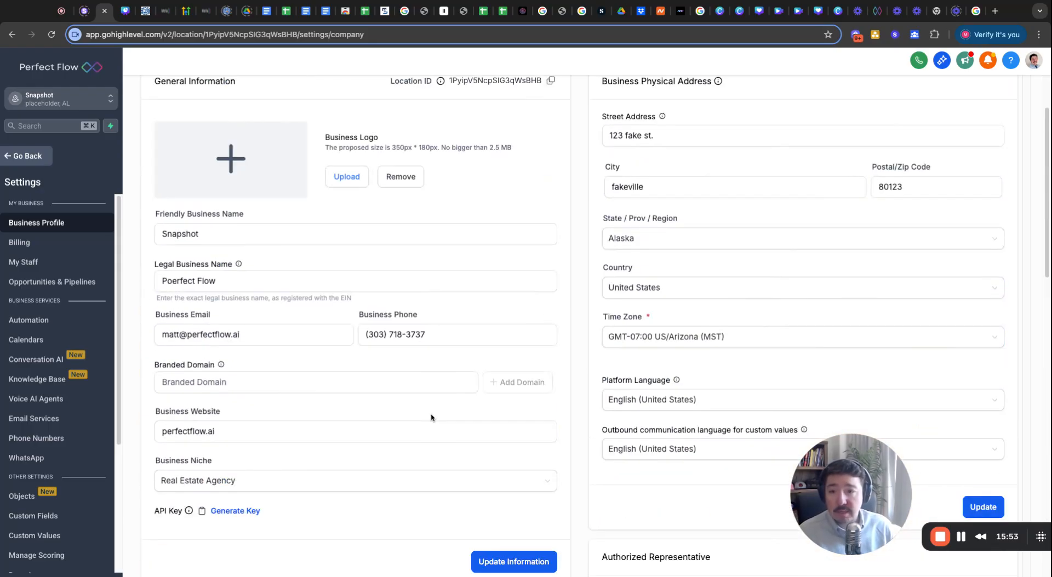
pyautogui.scroll(-10, 430, 417)
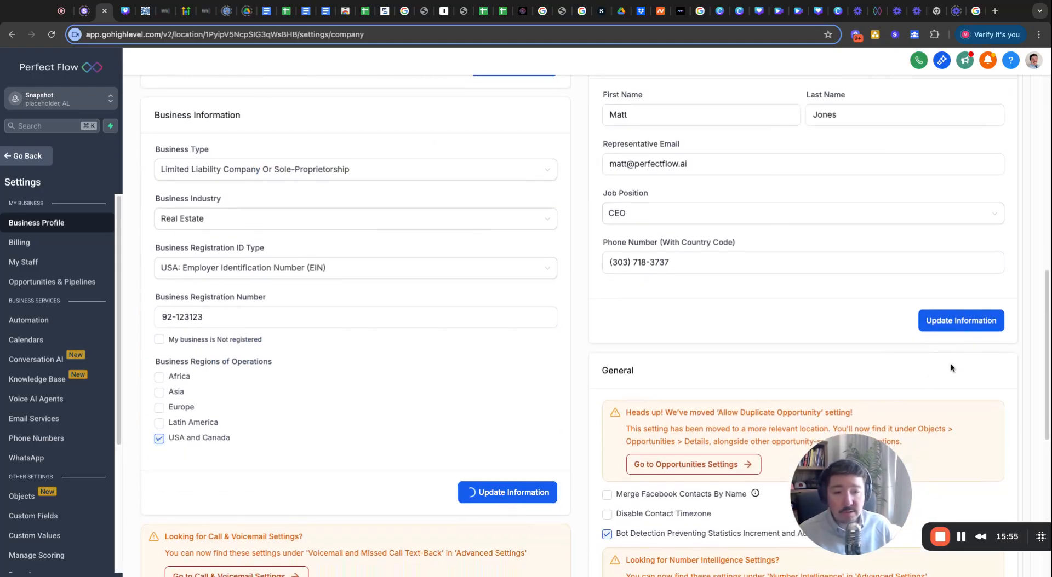
pyautogui.scroll(-10, 639, 390)
pyautogui.scroll(12, 639, 390)
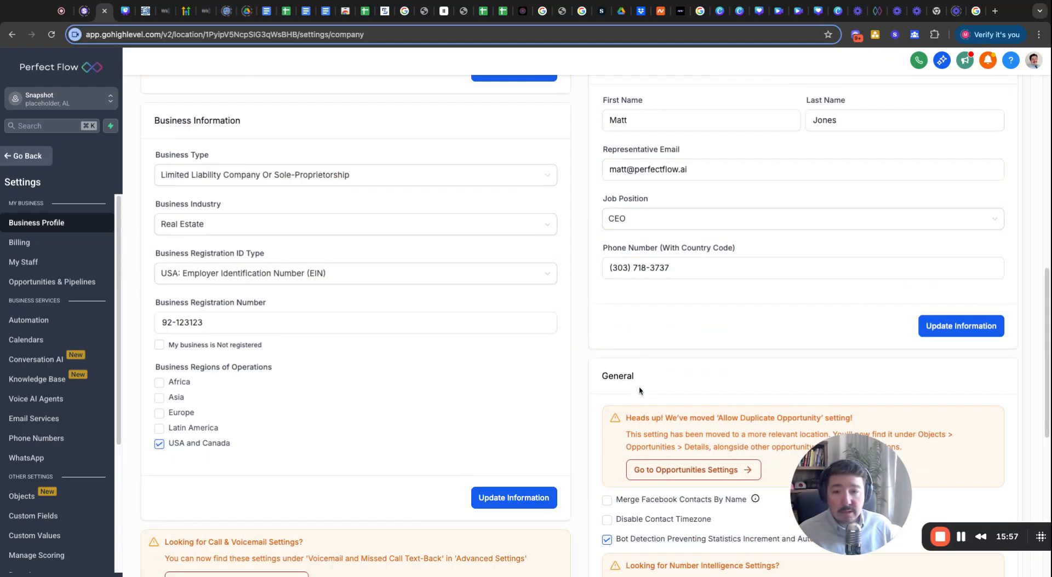
pyautogui.click(523, 157)
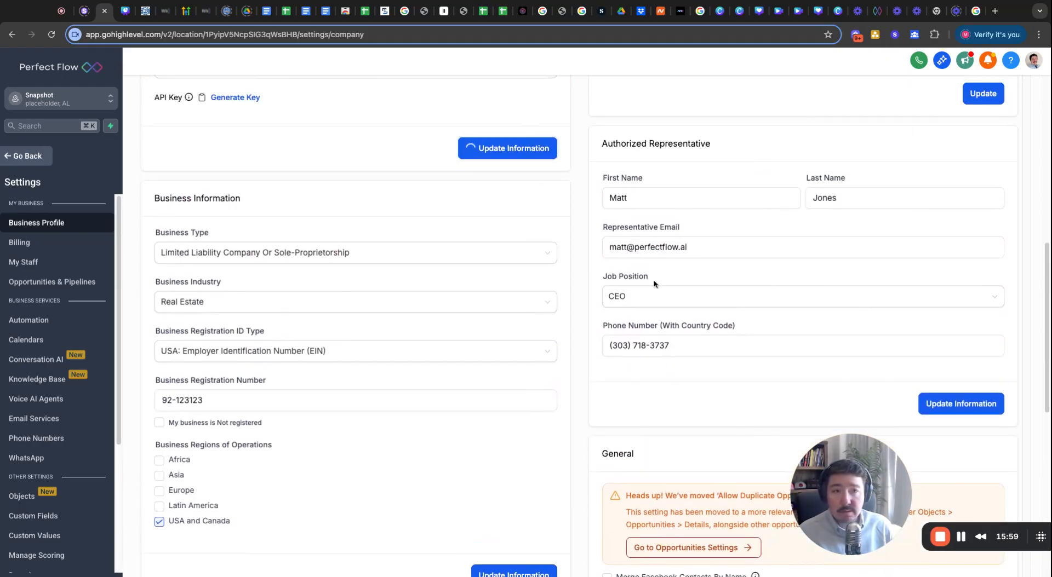
pyautogui.scroll(3, 523, 158)
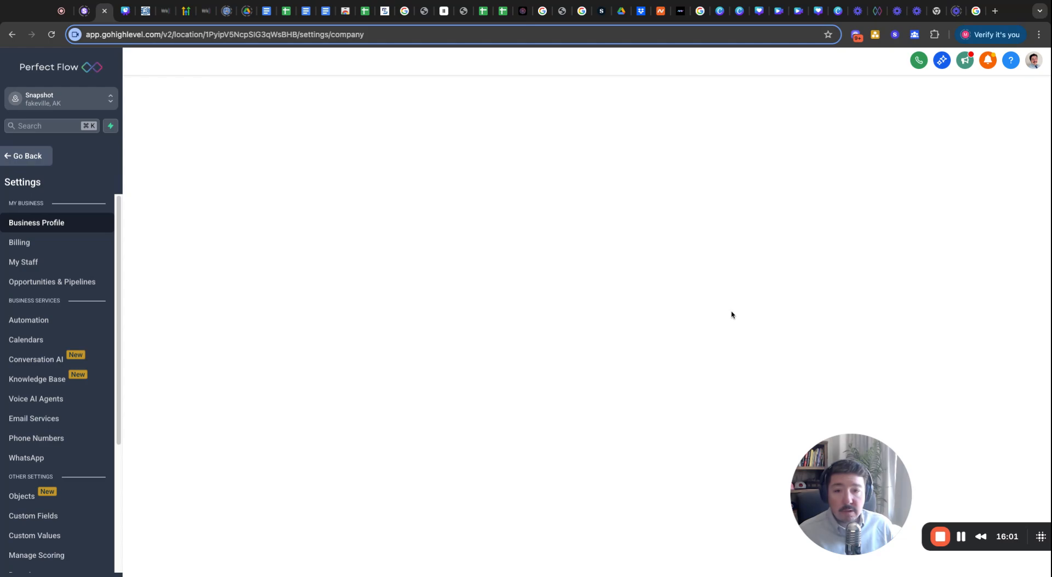
pyautogui.scroll(-5, 619, 326)
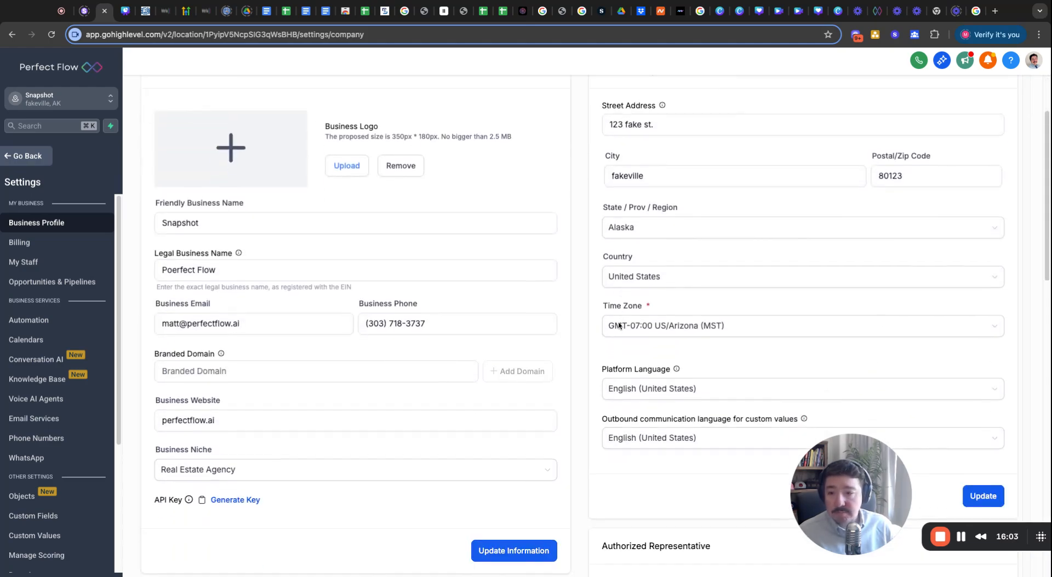
pyautogui.click(517, 420)
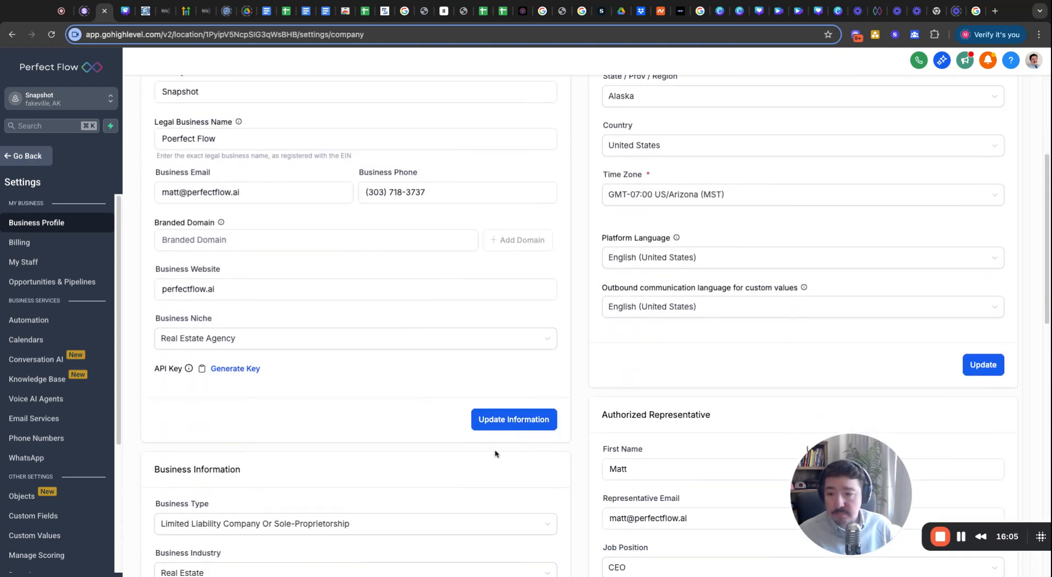
pyautogui.scroll(-6, 493, 450)
pyautogui.scroll(-4, 490, 444)
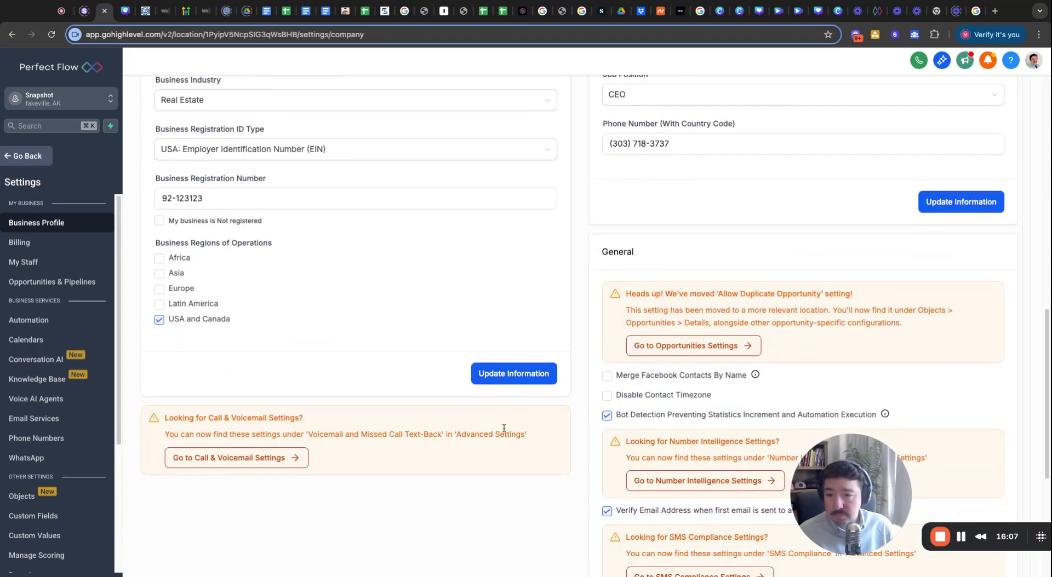
pyautogui.click(511, 377)
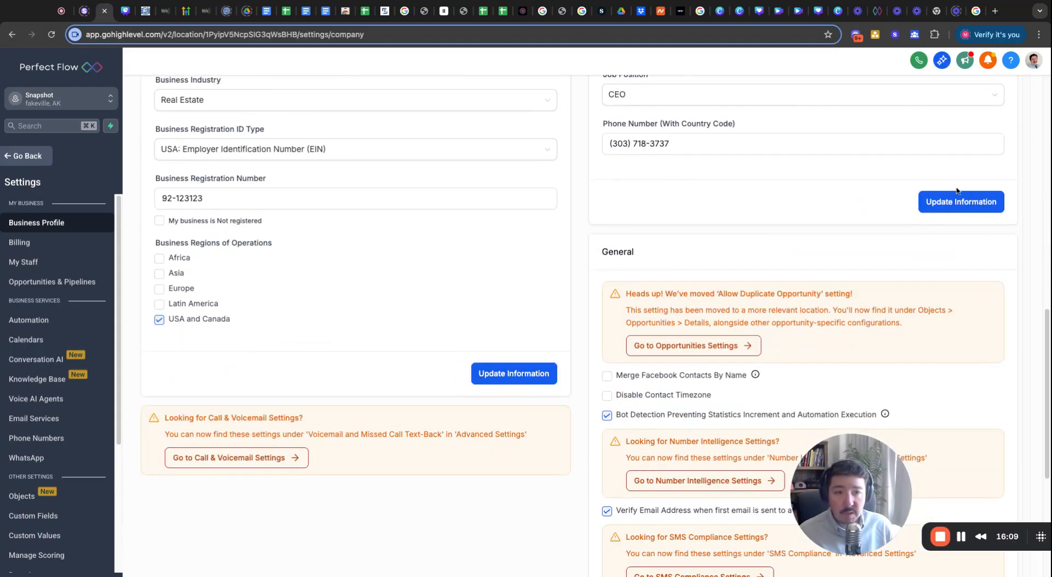
pyautogui.click(945, 203)
# Open Phone Numbers settings to view the empty Manage Numbers list.
pyautogui.scroll(10, 436, 293)
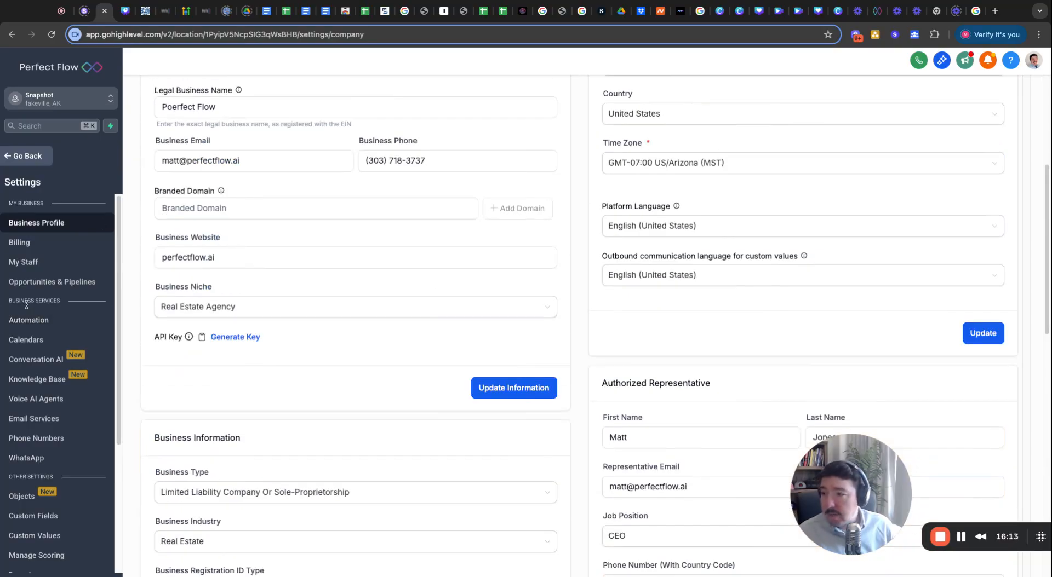
pyautogui.scroll(5, 228, 332)
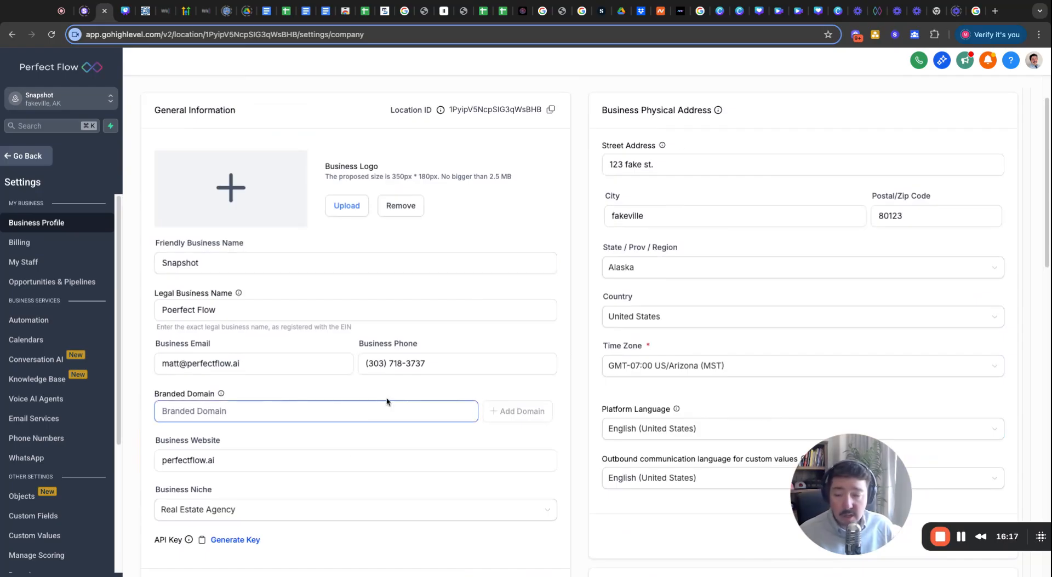
pyautogui.click(35, 440)
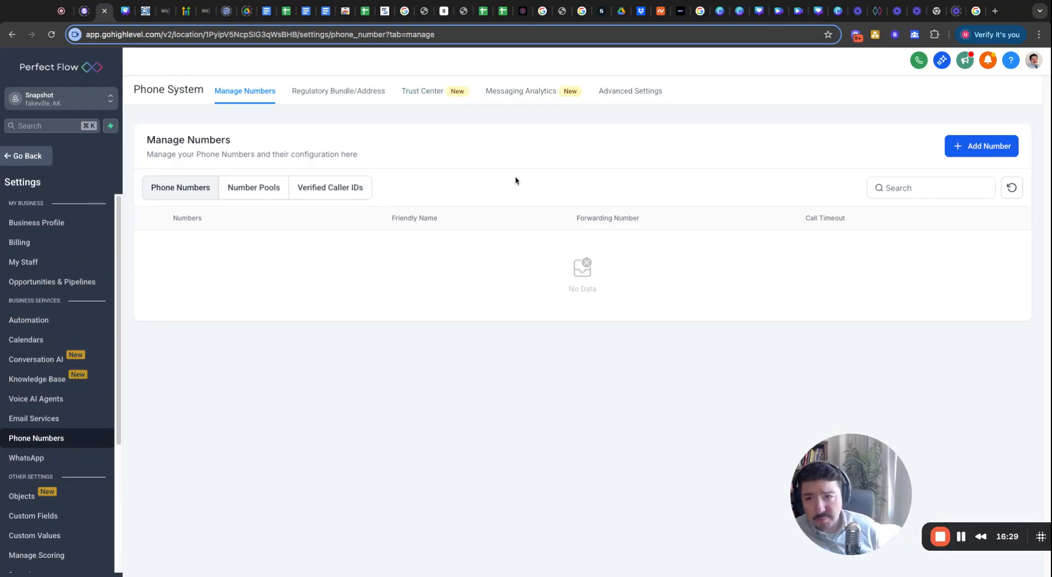
# Start A2P registration from the Trust Center to reach the Determine Profile Needs questions.
pyautogui.click(427, 94)
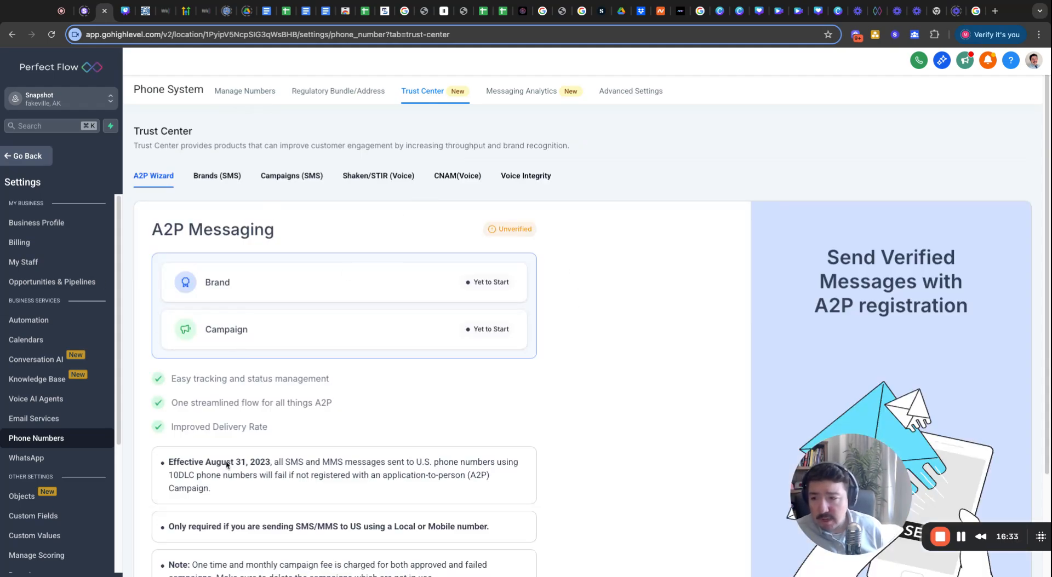
pyautogui.scroll(-3, 222, 469)
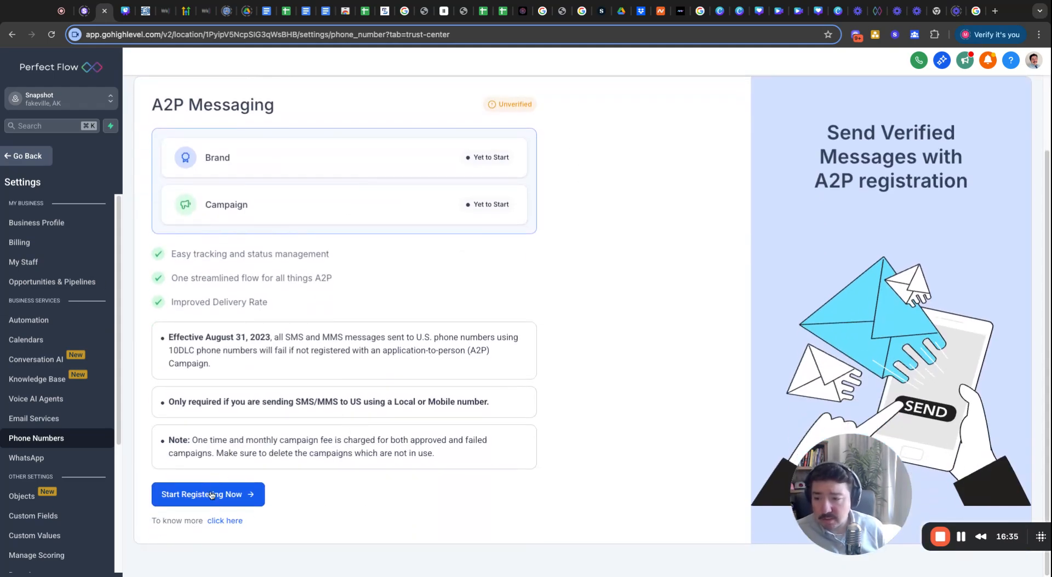
pyautogui.click(211, 494)
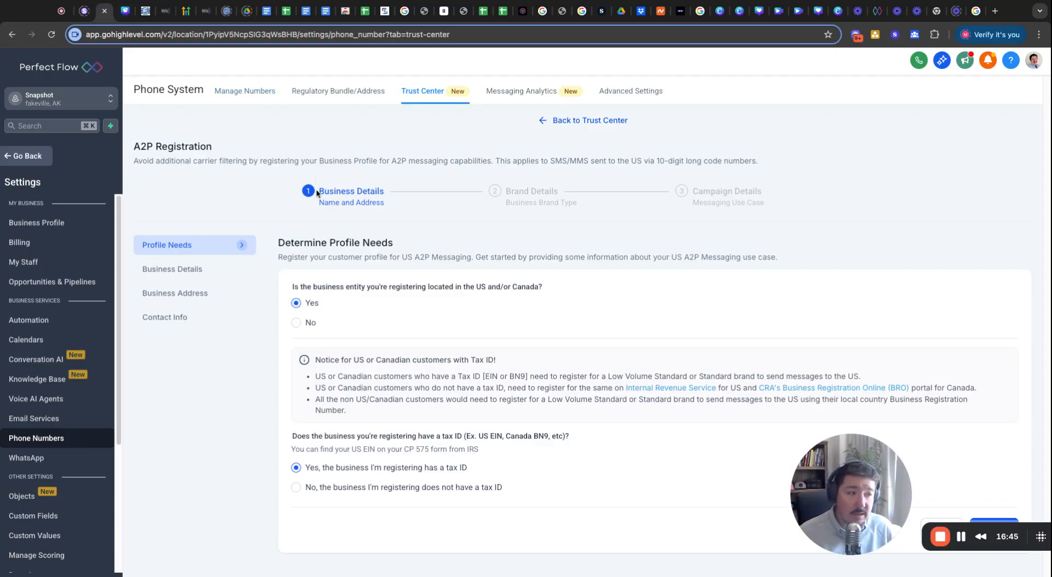
pyautogui.click(127, 11)
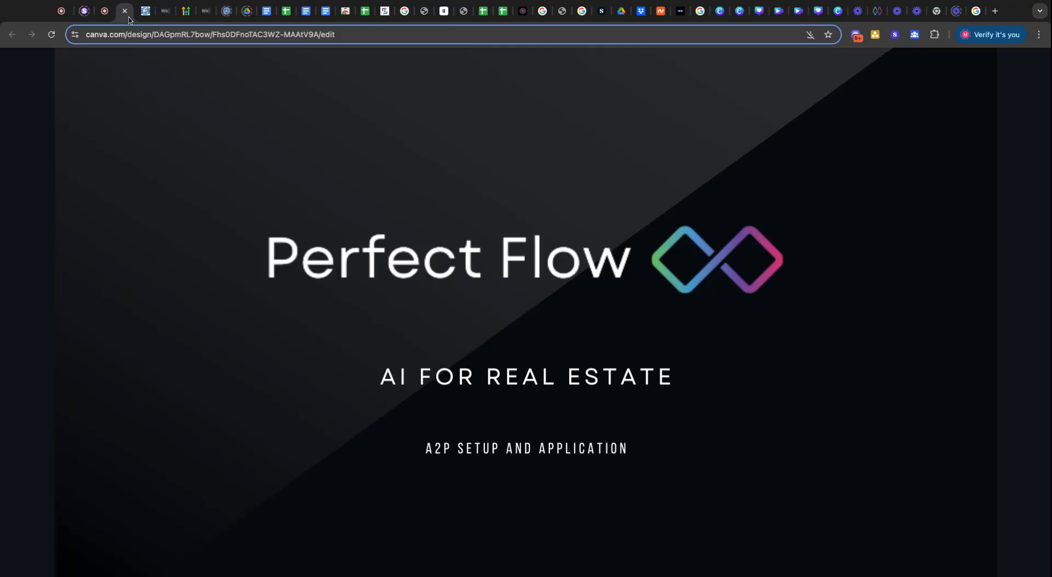
pyautogui.click(184, 272)
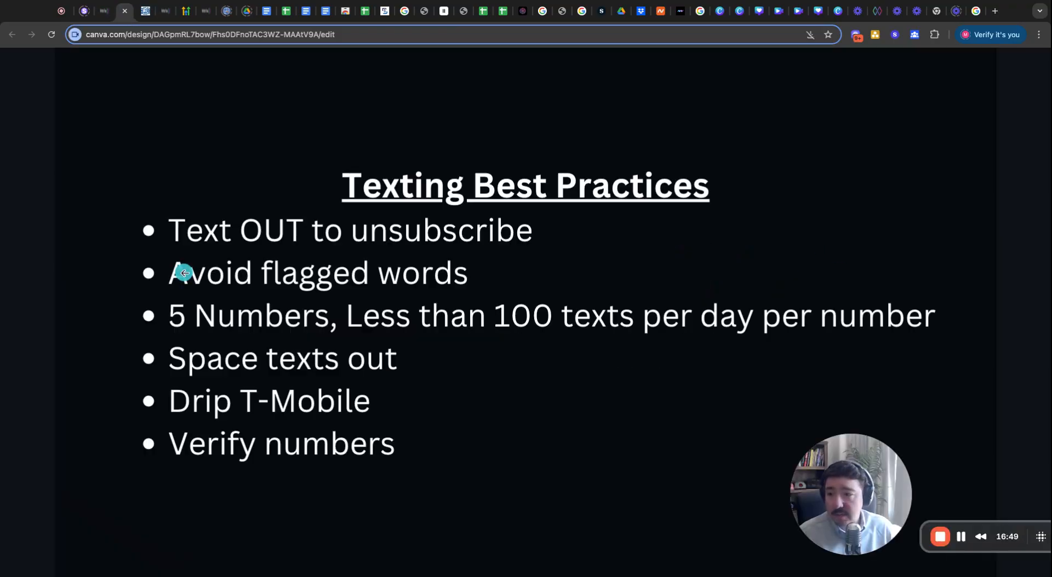
pyautogui.click(90, 272)
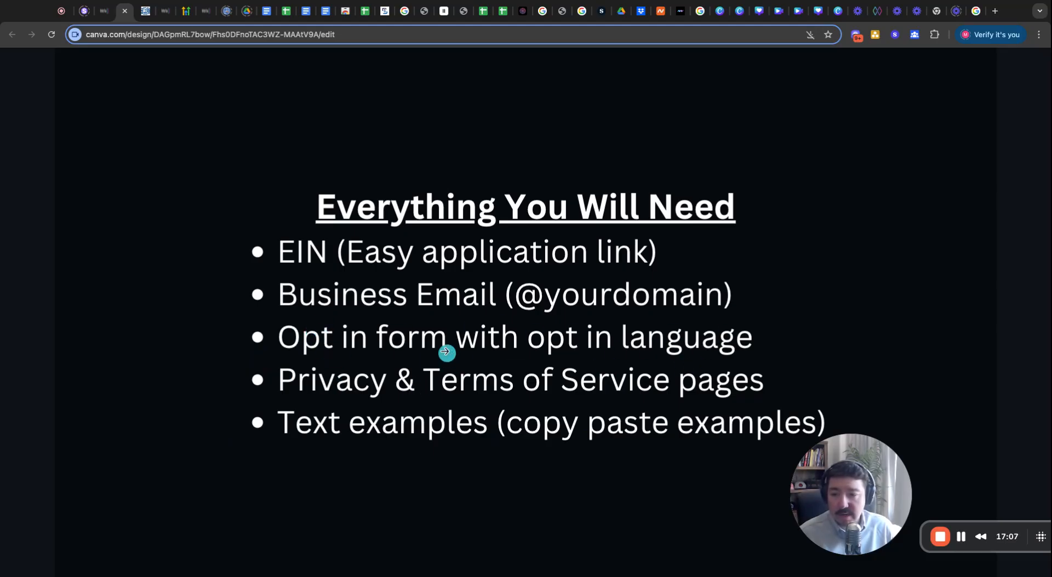
pyautogui.click(101, 18)
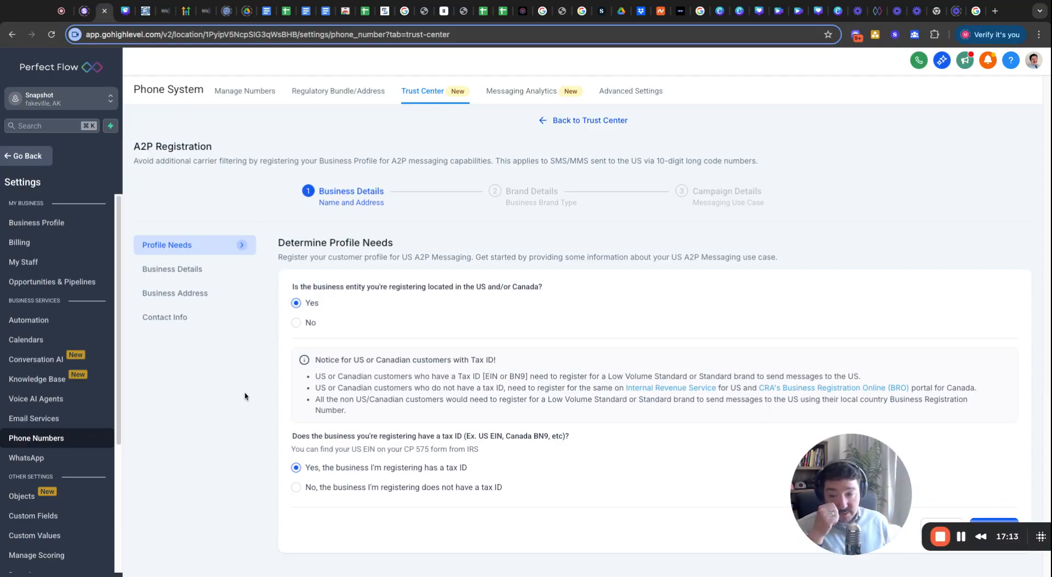
# Go back from Settings to the main workspace's Number Of New Leads Loaded Daily page.
pyautogui.click(21, 158)
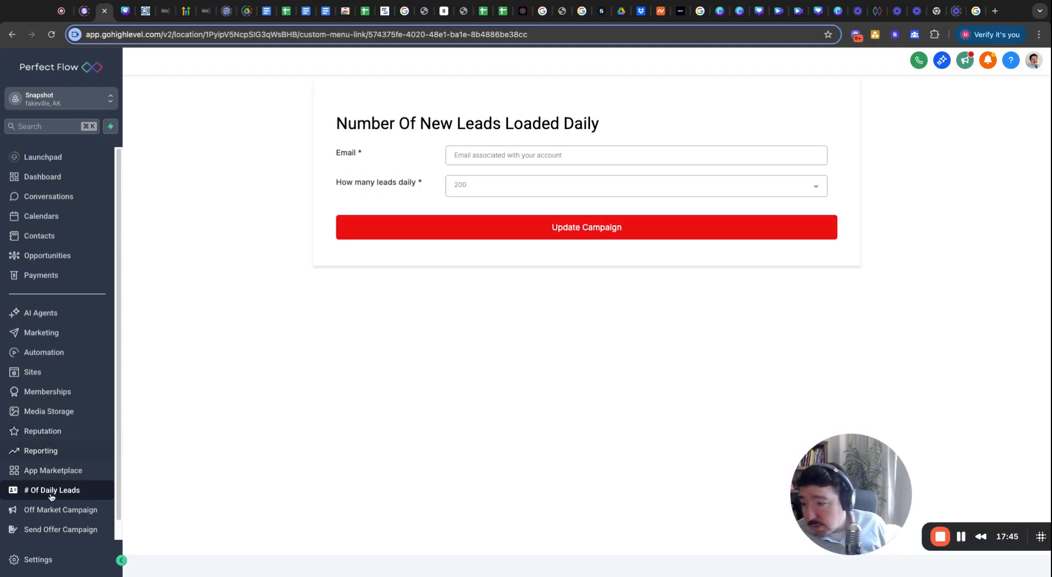
# Go to Sites > Forms > Builder to list the Create Offer Terms and REI Buy Box forms.
pyautogui.click(43, 372)
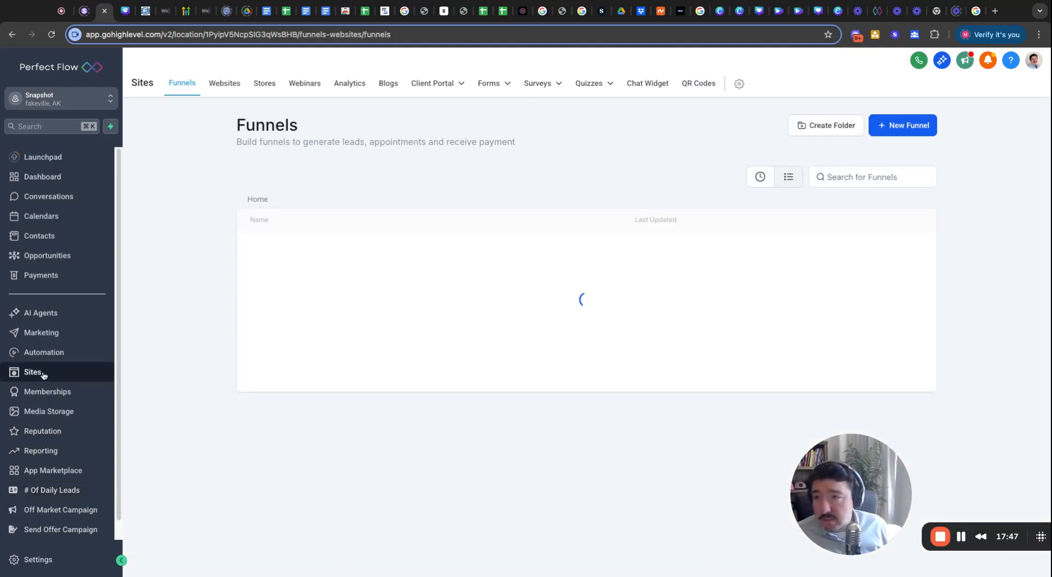
pyautogui.moveTo(477, 96)
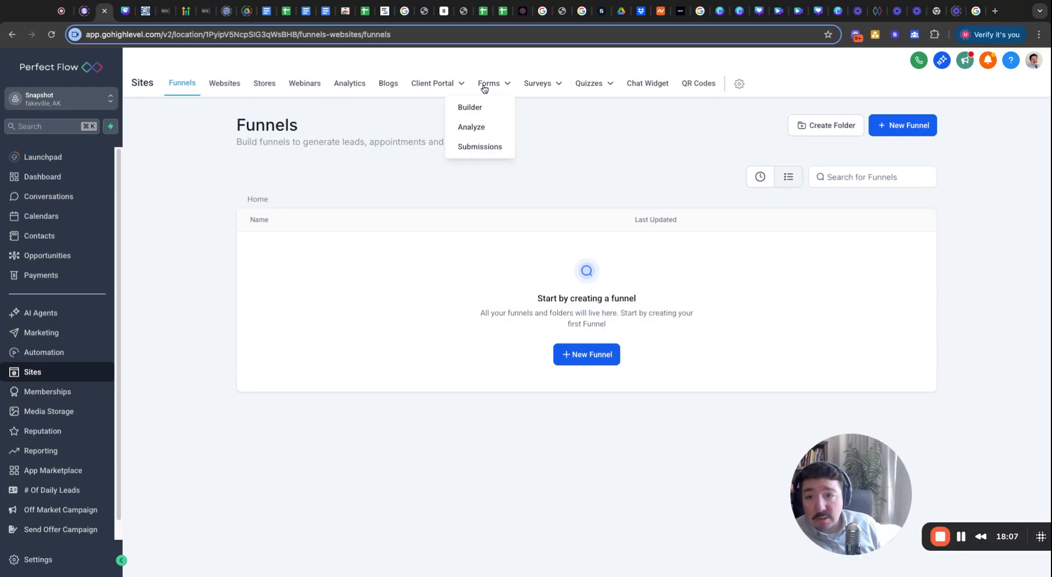
pyautogui.click(470, 107)
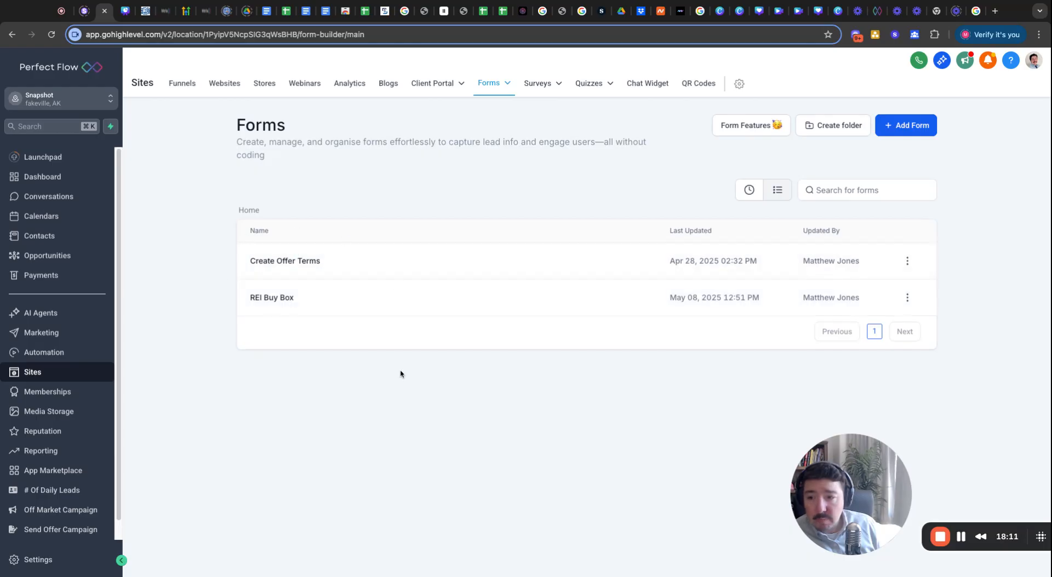
# Begin a new form from templates and open the Request Valuation Service template's detail page.
pyautogui.click(917, 135)
pyautogui.click(586, 270)
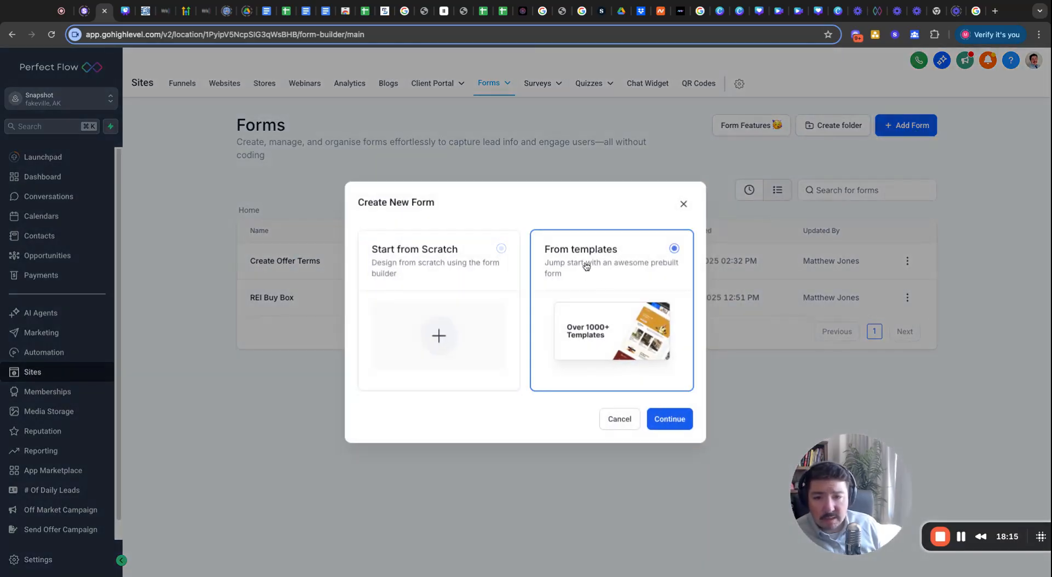
pyautogui.click(665, 426)
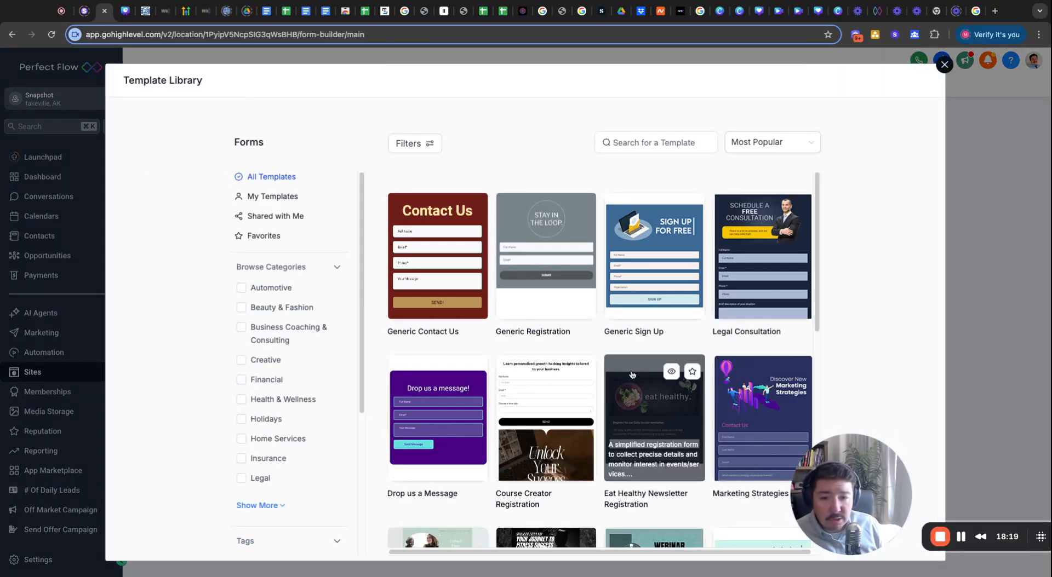
pyautogui.scroll(-4, 636, 376)
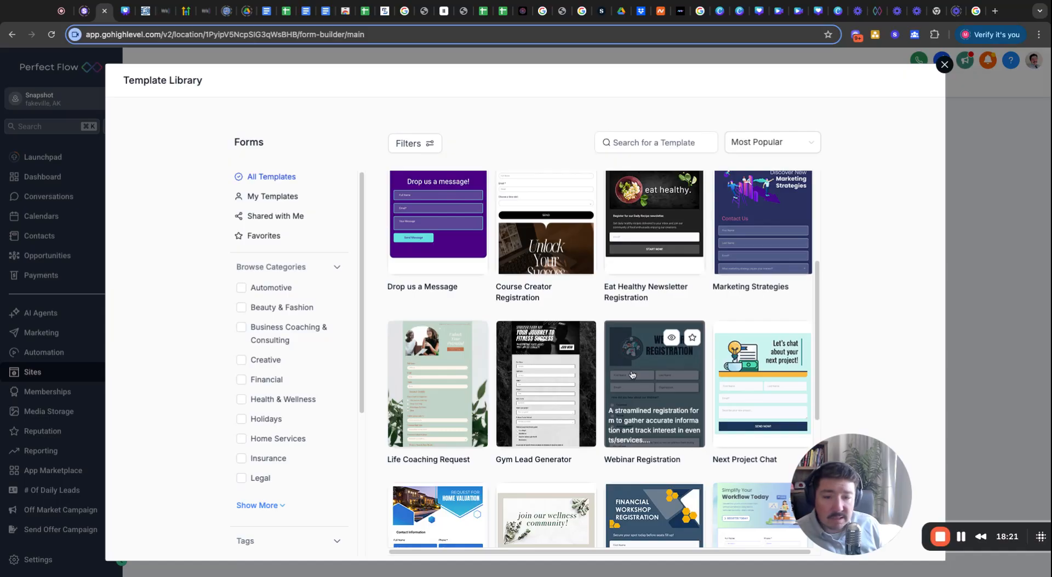
pyautogui.scroll(3, 631, 375)
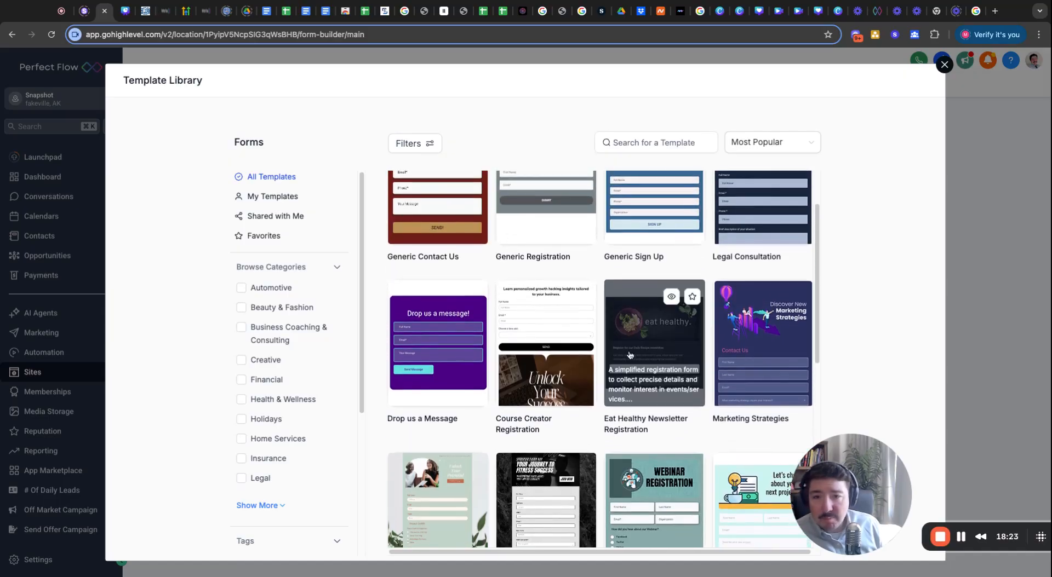
pyautogui.scroll(1, 630, 353)
pyautogui.scroll(-3, 592, 417)
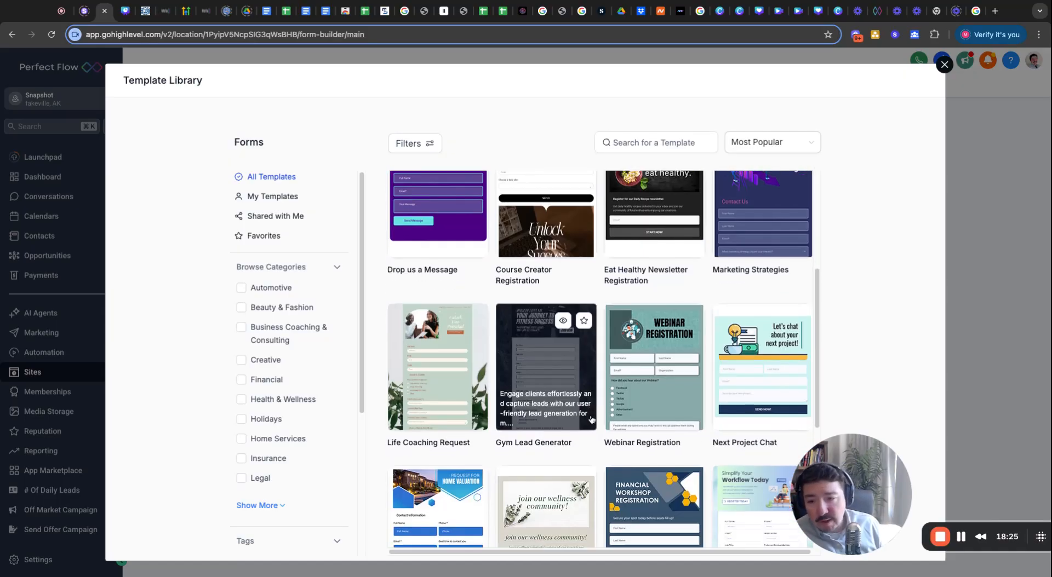
pyautogui.scroll(-5, 591, 421)
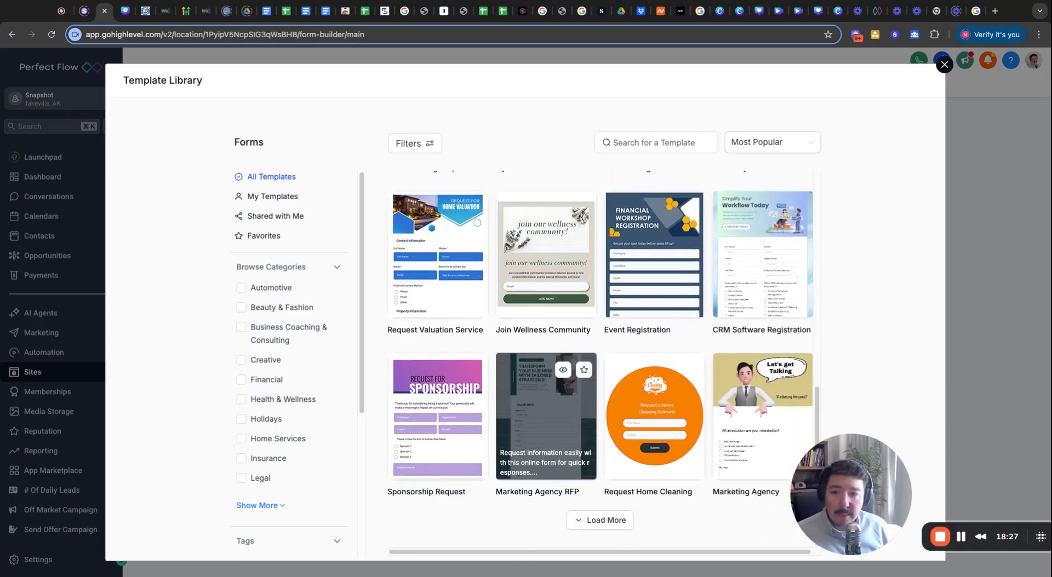
pyautogui.click(443, 252)
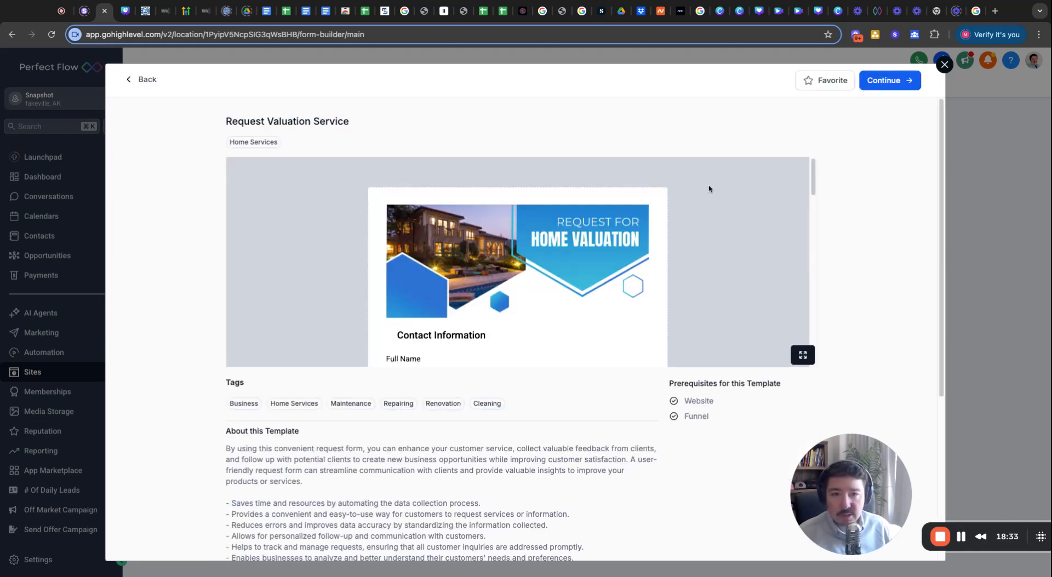
# Add the valuation template as a form named Request and review its Contact and Property sections.
pyautogui.click(898, 82)
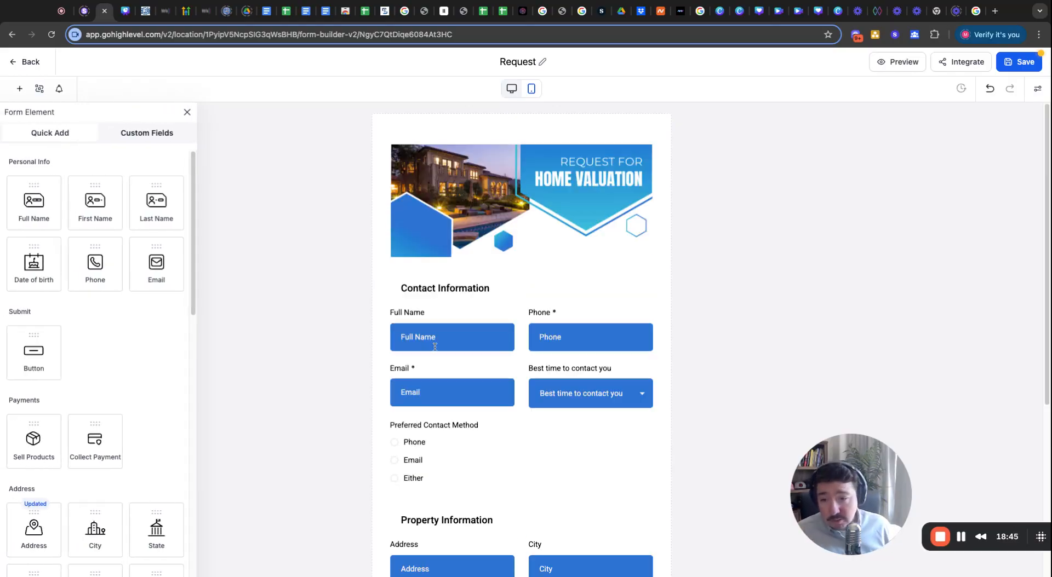
pyautogui.scroll(-2, 523, 403)
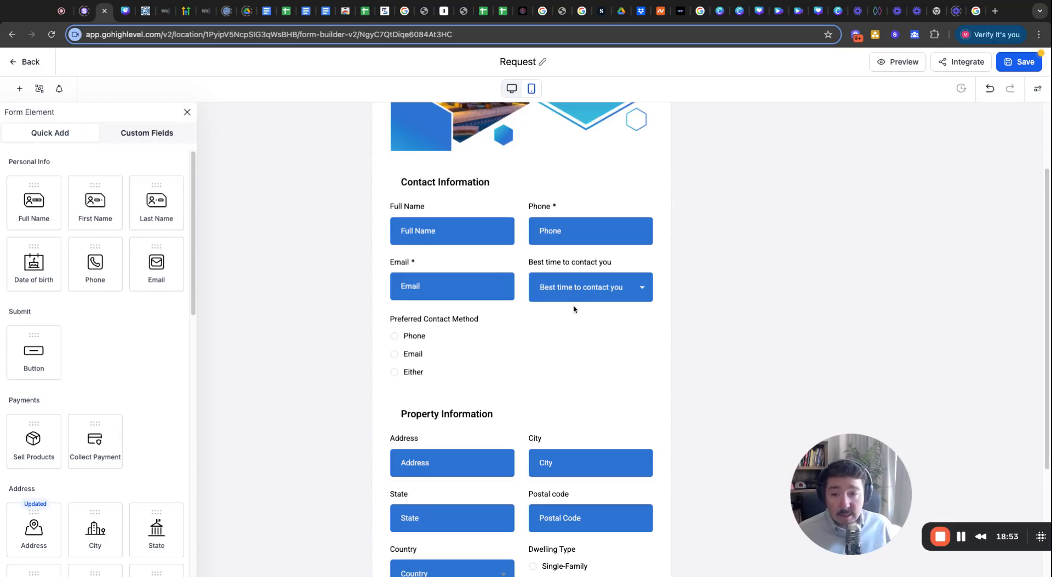
pyautogui.scroll(-5, 513, 411)
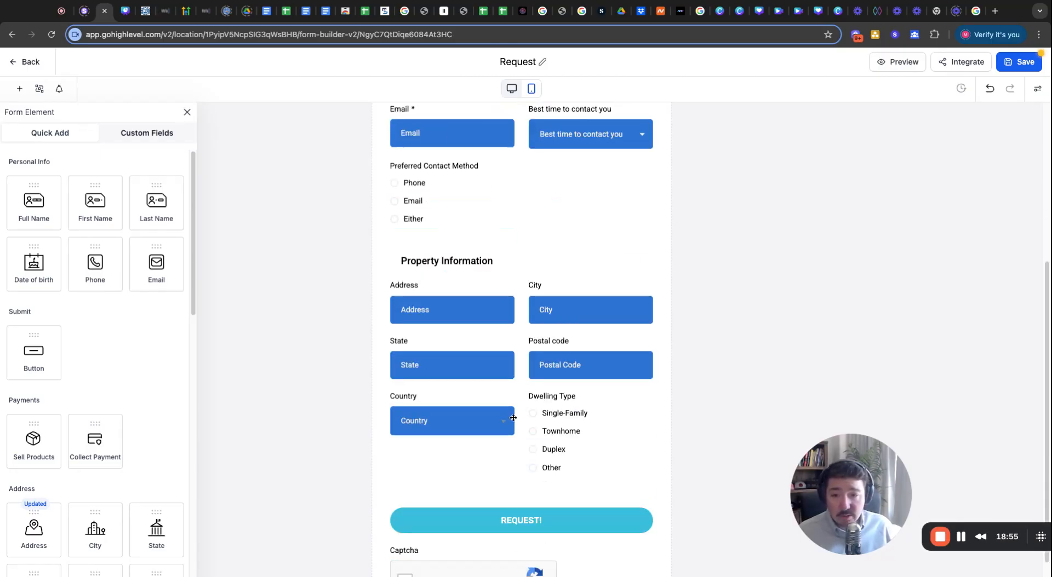
pyautogui.scroll(8, 513, 418)
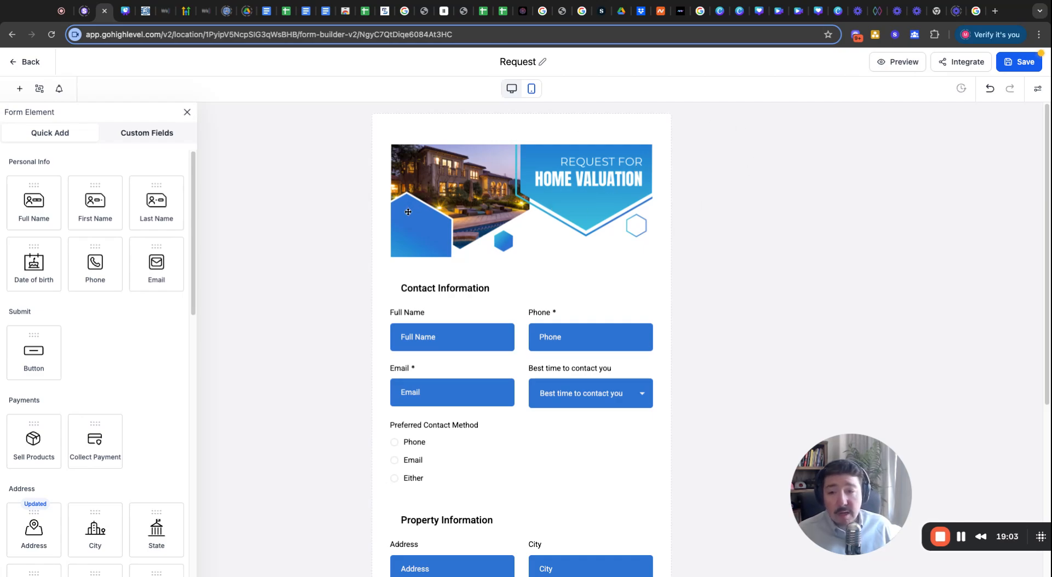
pyautogui.click(553, 189)
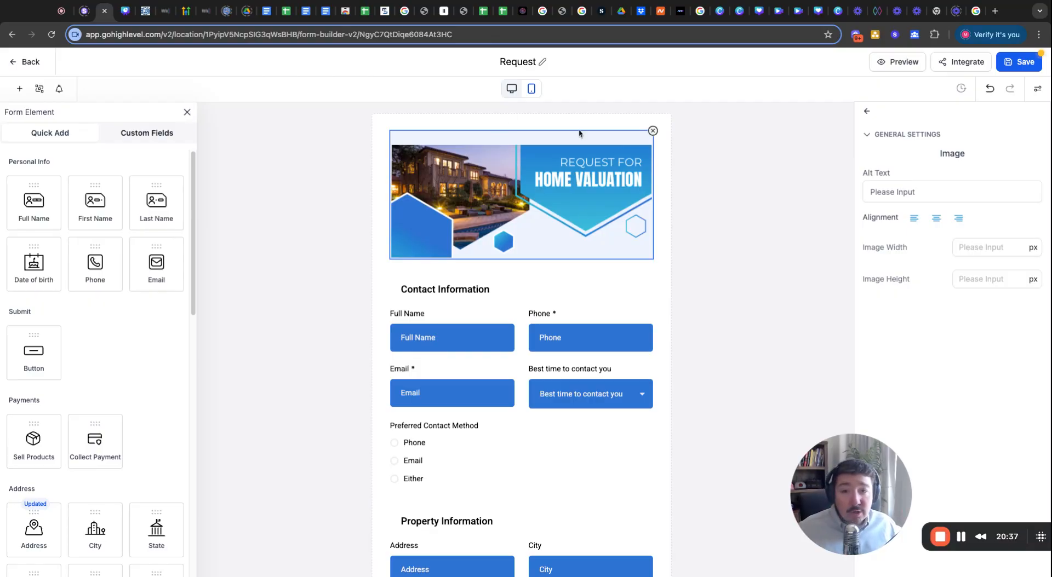
pyautogui.click(725, 226)
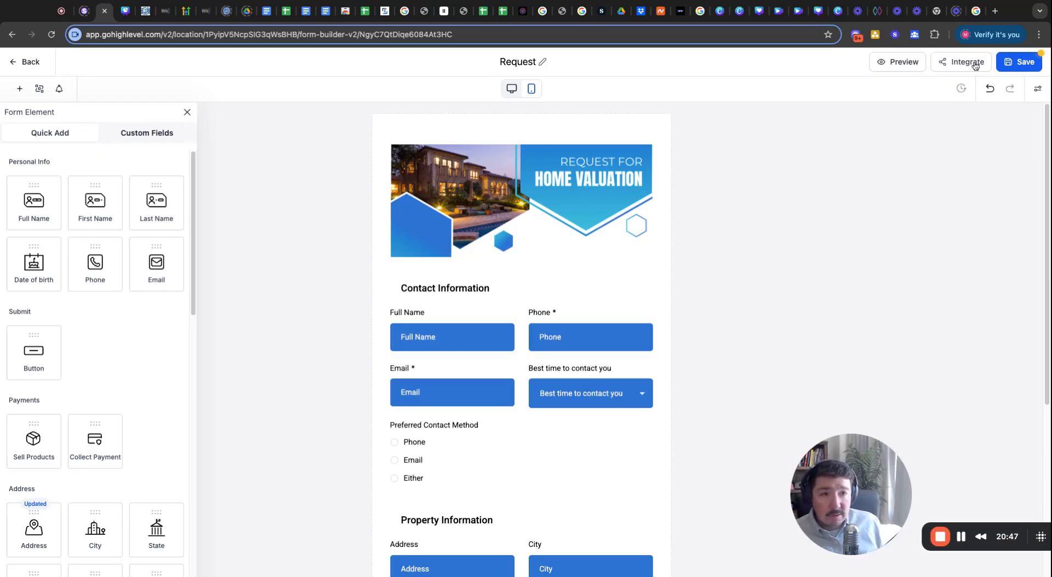
# Inspect the form's Copy Link URL in the Embed or Share Form dialog's Share tab, then close it.
pyautogui.click(969, 63)
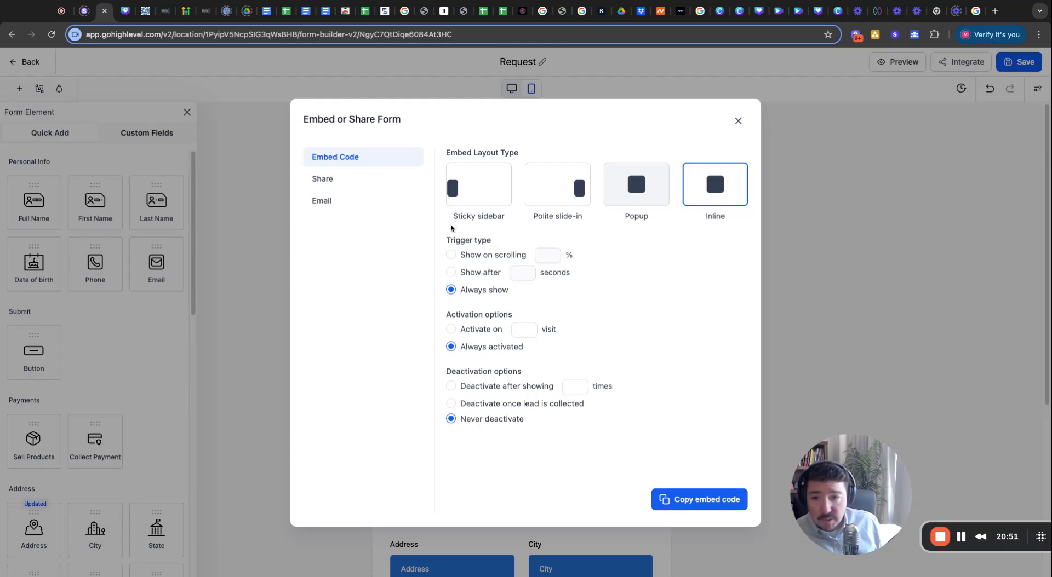
pyautogui.click(339, 180)
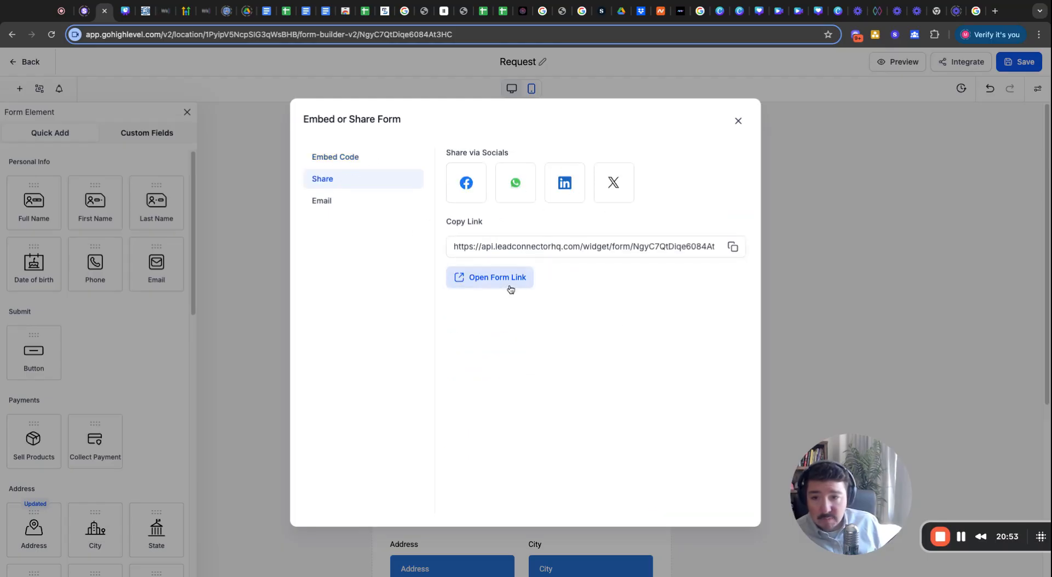
pyautogui.click(460, 246)
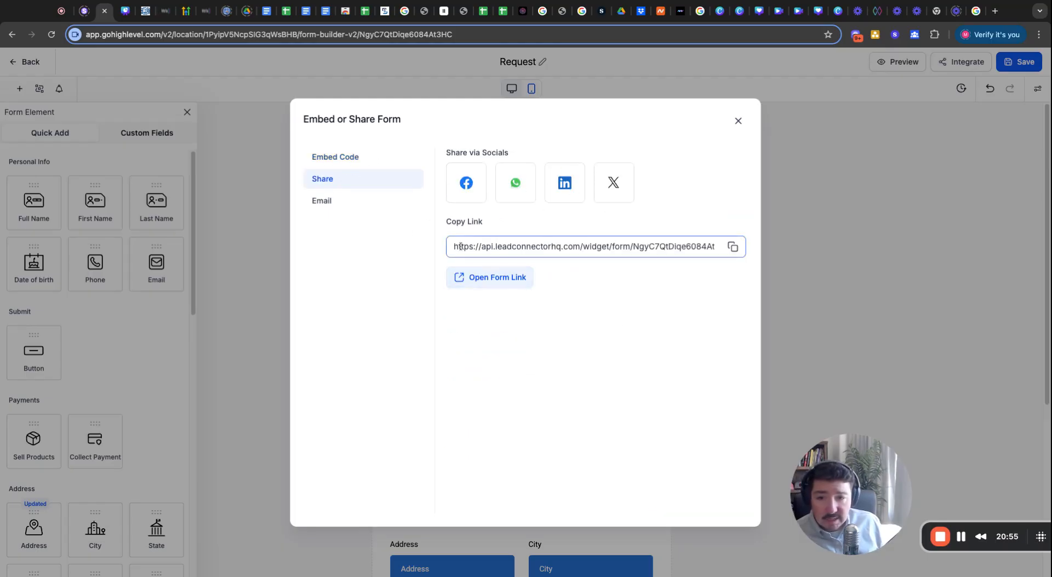
pyautogui.moveTo(494, 250); pyautogui.dragTo(668, 250)
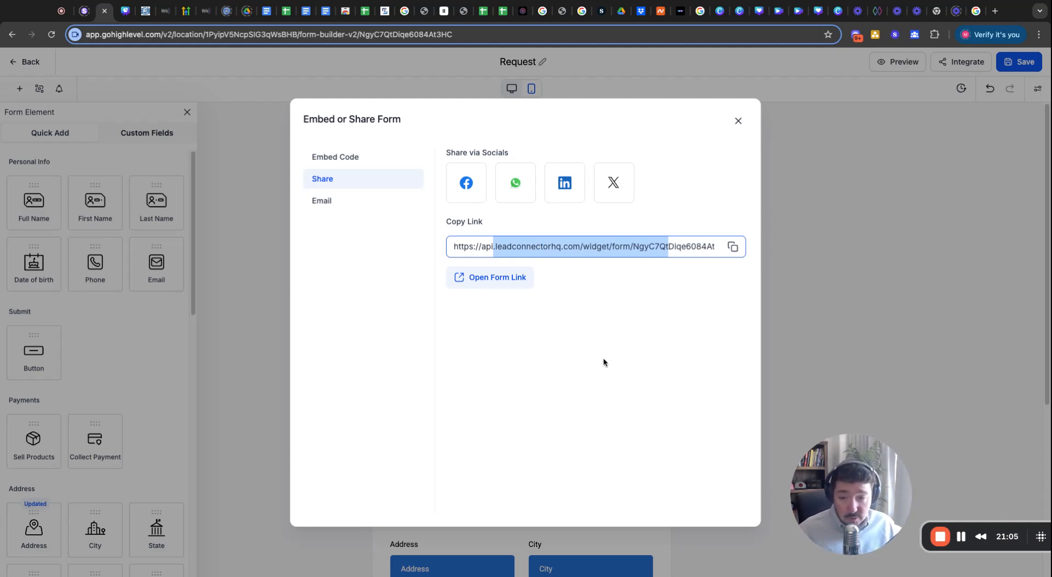
pyautogui.click(565, 340)
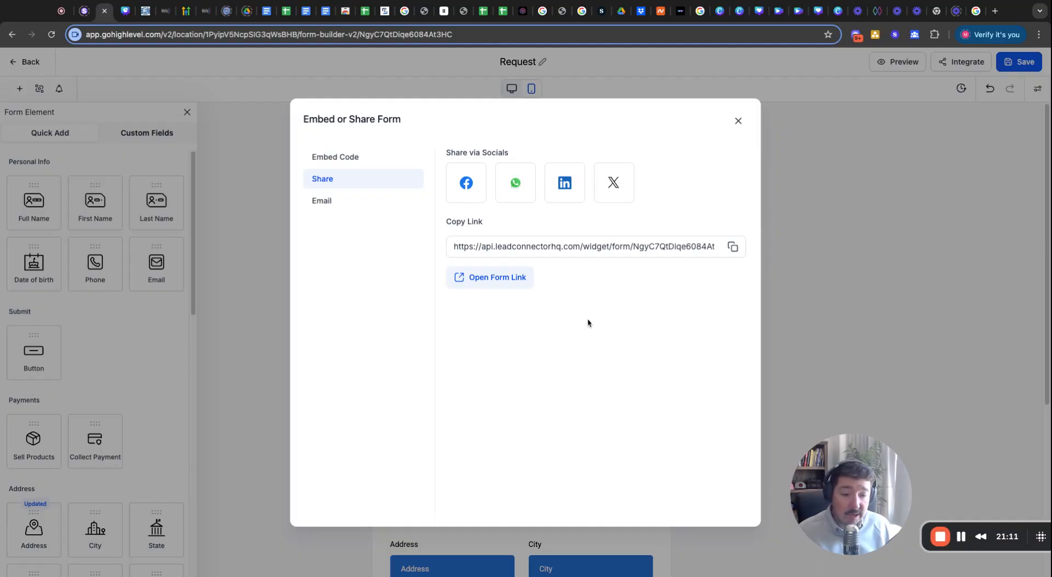
pyautogui.tripleClick(453, 246)
pyautogui.click(650, 311)
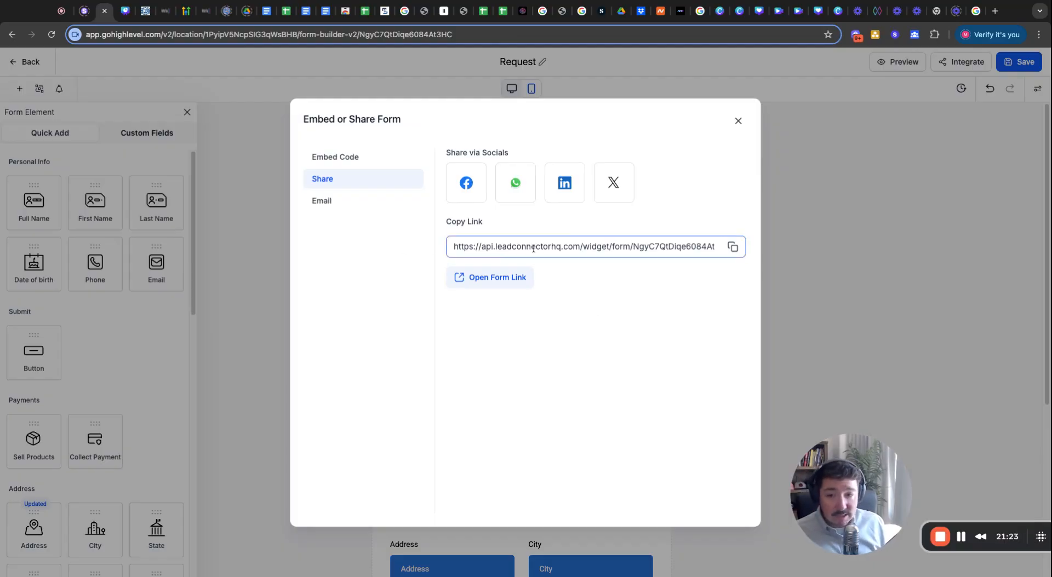
pyautogui.moveTo(496, 246); pyautogui.dragTo(604, 248)
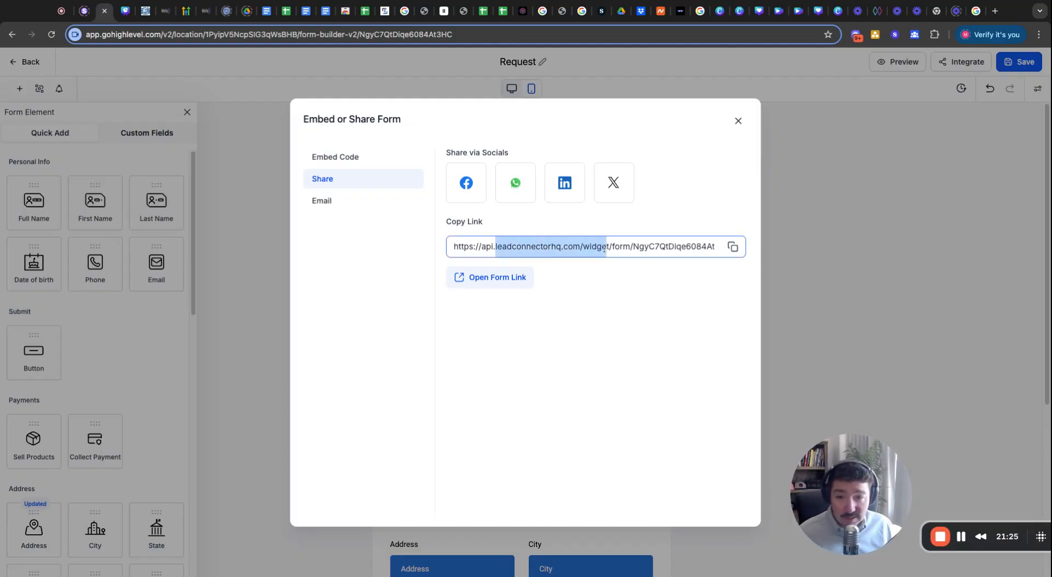
pyautogui.click(553, 253)
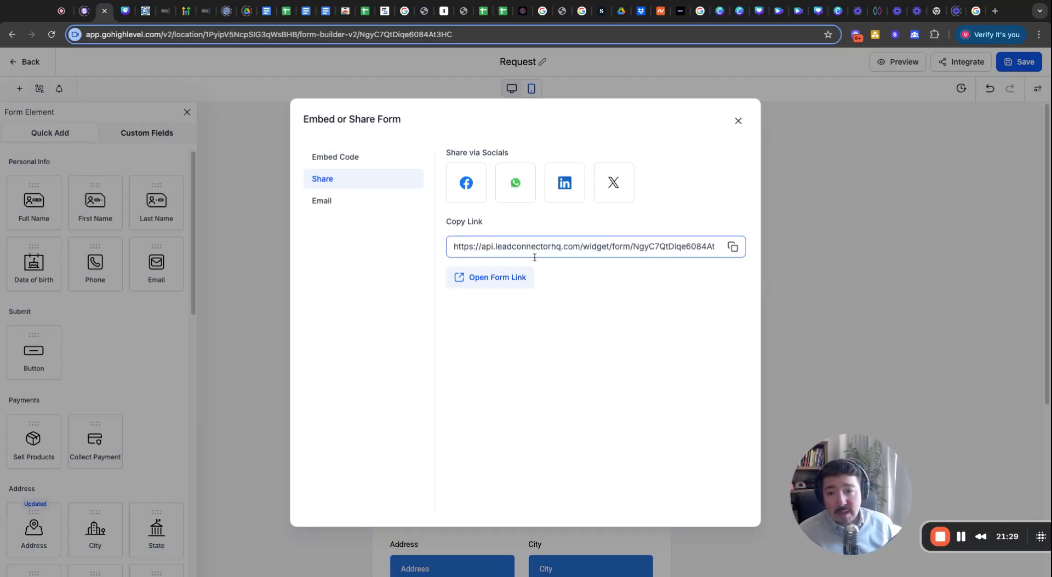
pyautogui.click(737, 120)
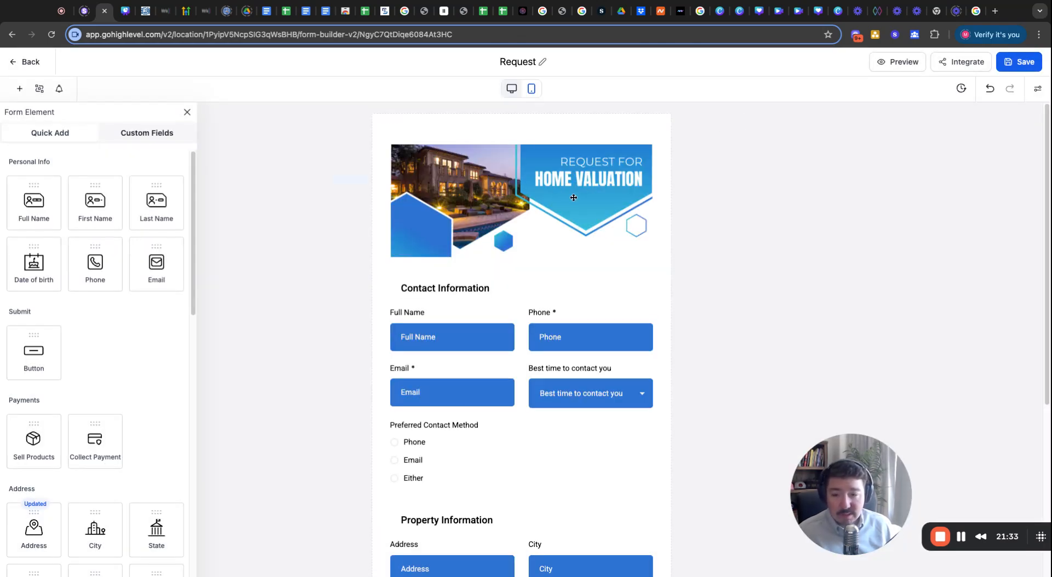
# Delete the reCAPTCHA block at the bottom of the Request form.
pyautogui.scroll(-5, 561, 300)
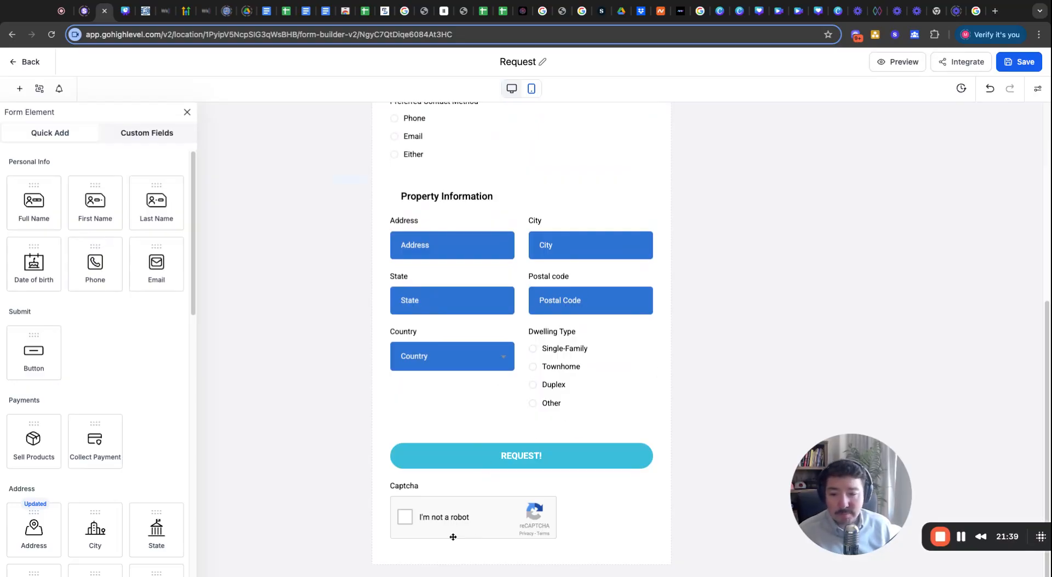
pyautogui.click(480, 503)
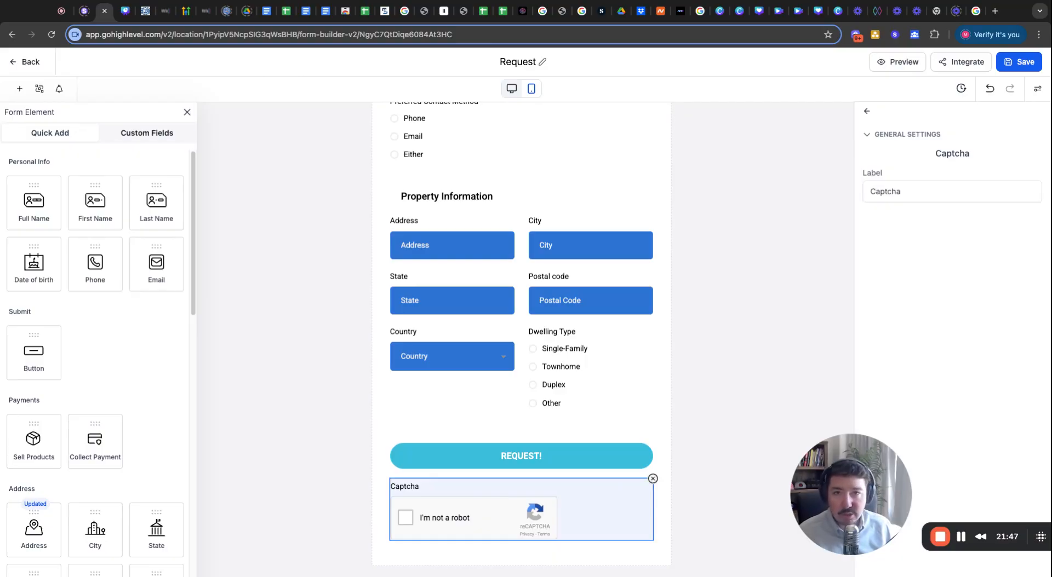
pyautogui.scroll(10, 601, 431)
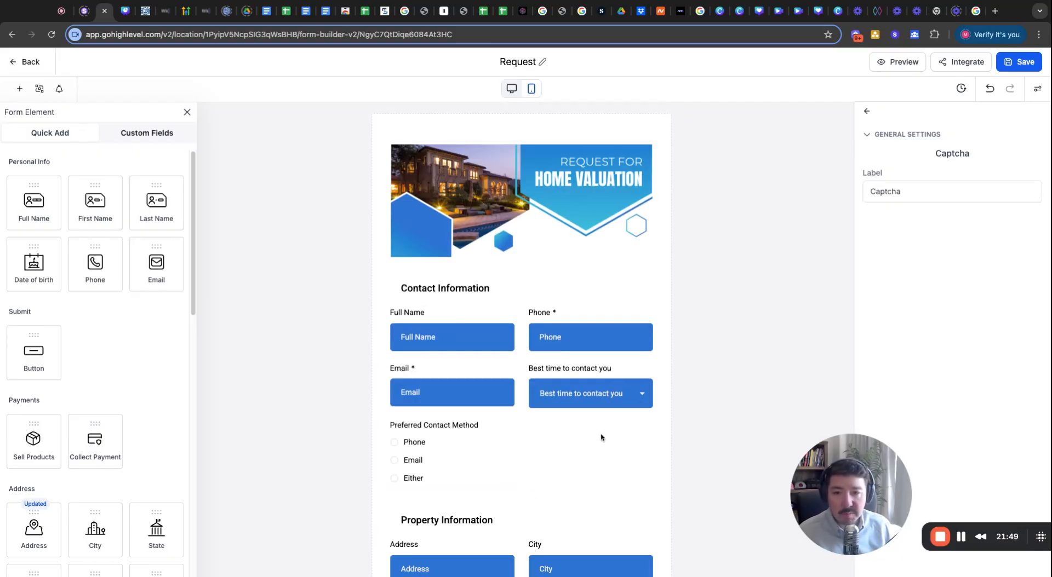
pyautogui.scroll(-10, 601, 433)
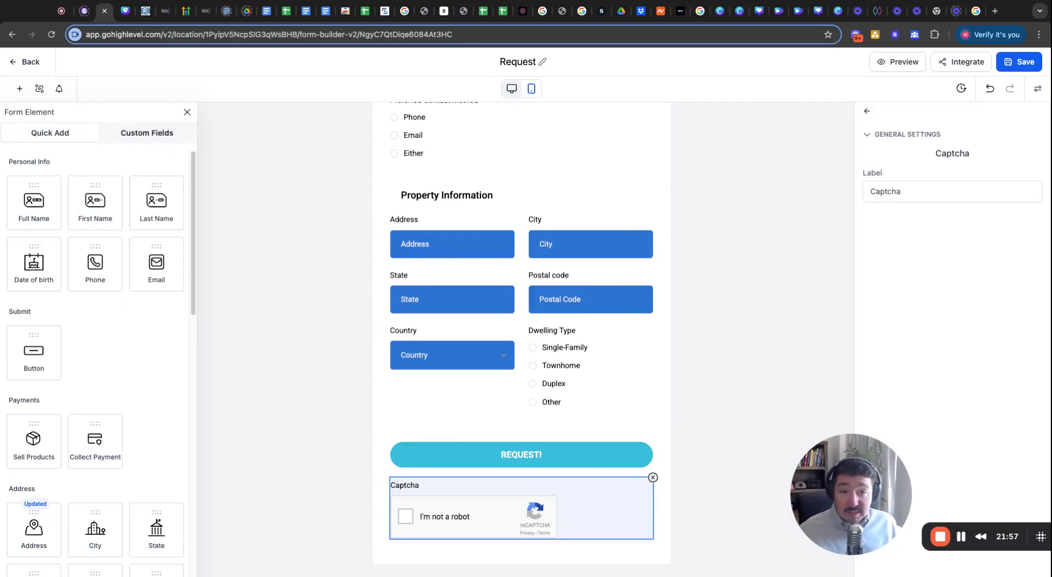
pyautogui.click(653, 477)
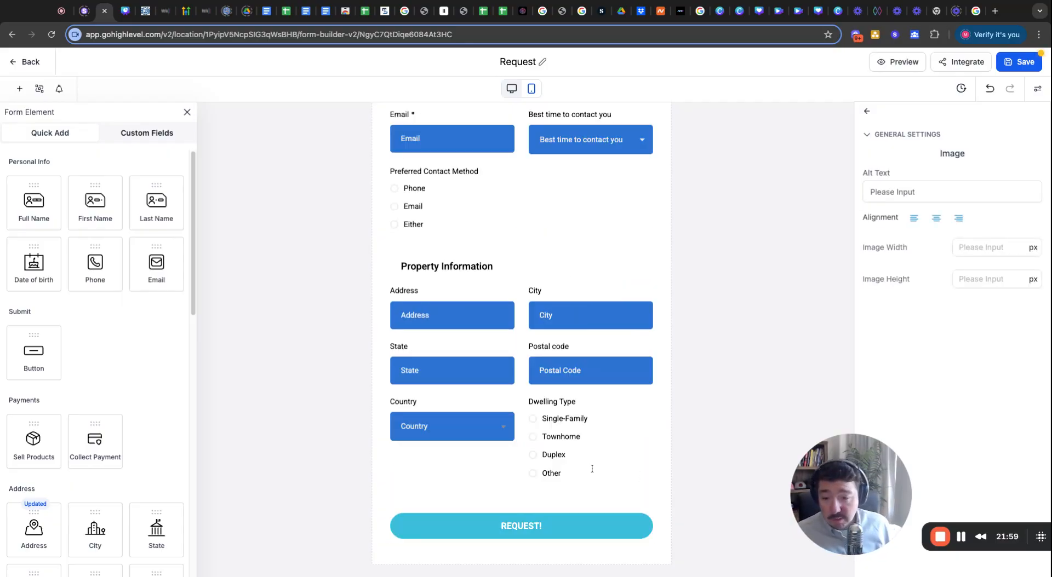
# Drag a Checkbox field from Choice Elements onto the form above the REQUEST! button.
pyautogui.scroll(-1, 75, 398)
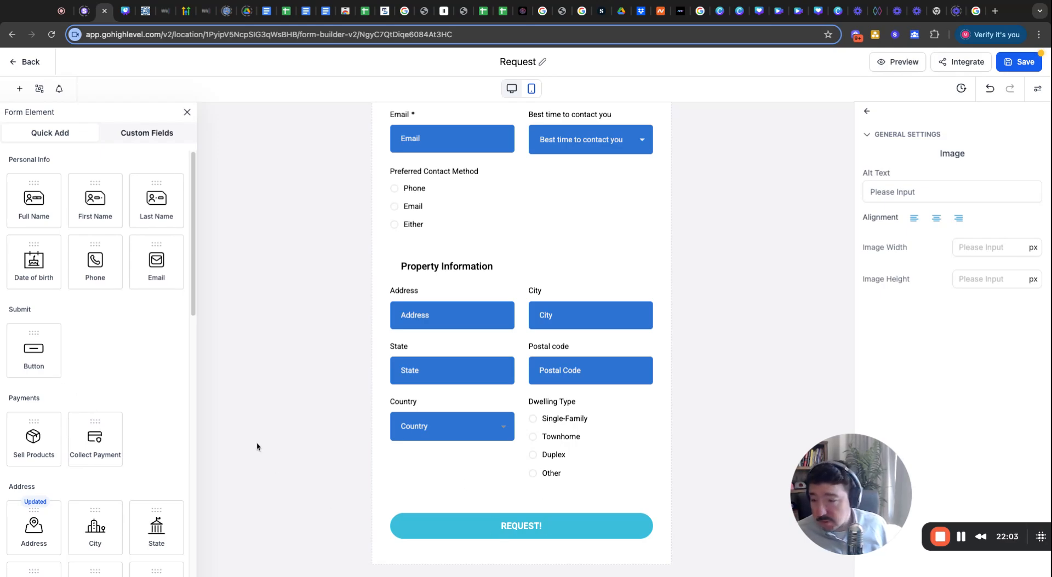
pyautogui.scroll(-5, 65, 441)
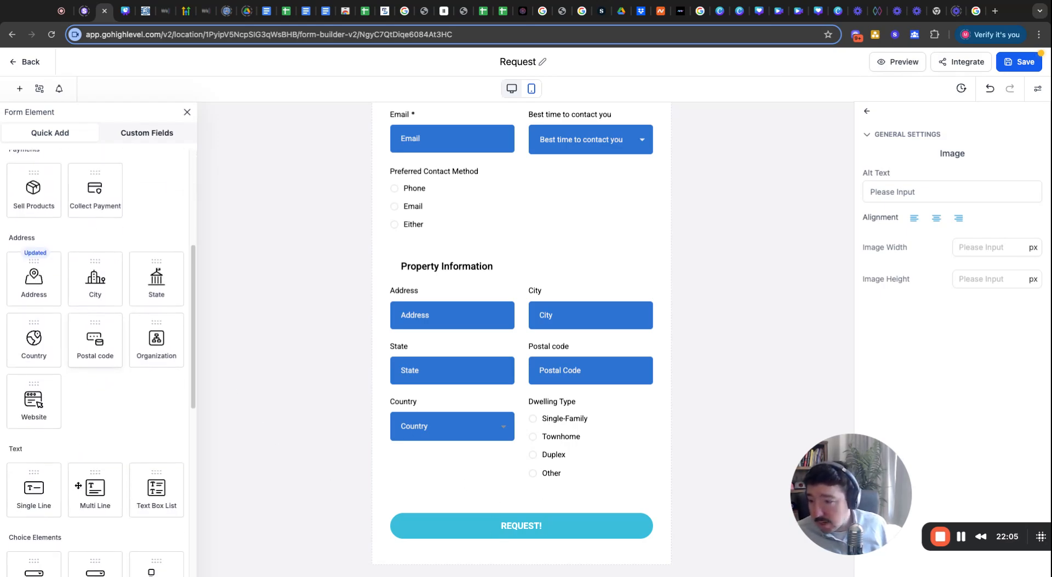
pyautogui.scroll(-5, 79, 486)
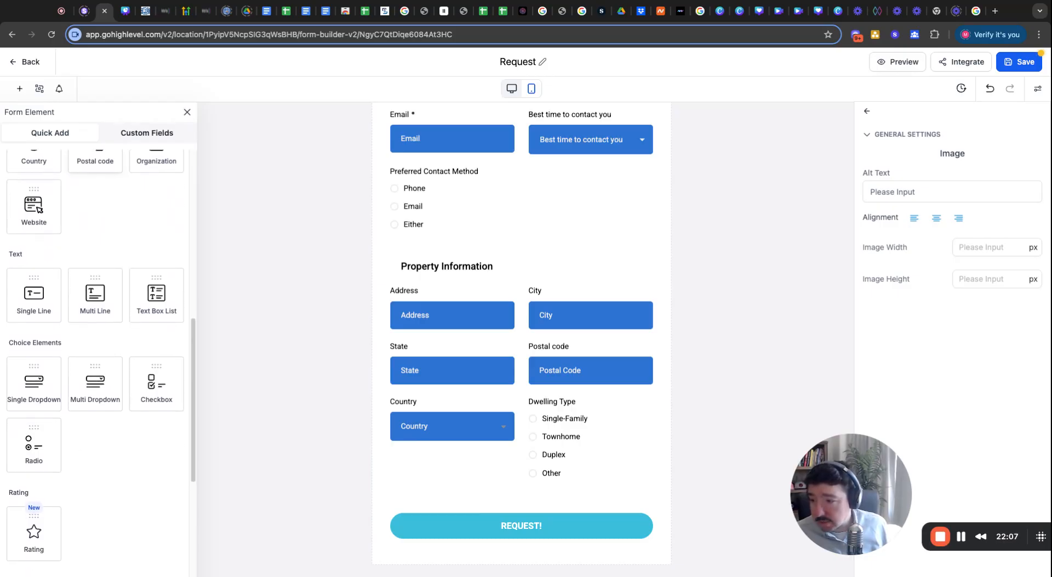
pyautogui.scroll(-1, 99, 395)
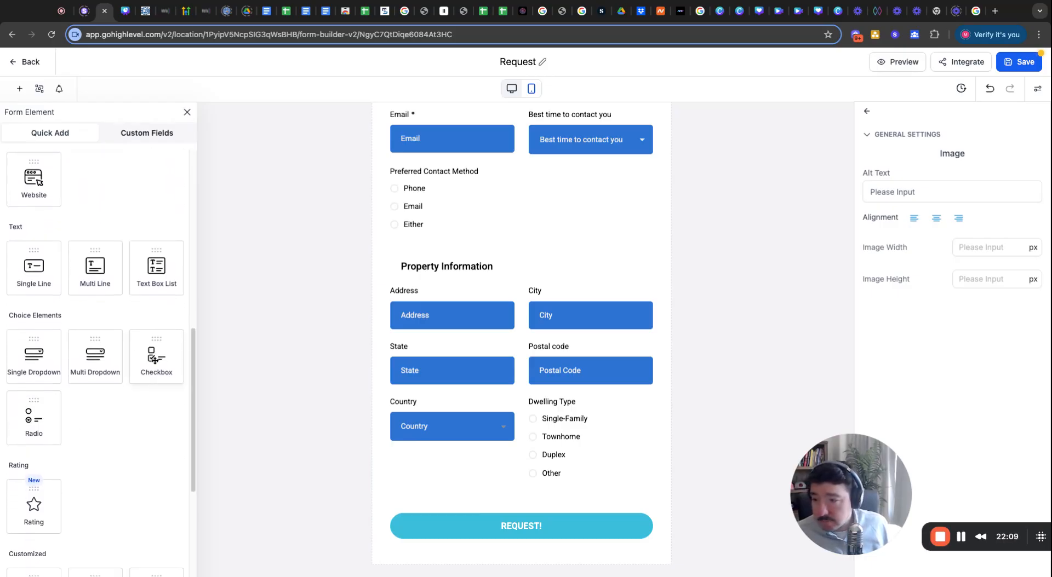
pyautogui.moveTo(155, 360); pyautogui.dragTo(422, 496)
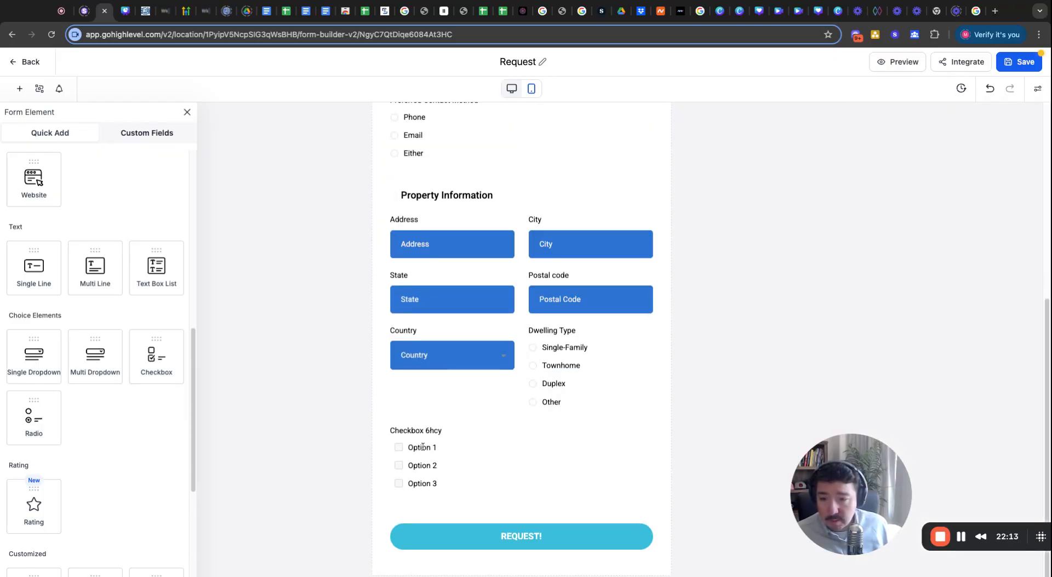
pyautogui.click(417, 442)
# Delete Option 3 and Option 2 so the checkbox keeps only Option 1.
pyautogui.click(996, 148)
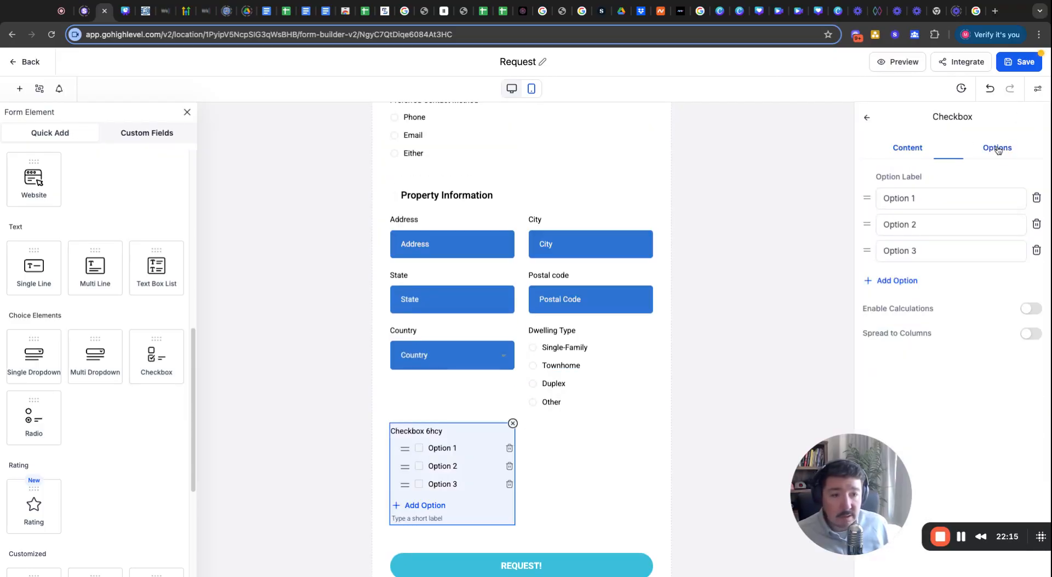
pyautogui.click(1036, 252)
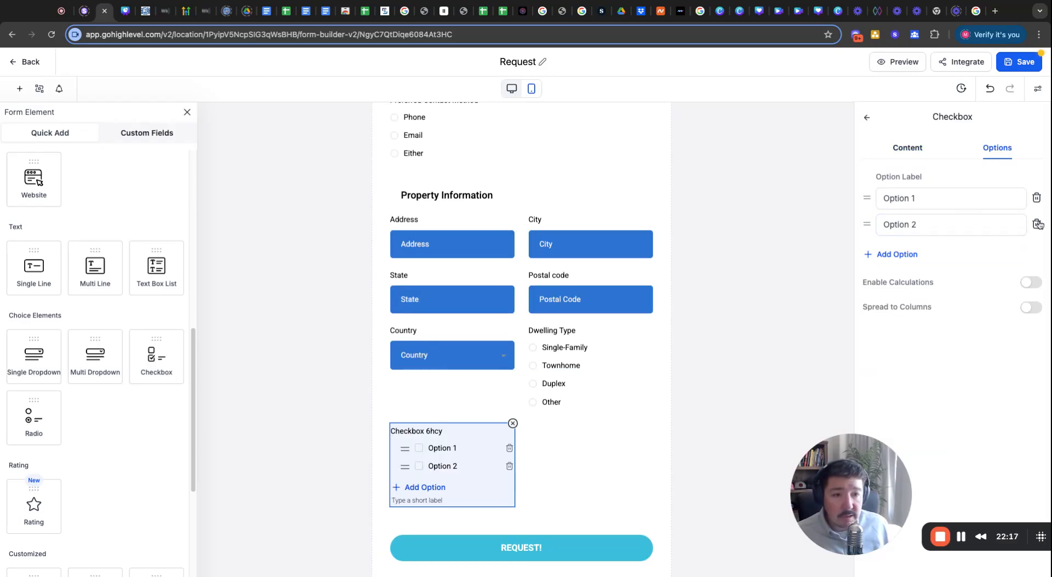
pyautogui.click(1039, 226)
pyautogui.click(923, 200)
pyautogui.tripleClick(924, 201)
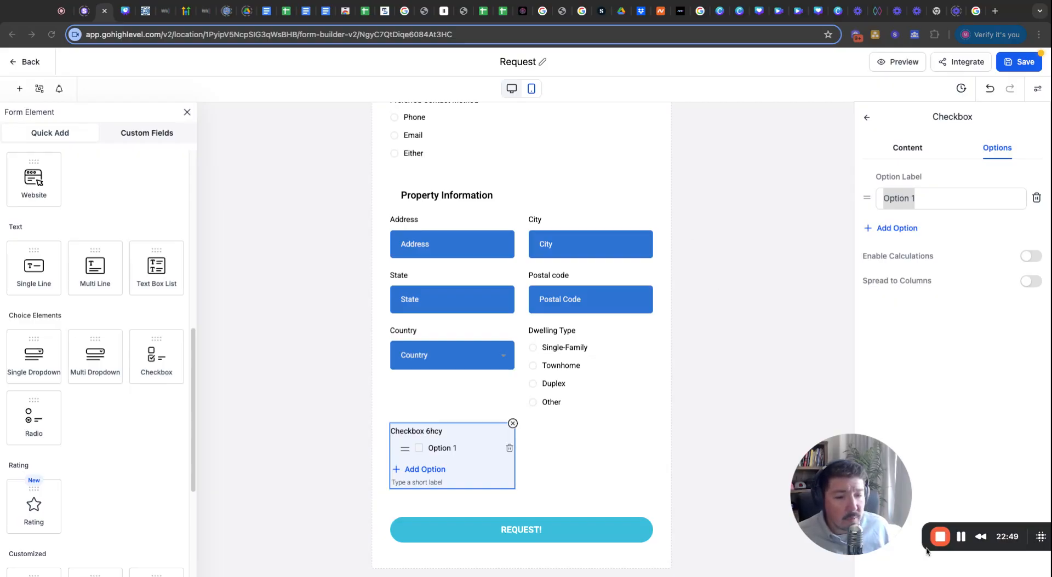
pyautogui.click(961, 538)
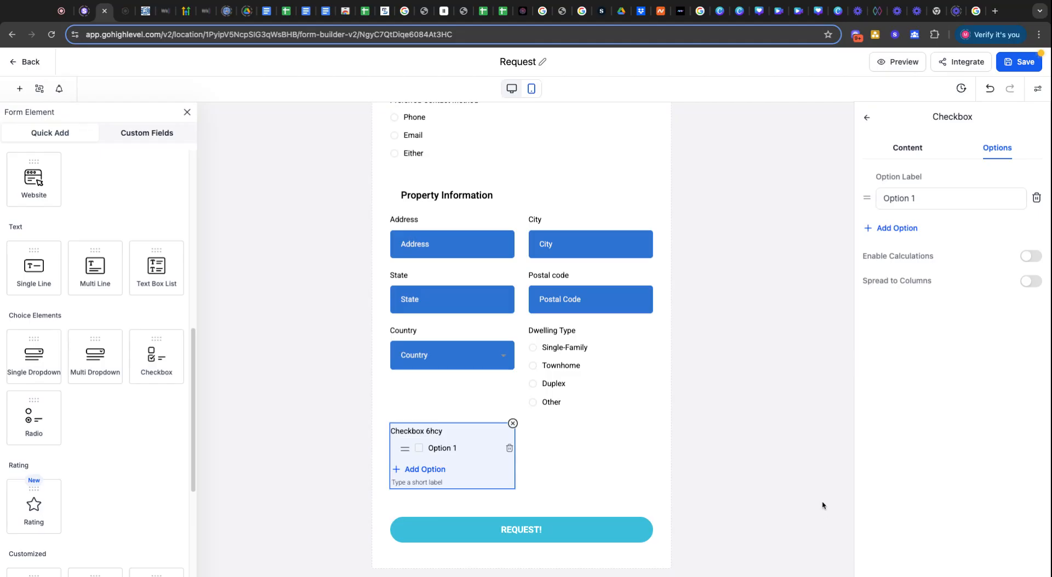
pyautogui.click(802, 393)
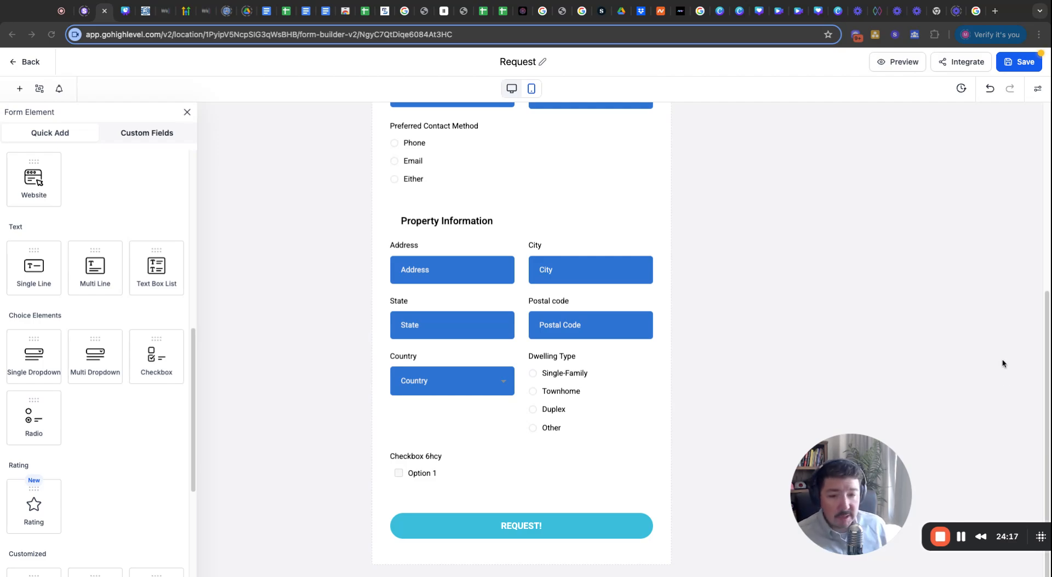
# Replace the Option 1 text with the pasted SMS marketing consent wording.
pyautogui.click(456, 479)
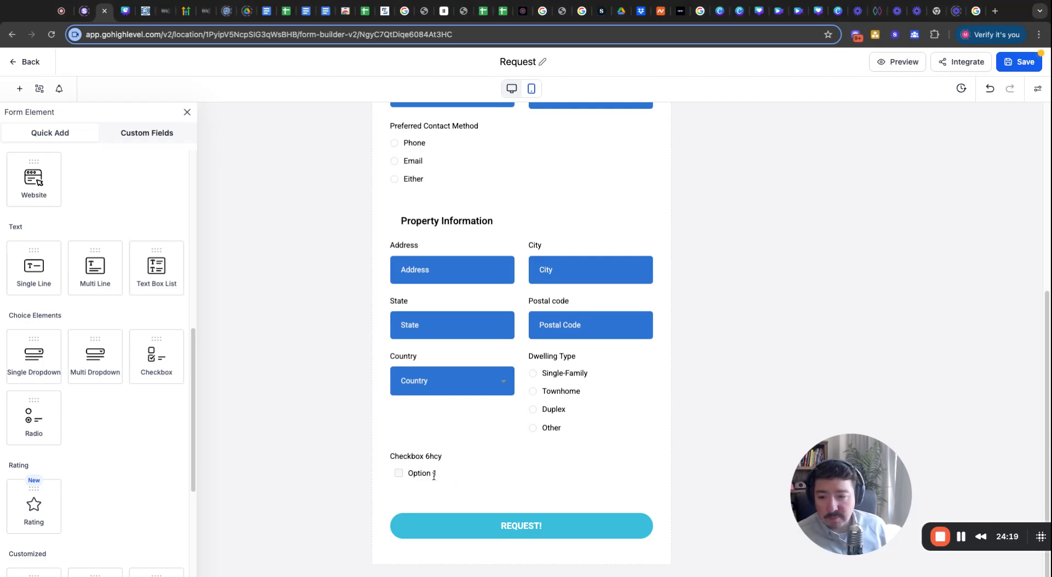
pyautogui.click(434, 476)
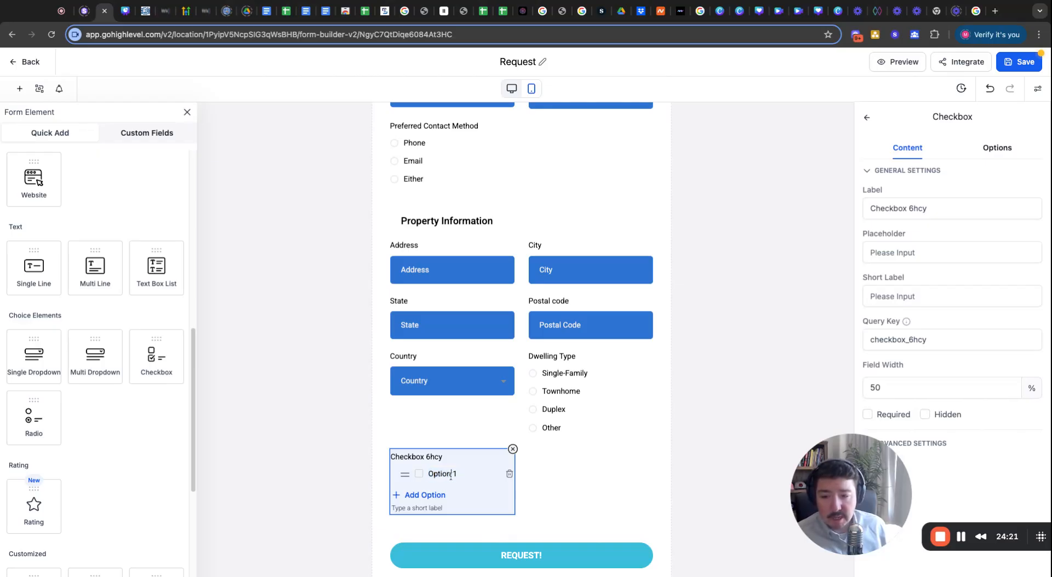
pyautogui.tripleClick(450, 476)
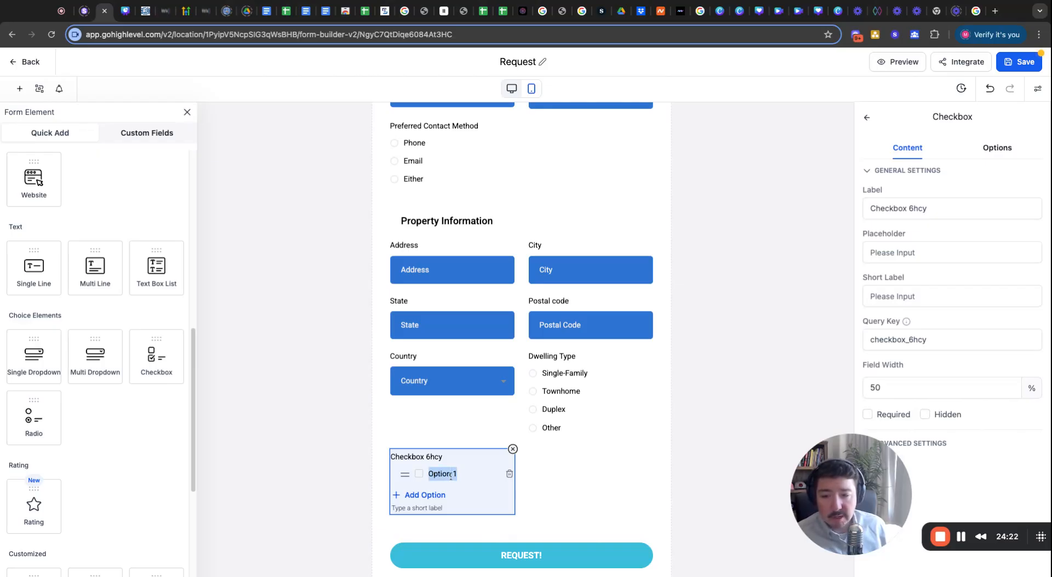
pyautogui.click(988, 1)
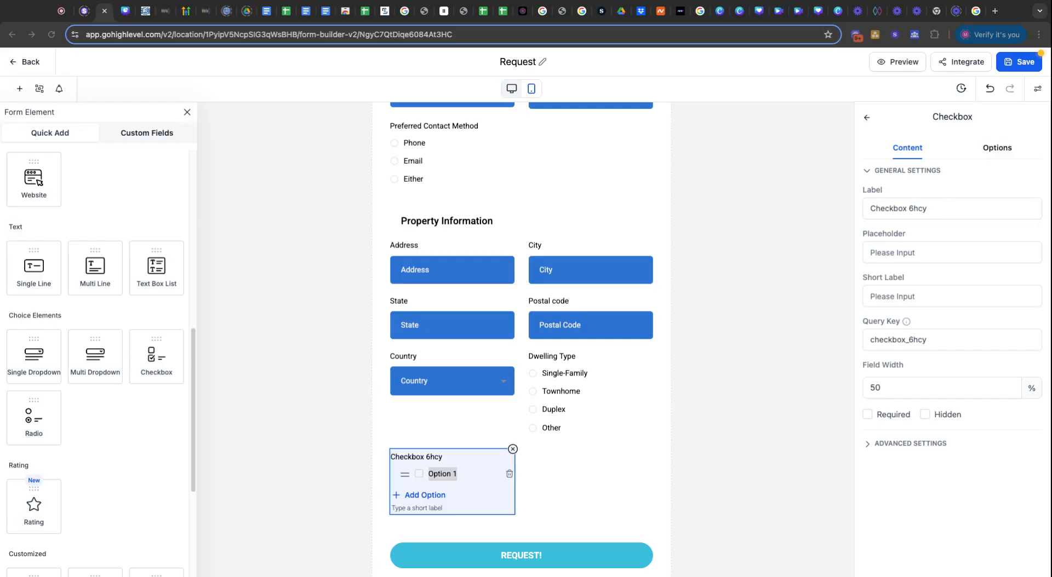
pyautogui.tripleClick(446, 476)
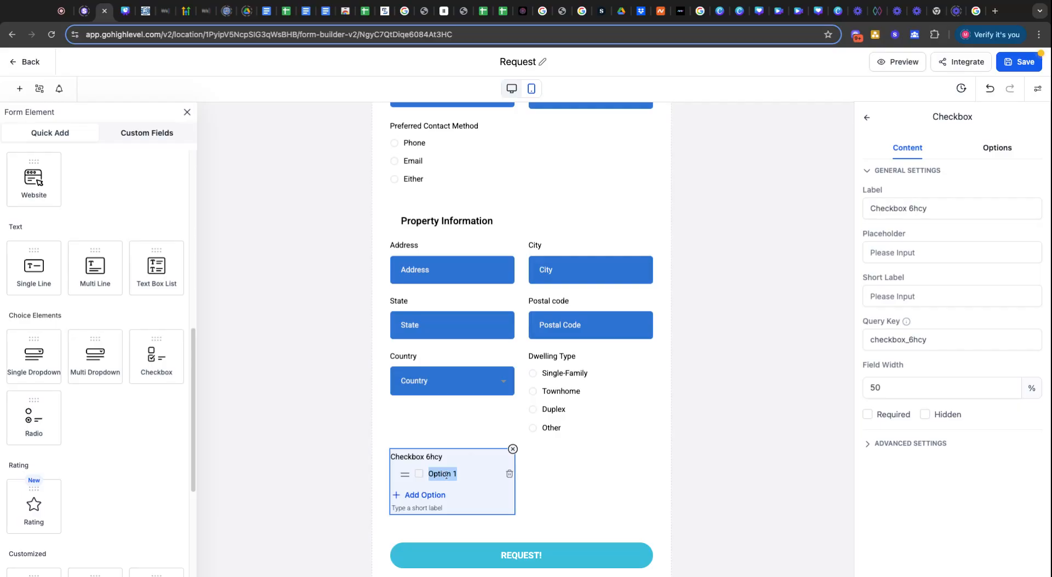
pyautogui.press('super+v')
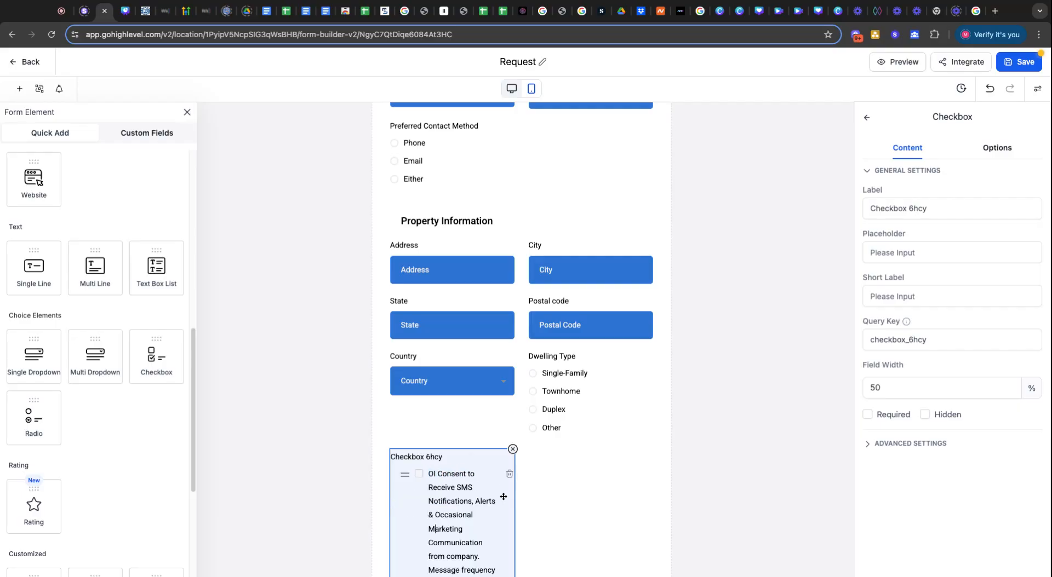
pyautogui.scroll(-5, 501, 499)
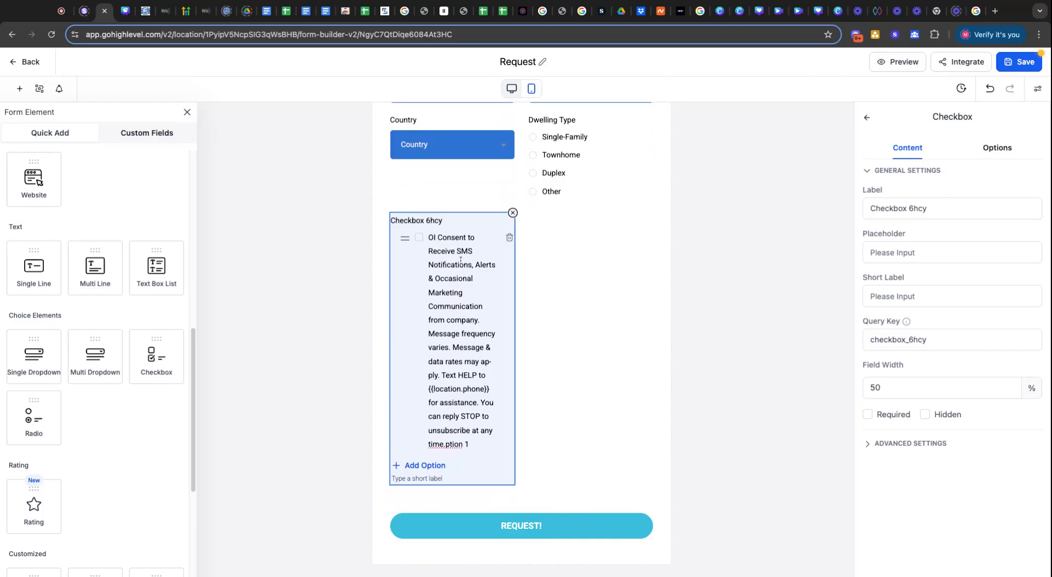
pyautogui.press('BackSpace')
pyautogui.click(746, 283)
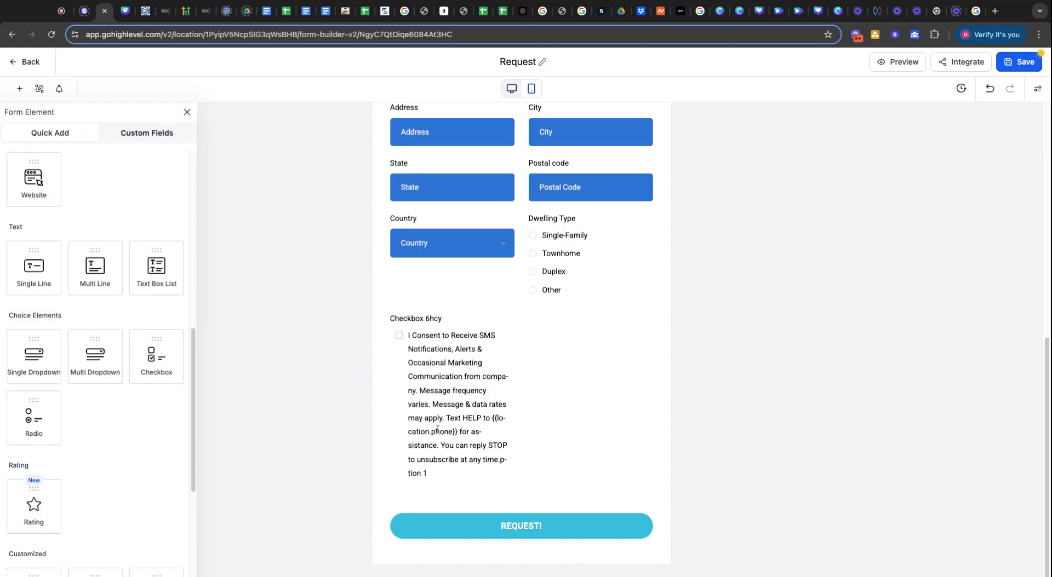
# Clear the default 'Checkbox 6hcy' label from the consent checkbox.
pyautogui.tripleClick(434, 319)
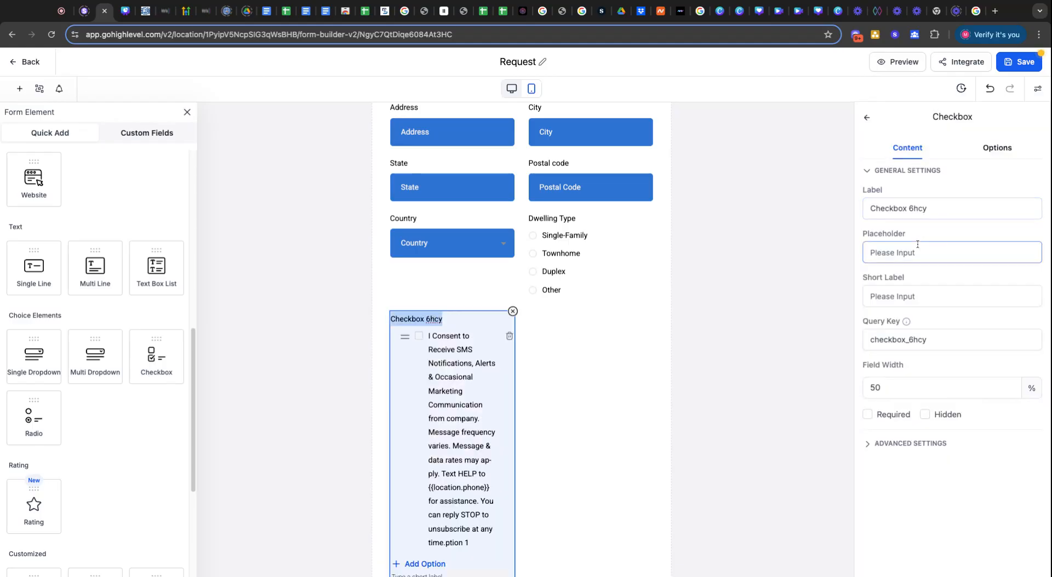
pyautogui.click(902, 203)
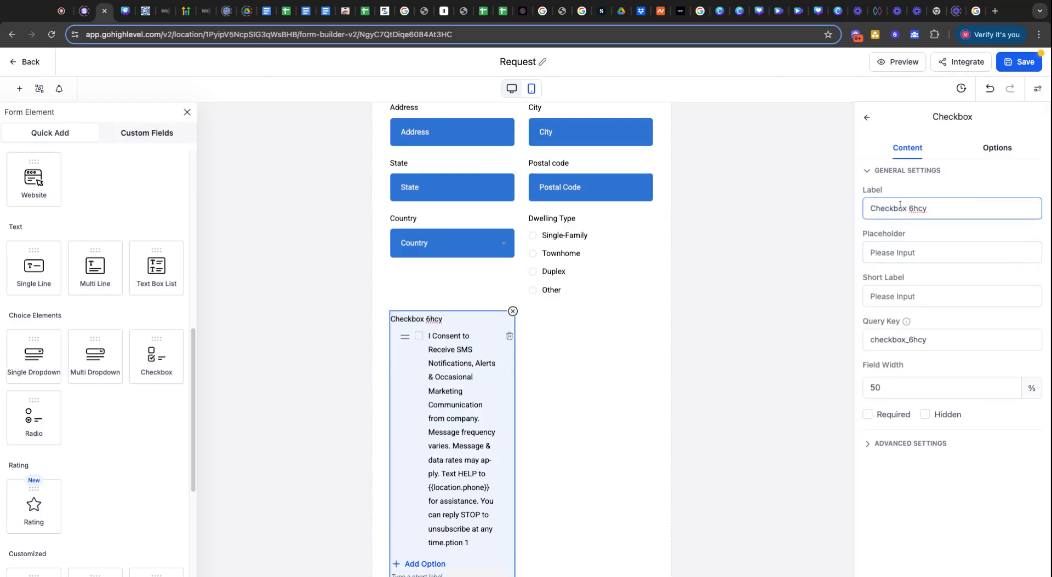
pyautogui.tripleClick(897, 207)
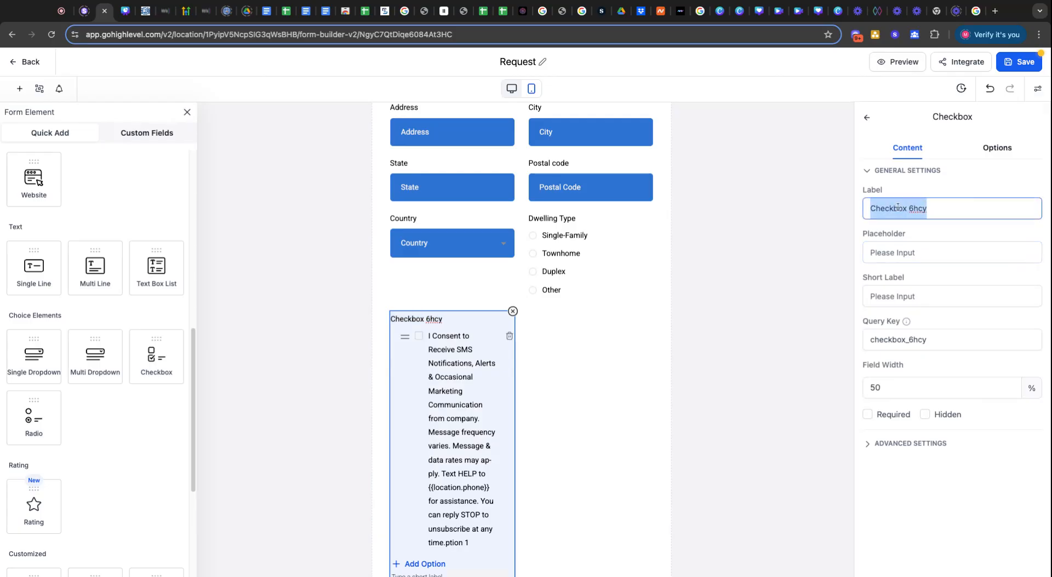
pyautogui.press('BackSpace')
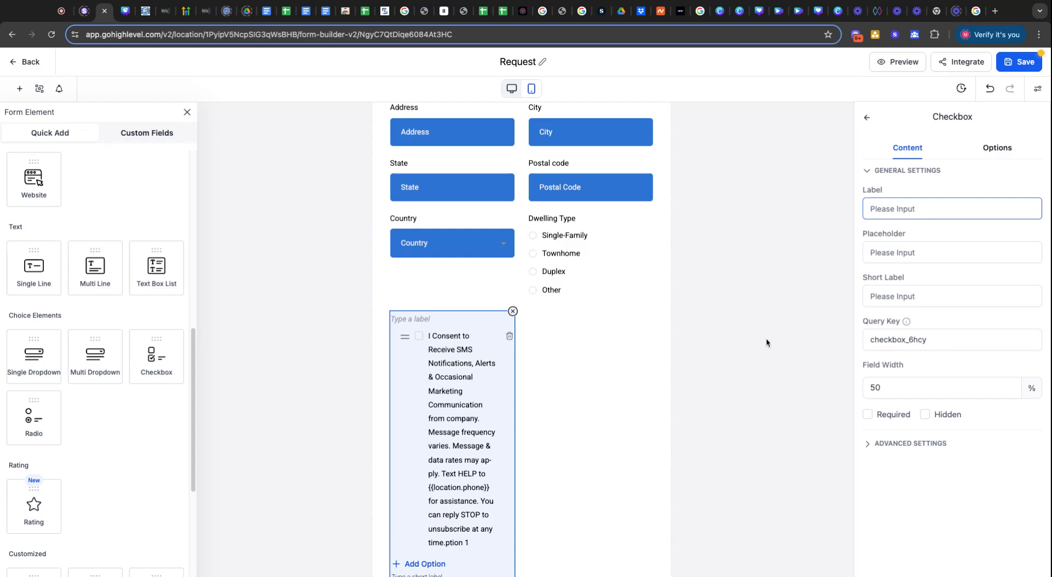
pyautogui.click(745, 334)
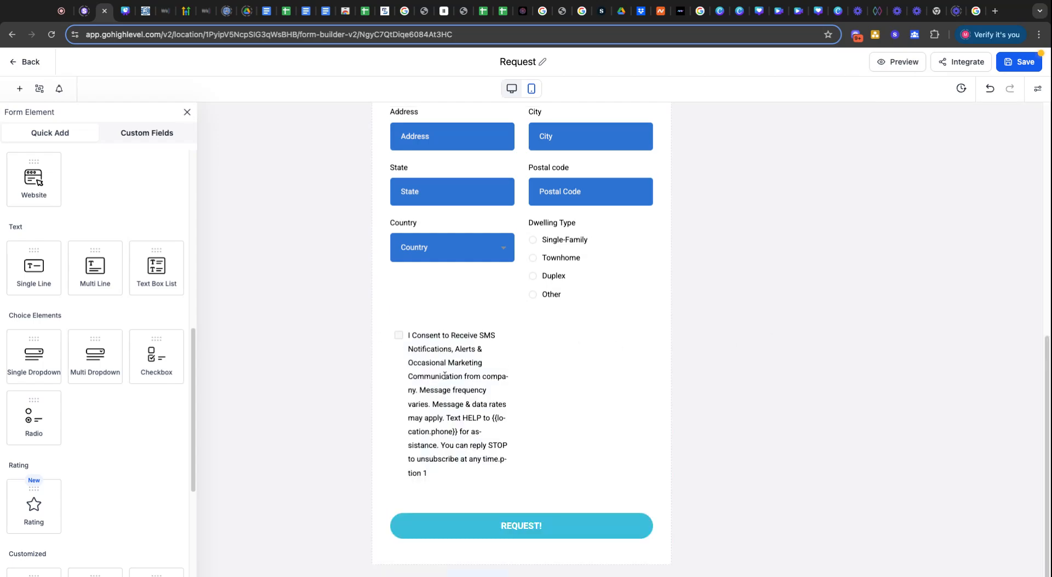
# Set the form's Layout Type to Single Column in Styles & Options.
pyautogui.click(430, 326)
pyautogui.click(705, 350)
pyautogui.scroll(7, 564, 417)
pyautogui.scroll(-7, 563, 422)
pyautogui.scroll(4, 570, 398)
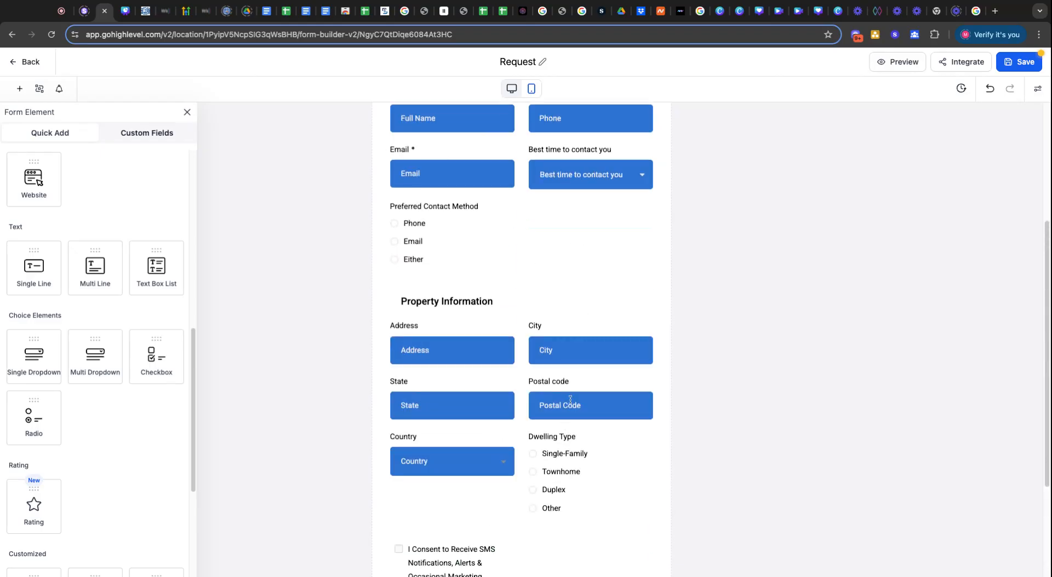
pyautogui.scroll(4, 570, 399)
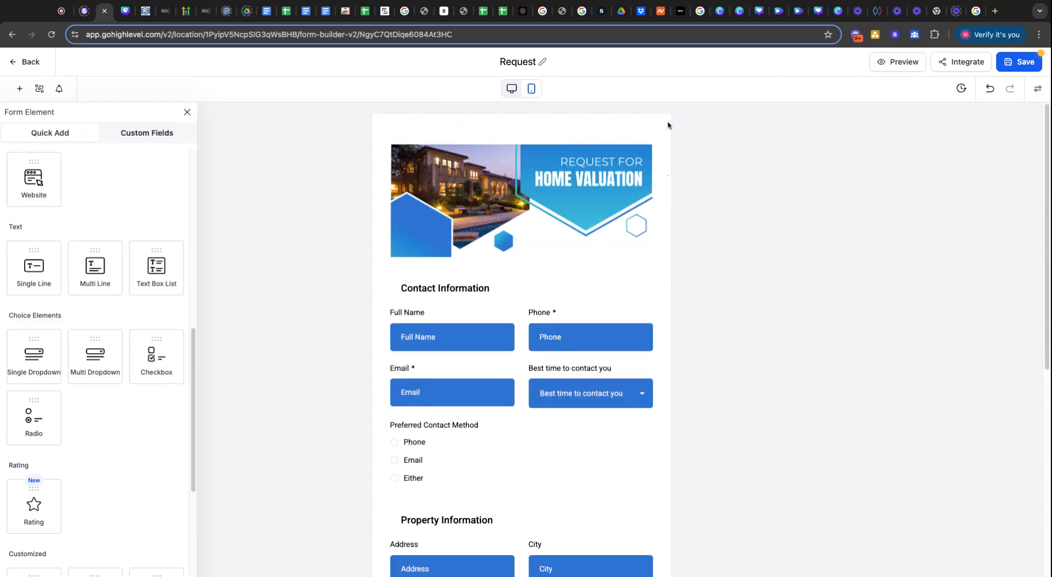
pyautogui.click(1039, 92)
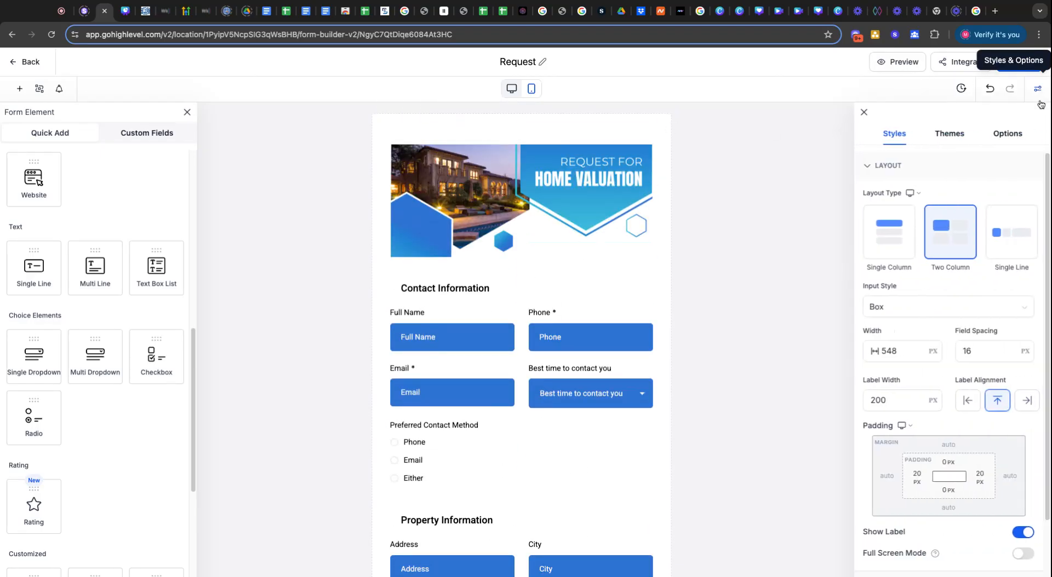
pyautogui.click(896, 235)
# Inspect the consent option text, which still ends with a stray 'ption 1'.
pyautogui.scroll(-10, 611, 383)
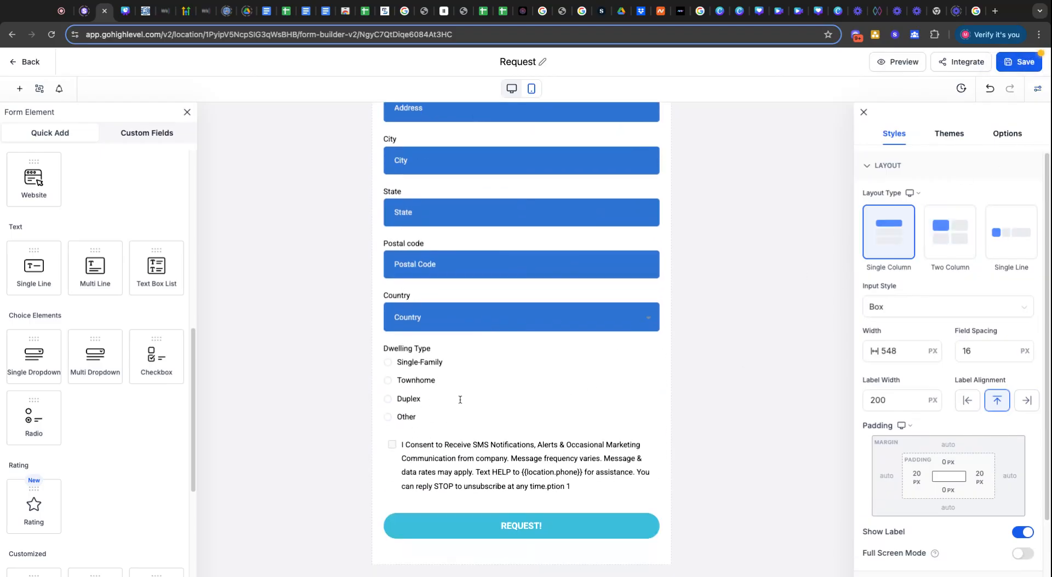
pyautogui.scroll(10, 493, 363)
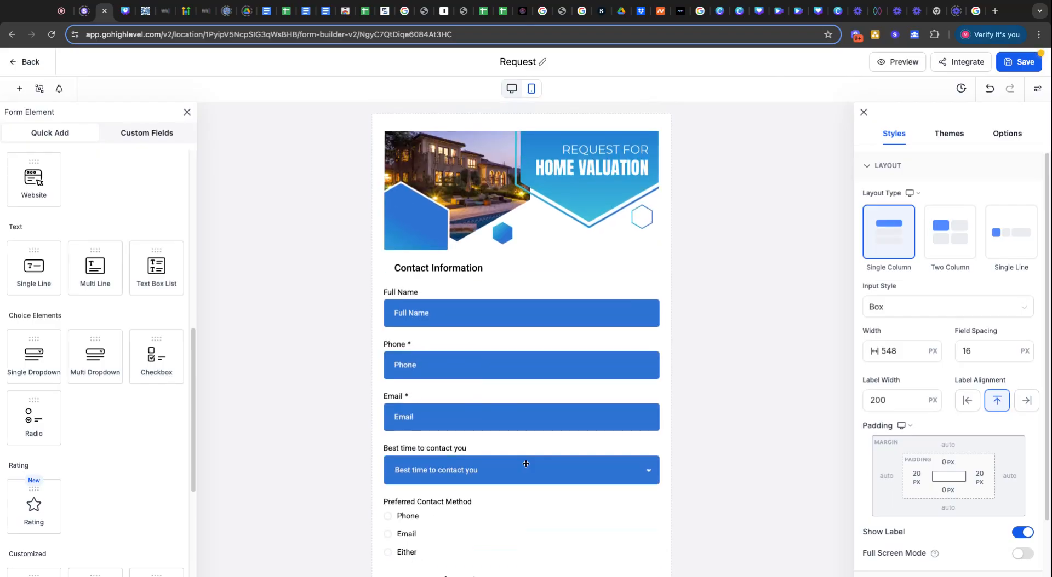
pyautogui.scroll(-15, 526, 464)
pyautogui.click(490, 456)
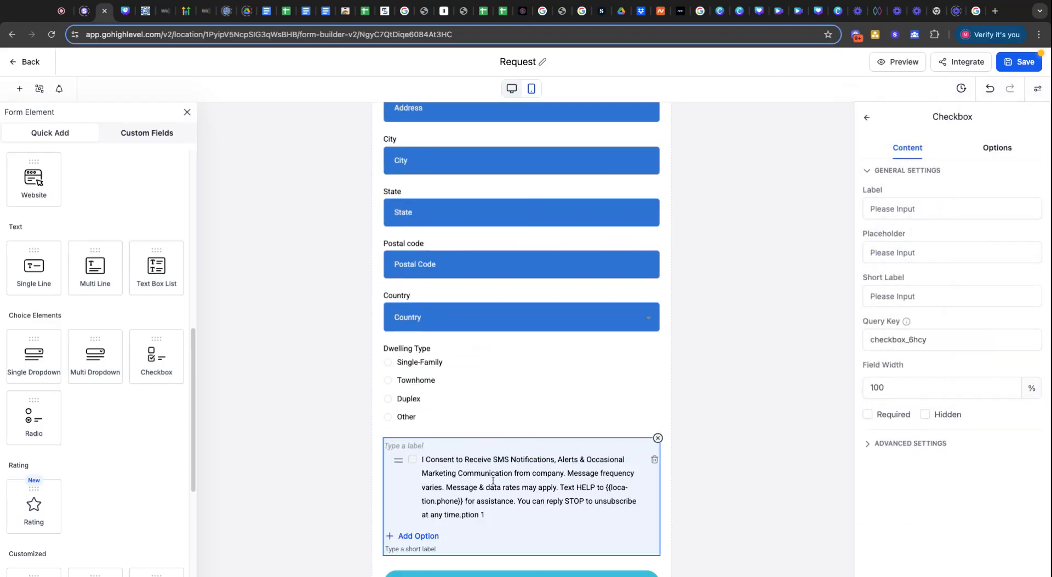
pyautogui.click(732, 495)
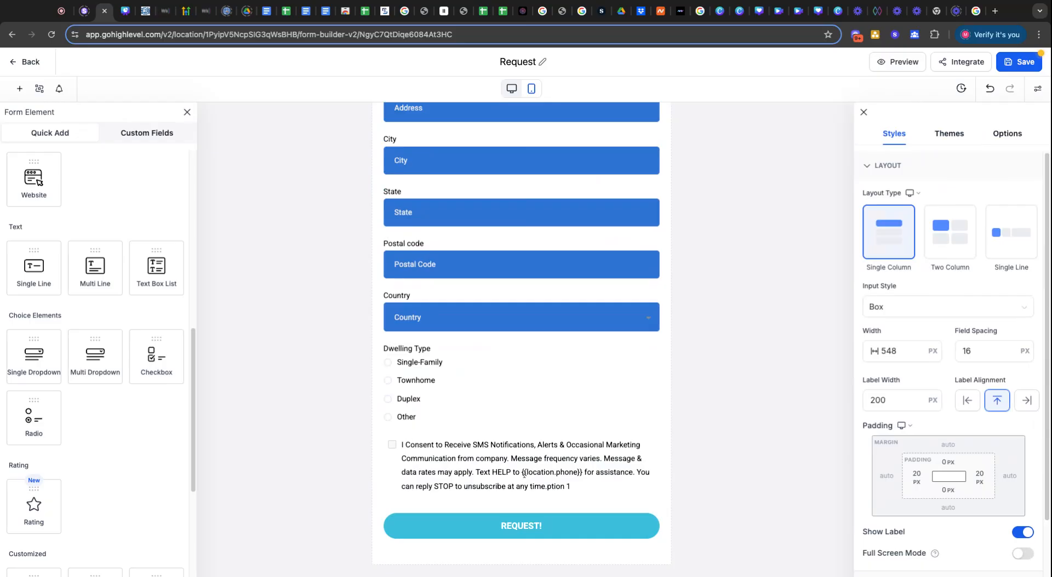
pyautogui.moveTo(524, 474); pyautogui.dragTo(565, 474)
pyautogui.click(721, 491)
# Delete the stray 'ption 1' from the end of the consent option text.
pyautogui.click(557, 485)
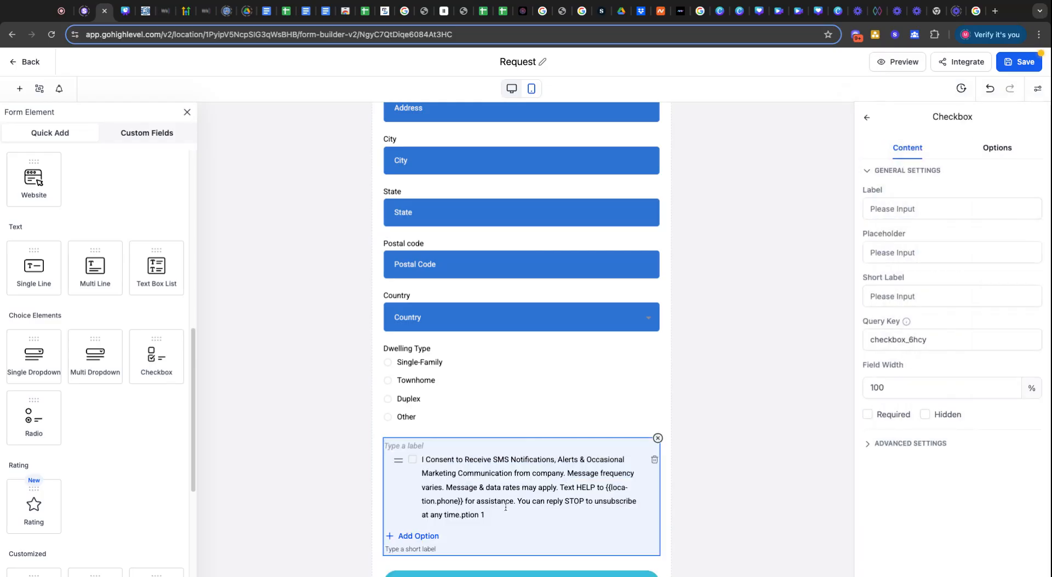
pyautogui.tripleClick(581, 502)
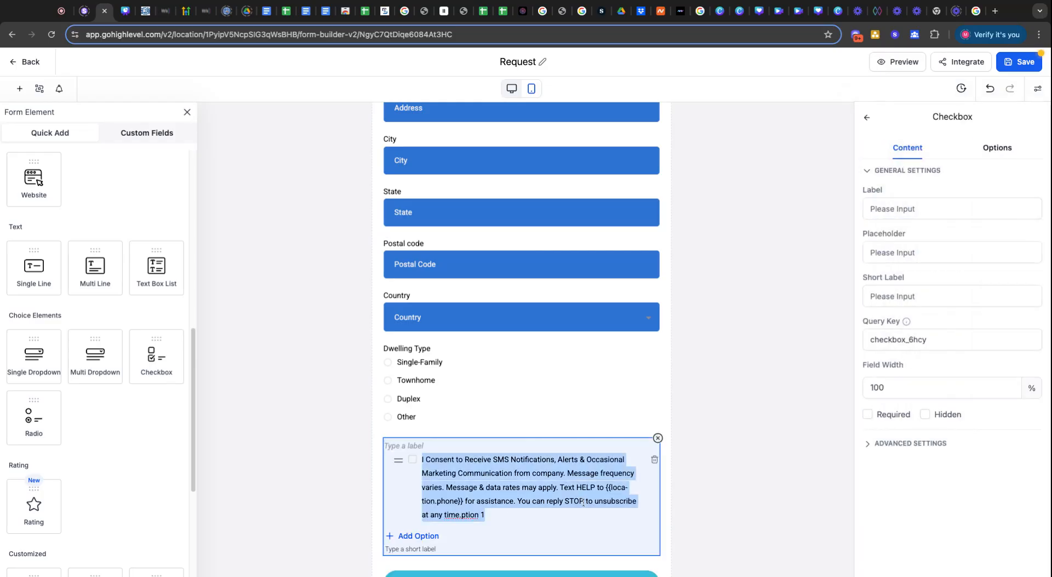
pyautogui.click(462, 515)
pyautogui.click(484, 514)
pyautogui.hotkey('shift', 'Left')
pyautogui.hotkey('shift', 'Left')
pyautogui.hotkey('shift', 'Left')
pyautogui.hotkey('shift', 'Left')
pyautogui.hotkey('shift', 'Left')
pyautogui.hotkey('shift', 'Left')
pyautogui.hotkey('shift', 'Left')
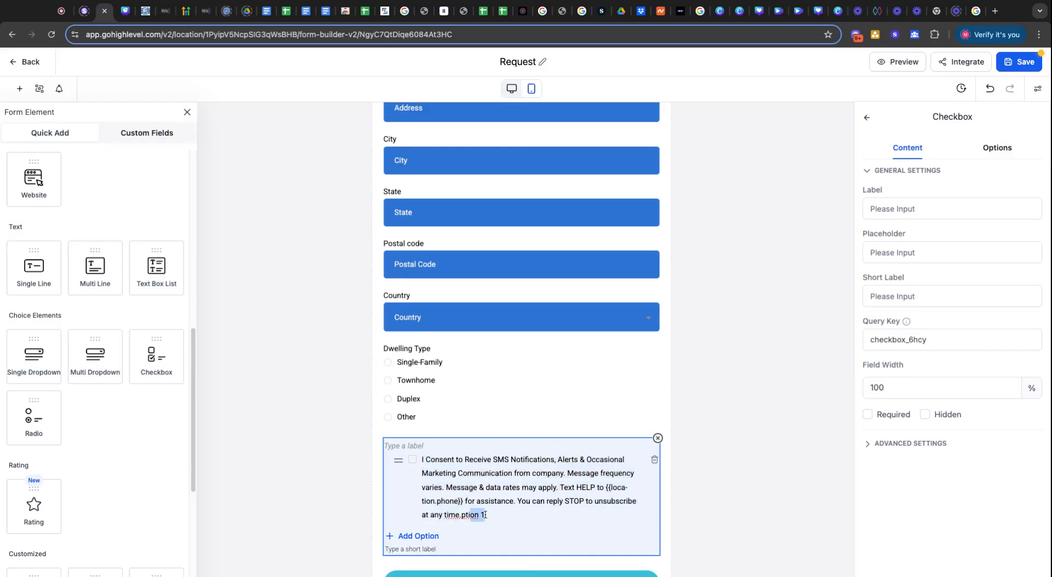
pyautogui.press('BackSpace')
pyautogui.click(761, 441)
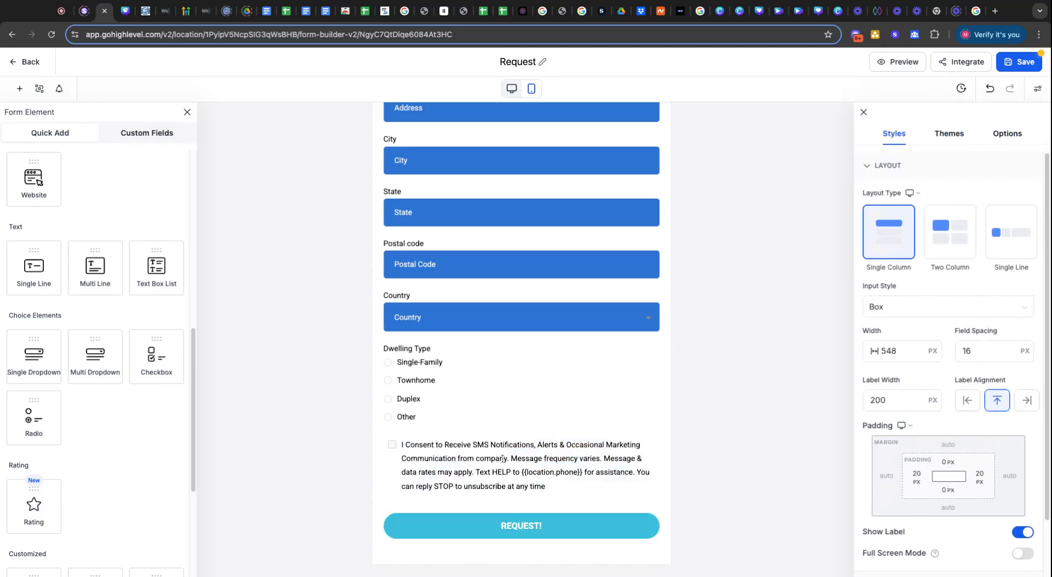
# Mark the consent checkbox as Required in its settings.
pyautogui.moveTo(454, 474); pyautogui.dragTo(403, 456)
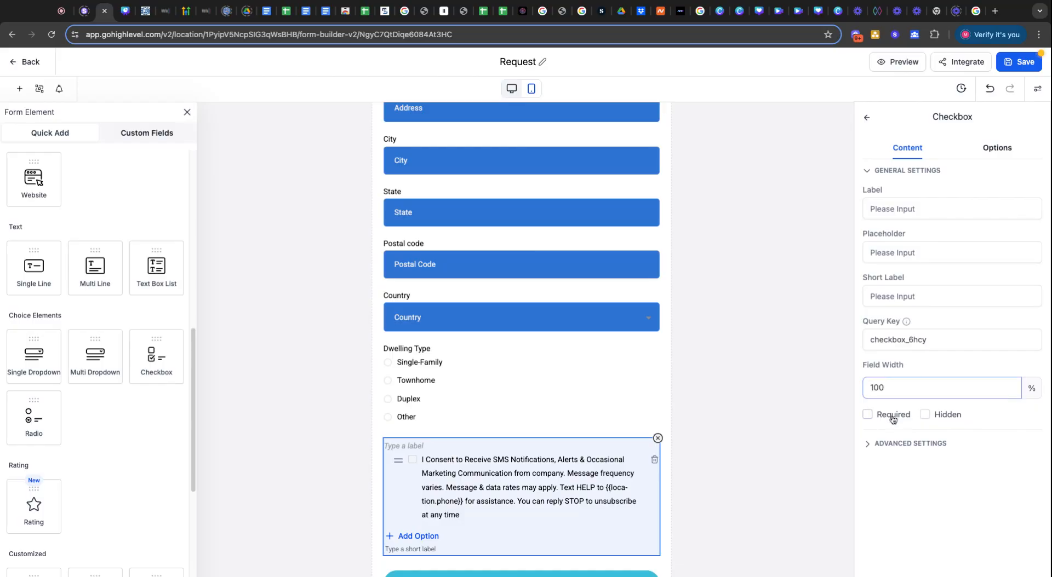
pyautogui.click(867, 416)
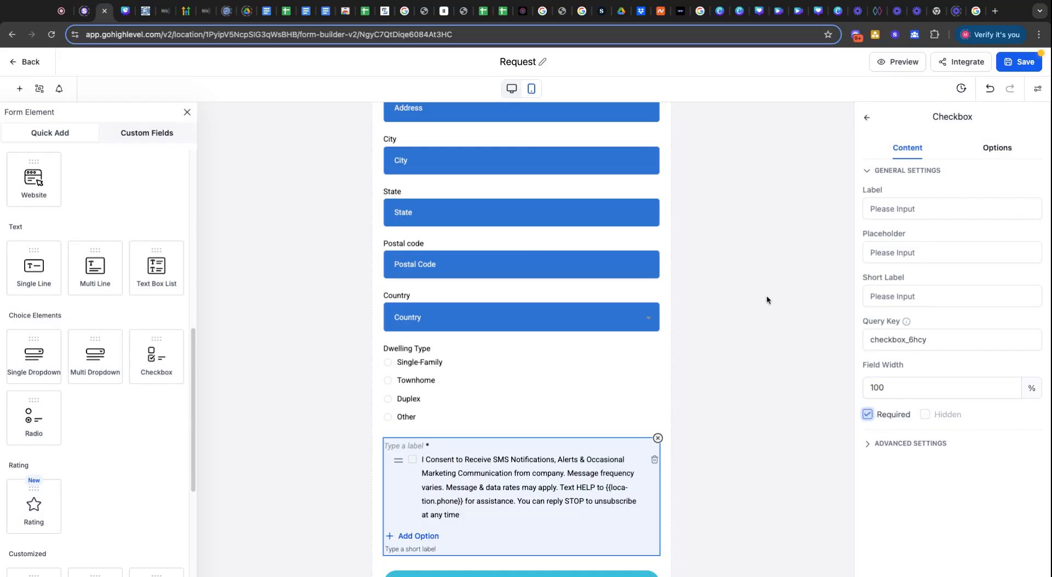
pyautogui.click(866, 117)
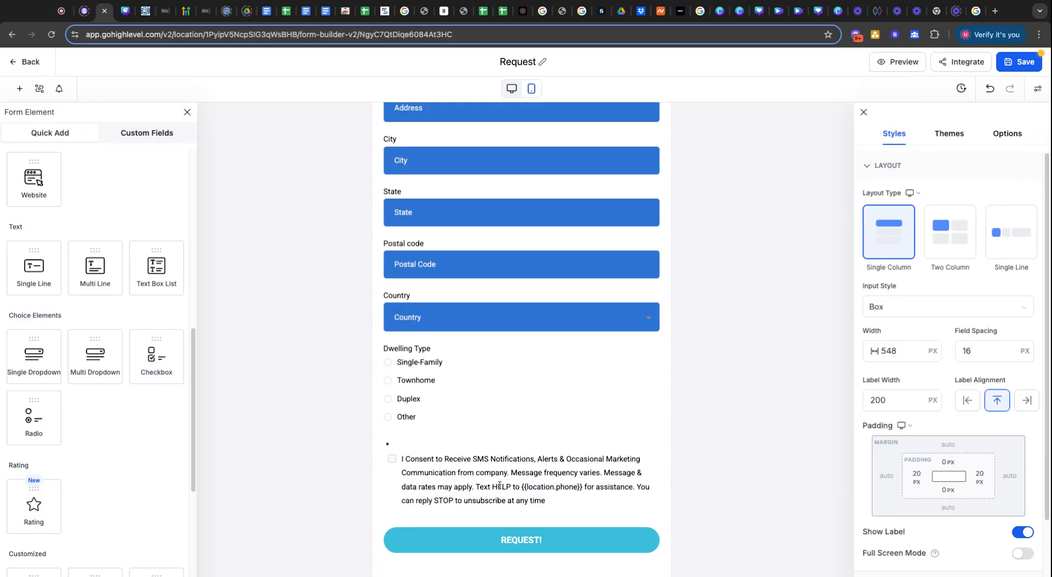
pyautogui.click(549, 504)
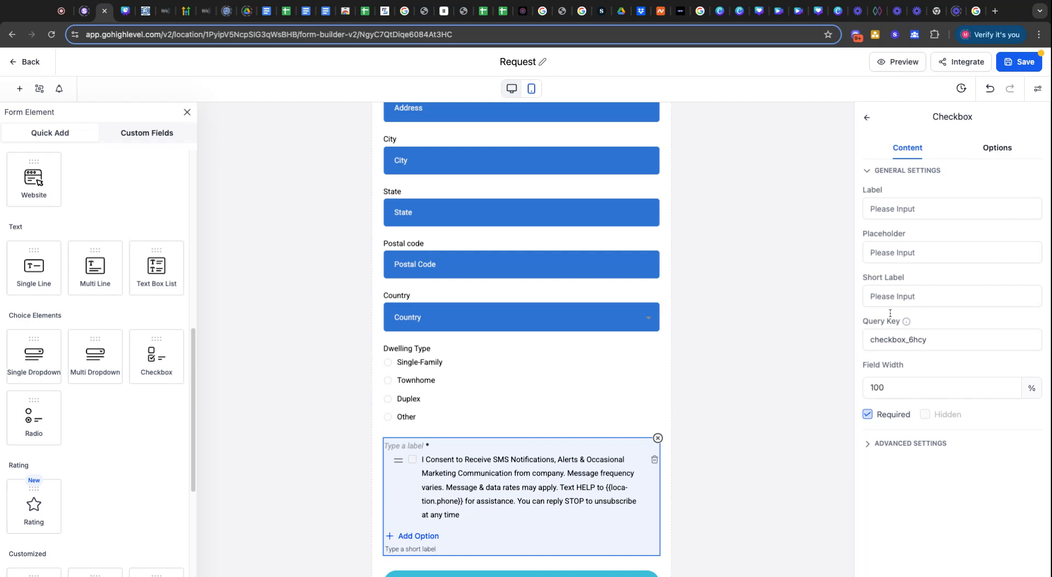
pyautogui.click(916, 209)
pyautogui.click(991, 149)
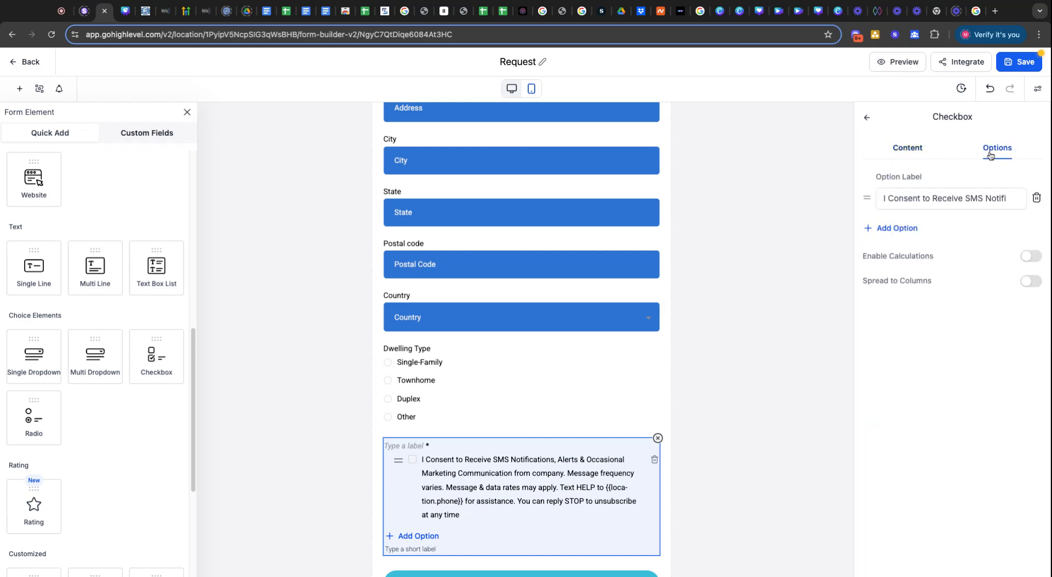
pyautogui.click(825, 299)
# Review the consent checkbox's option label settings and close them.
pyautogui.scroll(-1, 543, 487)
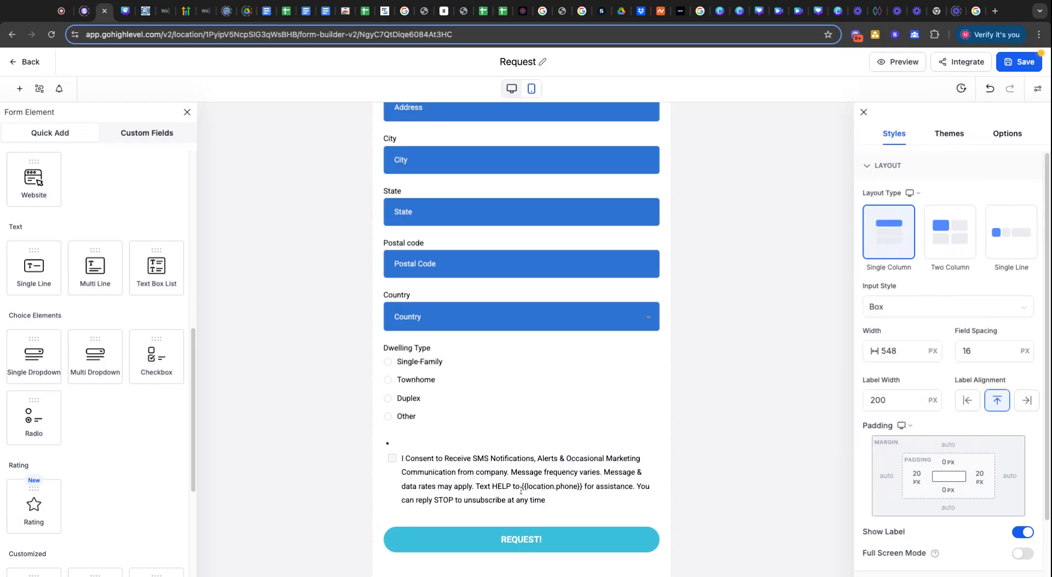
pyautogui.click(551, 487)
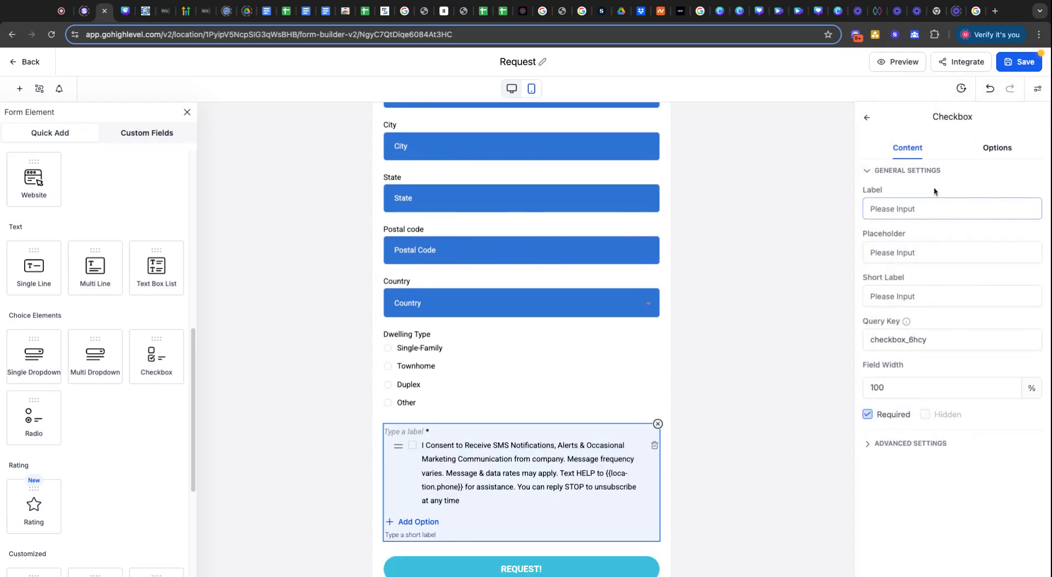
pyautogui.click(997, 147)
pyautogui.click(945, 203)
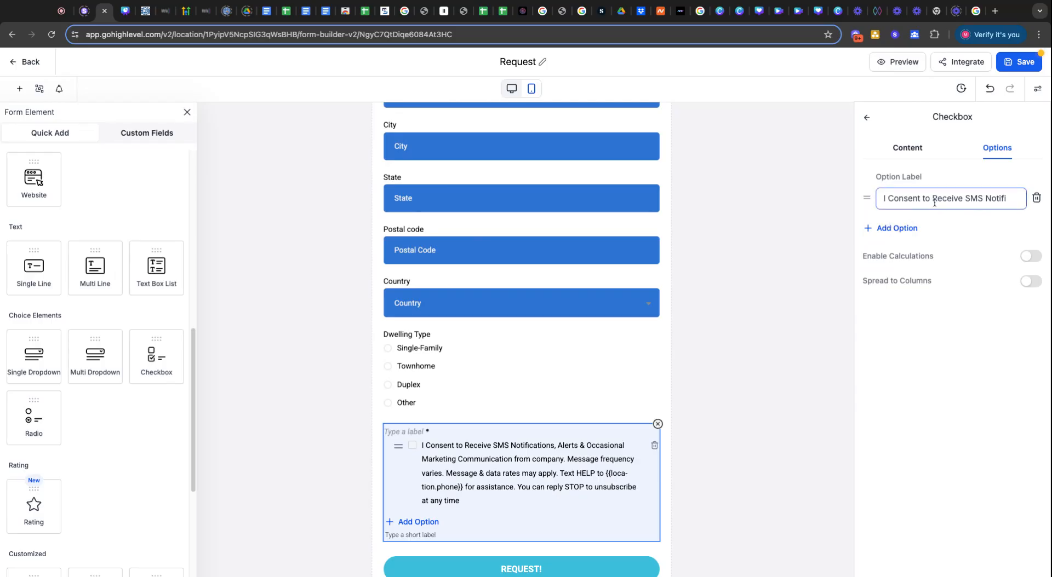
pyautogui.click(866, 117)
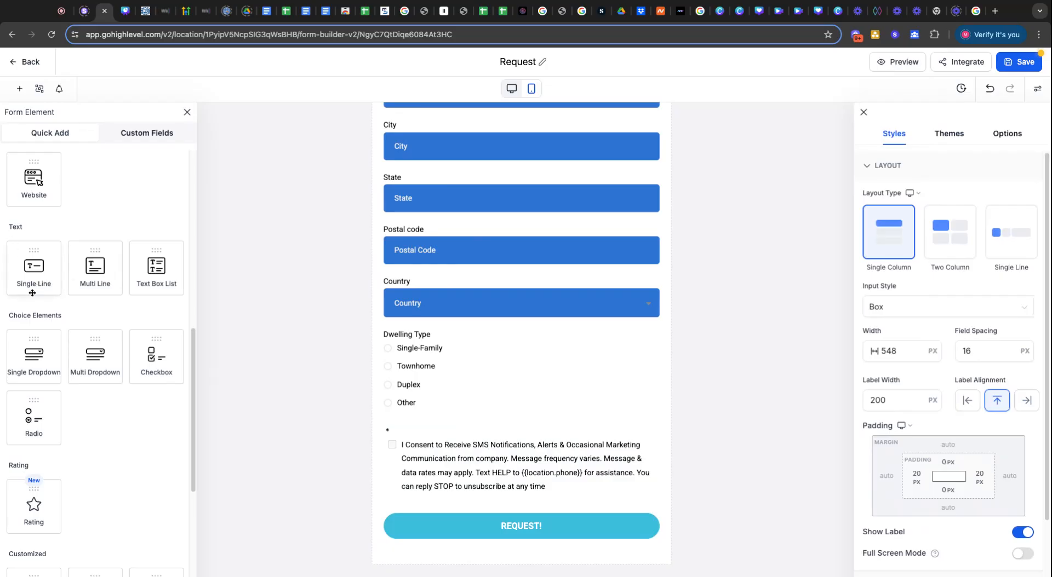
pyautogui.scroll(3, 32, 293)
pyautogui.scroll(5, 32, 293)
pyautogui.scroll(-5, 35, 305)
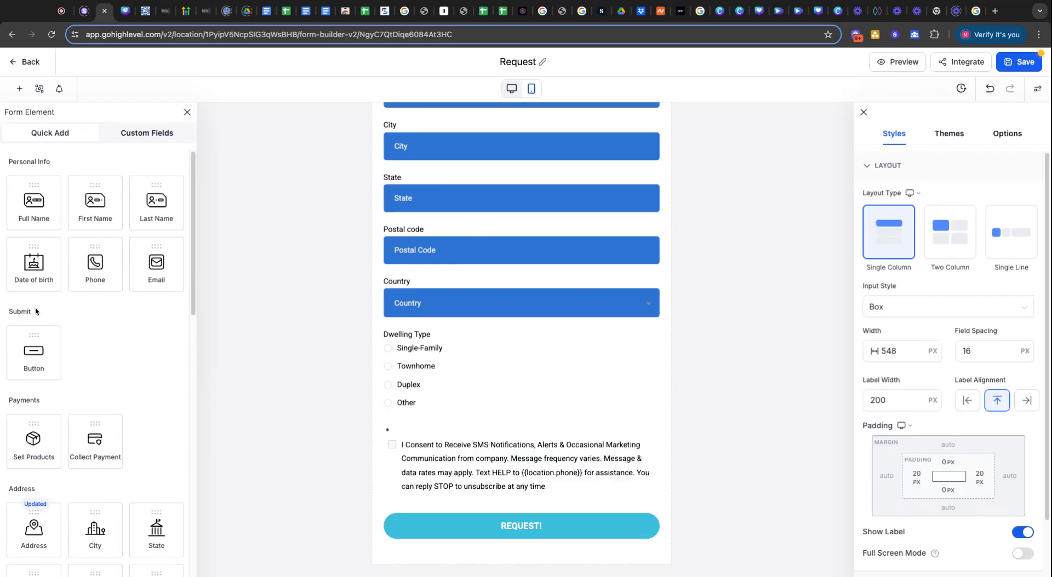
pyautogui.scroll(-8, 52, 328)
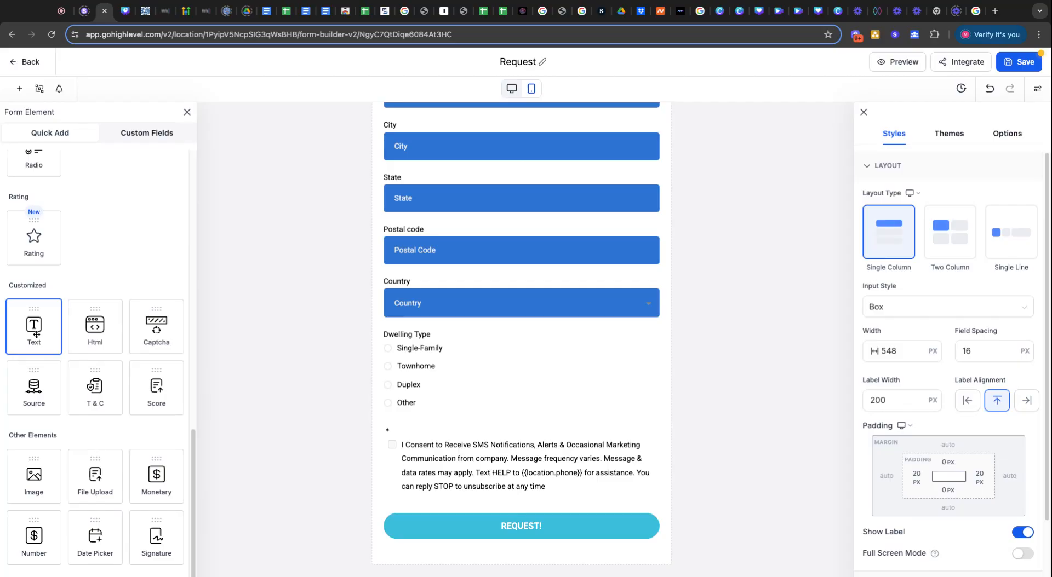
# Add a size-15 text element above REQUEST! reading 'Privacy | Terms of Service'.
pyautogui.moveTo(36, 334); pyautogui.dragTo(411, 483)
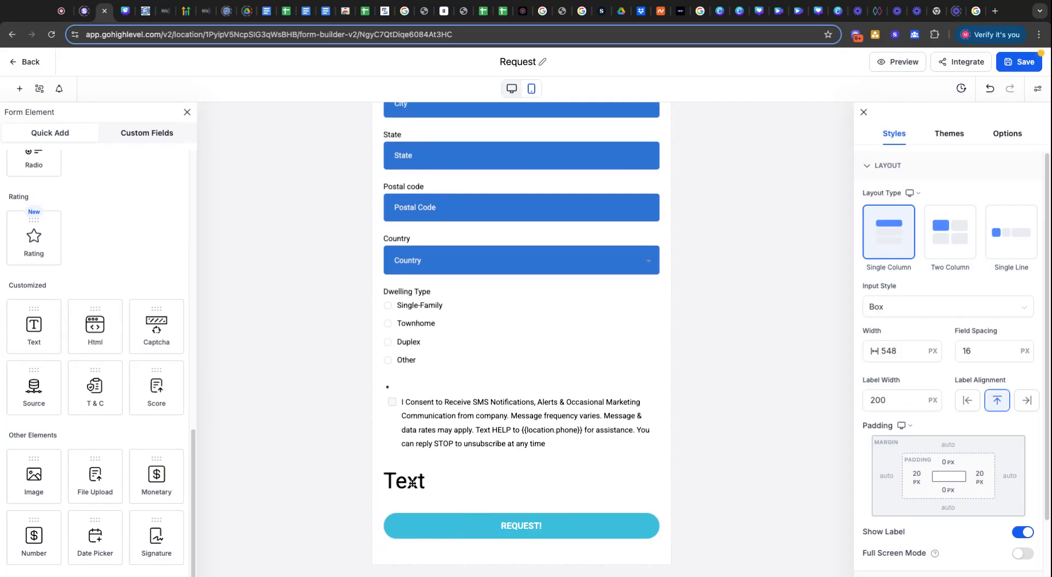
pyautogui.click(411, 483)
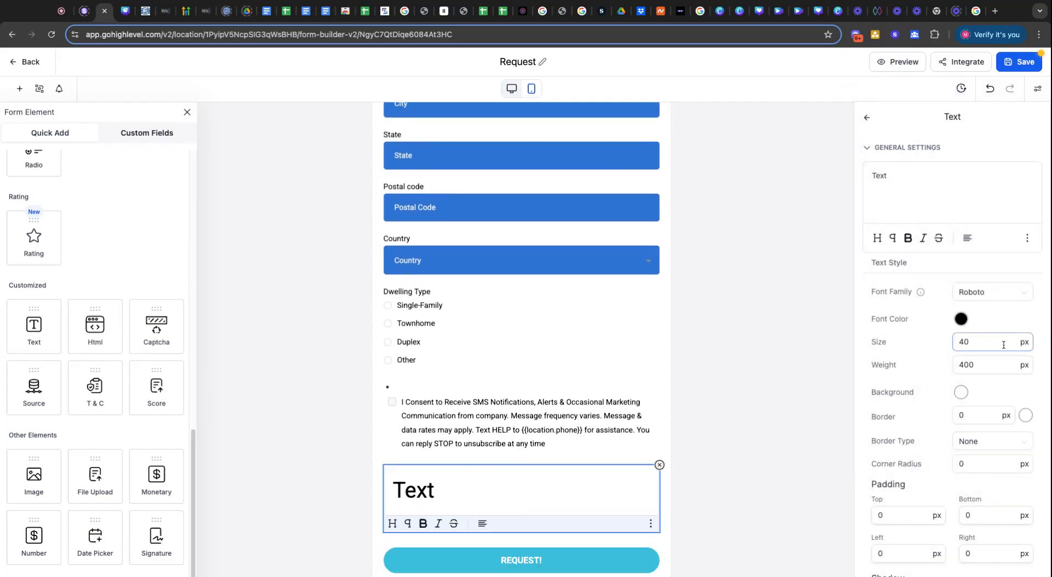
pyautogui.doubleClick(996, 344)
pyautogui.write('20')
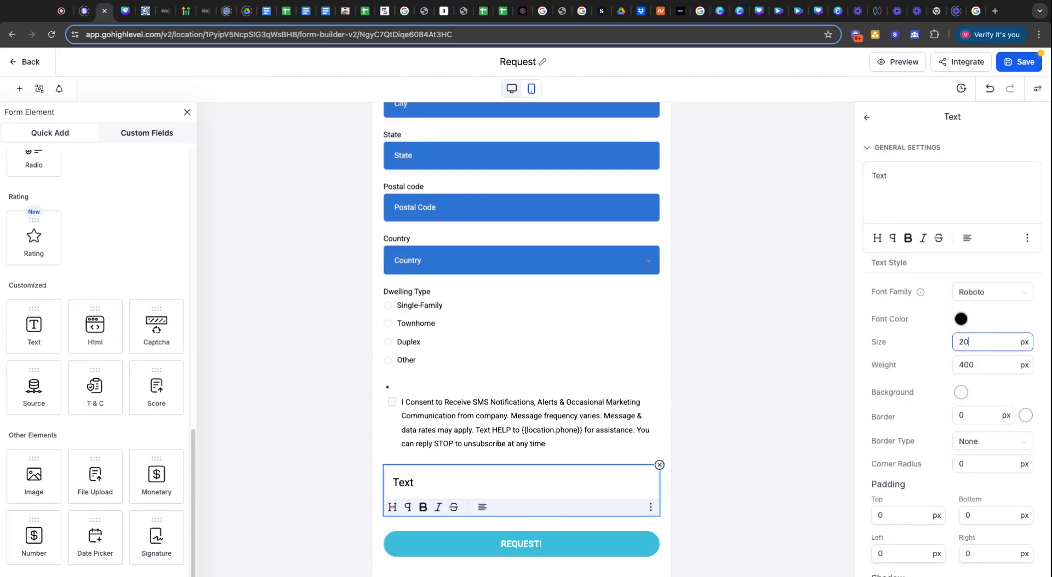
pyautogui.press('super+a')
pyautogui.write('15')
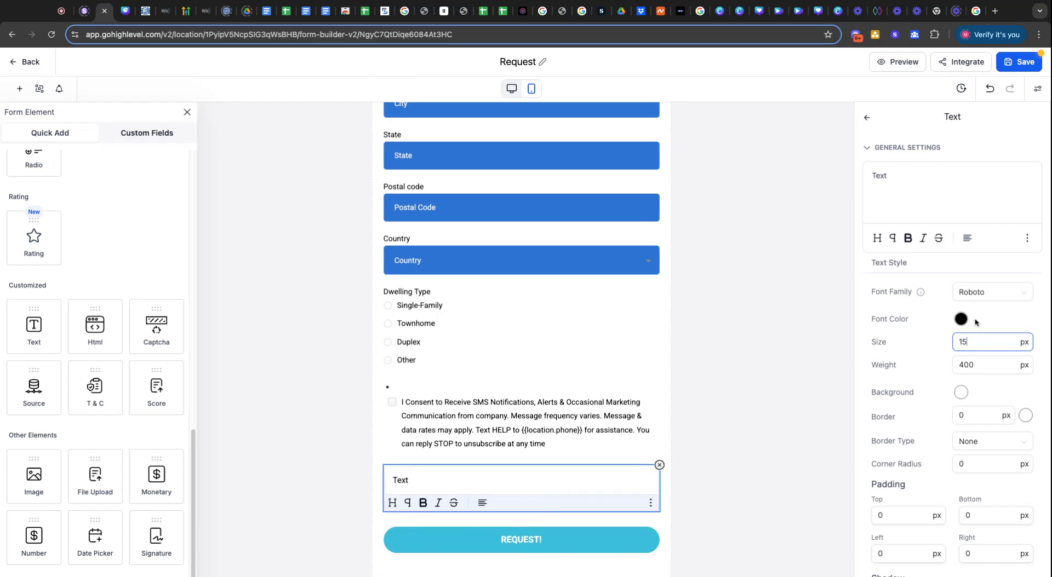
pyautogui.press('super+a')
pyautogui.write('Priva')
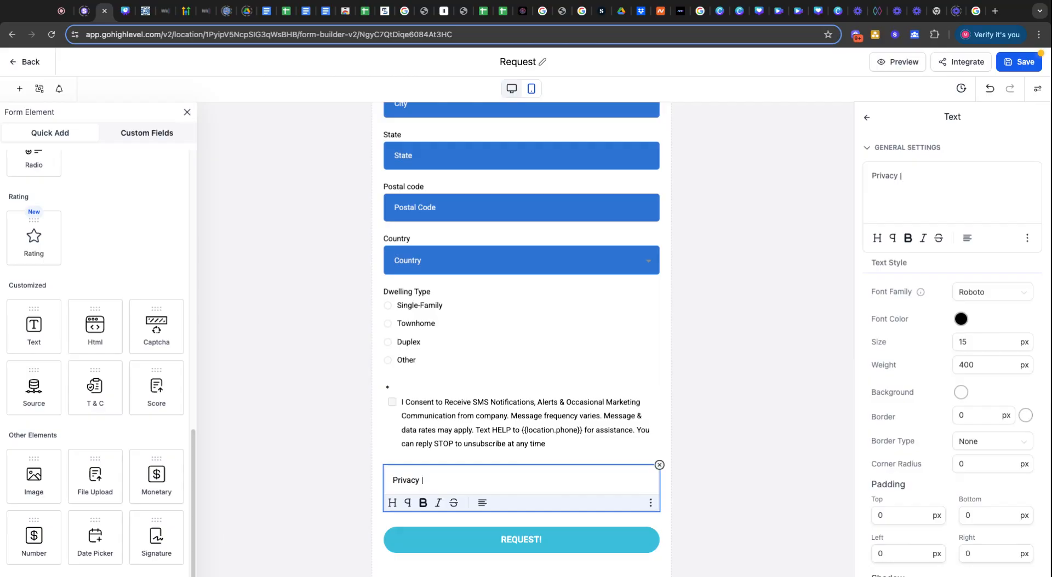
pyautogui.write('cy | Terms of Service')
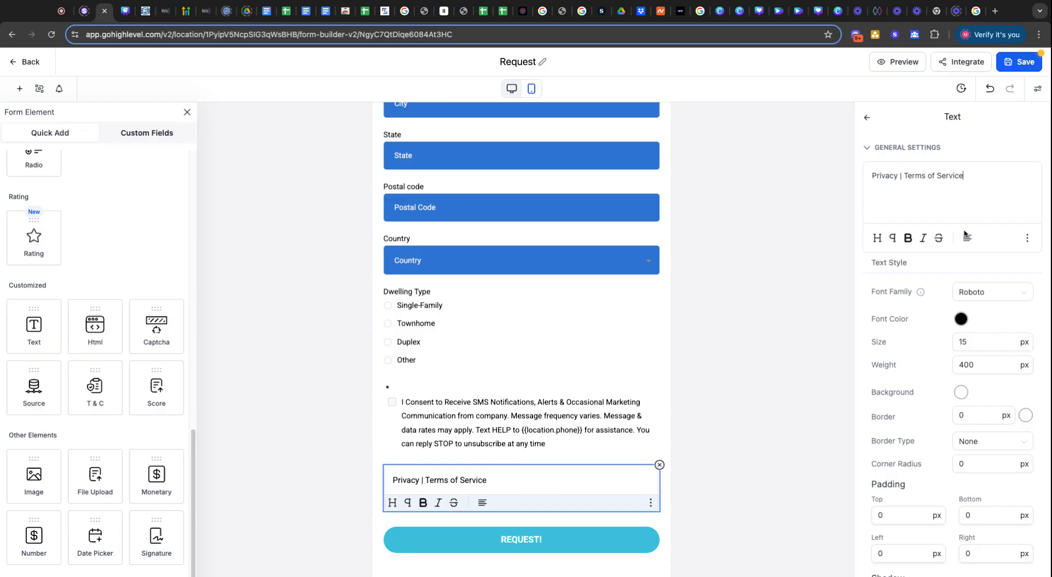
# Center-align the Privacy | Terms of Service line.
pyautogui.click(966, 237)
pyautogui.click(969, 186)
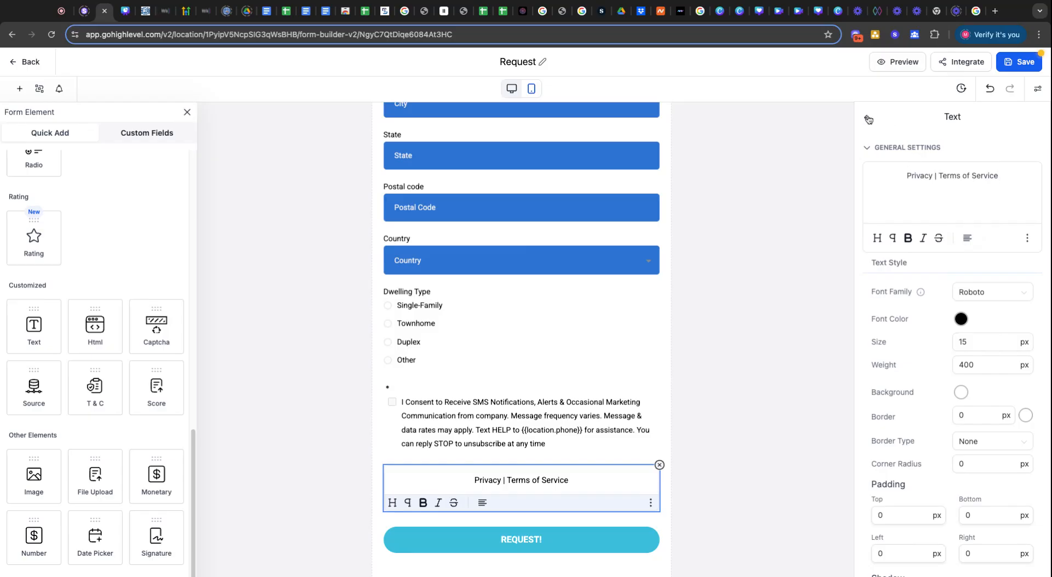
pyautogui.click(803, 134)
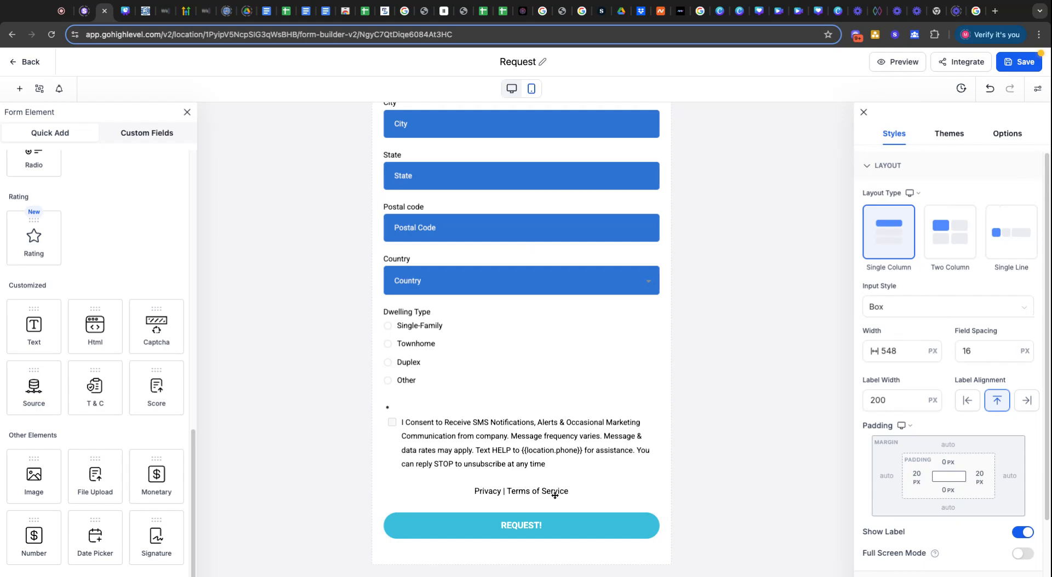
# Rename the form title from Request to 'Property details' and save it.
pyautogui.scroll(2, 554, 496)
pyautogui.click(1007, 68)
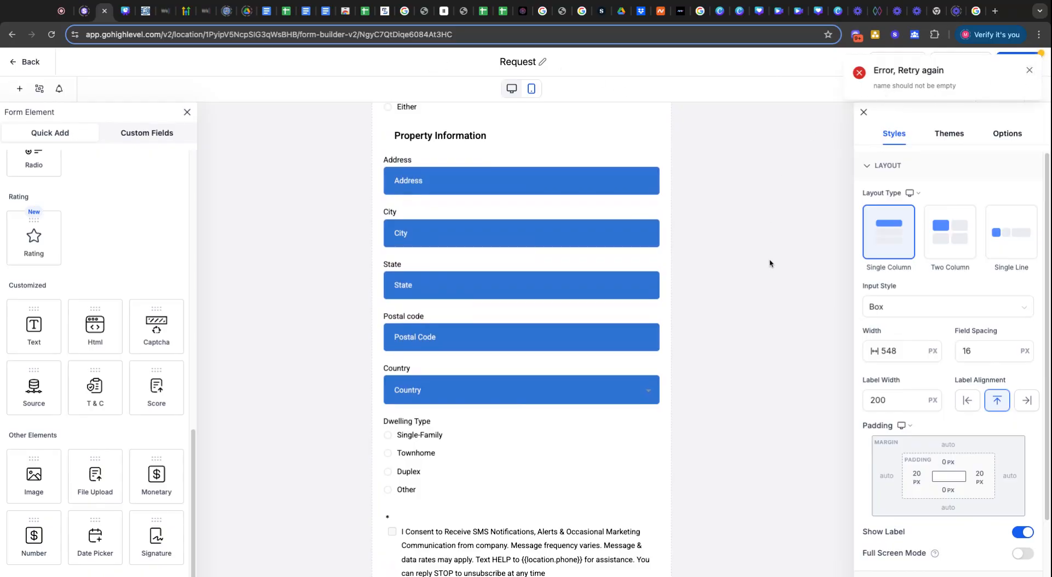
pyautogui.scroll(8, 773, 261)
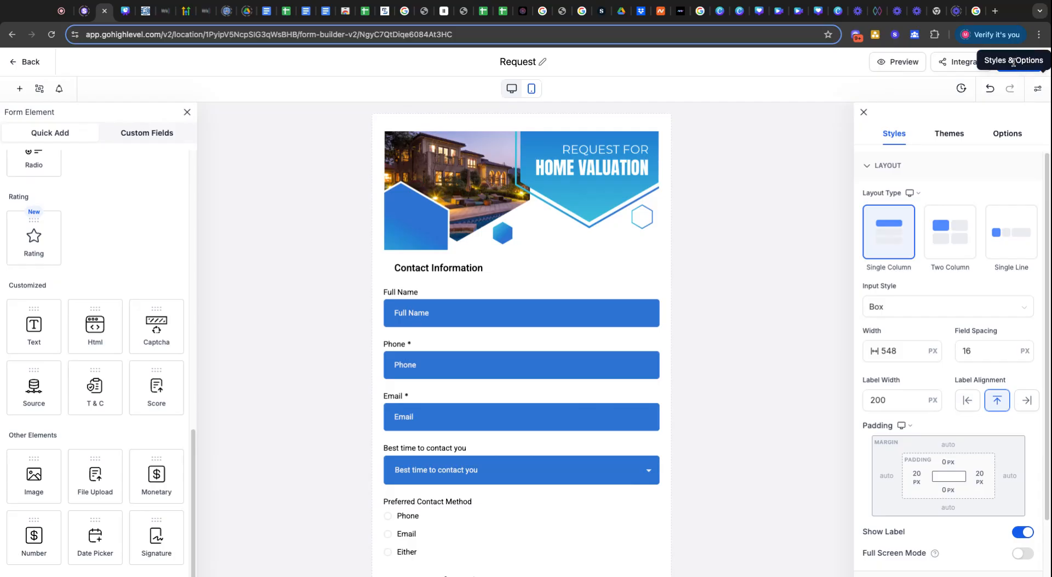
pyautogui.click(533, 61)
pyautogui.doubleClick(525, 61)
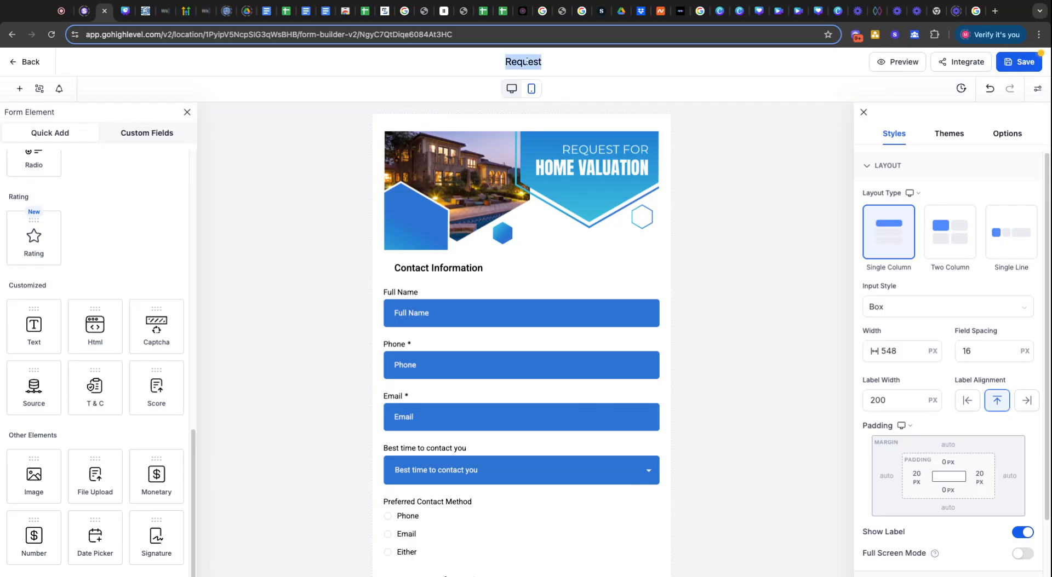
pyautogui.write('Property')
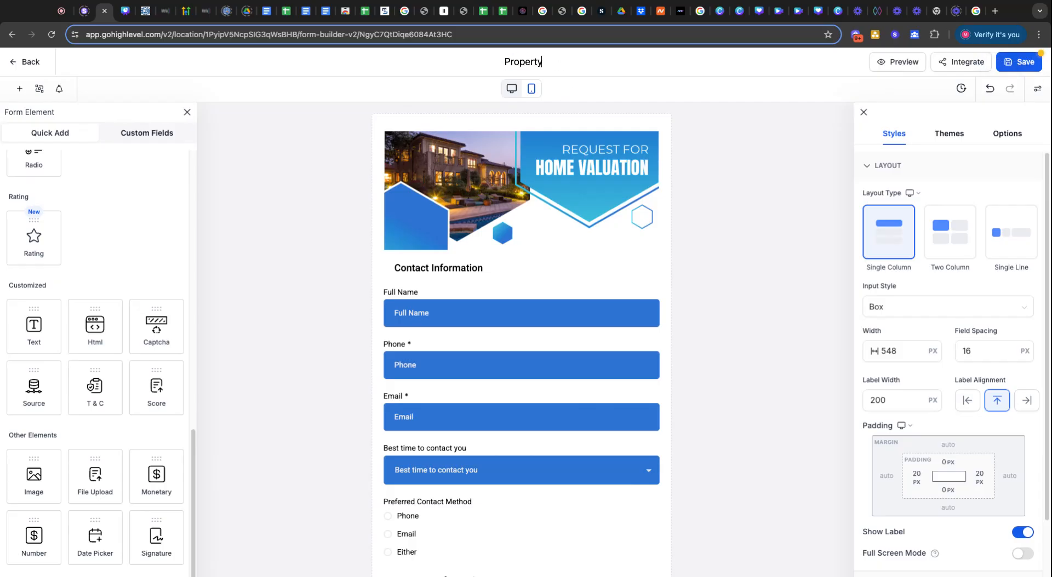
pyautogui.write(' details')
pyautogui.press('Return')
pyautogui.click(1018, 55)
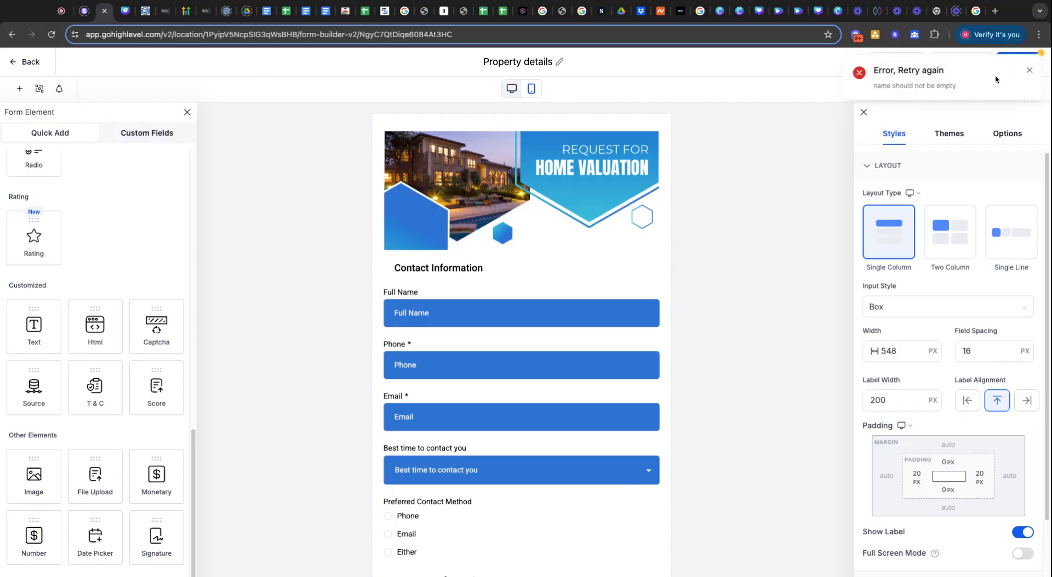
# Inspect the Full Name field's settings and save the form again.
pyautogui.click(518, 313)
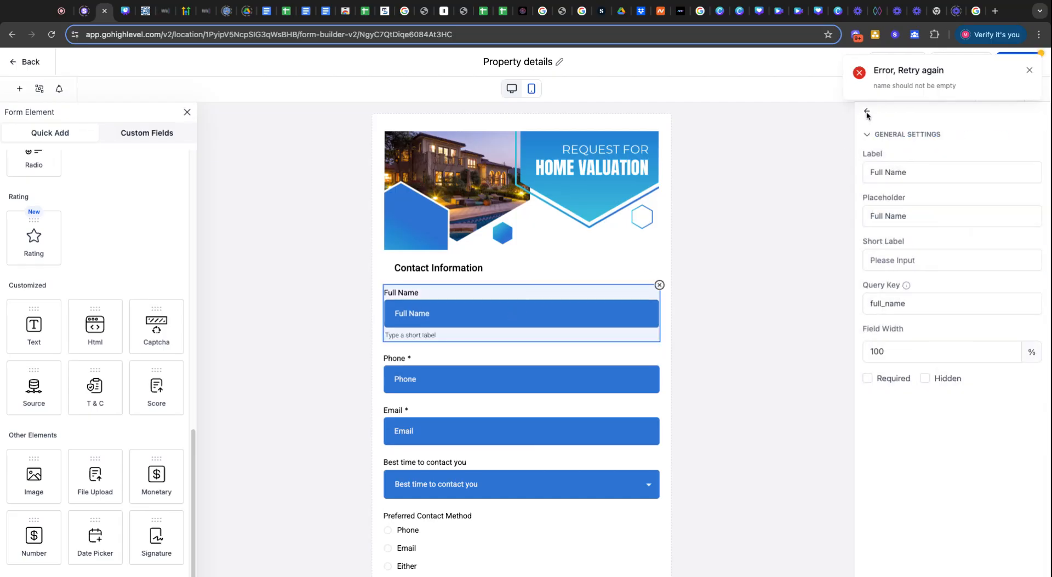
pyautogui.scroll(-10, 773, 257)
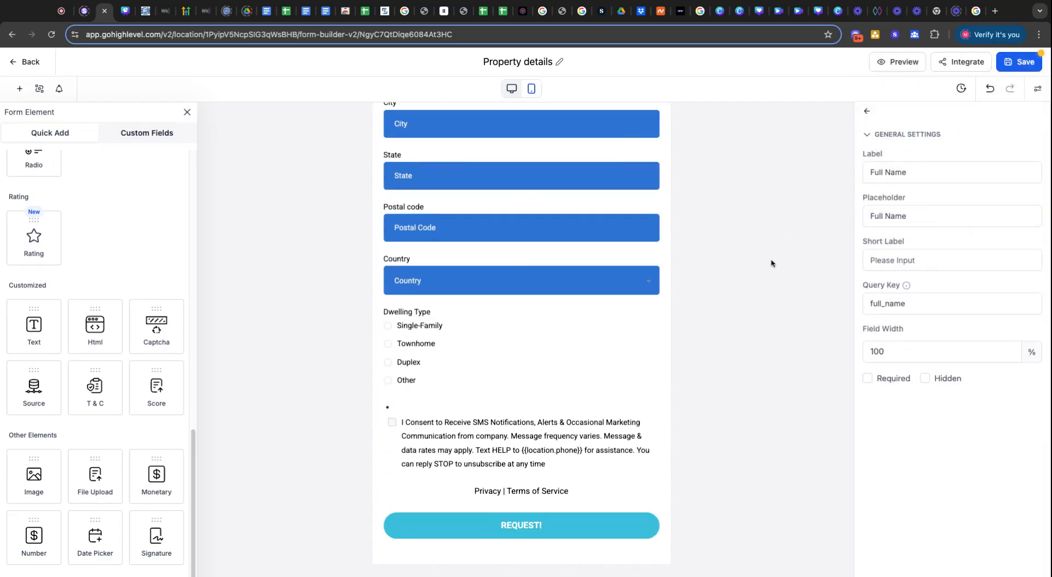
pyautogui.scroll(5, 769, 268)
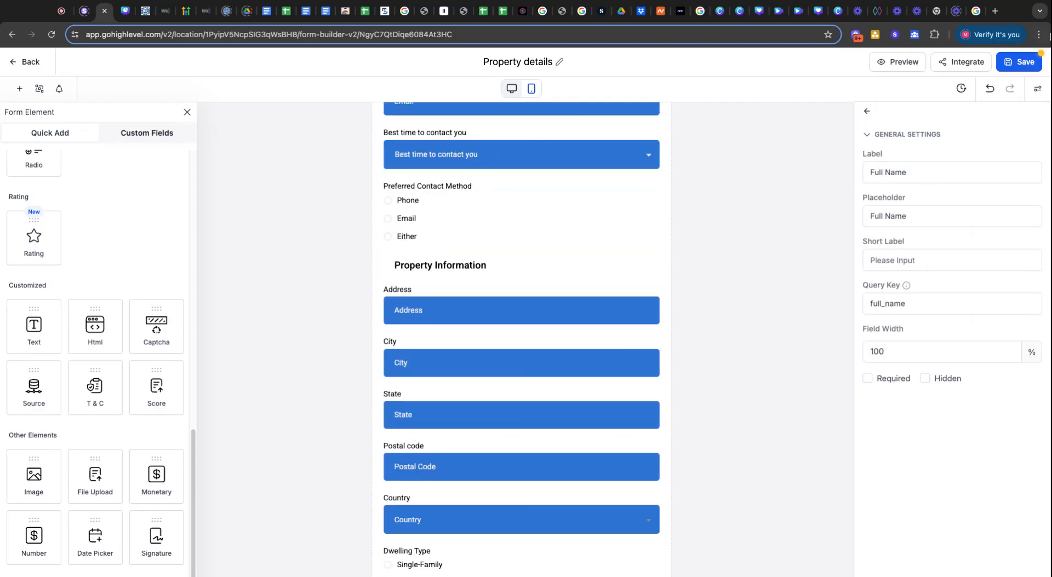
pyautogui.click(1028, 64)
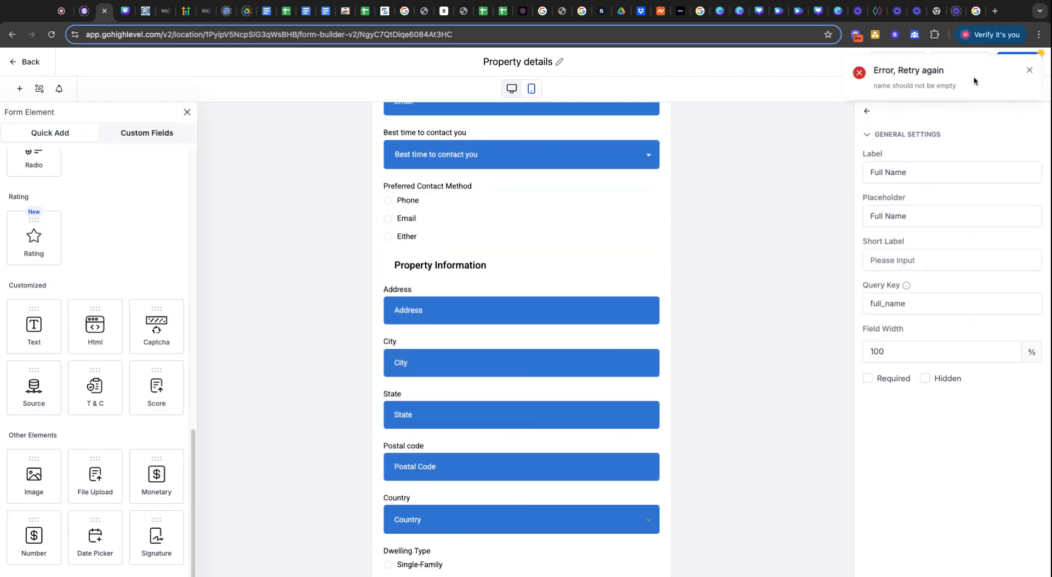
pyautogui.moveTo(964, 88); pyautogui.dragTo(886, 87)
pyautogui.click(848, 112)
pyautogui.scroll(6, 499, 184)
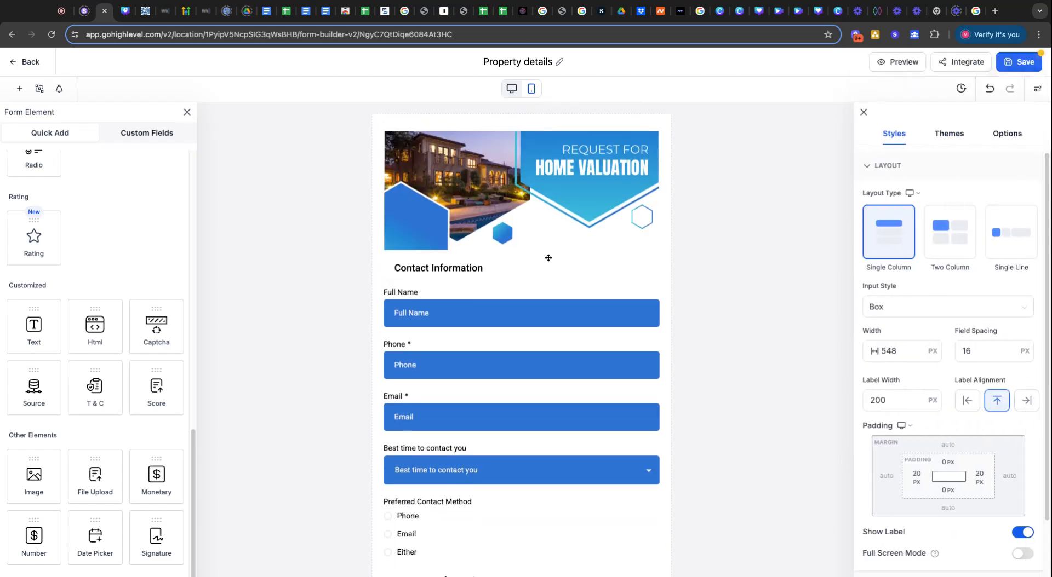
# Review the Full Name placeholder and the consent checkbox, then deselect them.
pyautogui.click(513, 315)
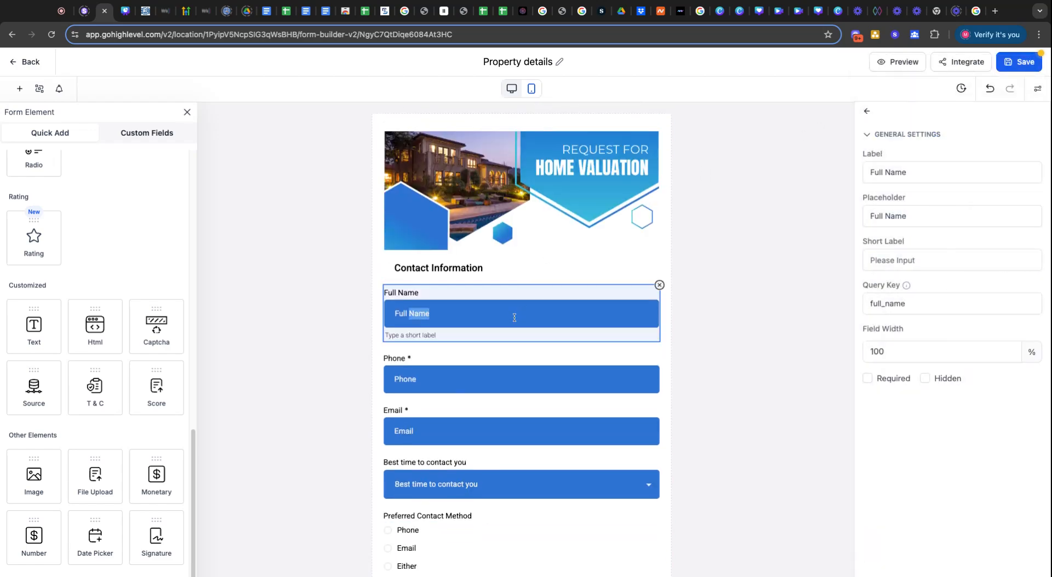
pyautogui.tripleClick(515, 317)
pyautogui.click(516, 315)
pyautogui.click(867, 112)
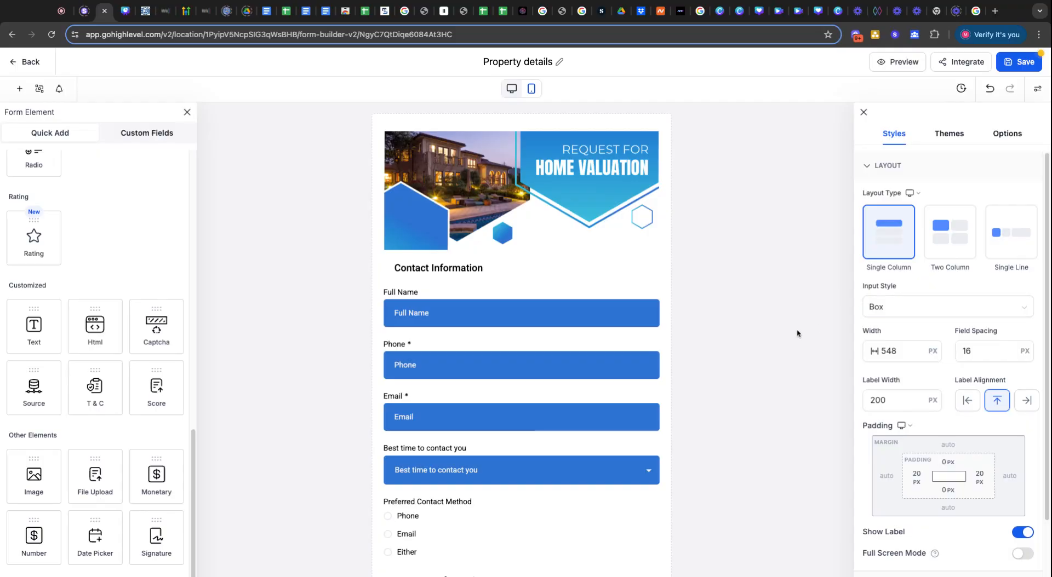
pyautogui.click(470, 293)
pyautogui.click(548, 287)
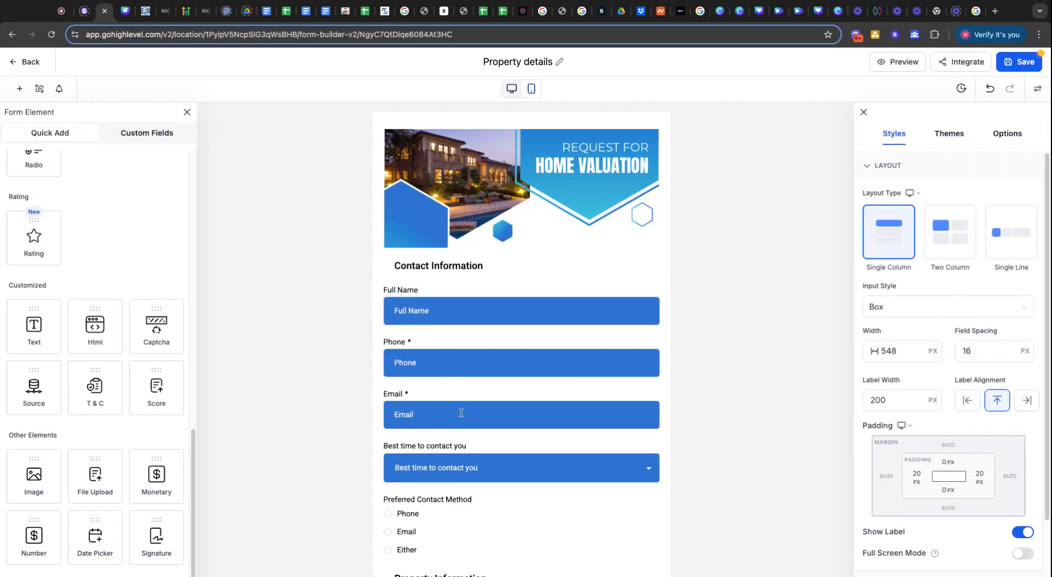
pyautogui.scroll(-10, 461, 414)
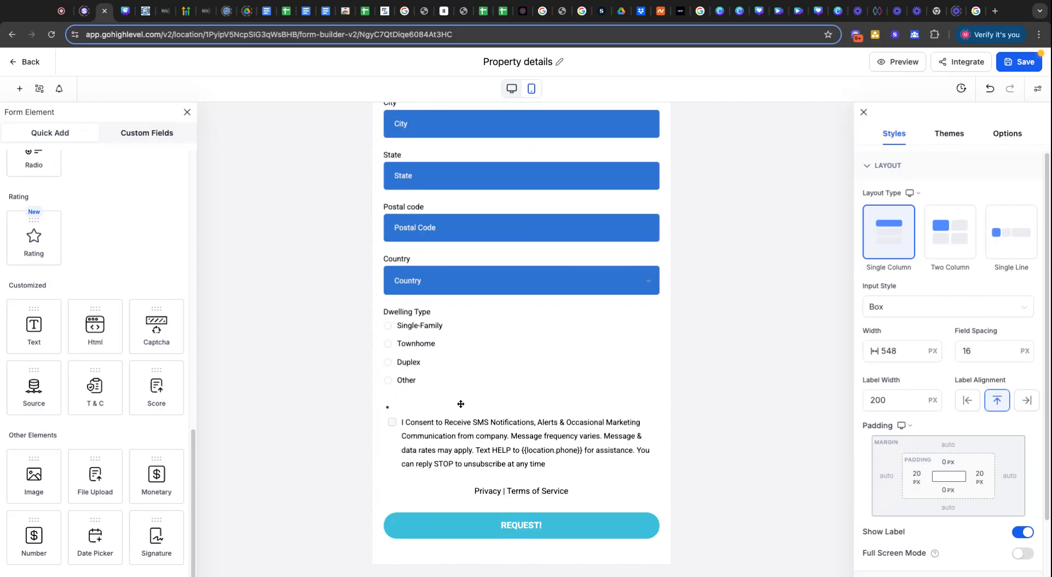
pyautogui.click(461, 404)
pyautogui.click(679, 410)
# Review the REQUEST! button's General Settings and the form's Styles & Options, then close both panels.
pyautogui.click(605, 523)
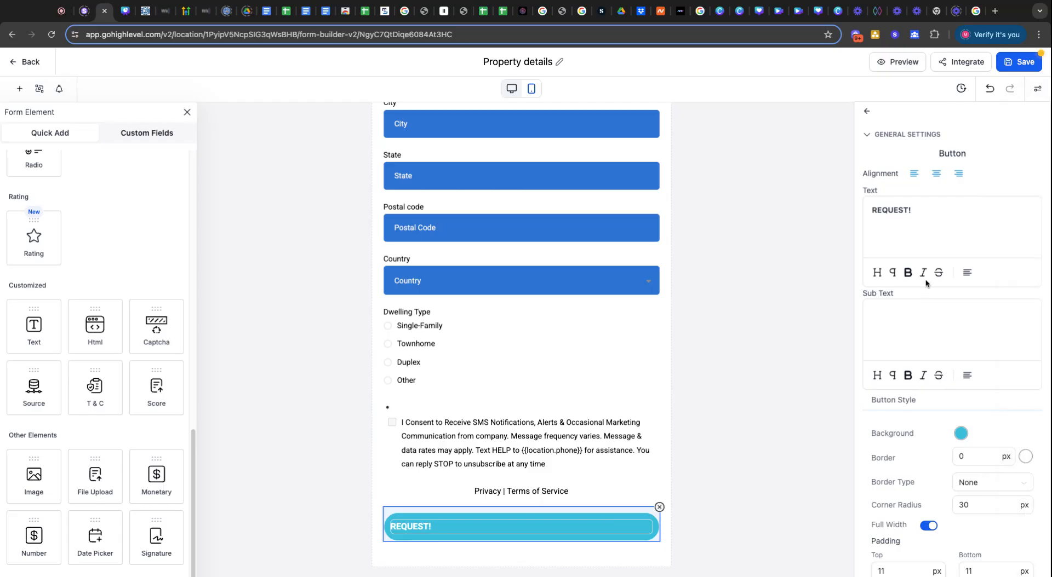
pyautogui.click(867, 135)
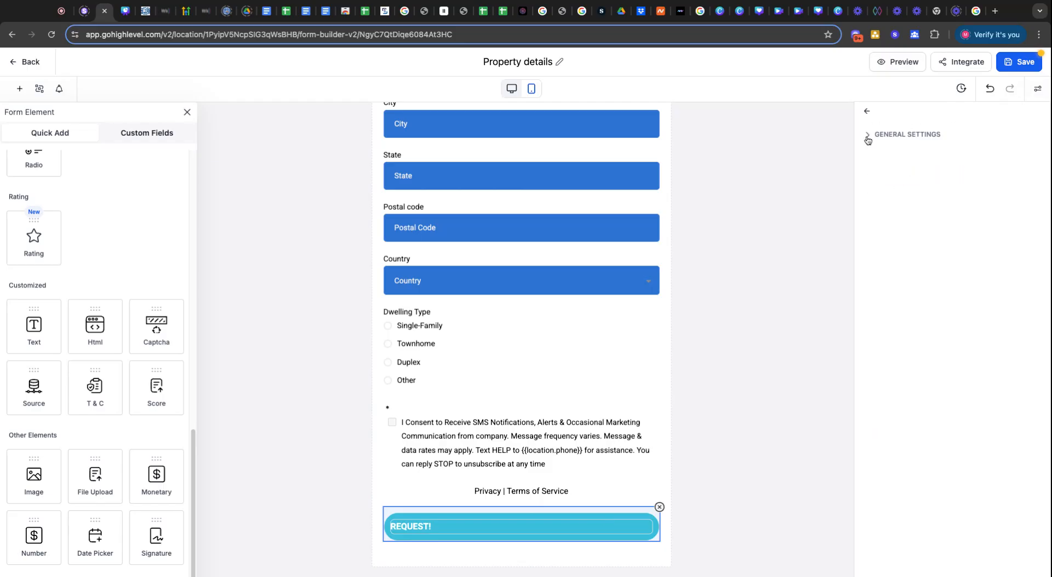
pyautogui.click(866, 134)
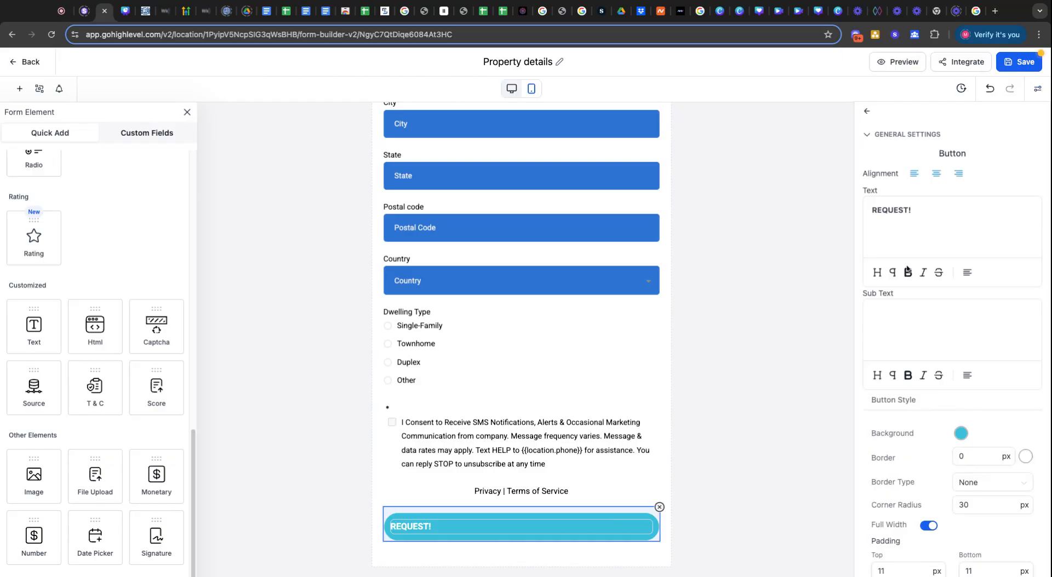
pyautogui.scroll(-8, 926, 364)
pyautogui.scroll(8, 926, 364)
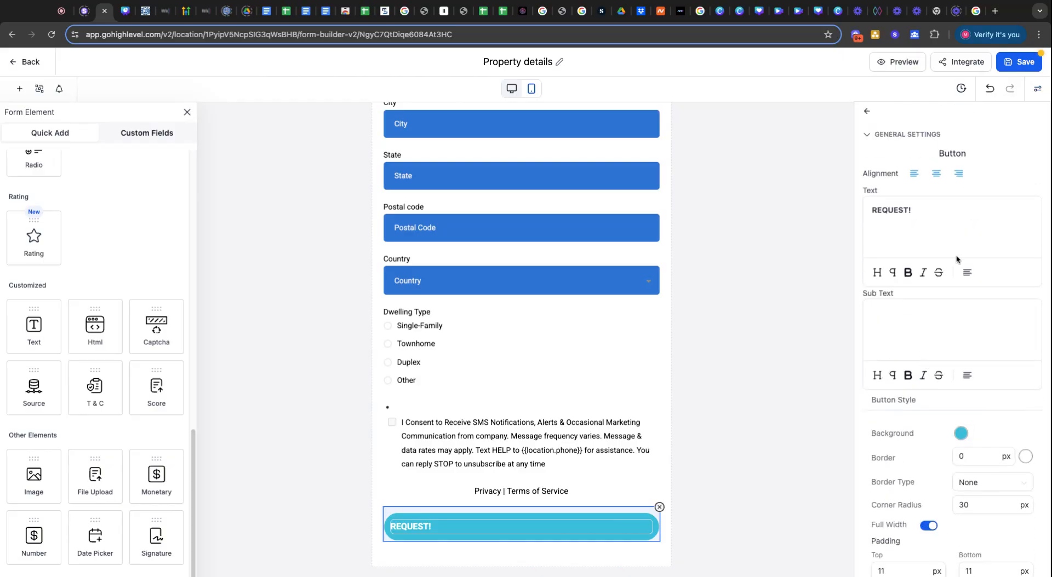
pyautogui.click(1034, 95)
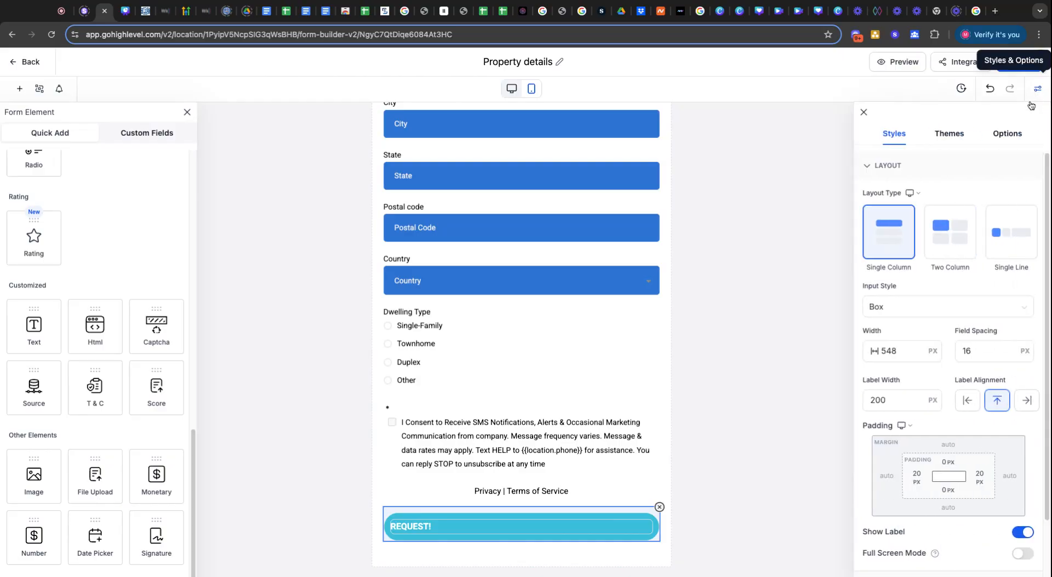
pyautogui.click(863, 113)
pyautogui.click(865, 113)
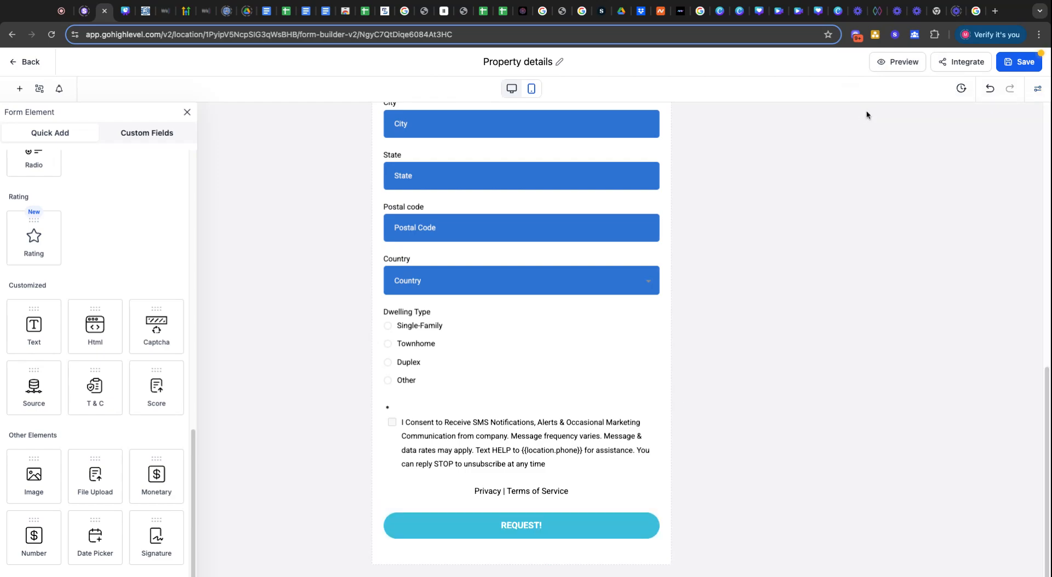
# Open the Home Valuation form's share link in a new tab and scroll through the live form.
pyautogui.click(955, 62)
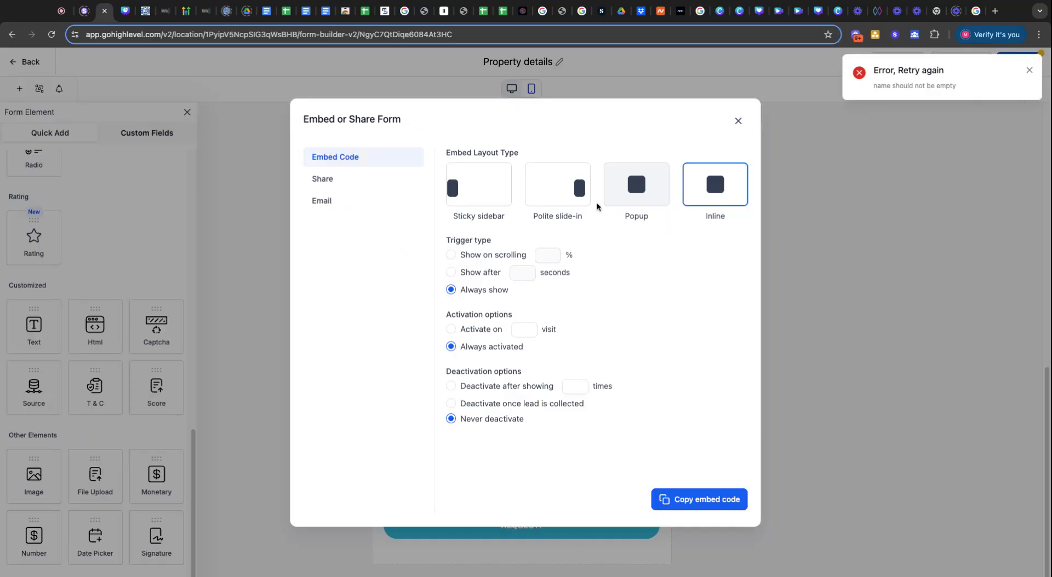
pyautogui.click(332, 181)
pyautogui.click(499, 283)
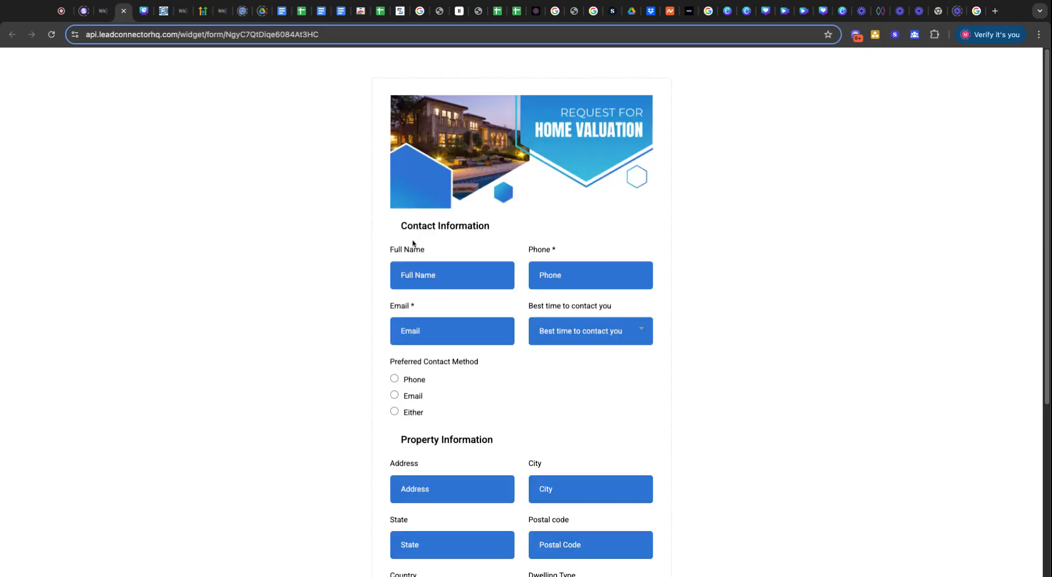
pyautogui.scroll(-5, 496, 444)
pyautogui.scroll(5, 510, 342)
pyautogui.scroll(-5, 508, 354)
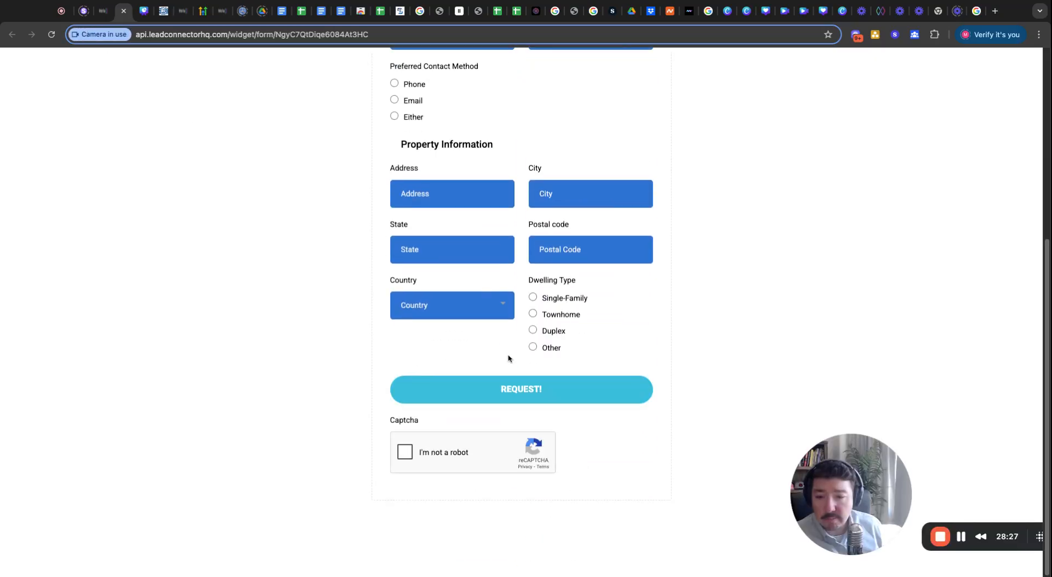
pyautogui.scroll(4, 461, 482)
pyautogui.scroll(-5, 460, 482)
pyautogui.scroll(2, 460, 482)
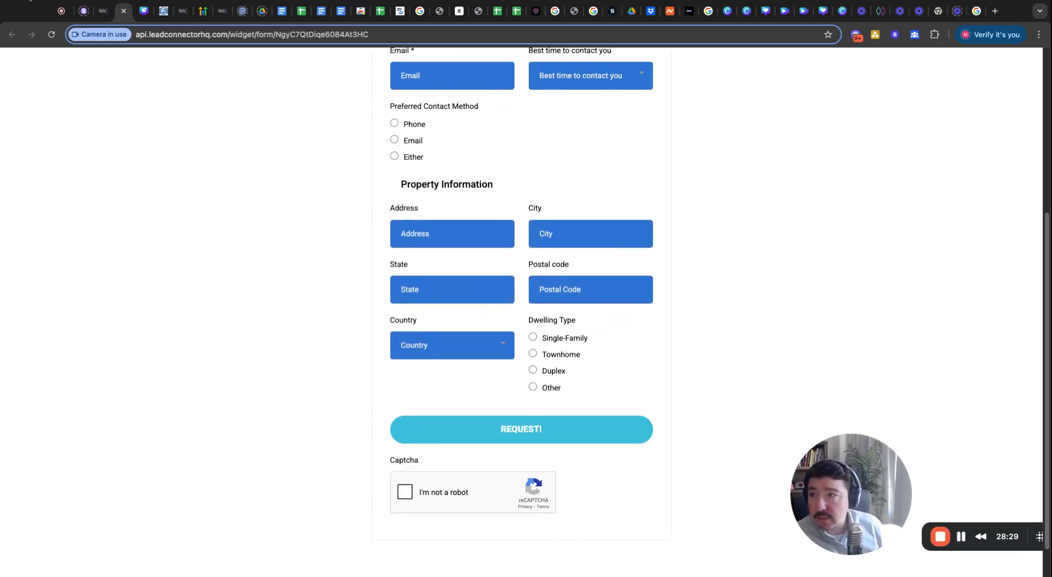
# Back in the builder, close the Integrate dialog, save the form, and dismiss the save error.
pyautogui.click(102, 12)
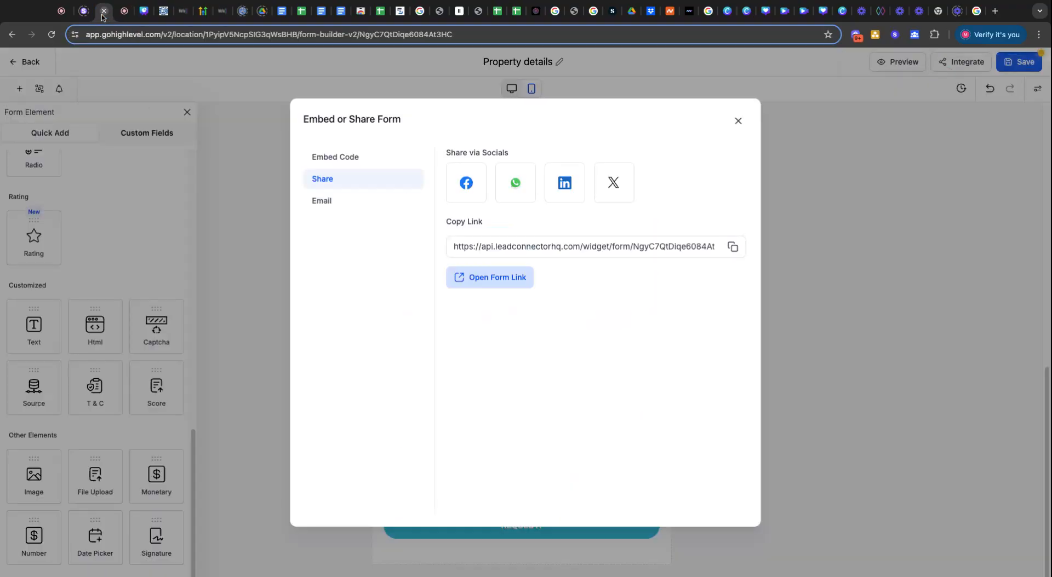
pyautogui.click(738, 123)
pyautogui.click(1005, 69)
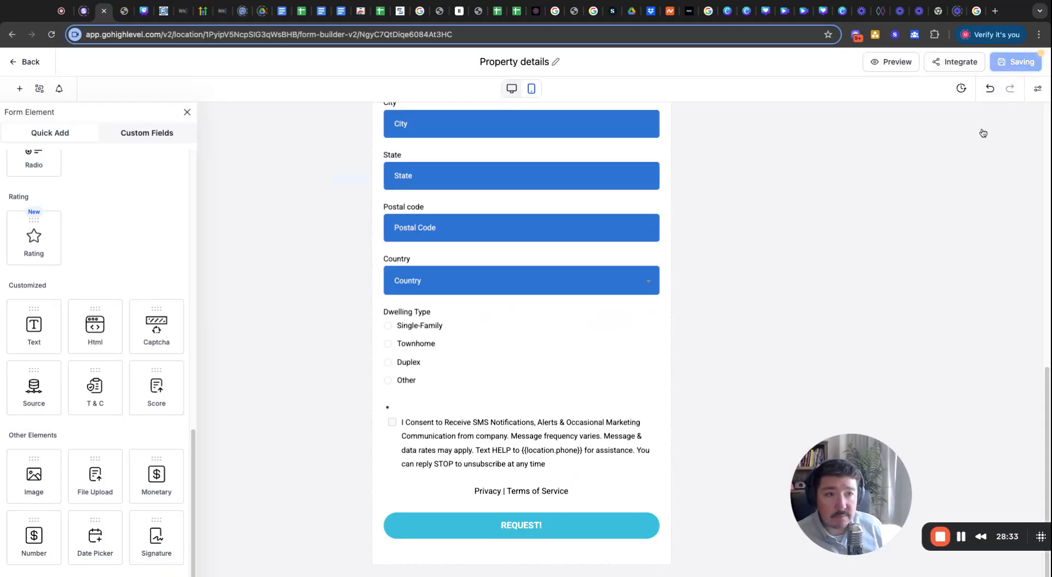
pyautogui.click(1028, 71)
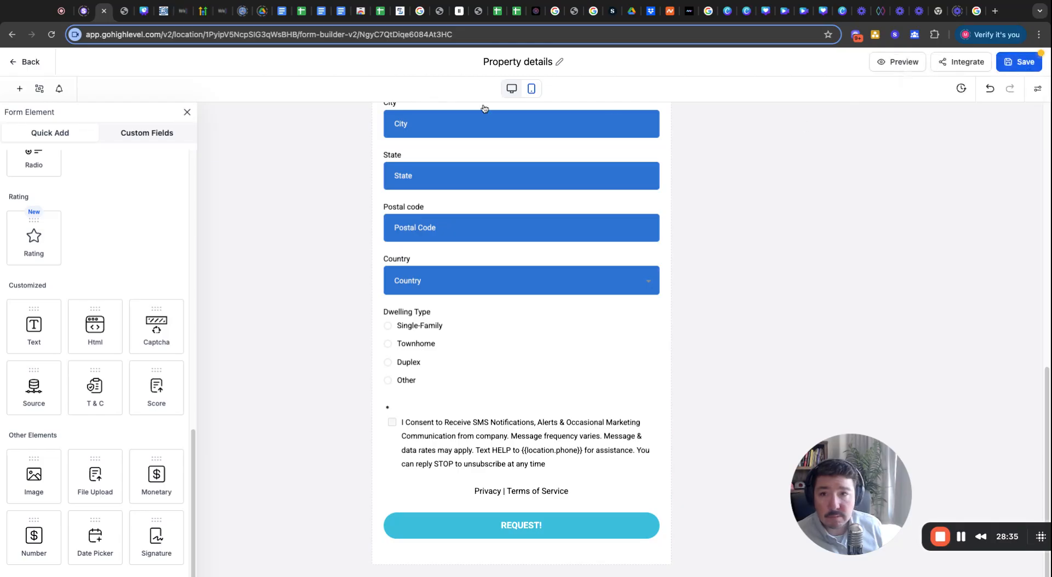
# Set the required SMS consent checkbox's label to 'Consent'.
pyautogui.click(466, 434)
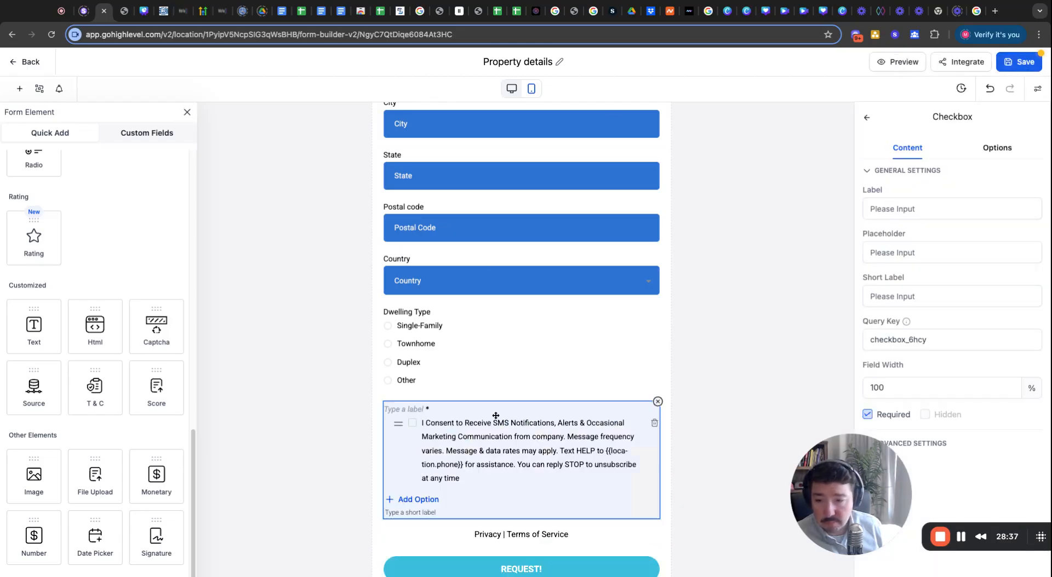
pyautogui.click(908, 209)
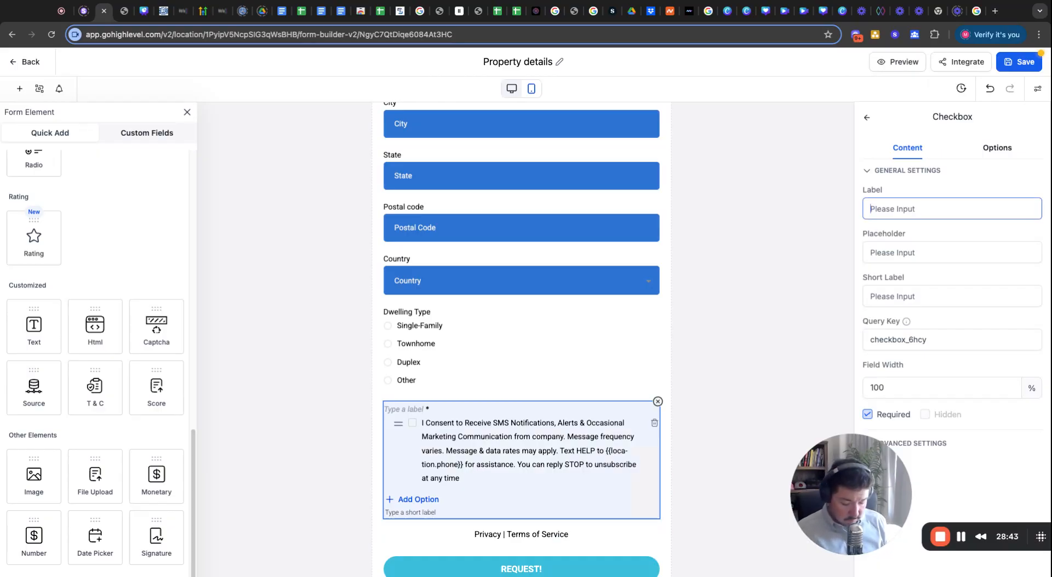
pyautogui.write('Con')
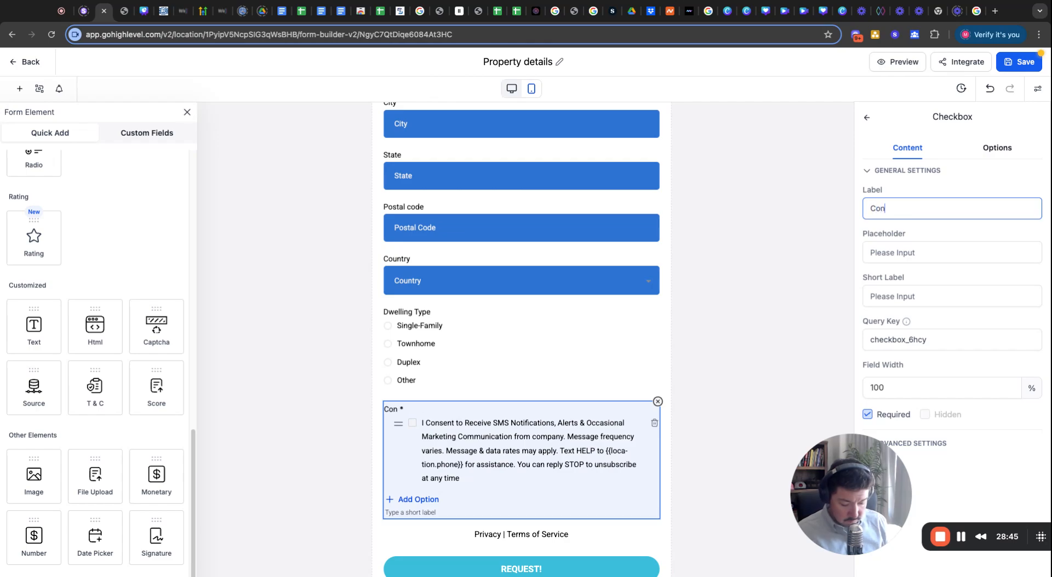
pyautogui.write('csent')
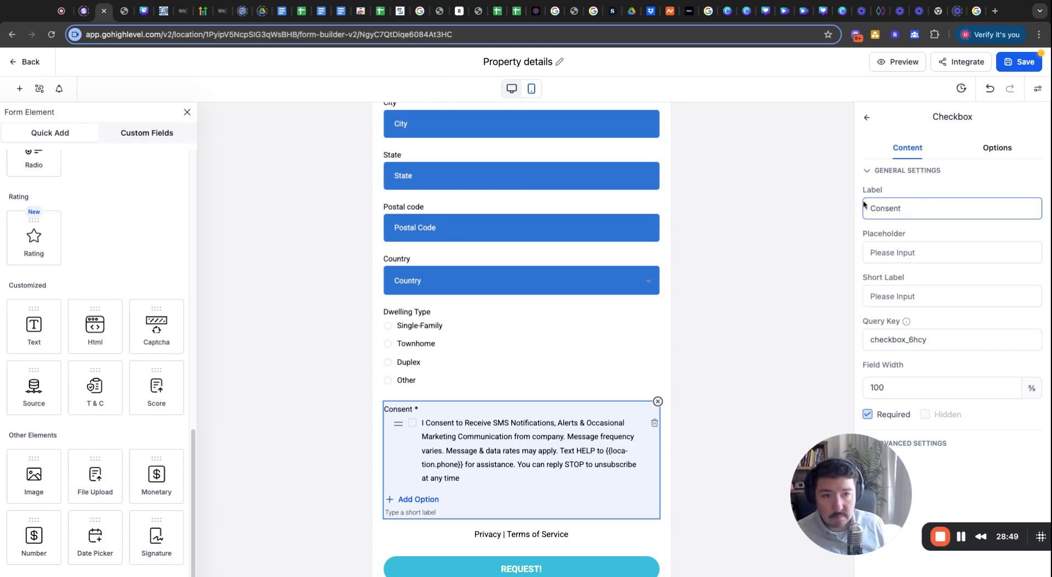
pyautogui.click(866, 122)
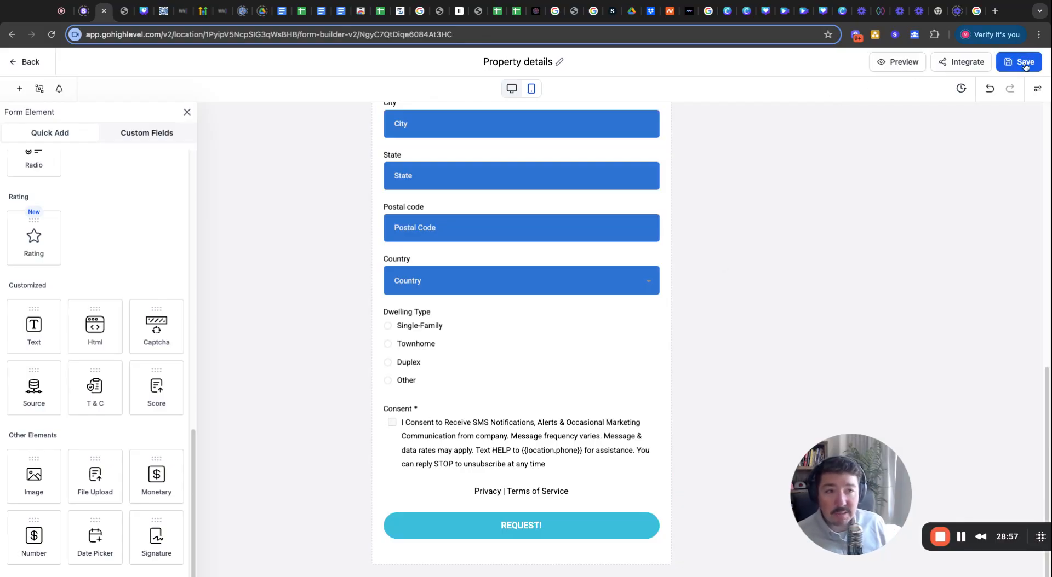
# Save the form, review the live Request for Home Valuation page, and return to the builder.
pyautogui.click(1023, 62)
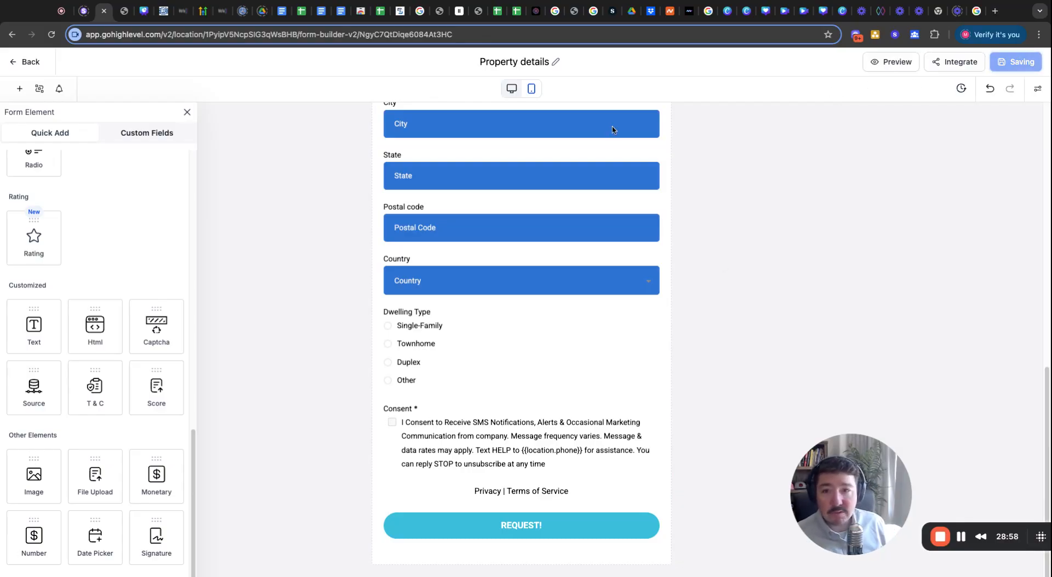
pyautogui.click(121, 15)
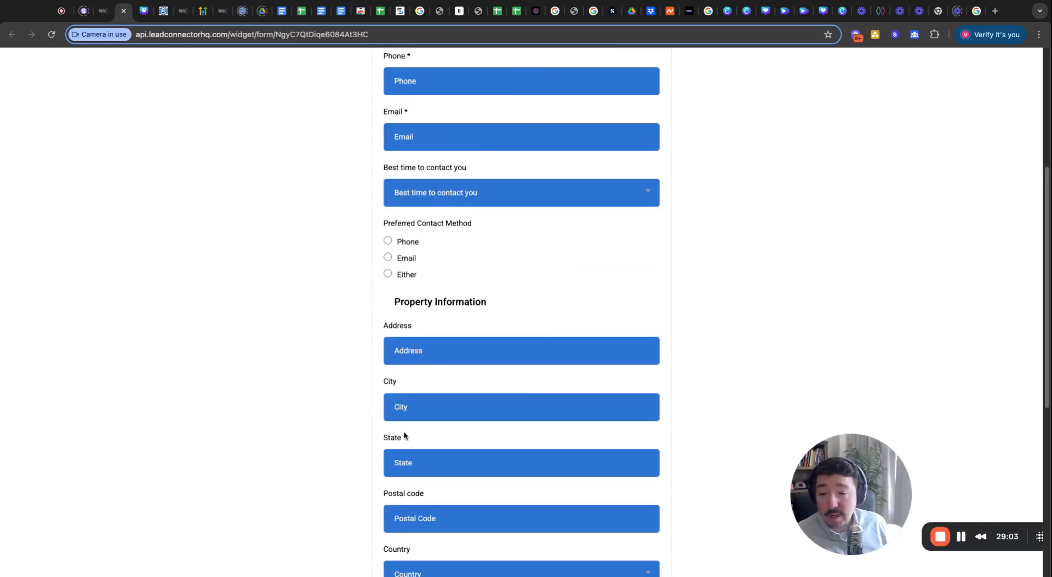
pyautogui.scroll(-6, 343, 425)
pyautogui.scroll(10, 343, 425)
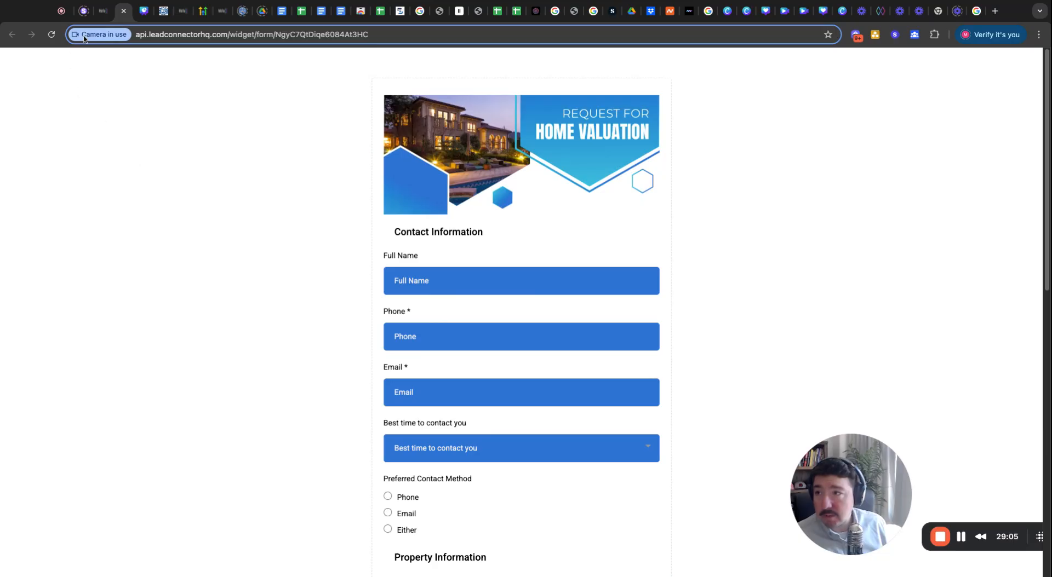
pyautogui.click(103, 11)
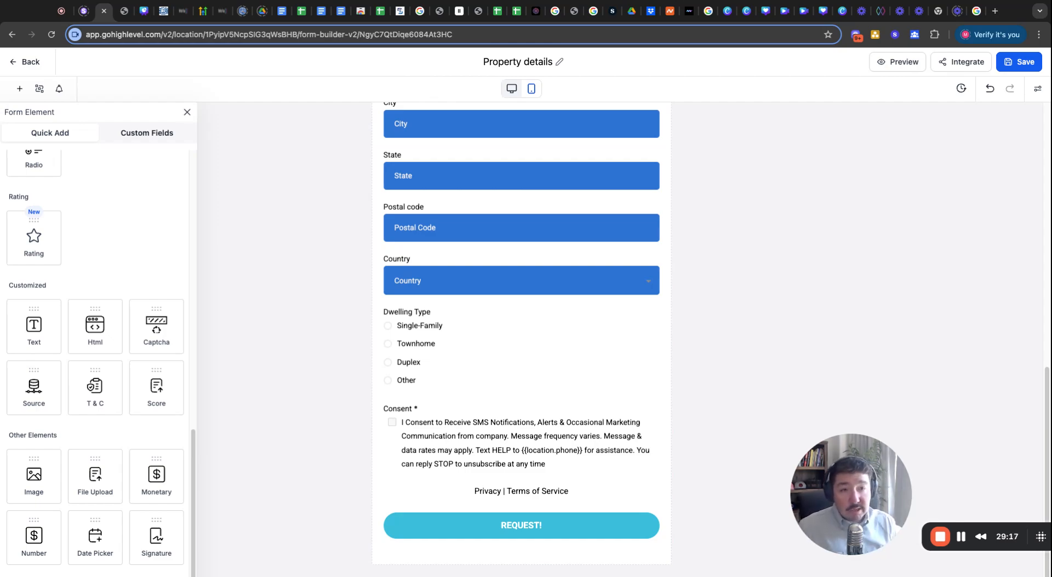
# Exit the form builder to the Forms list and go to Sites > Funnels.
pyautogui.click(30, 64)
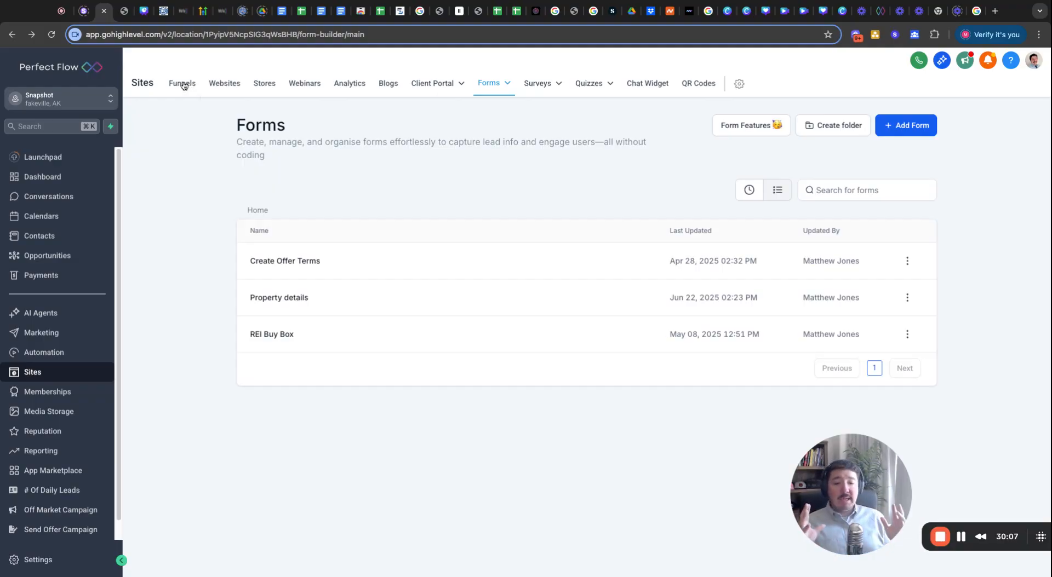
pyautogui.click(225, 91)
pyautogui.click(188, 91)
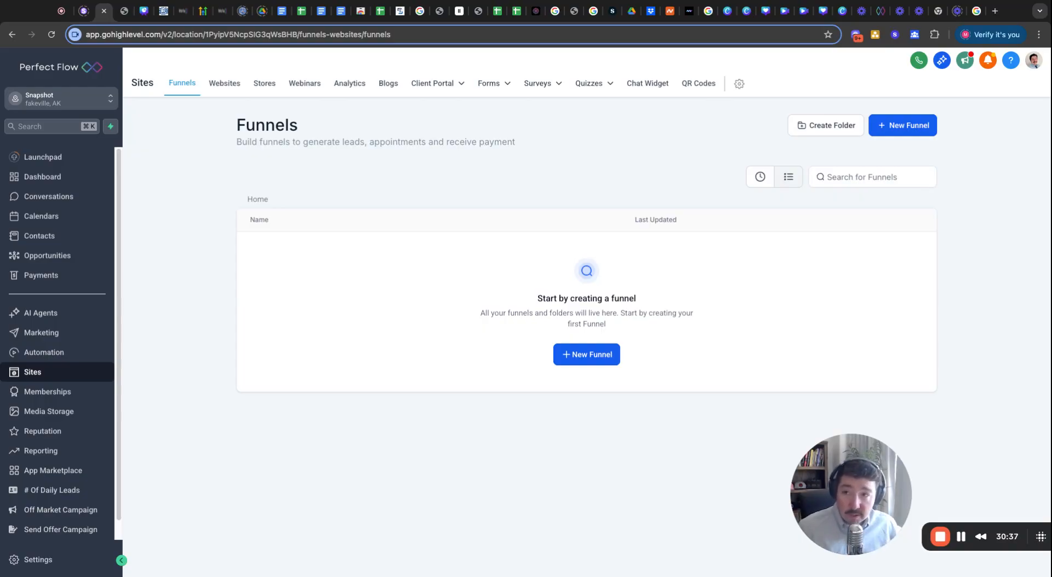
# From the Websites tab, create a new website from templates to reach the Template Library.
pyautogui.click(226, 84)
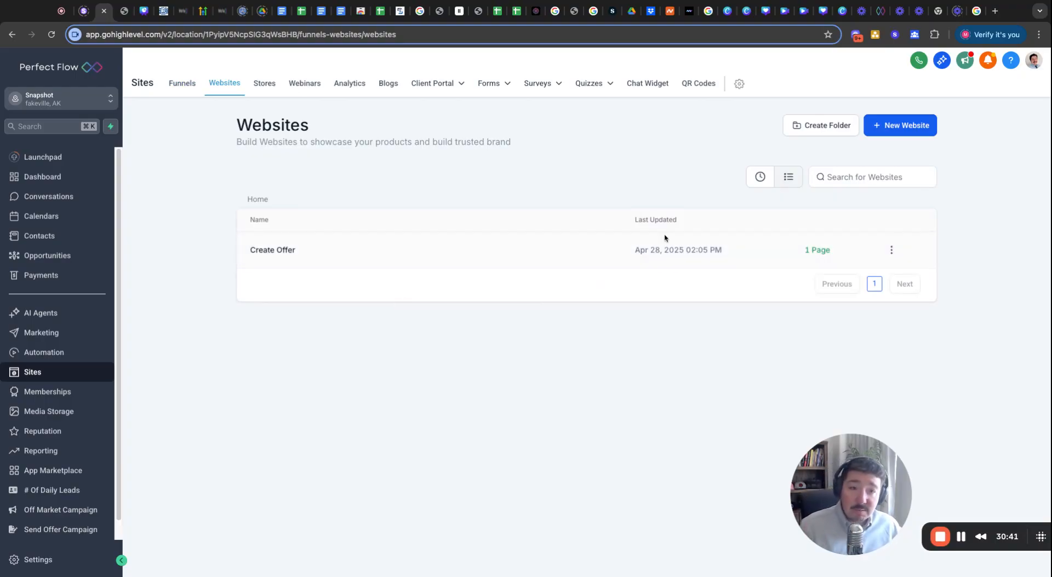
pyautogui.click(897, 129)
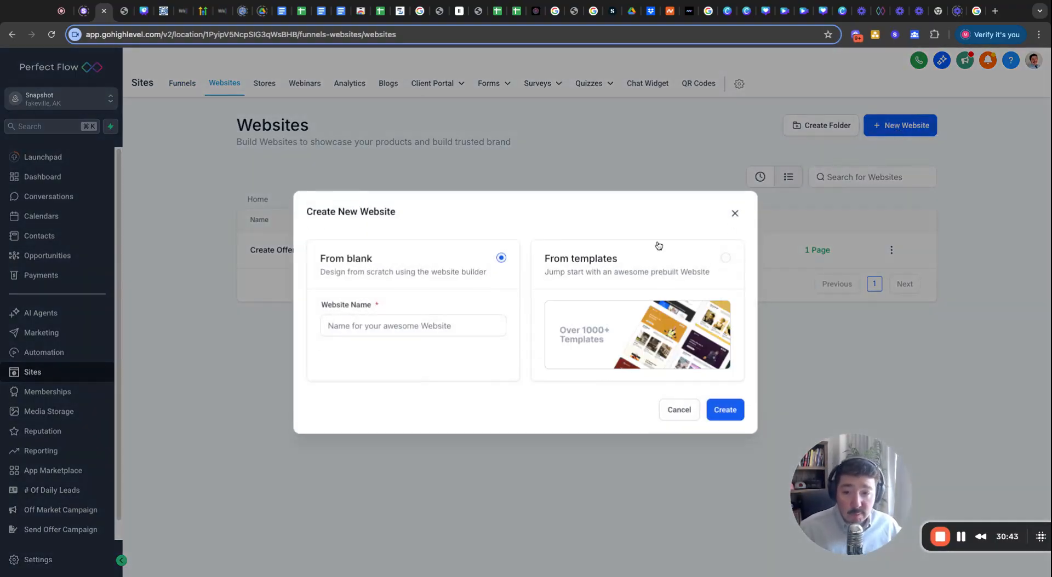
pyautogui.click(718, 415)
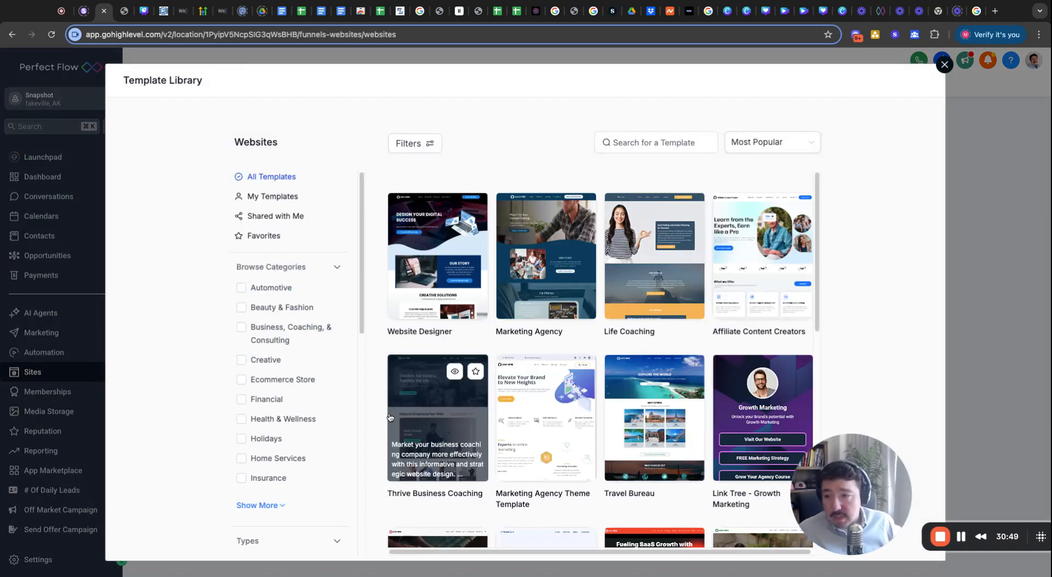
# Expand the template categories and filter the library to Real Estate.
pyautogui.scroll(-3, 284, 405)
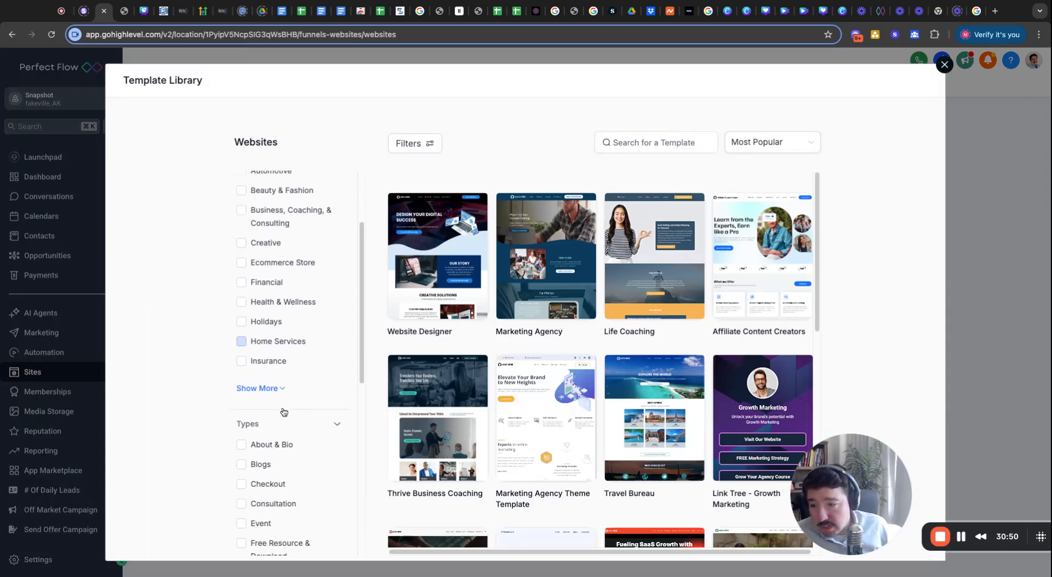
pyautogui.click(277, 378)
pyautogui.scroll(-1, 291, 374)
pyautogui.scroll(-2, 289, 371)
pyautogui.click(276, 360)
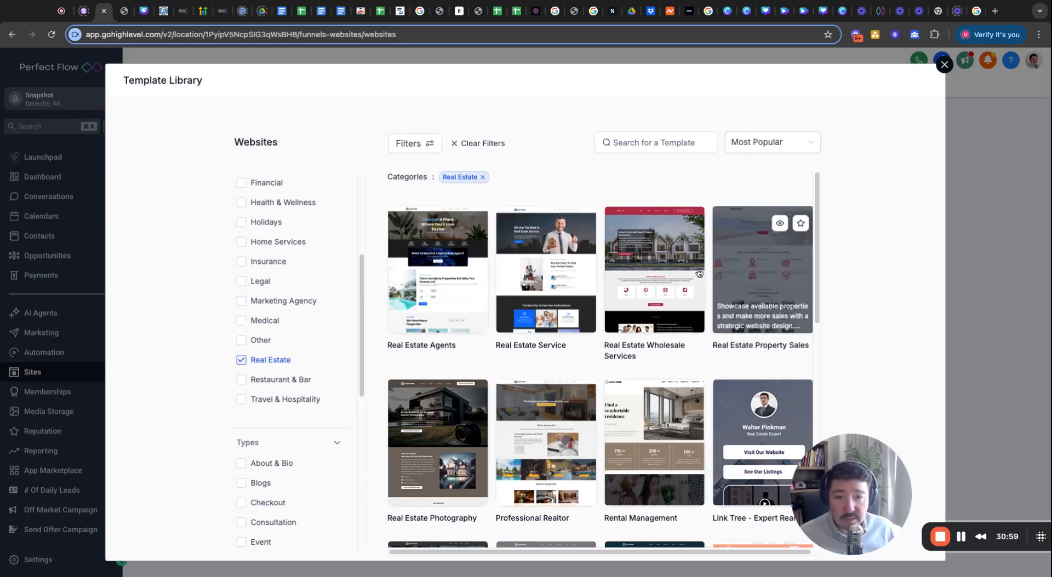
# Load more Real Estate templates and browse the full list.
pyautogui.scroll(-5, 547, 390)
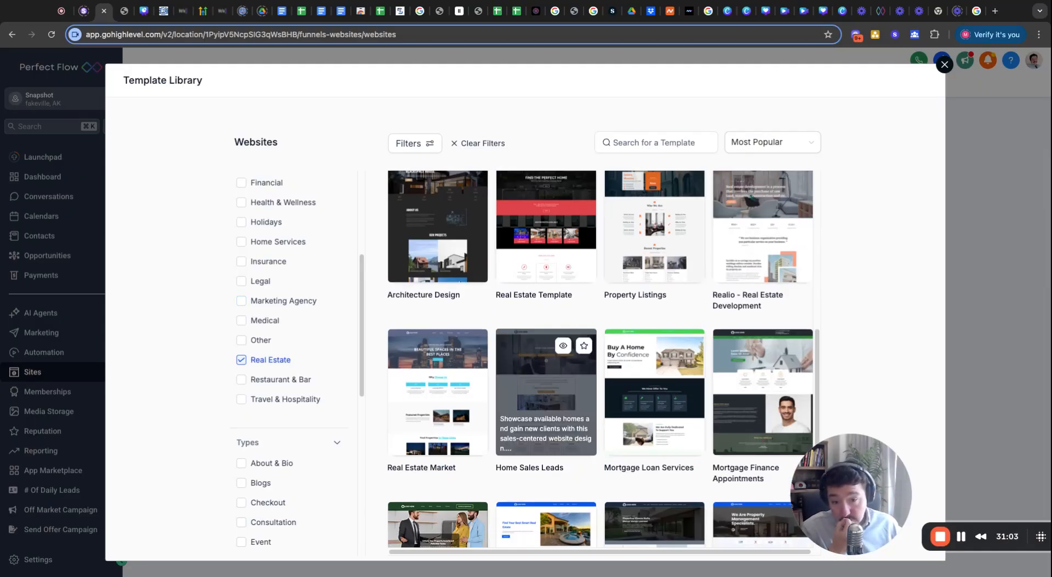
pyautogui.scroll(-3, 548, 383)
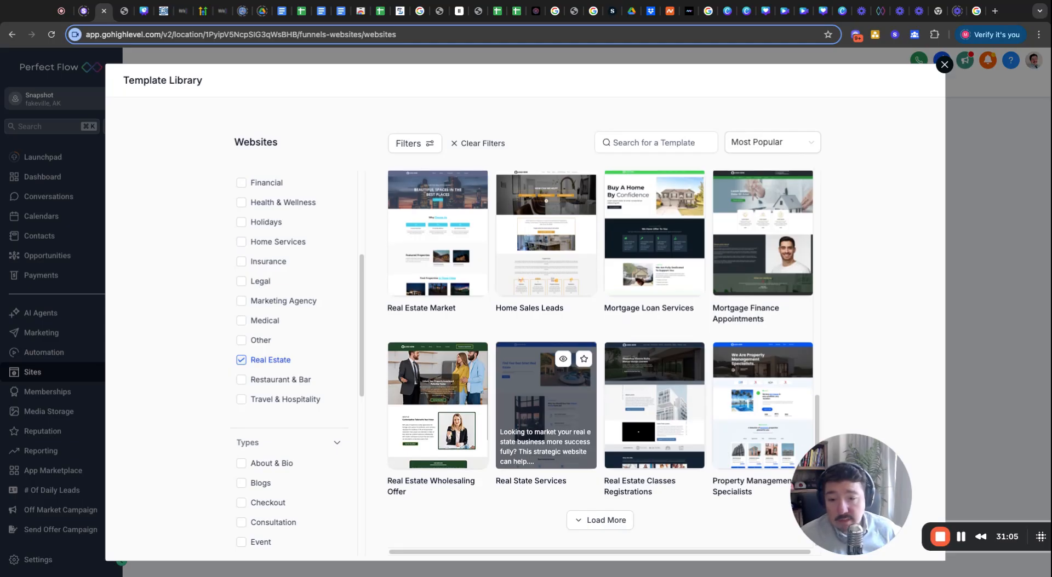
pyautogui.click(605, 523)
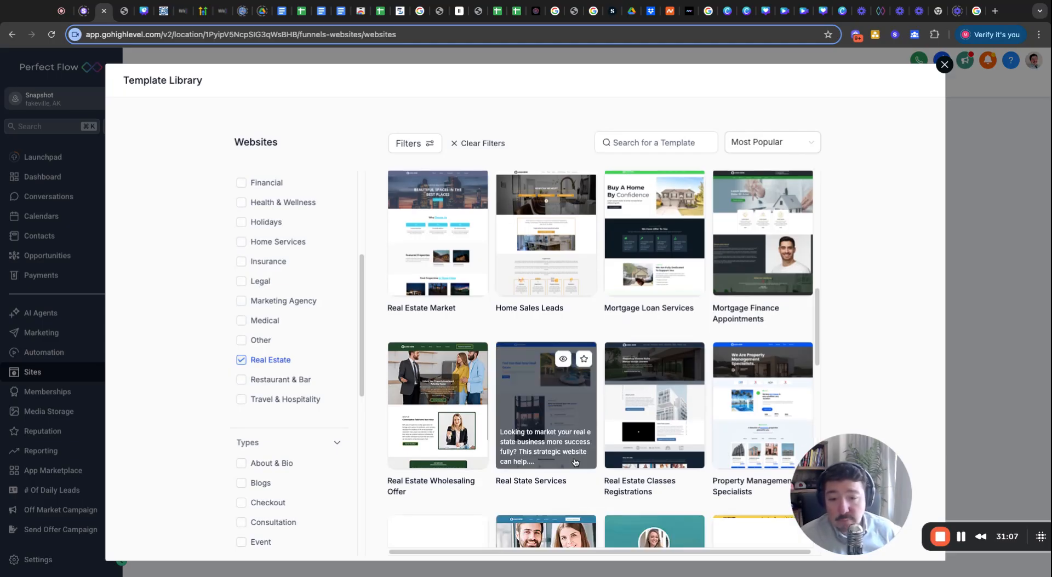
pyautogui.scroll(-3, 574, 460)
pyautogui.scroll(-5, 574, 460)
pyautogui.scroll(5, 577, 438)
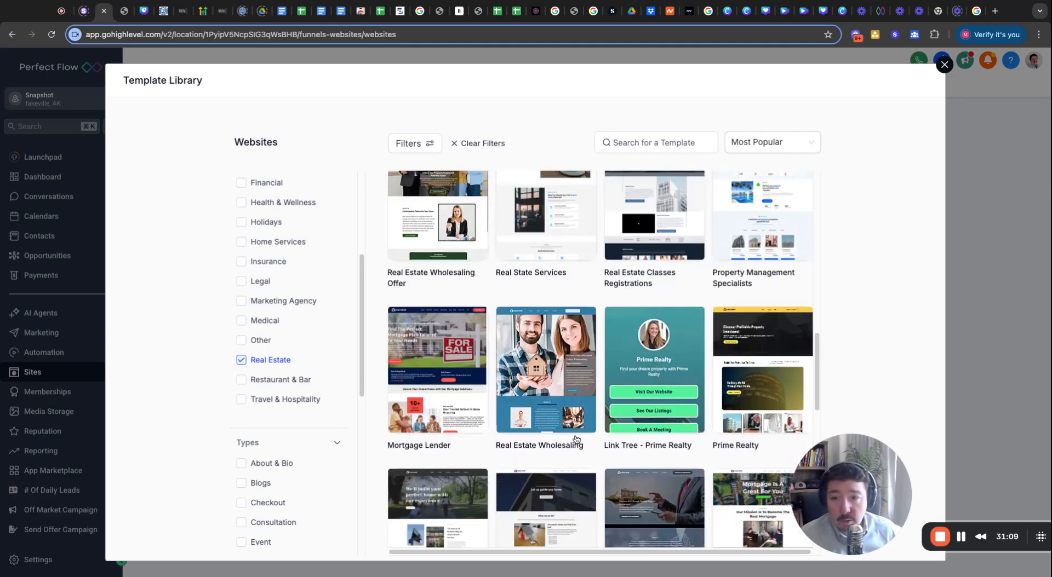
pyautogui.scroll(-4, 561, 456)
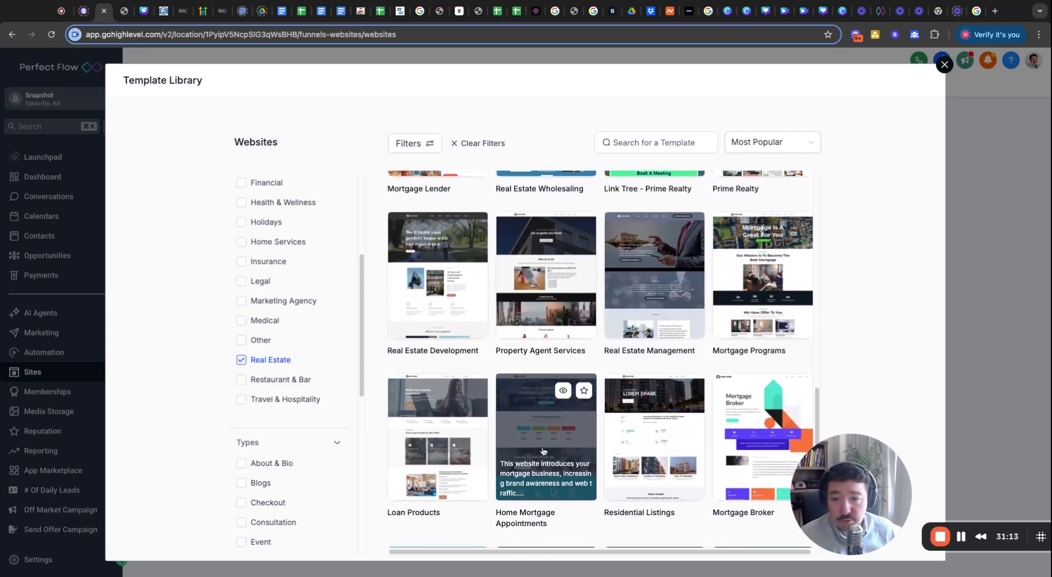
pyautogui.scroll(3, 550, 454)
pyautogui.scroll(9, 543, 451)
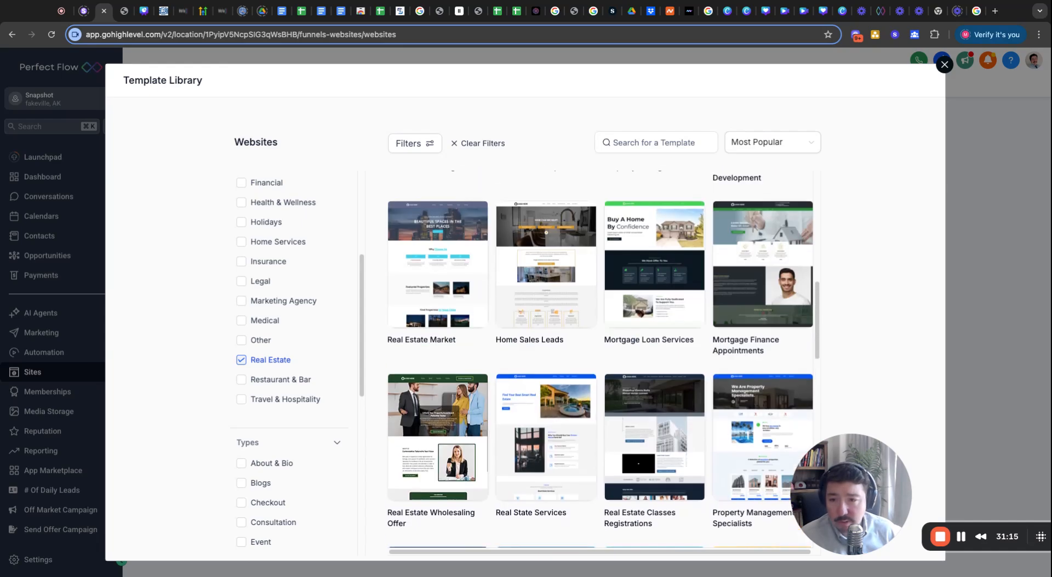
pyautogui.scroll(6, 545, 454)
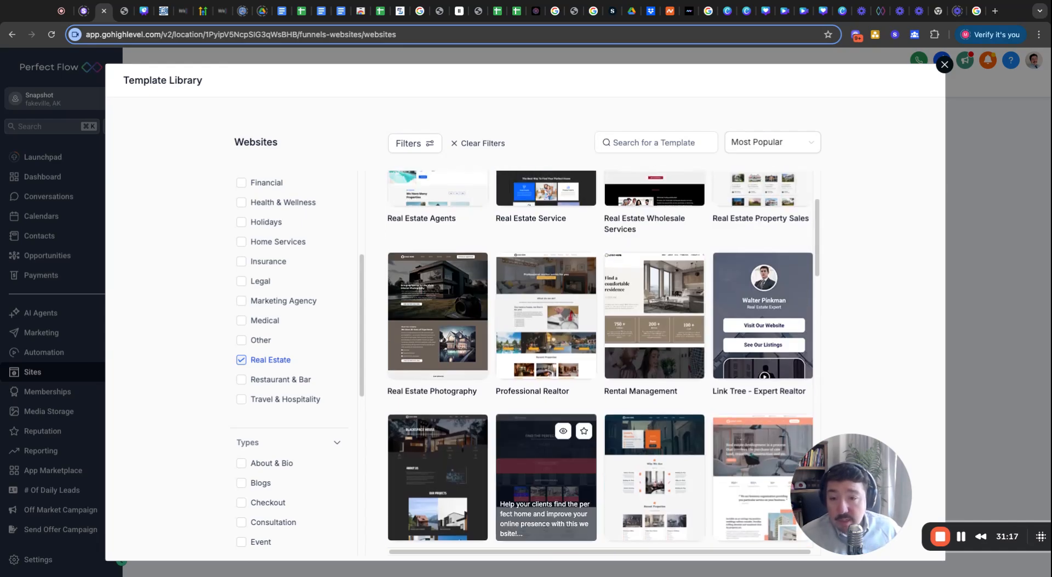
pyautogui.scroll(3, 546, 454)
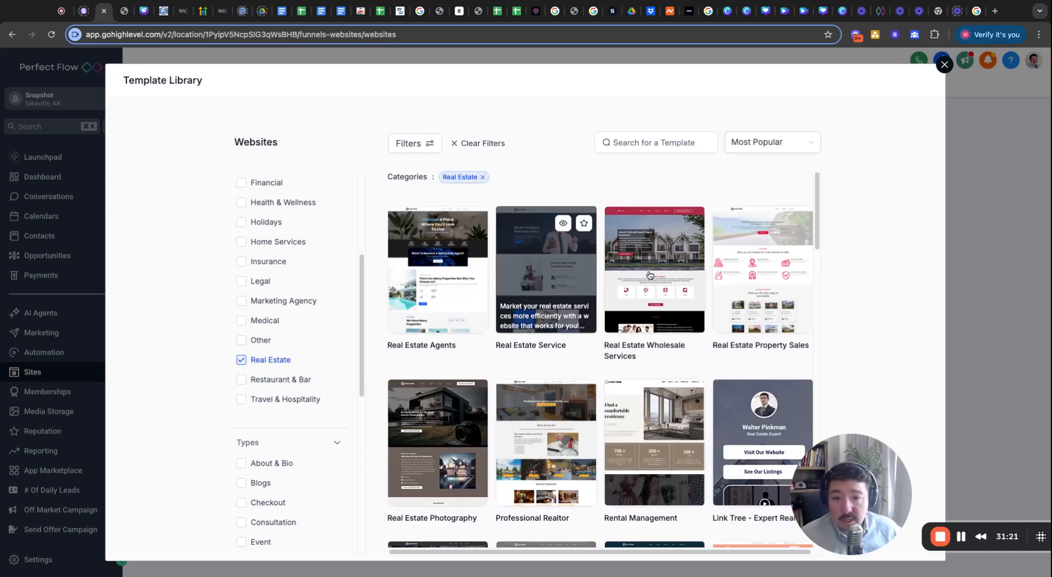
# Open the Real Estate Wholesale Services template and add it as a new website.
pyautogui.click(663, 259)
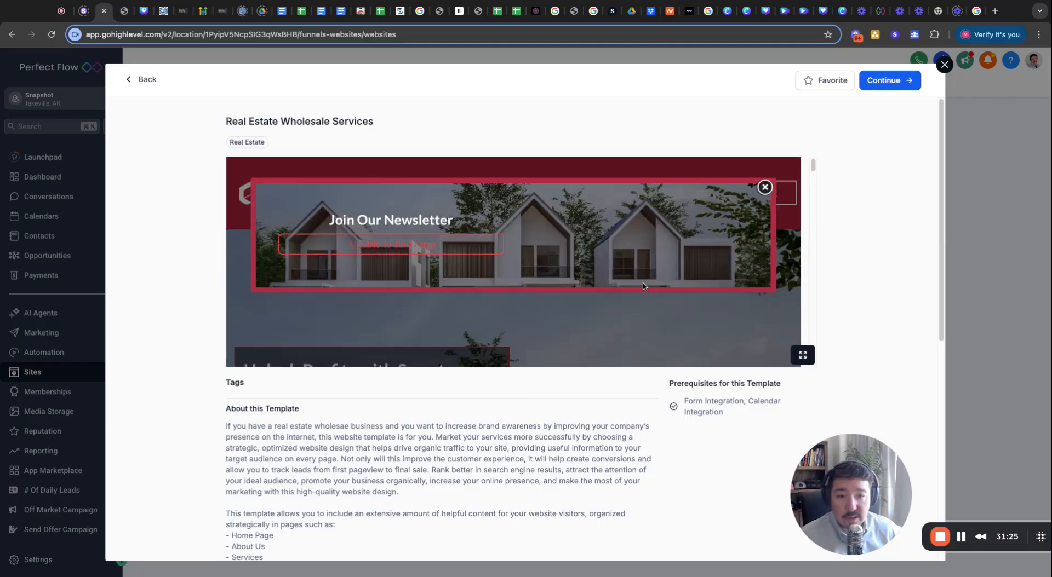
pyautogui.click(882, 83)
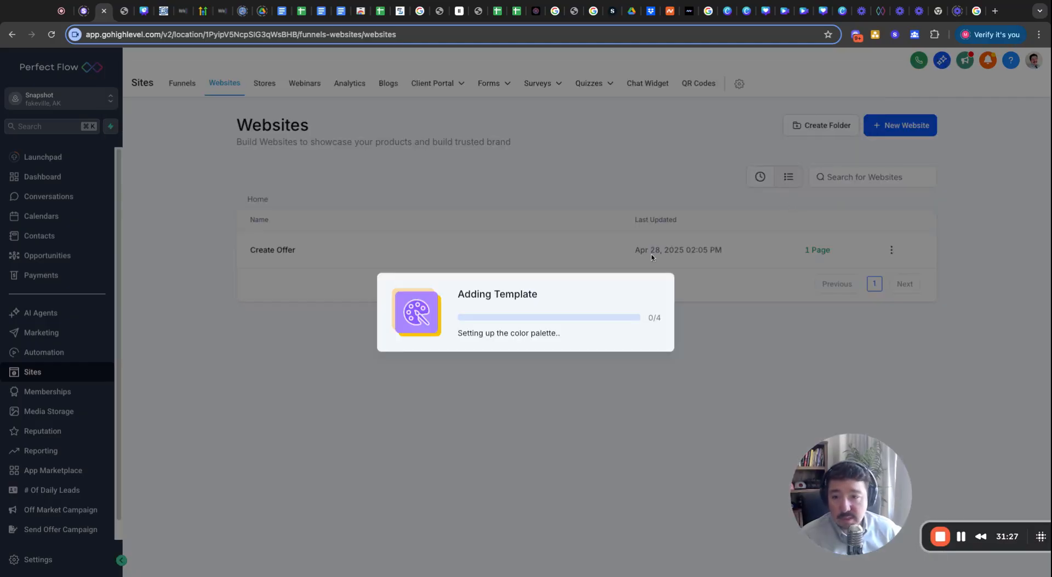
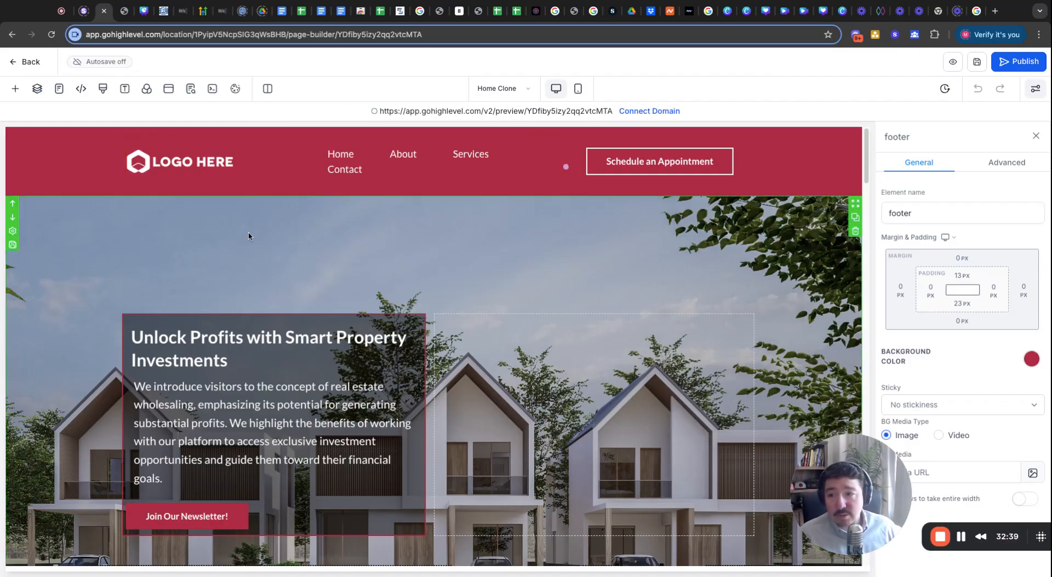
# Select the header navigation menu and delete its Home and About links.
pyautogui.scroll(-20, 383, 329)
pyautogui.scroll(15, 517, 407)
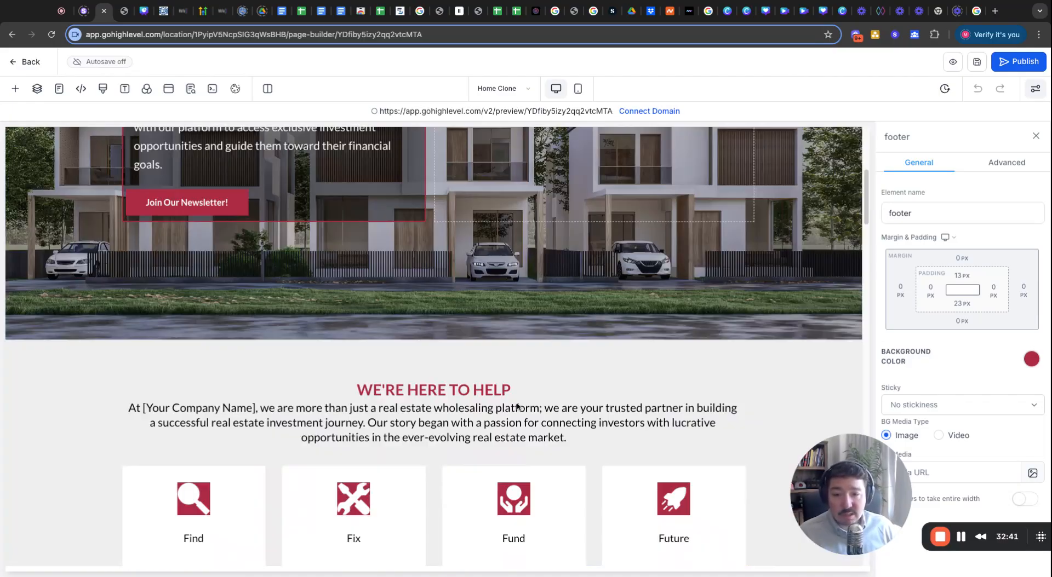
pyautogui.scroll(10, 518, 406)
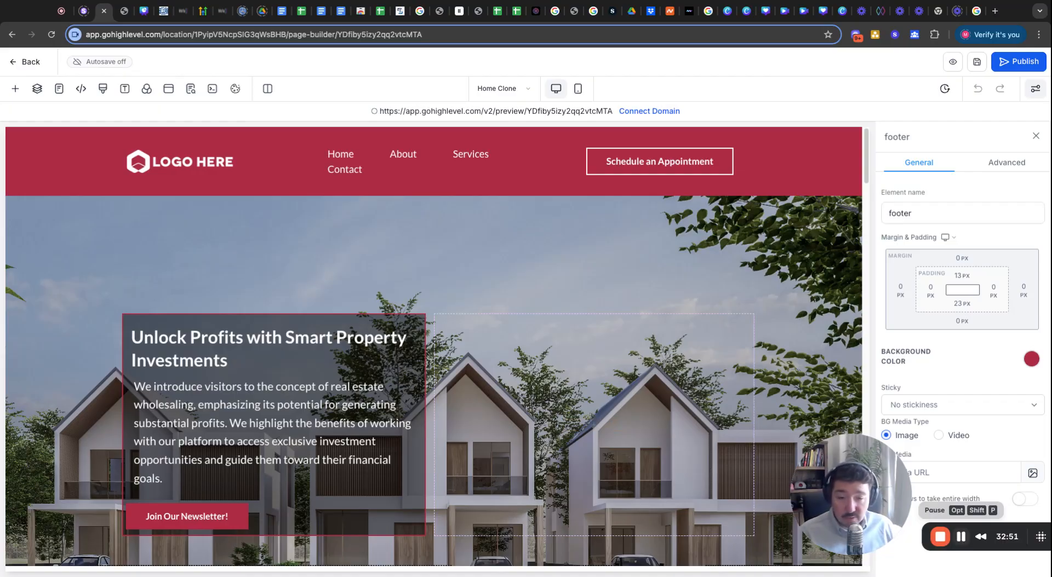
pyautogui.click(375, 190)
pyautogui.scroll(-5, 966, 437)
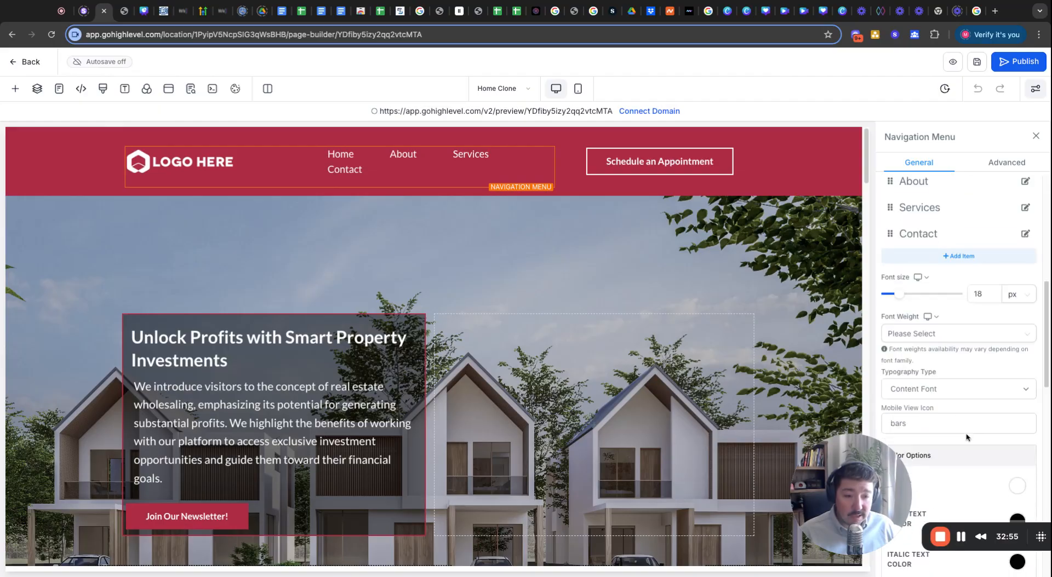
pyautogui.scroll(4, 965, 407)
pyautogui.scroll(-2, 996, 356)
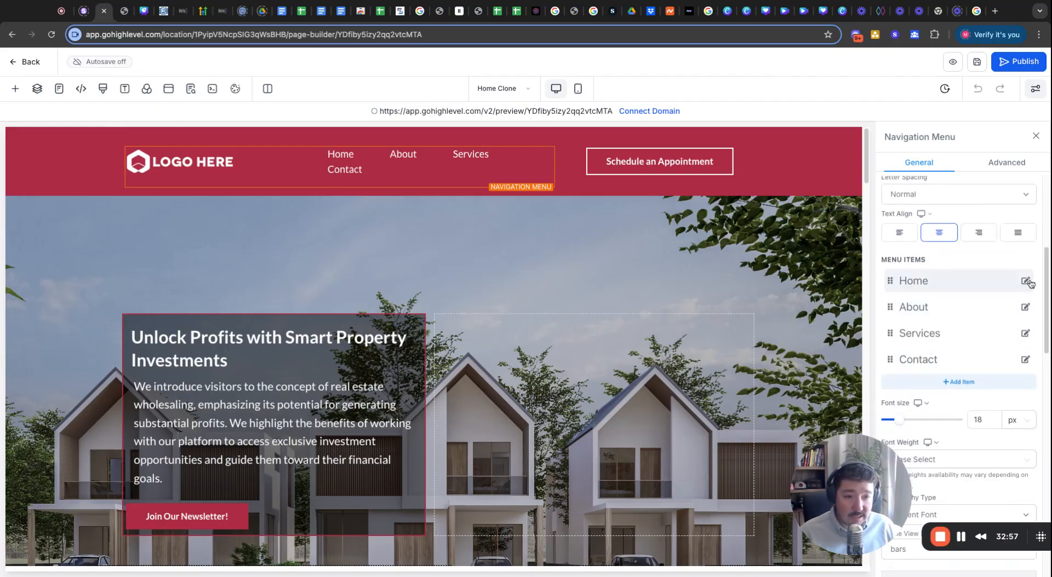
pyautogui.click(1026, 281)
pyautogui.click(430, 384)
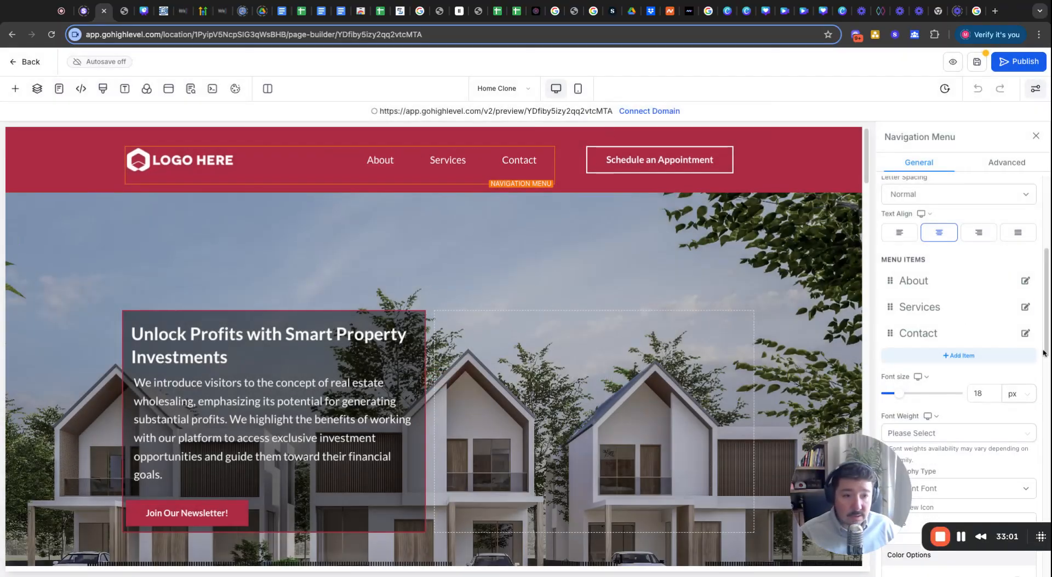
pyautogui.click(1025, 281)
pyautogui.click(428, 391)
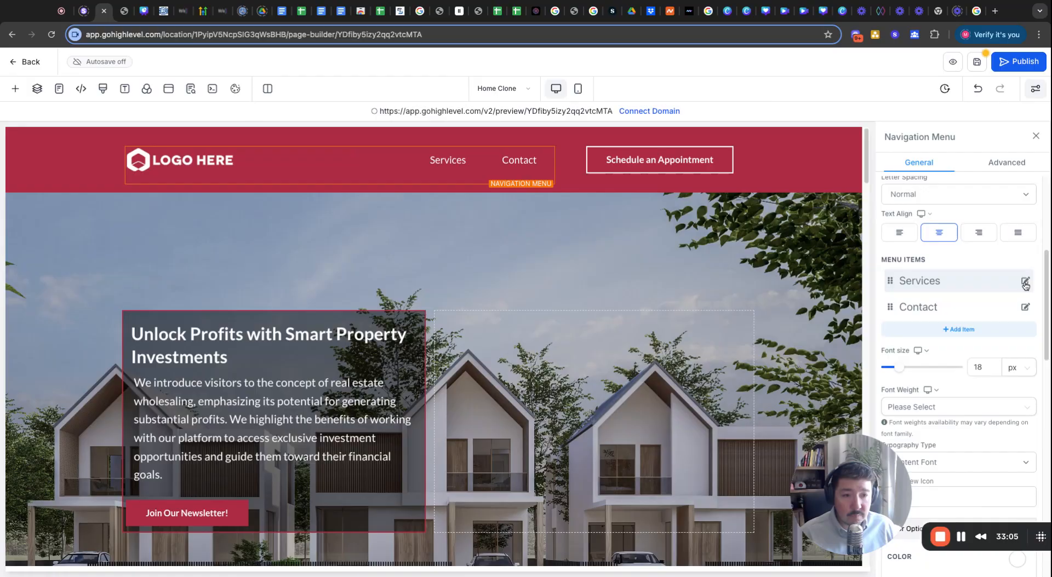
# Delete the Services and Contact links and the Schedule an Appointment button.
pyautogui.click(1025, 281)
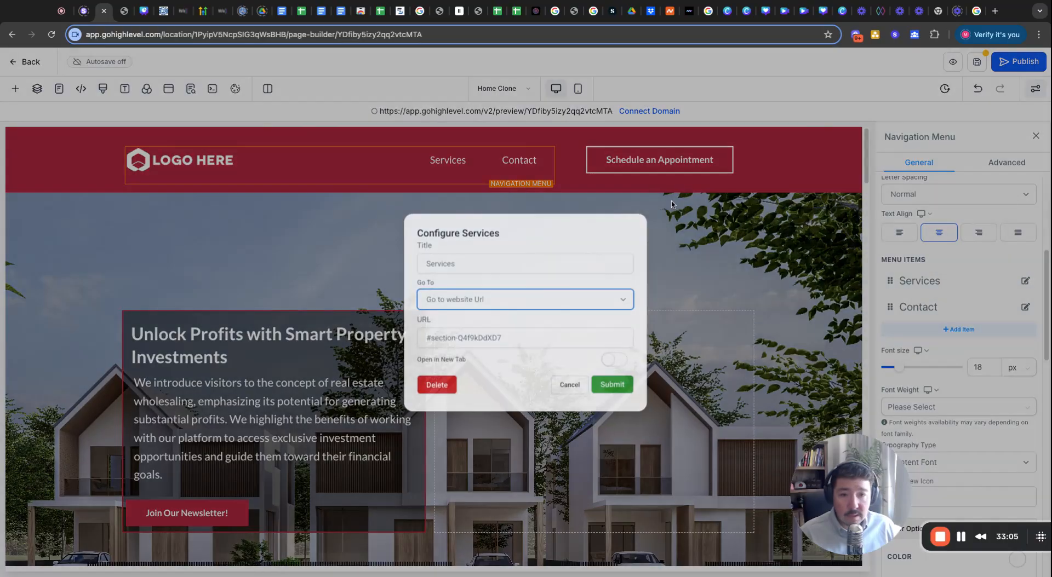
pyautogui.click(436, 385)
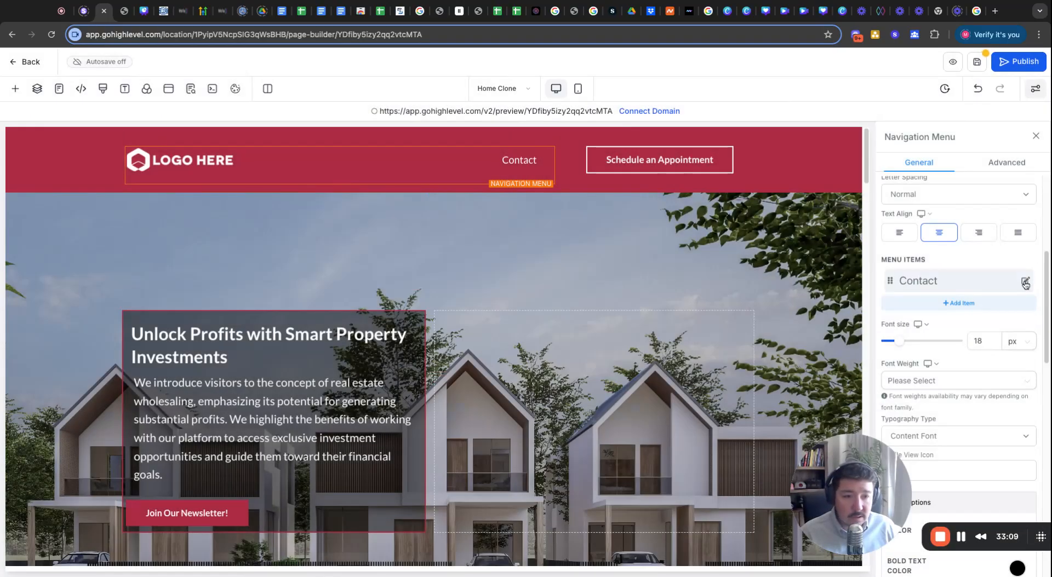
pyautogui.click(1025, 281)
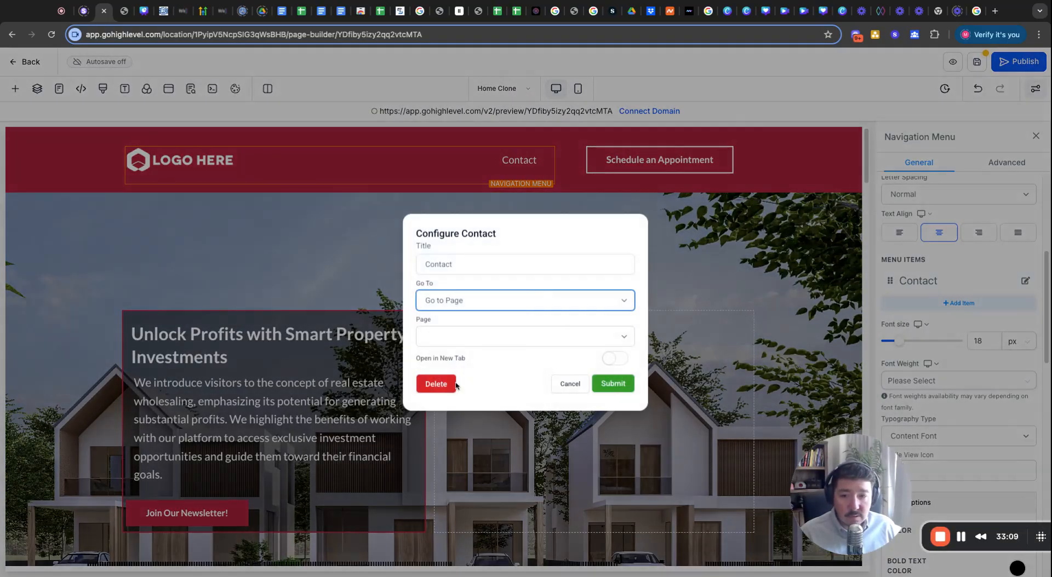
pyautogui.click(436, 384)
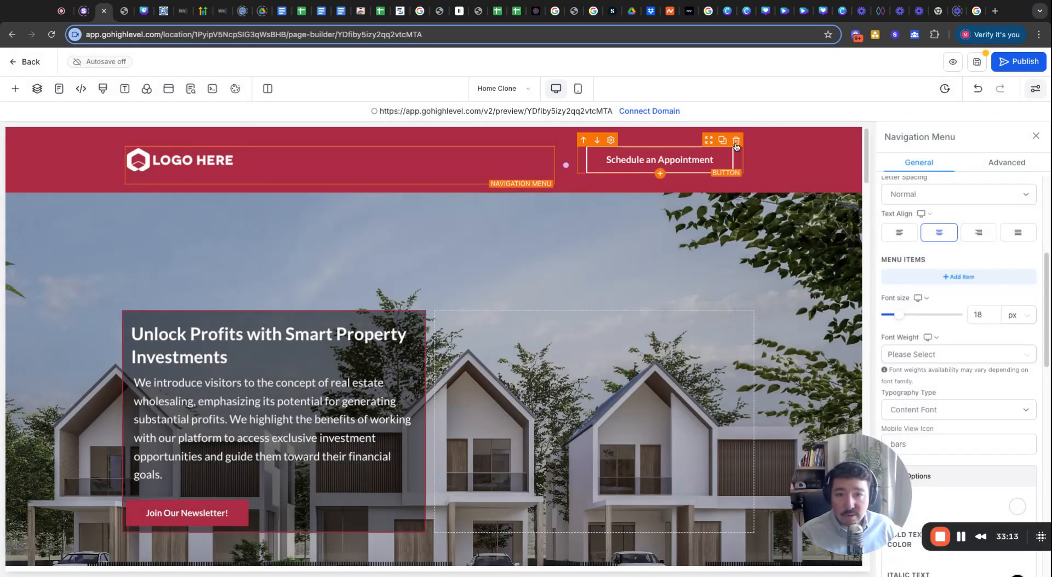
pyautogui.click(735, 141)
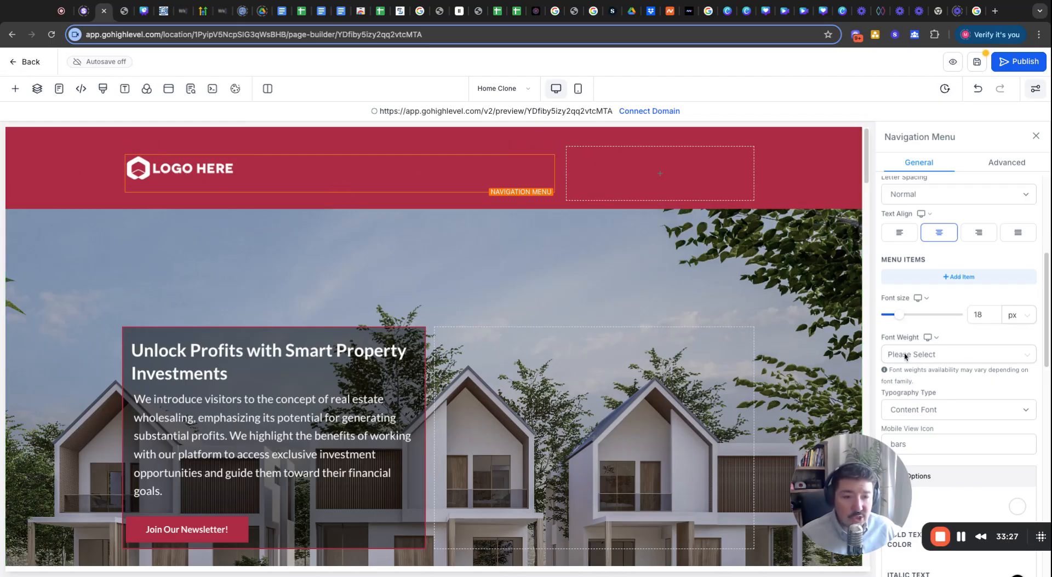
# Upload the Skippity Logo png to Media Storage and set it as the header's brand logo.
pyautogui.scroll(-10, 981, 355)
pyautogui.scroll(-4, 981, 355)
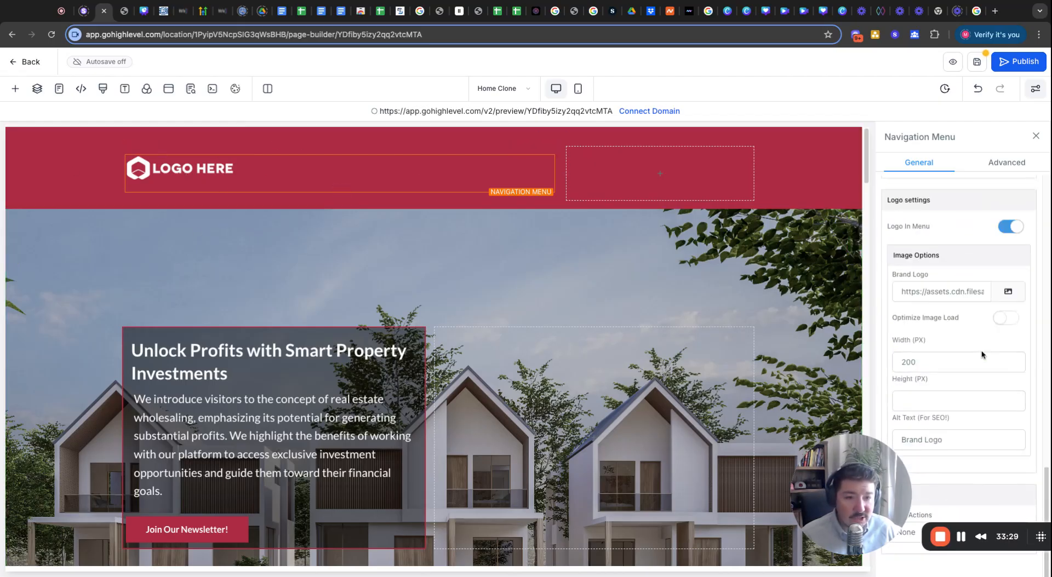
pyautogui.click(1007, 290)
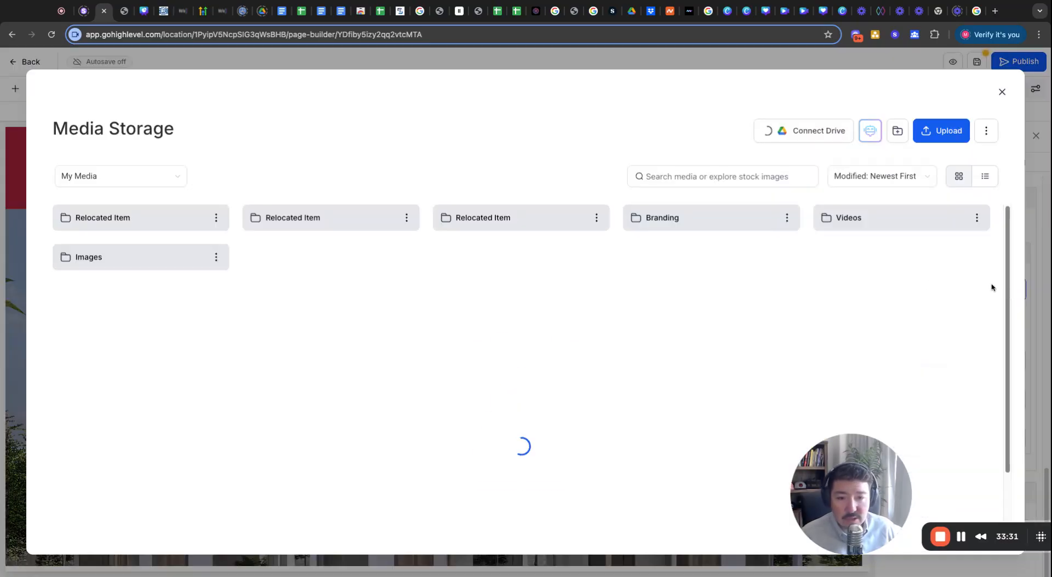
pyautogui.click(961, 539)
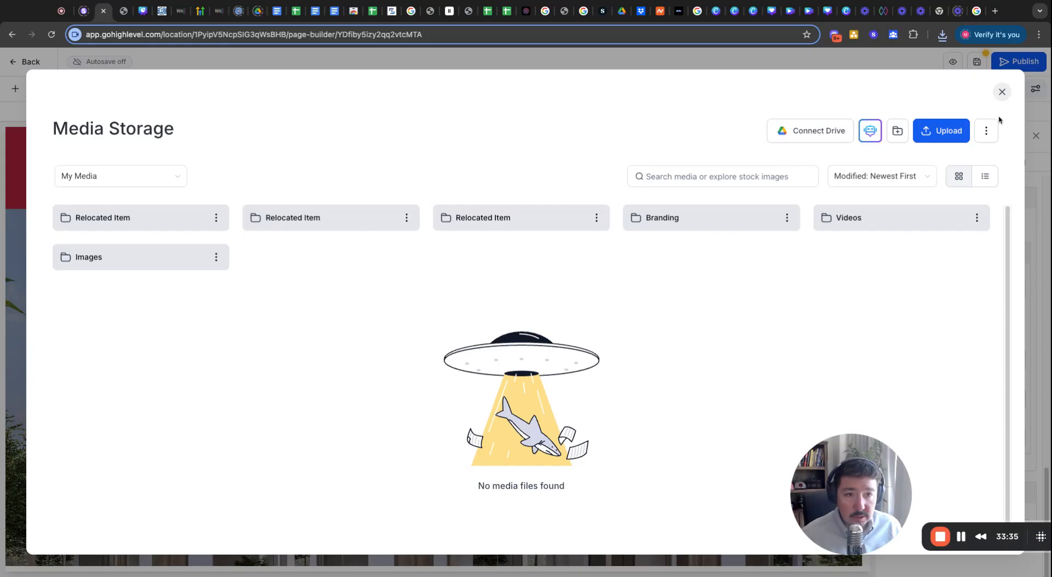
pyautogui.click(947, 135)
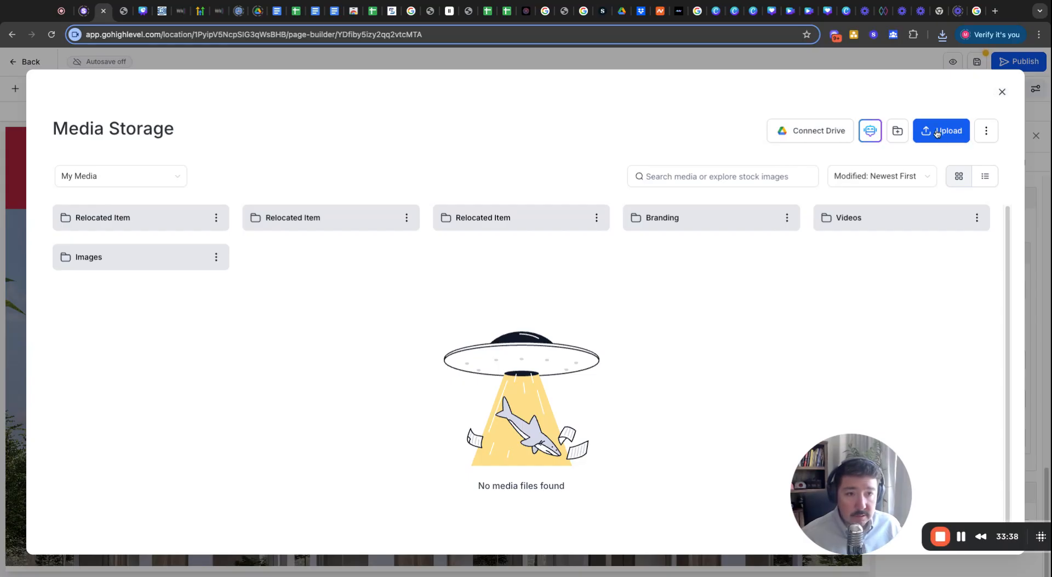
pyautogui.click(612, 356)
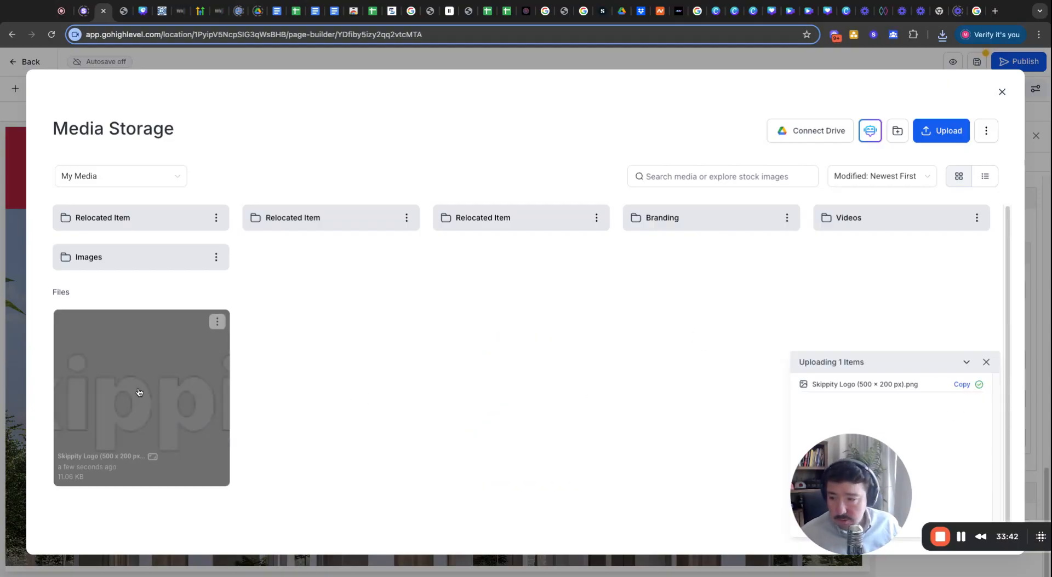
pyautogui.click(139, 393)
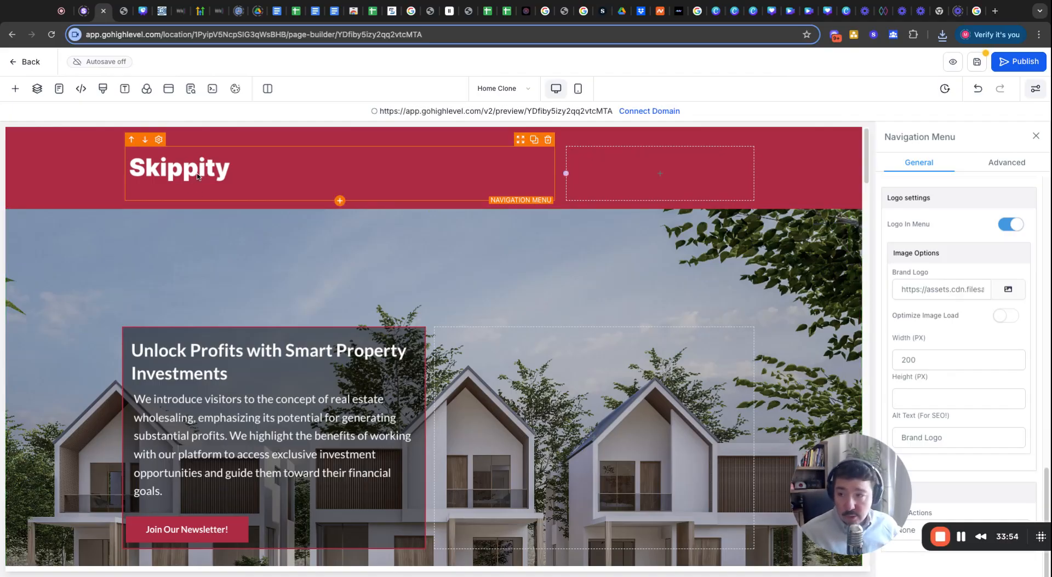
pyautogui.scroll(-10, 271, 395)
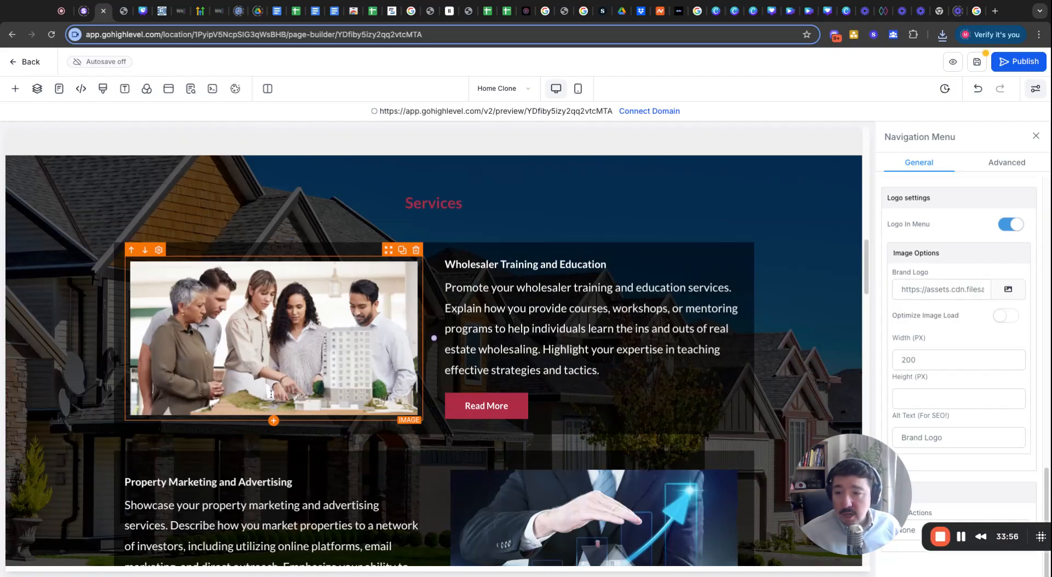
pyautogui.scroll(-15, 271, 395)
pyautogui.scroll(20, 285, 383)
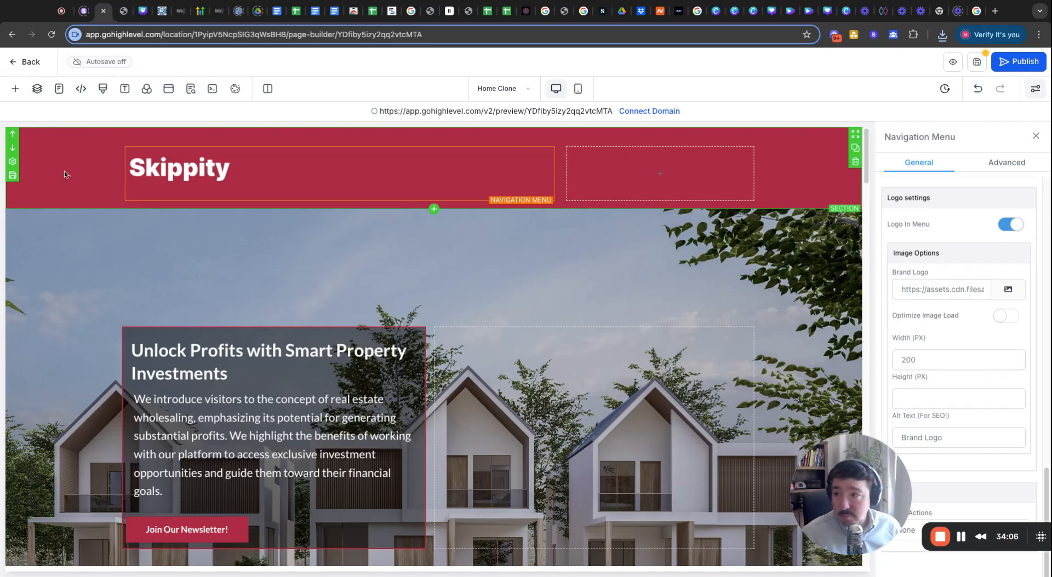
# Save the Home Clone page edits after the unsaved-changes warning.
pyautogui.click(38, 89)
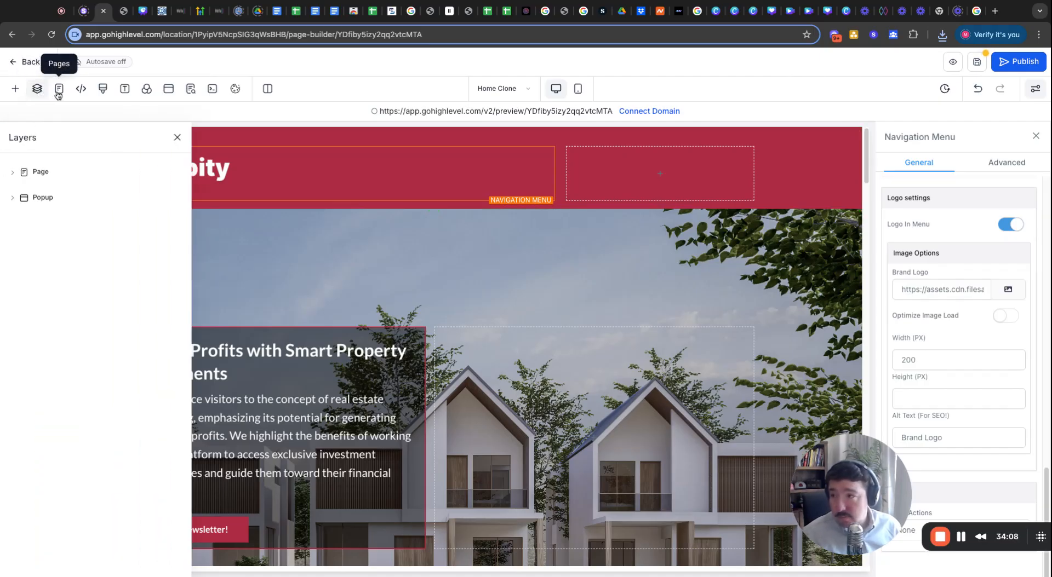
pyautogui.click(58, 90)
pyautogui.scroll(-1, 88, 283)
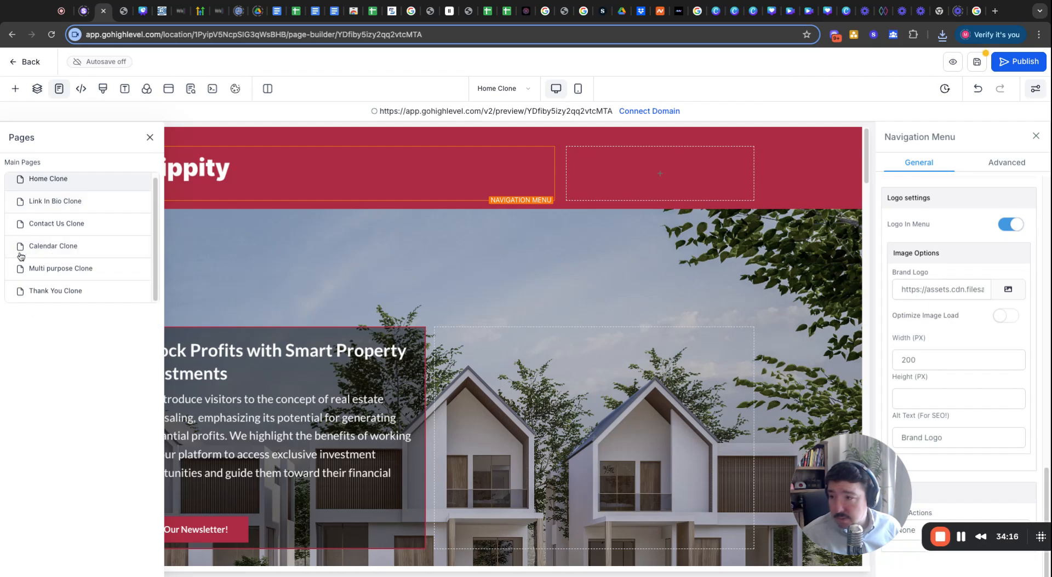
pyautogui.click(36, 228)
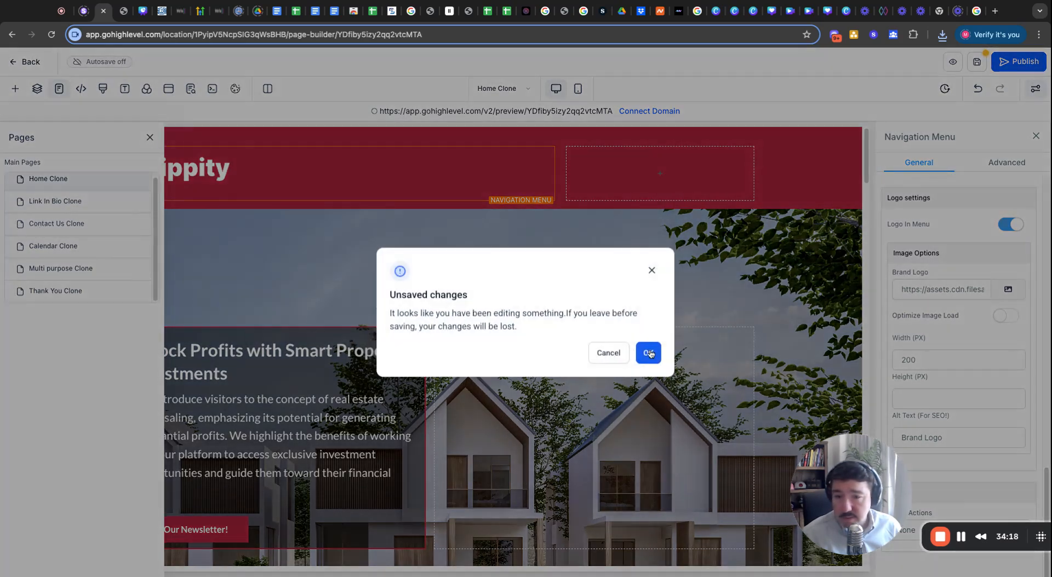
pyautogui.click(651, 270)
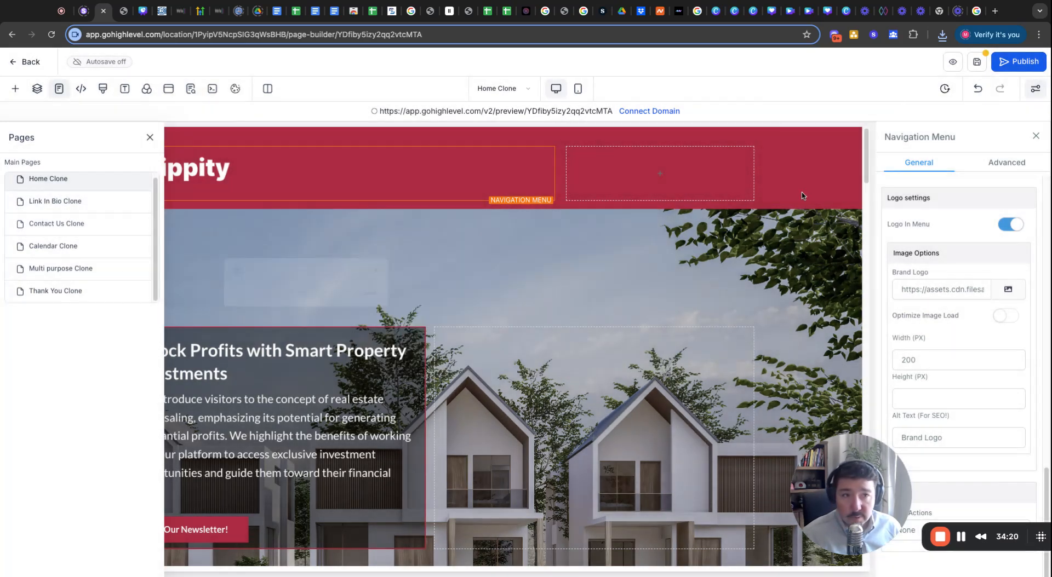
pyautogui.click(977, 62)
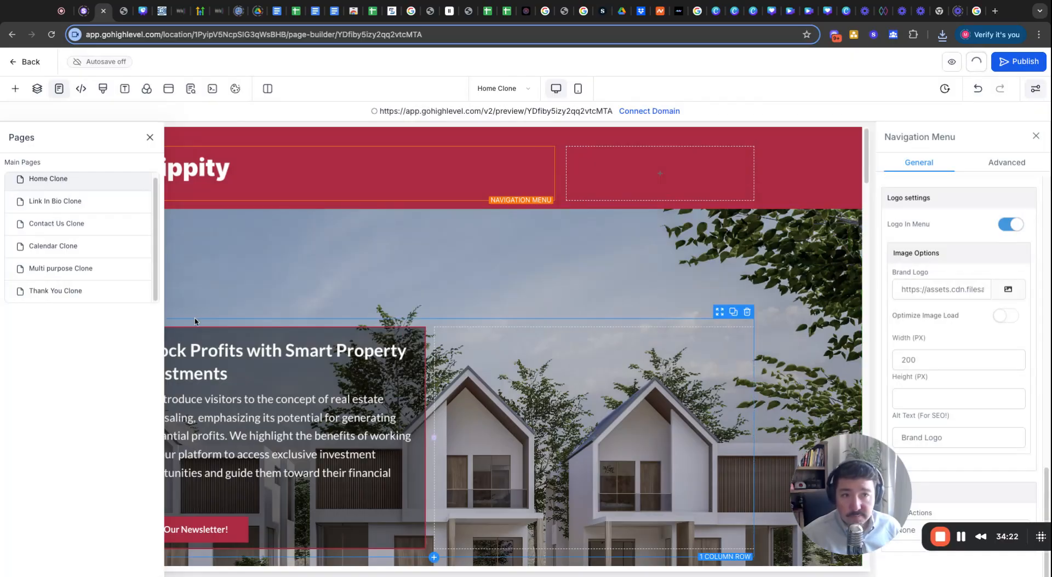
# Open the Contact Us Clone page from the Pages list for editing.
pyautogui.click(190, 88)
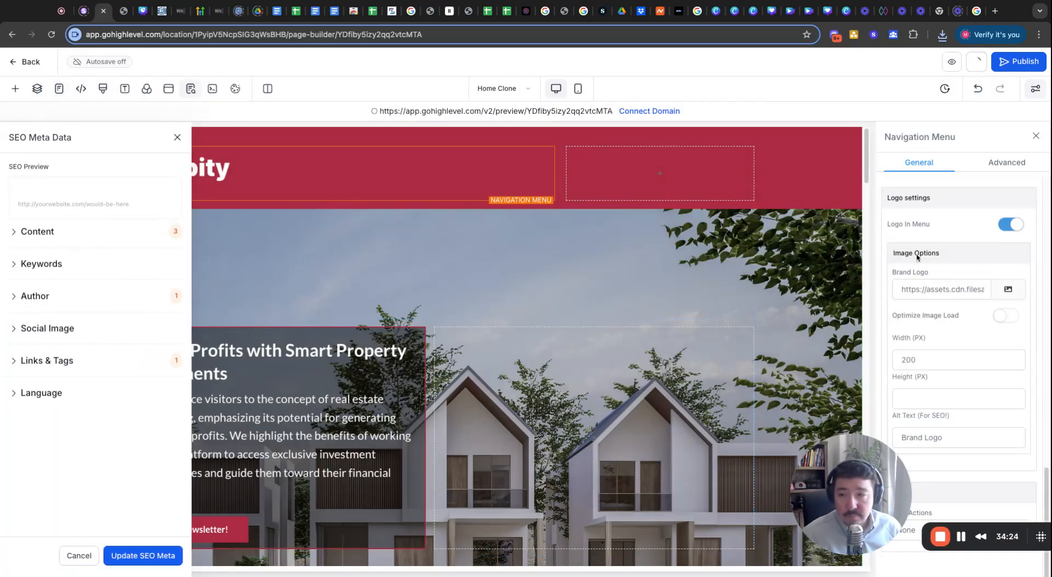
pyautogui.click(177, 138)
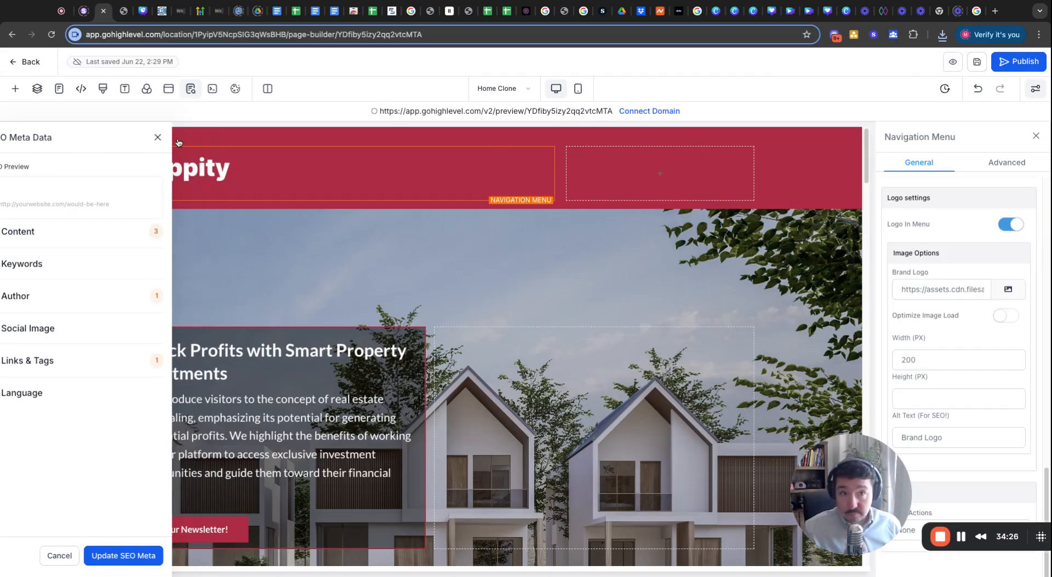
pyautogui.click(60, 96)
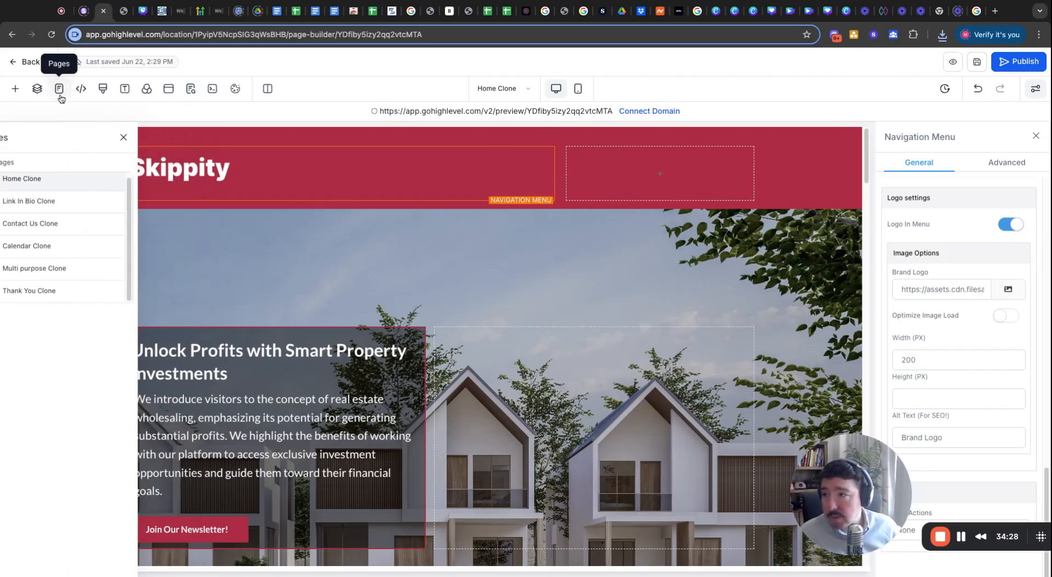
pyautogui.click(62, 229)
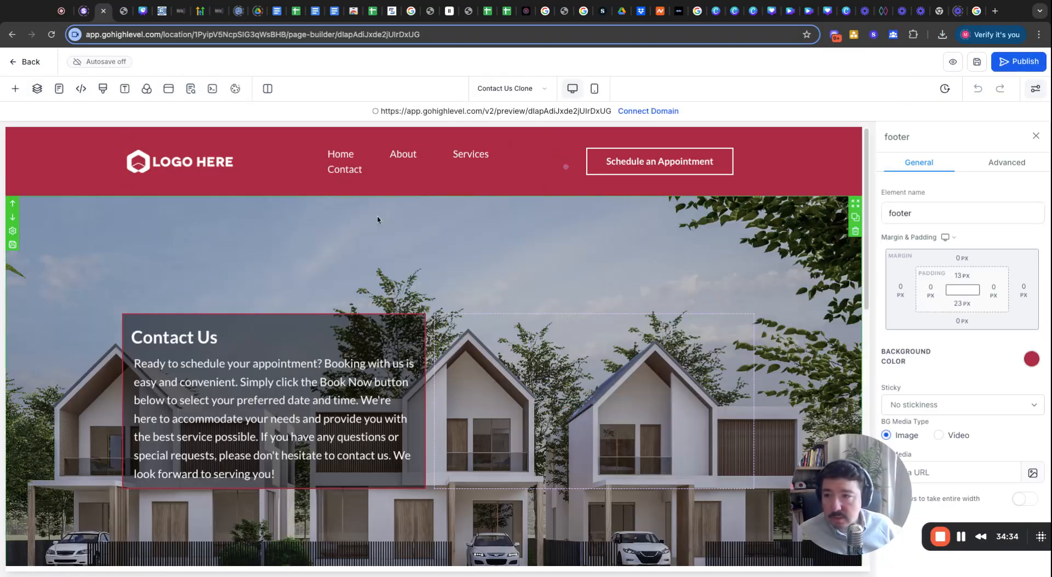
# Delete the FAQs section, the form column, the Get In Touch section and the Contact Us hero.
pyautogui.click(84, 151)
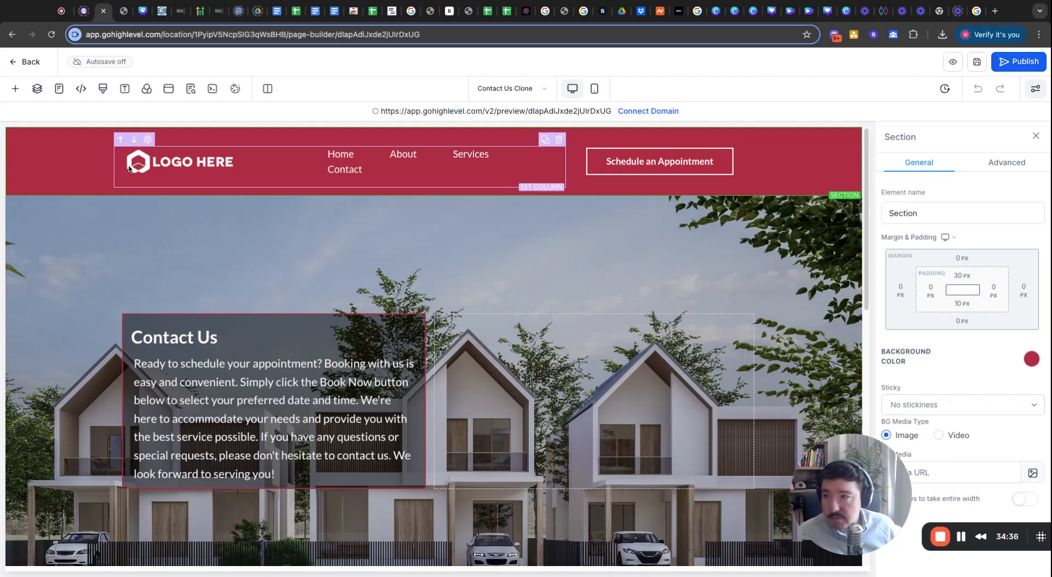
pyautogui.scroll(-2, 354, 302)
pyautogui.scroll(-10, 355, 302)
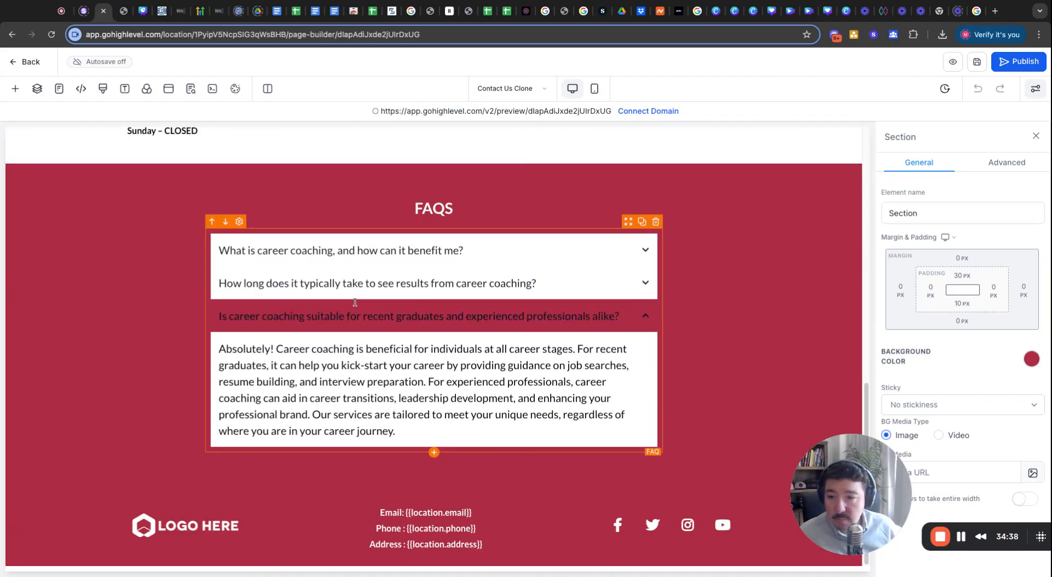
pyautogui.scroll(10, 354, 302)
pyautogui.scroll(-10, 355, 302)
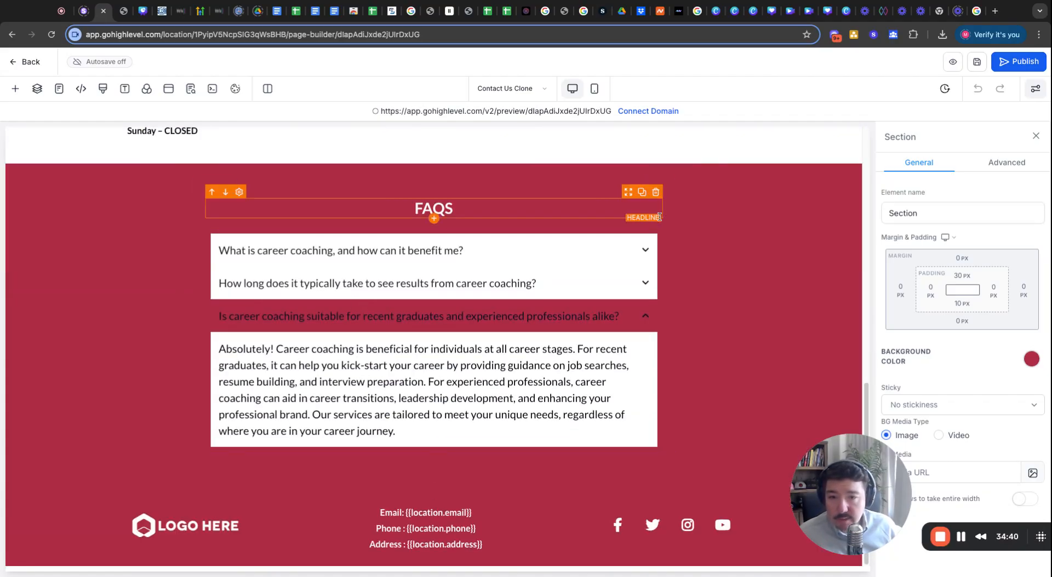
pyautogui.click(855, 200)
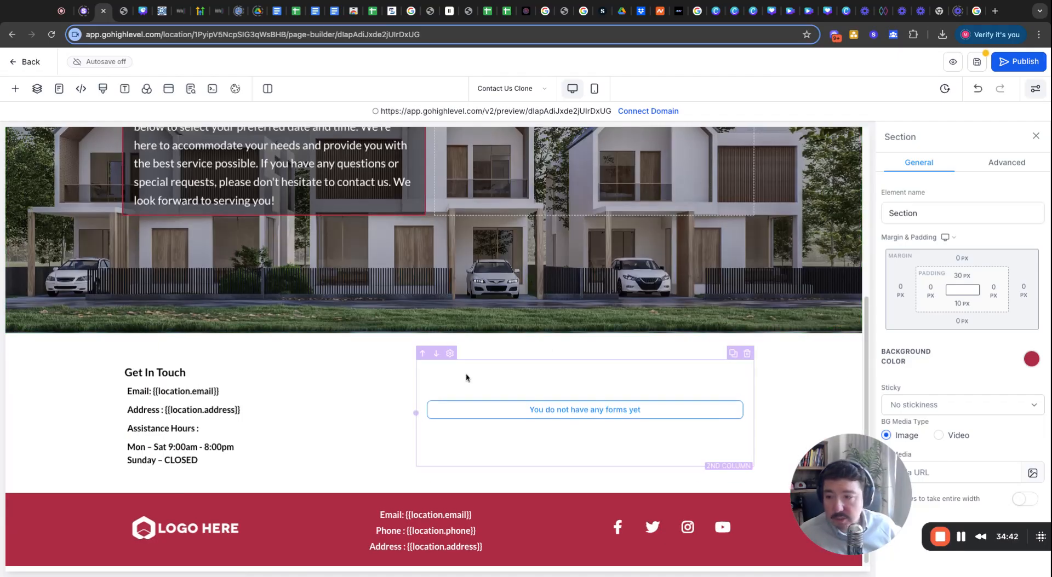
pyautogui.click(747, 356)
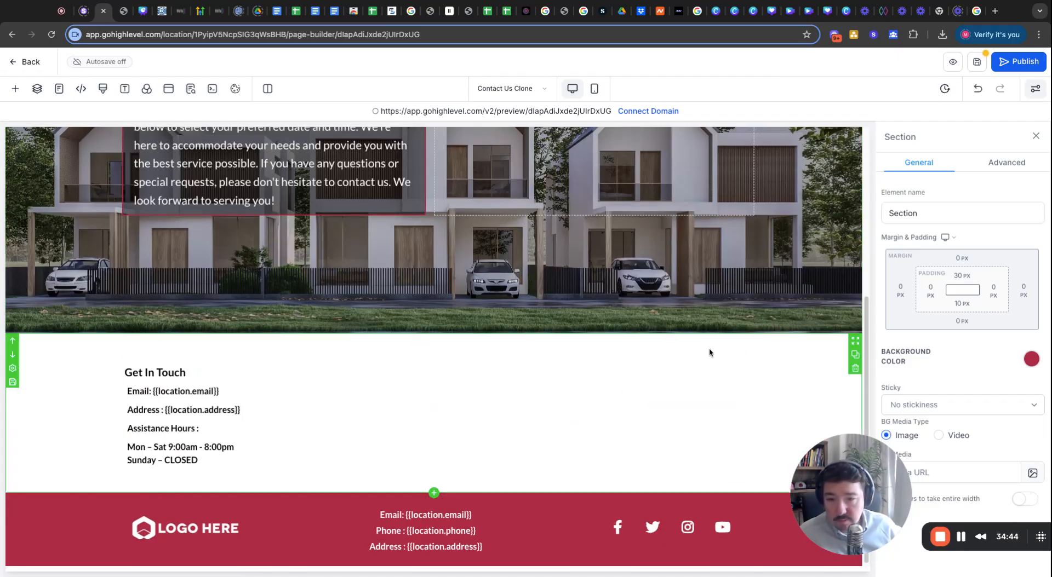
pyautogui.click(855, 375)
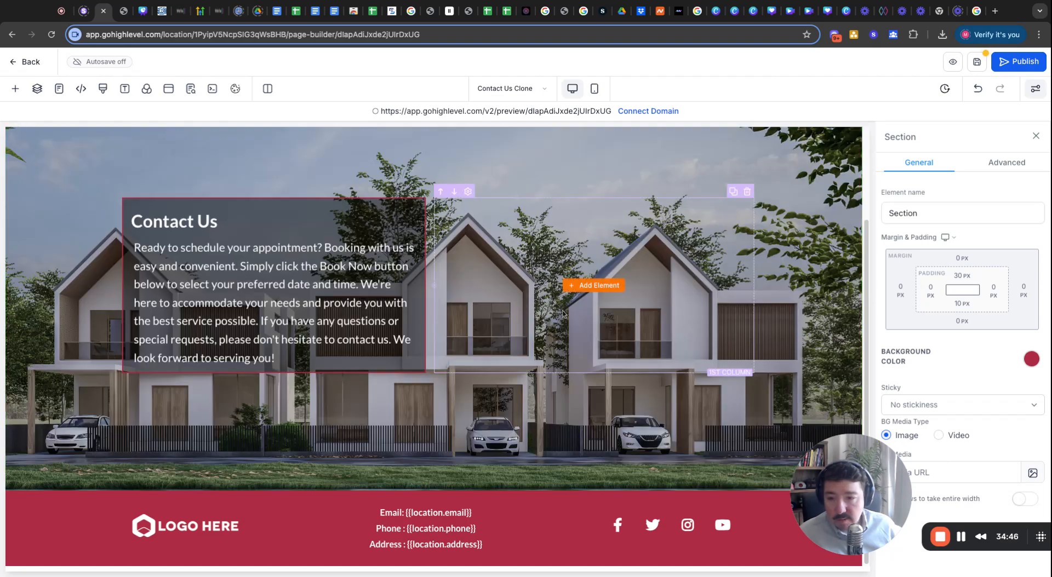
pyautogui.scroll(3, 844, 216)
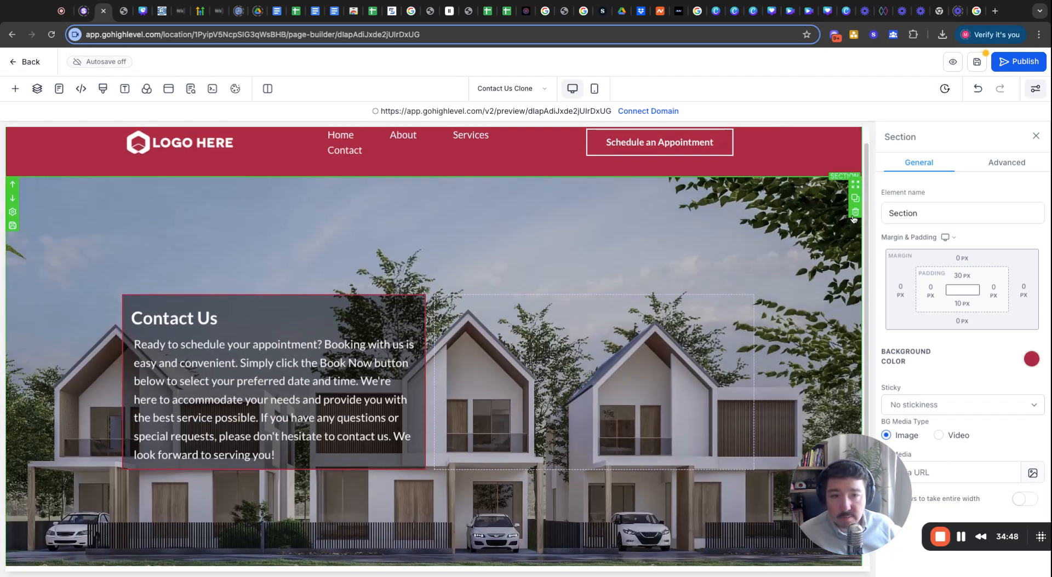
pyautogui.click(855, 213)
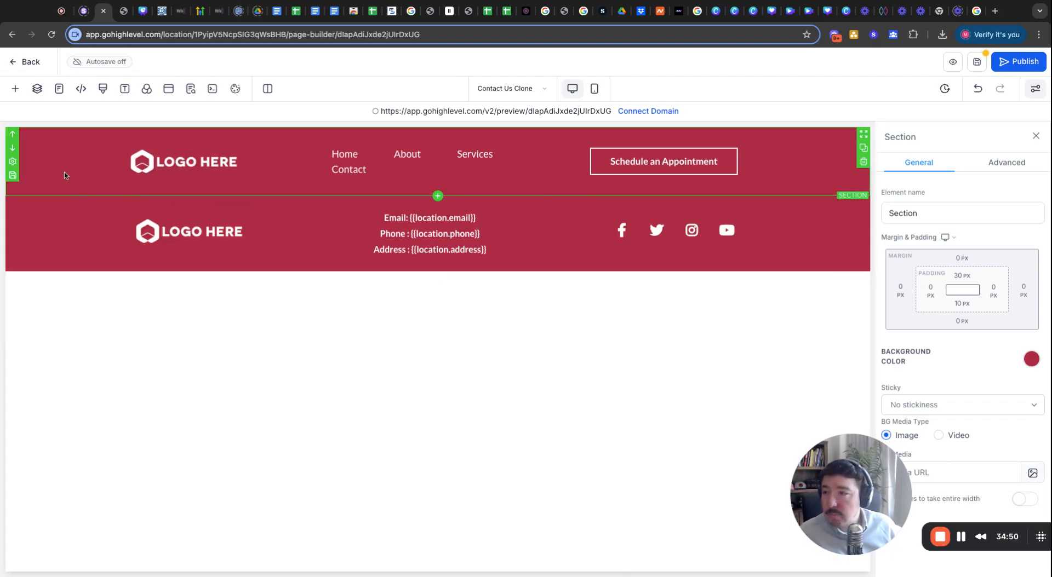
# Delete the Home, About, Services and Contact links from the Contact Us Clone header menu.
pyautogui.click(186, 166)
pyautogui.scroll(-5, 1009, 458)
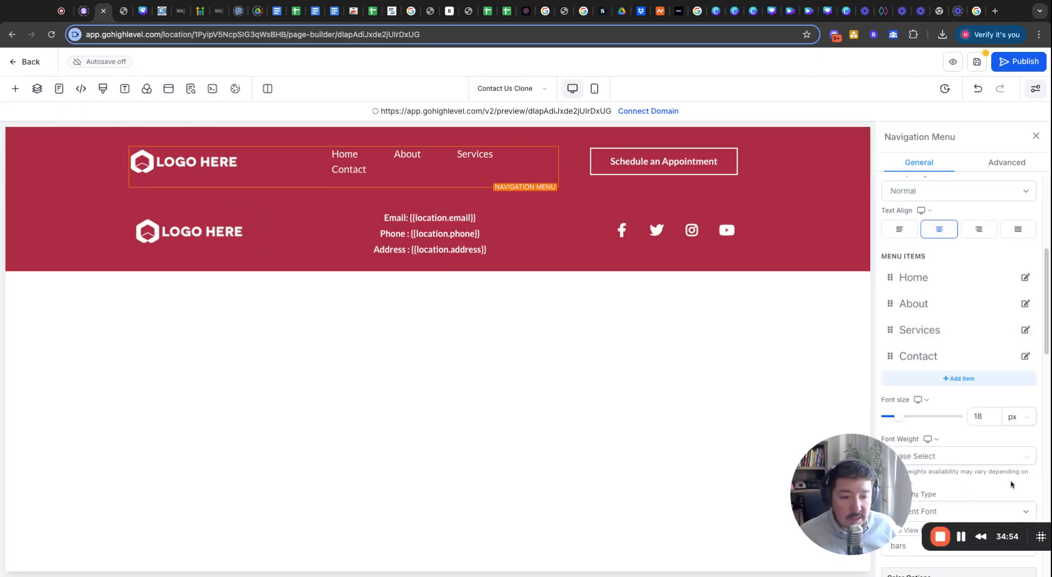
pyautogui.scroll(3, 948, 364)
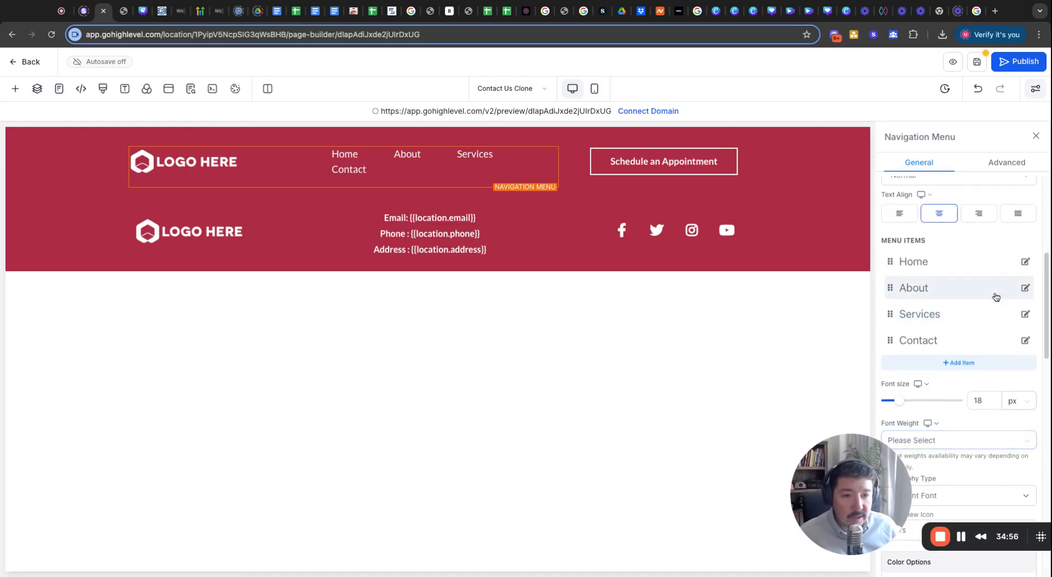
pyautogui.click(1024, 264)
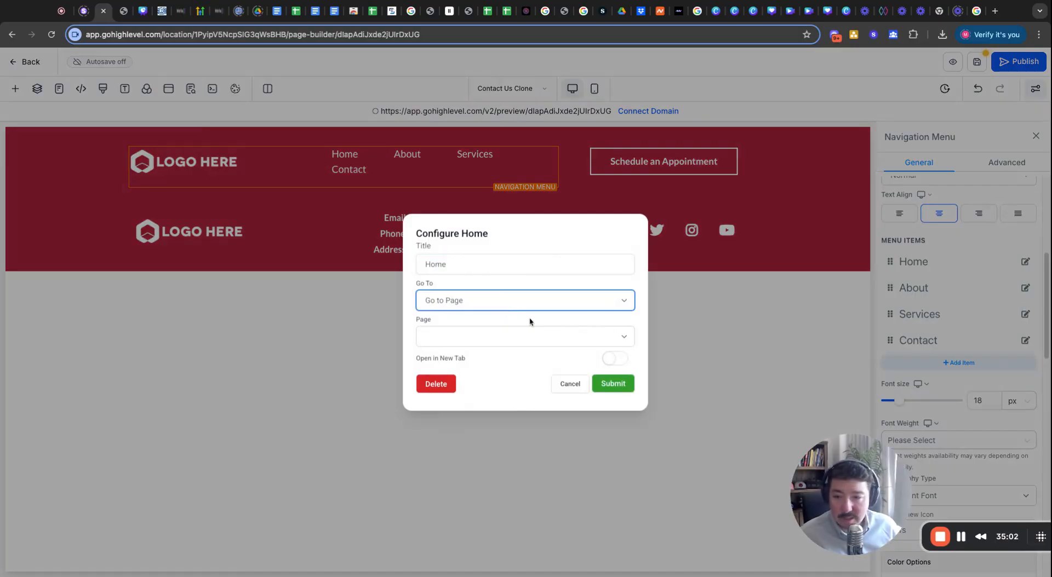
pyautogui.click(437, 383)
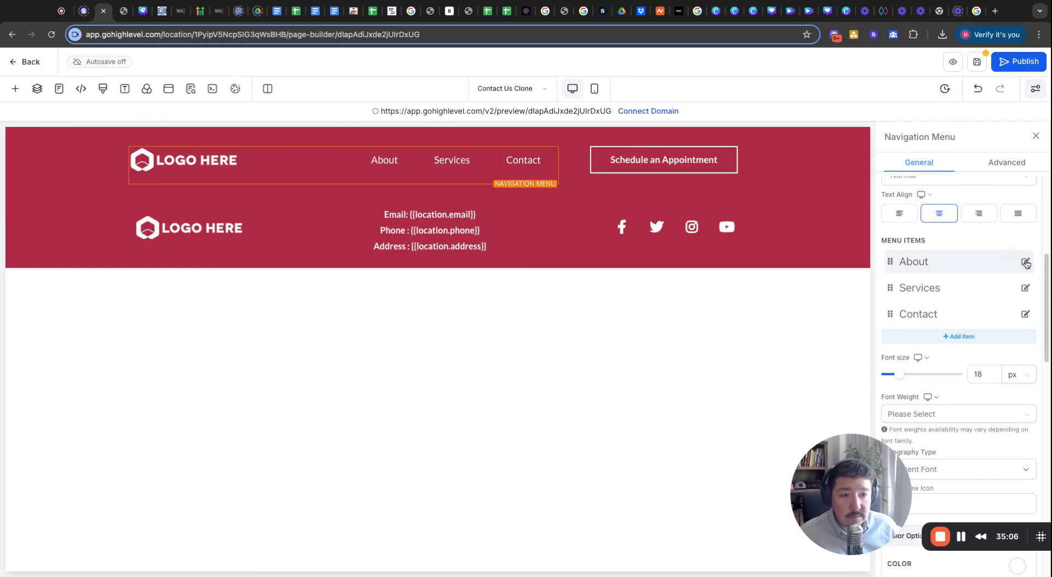
pyautogui.click(1025, 262)
pyautogui.click(435, 384)
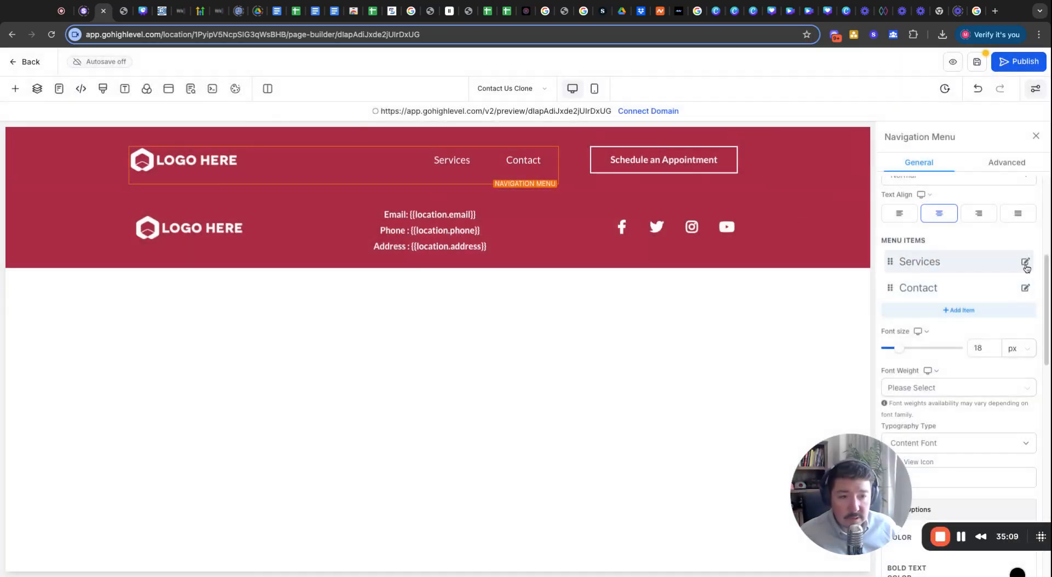
pyautogui.click(1025, 263)
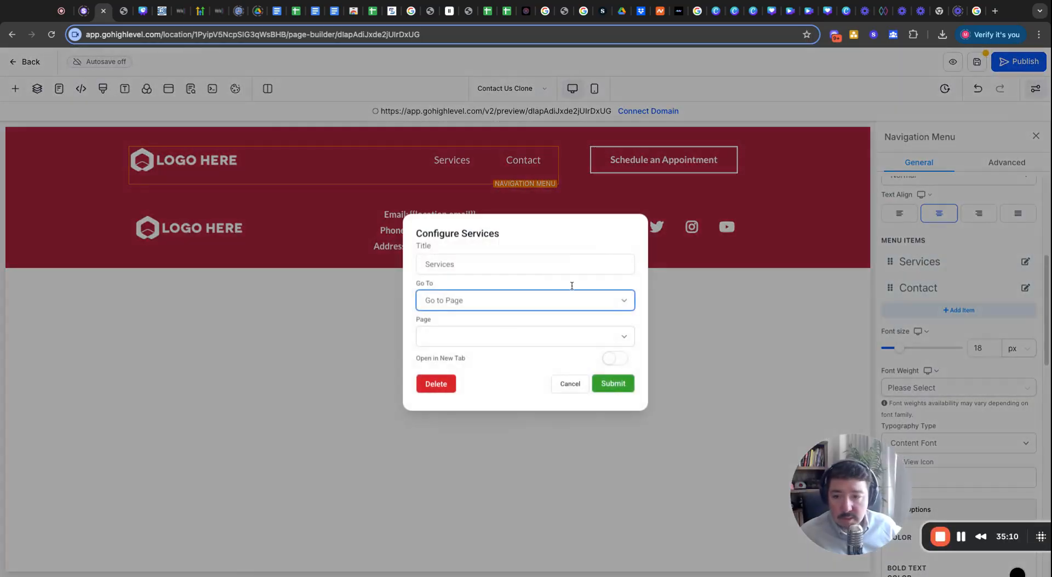
pyautogui.click(436, 385)
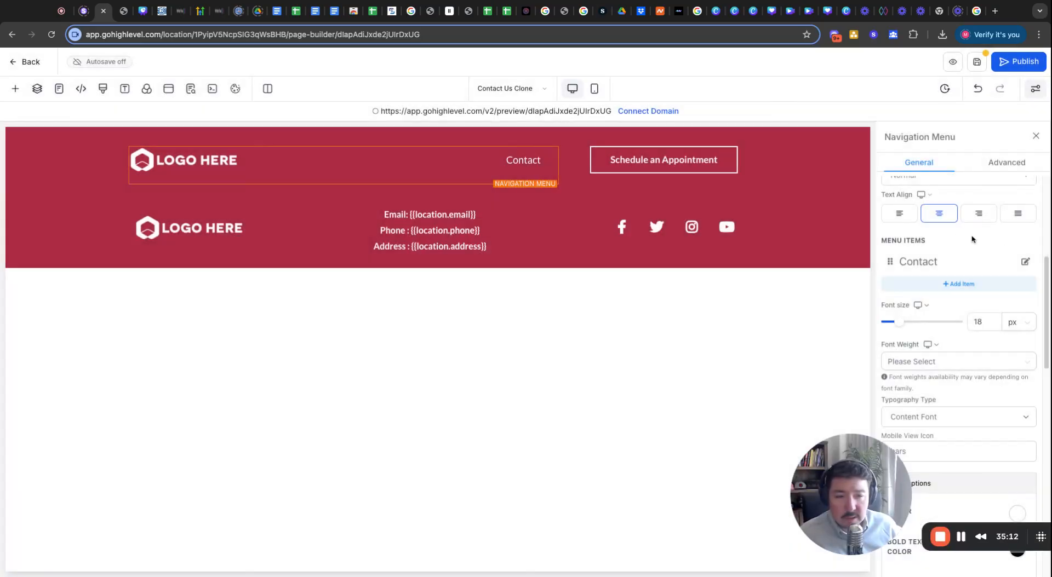
pyautogui.click(1025, 261)
pyautogui.click(436, 384)
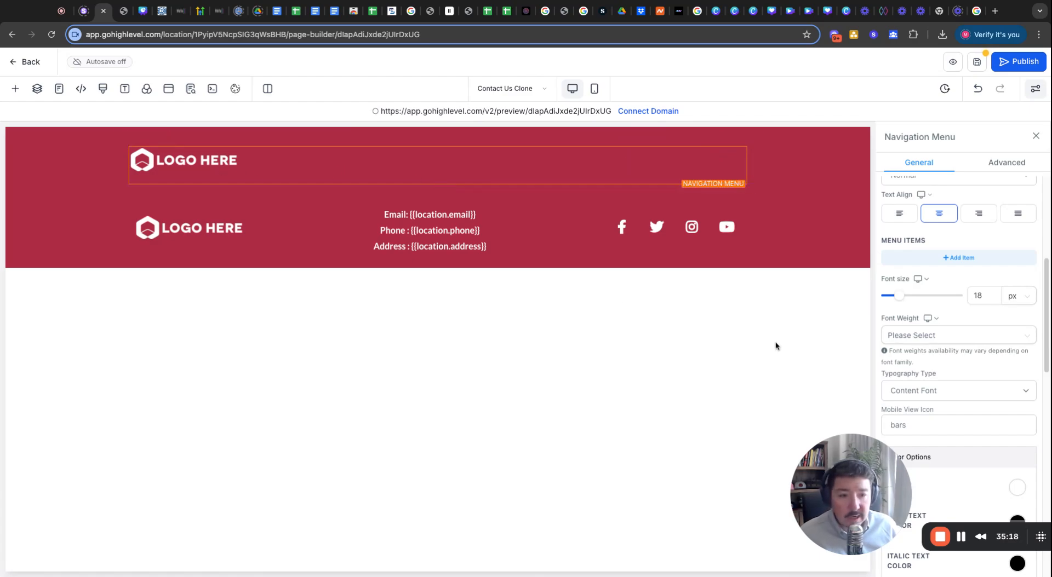
# Set the header logo to the Skippity Logo from Media Storage.
pyautogui.scroll(-10, 1033, 453)
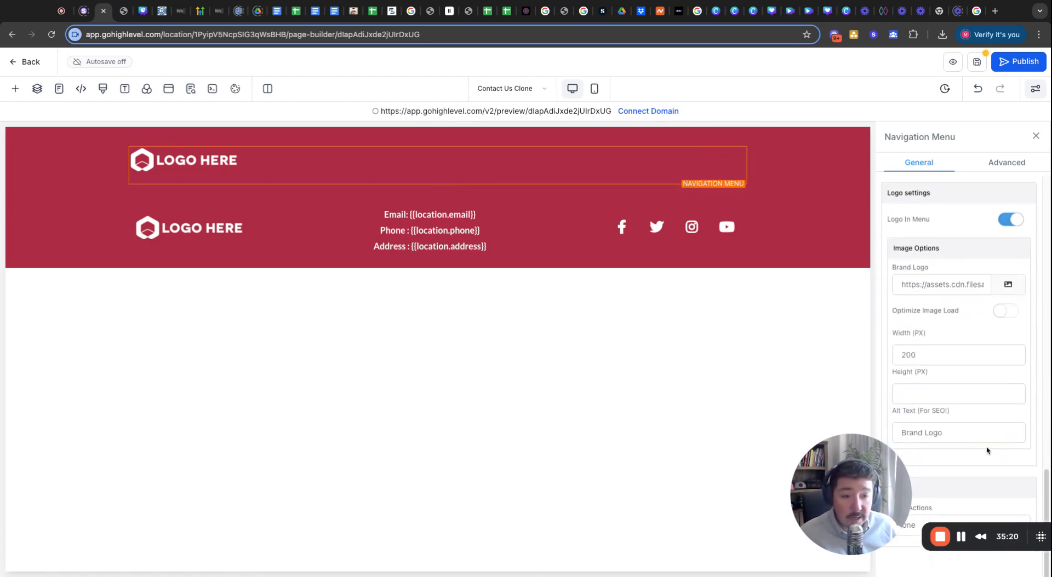
pyautogui.click(1008, 285)
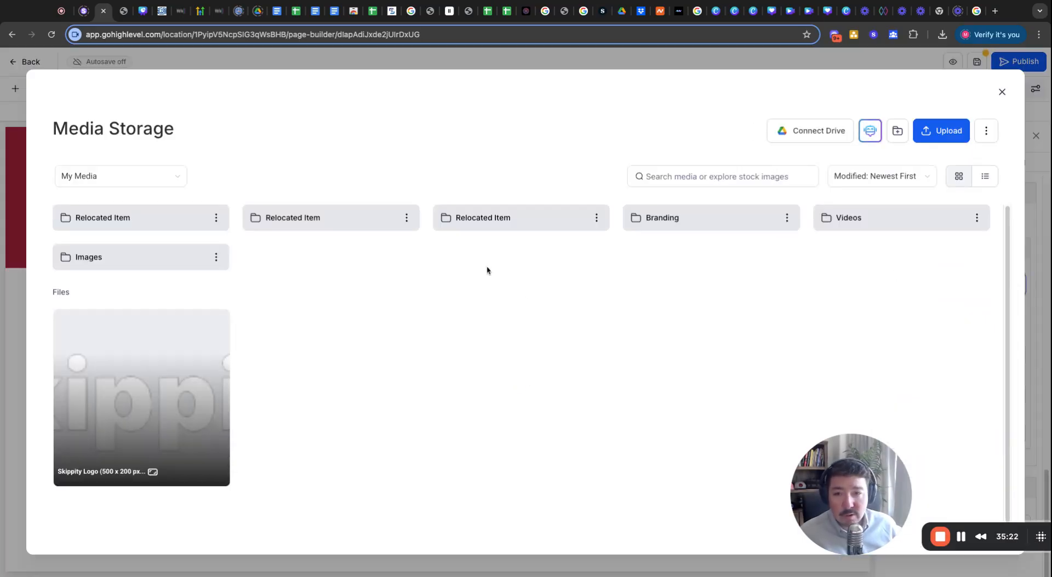
pyautogui.click(149, 395)
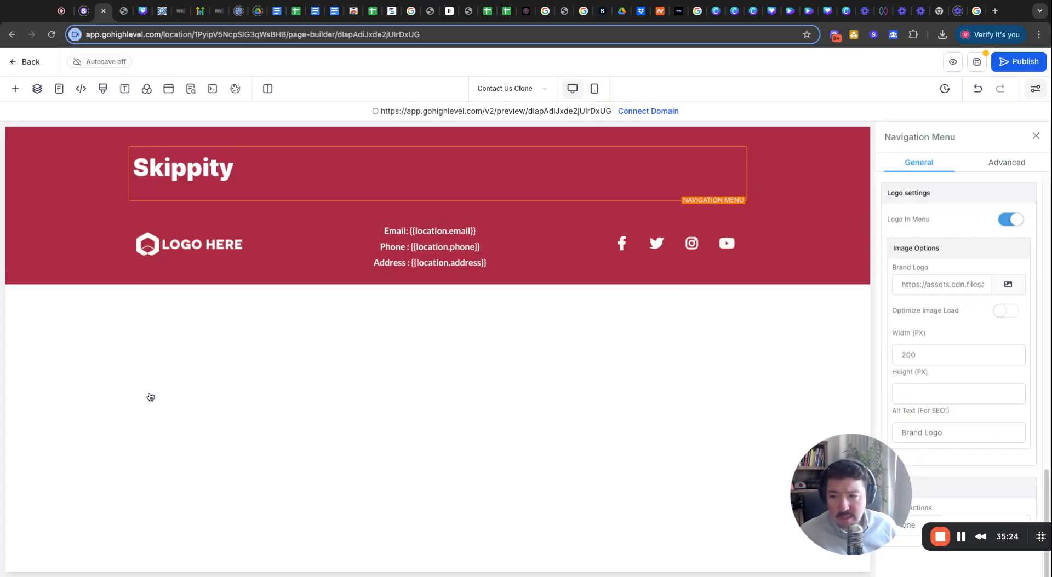
# Put the Skippity logo in the footer and delete the footer's contact-details column.
pyautogui.click(182, 251)
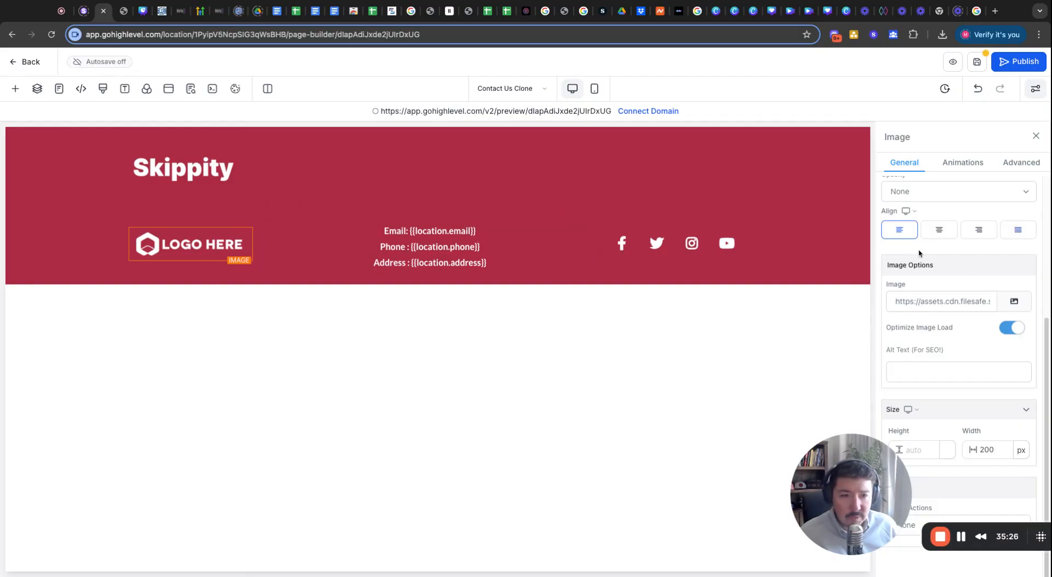
pyautogui.click(1014, 302)
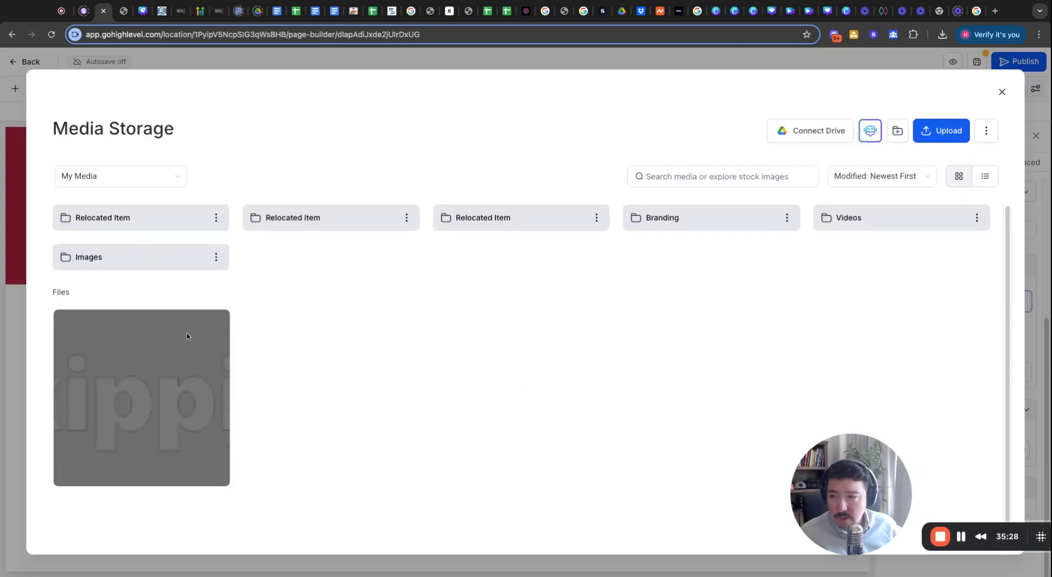
pyautogui.click(184, 375)
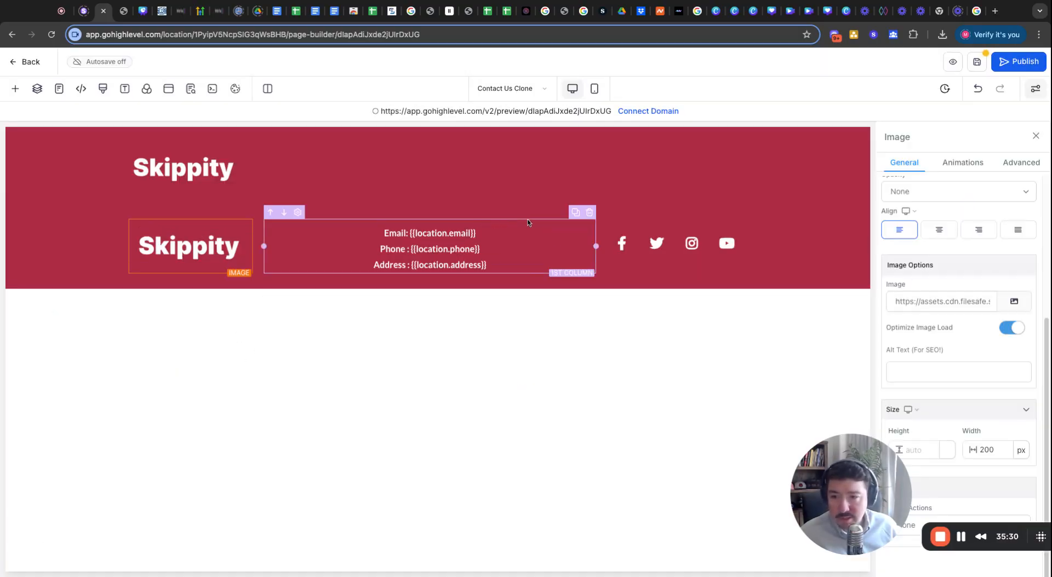
pyautogui.click(590, 214)
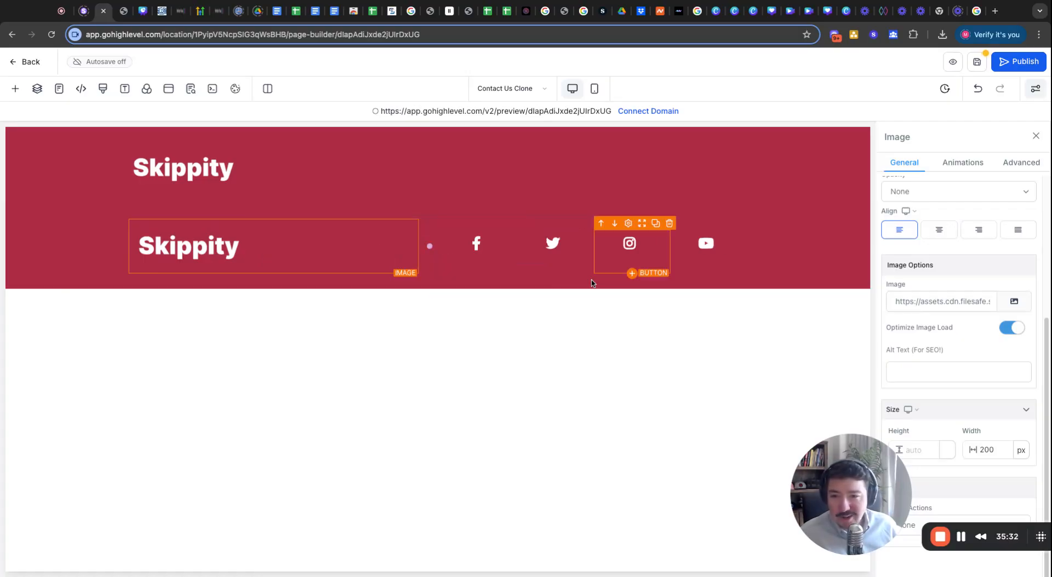
# Insert a Full Width section with an empty 1-column row between header and footer.
pyautogui.click(16, 90)
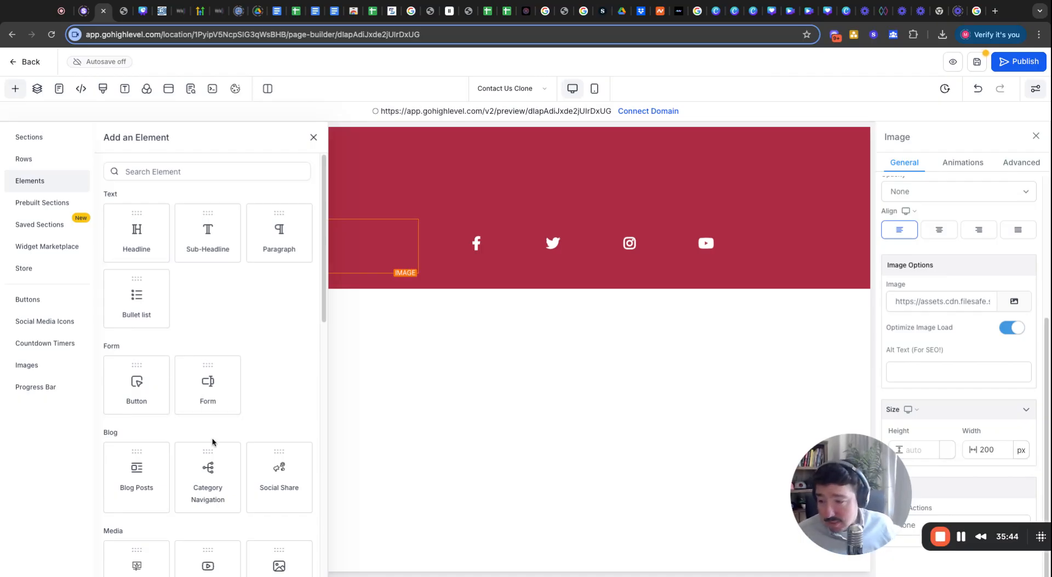
pyautogui.scroll(-6, 212, 438)
pyautogui.scroll(-5, 212, 444)
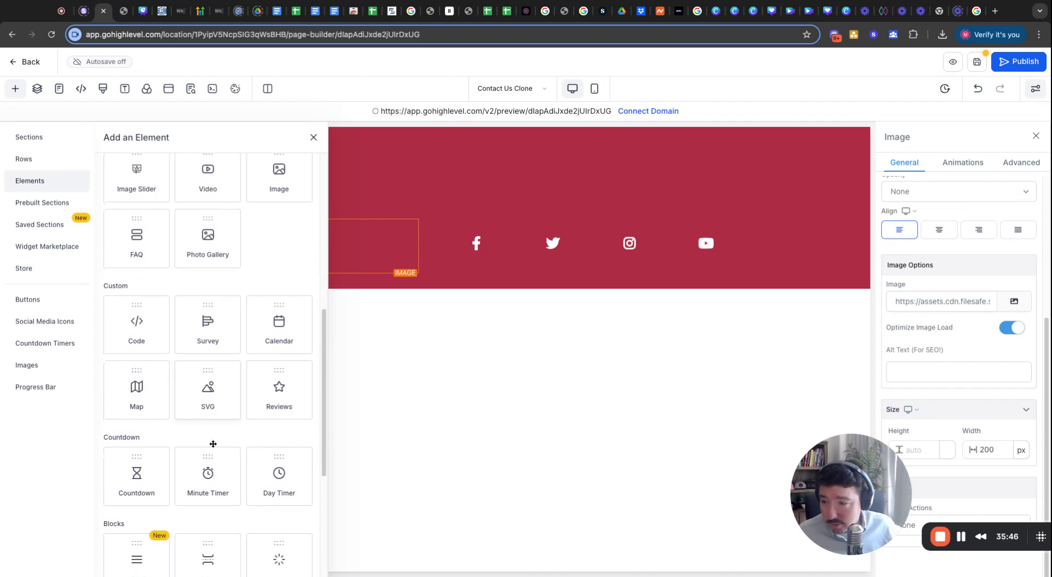
pyautogui.scroll(-1, 209, 361)
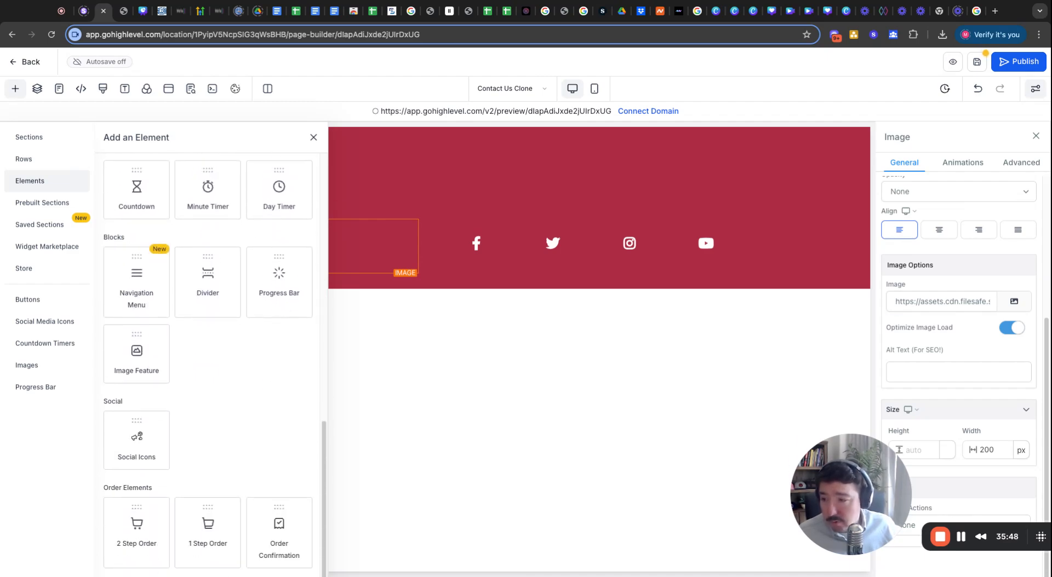
pyautogui.scroll(4, 208, 362)
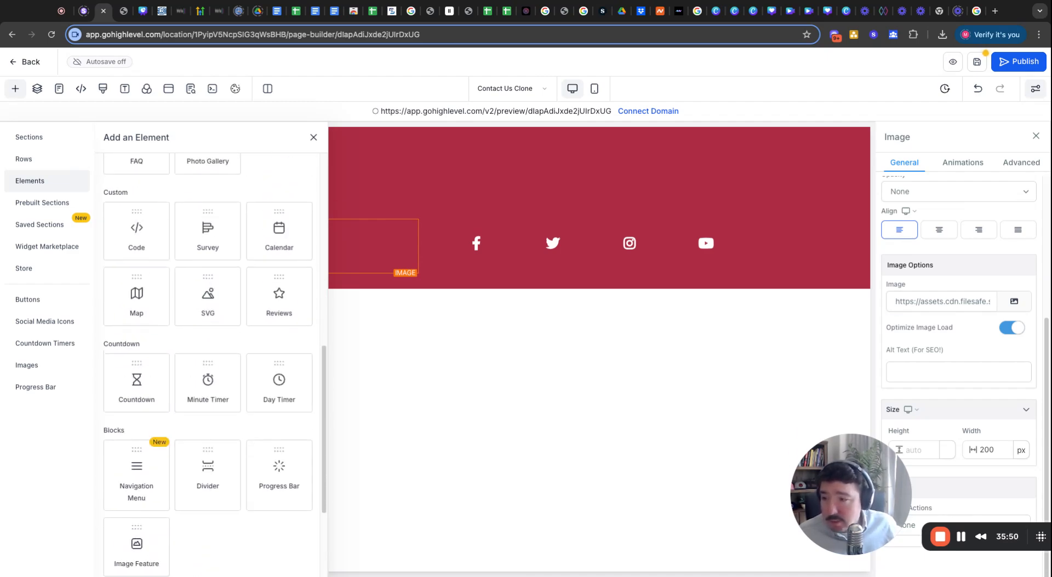
pyautogui.scroll(10, 208, 361)
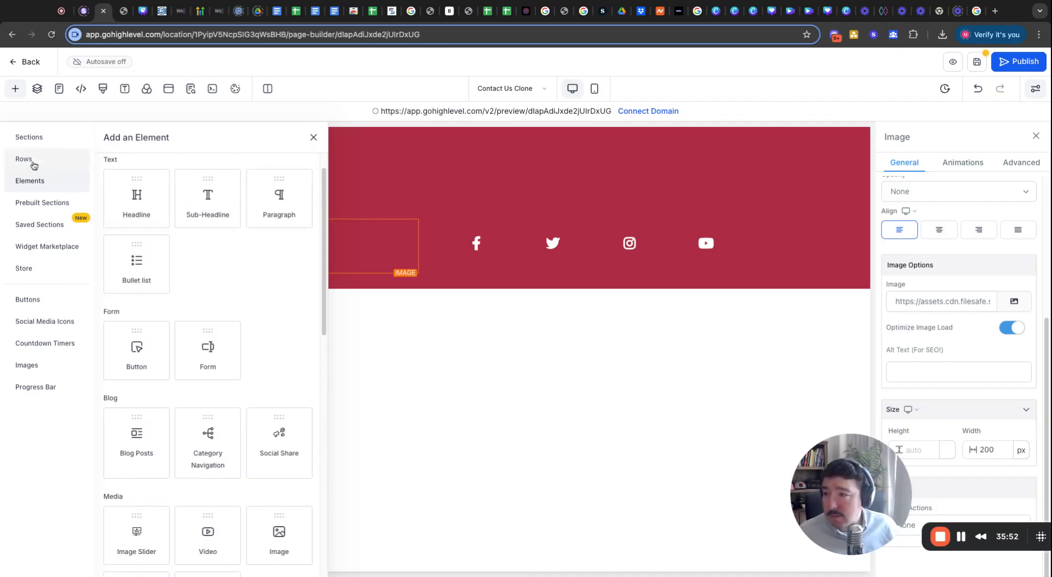
pyautogui.click(32, 140)
pyautogui.moveTo(142, 194); pyautogui.dragTo(107, 207)
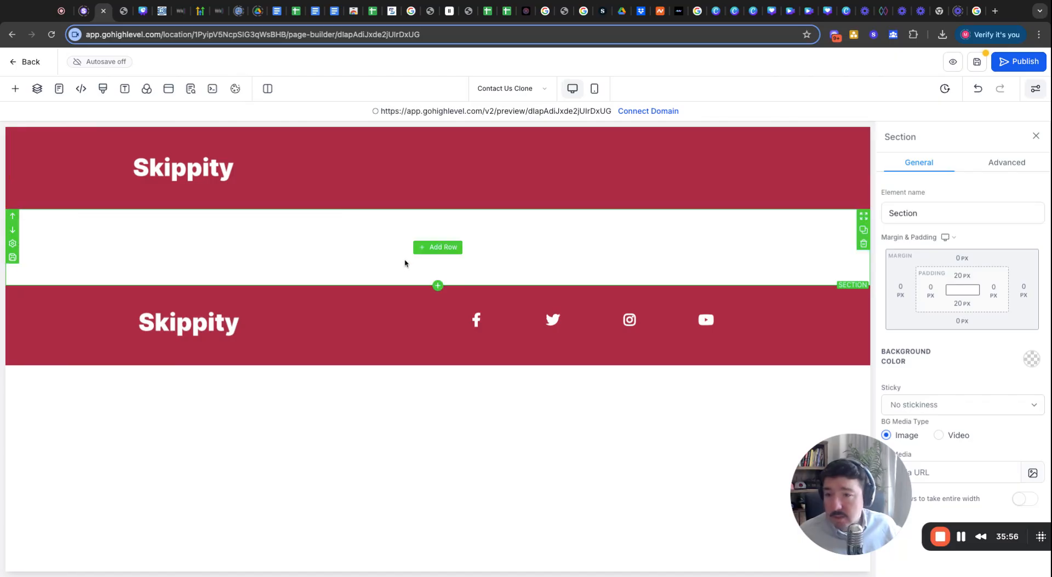
pyautogui.click(433, 247)
pyautogui.moveTo(156, 203); pyautogui.dragTo(466, 254)
pyautogui.click(436, 262)
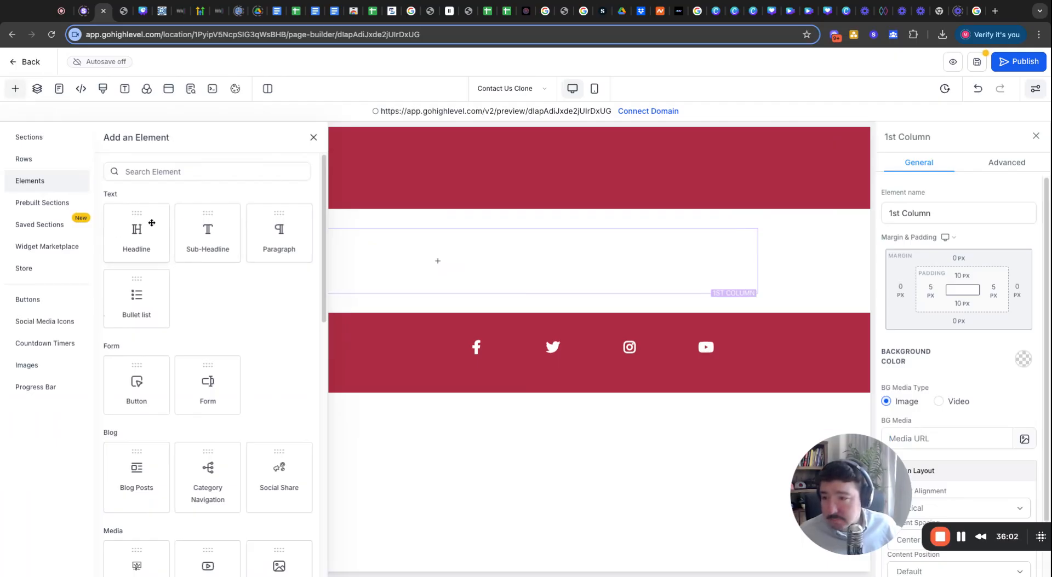
# Add a headline to the new column reading 'Privacy Policy & Terms of Service'.
pyautogui.moveTo(138, 239); pyautogui.dragTo(431, 244)
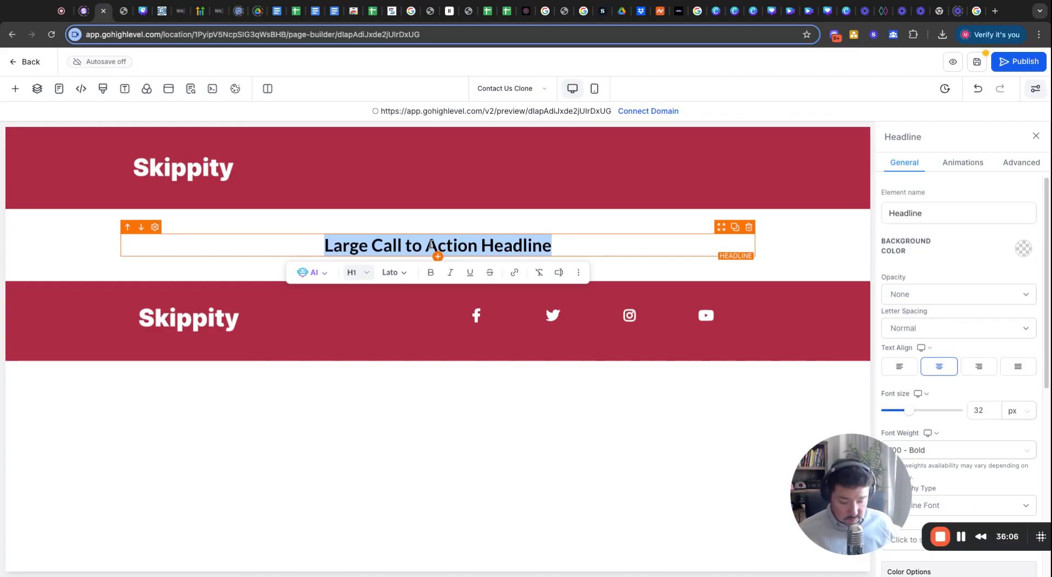
pyautogui.write('Privac')
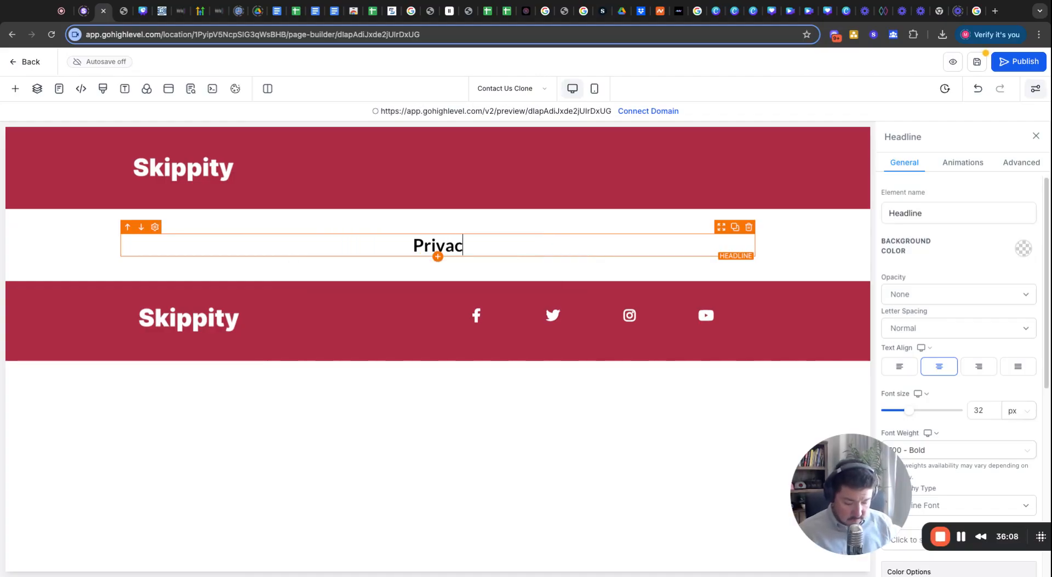
pyautogui.write('y Policy Polic')
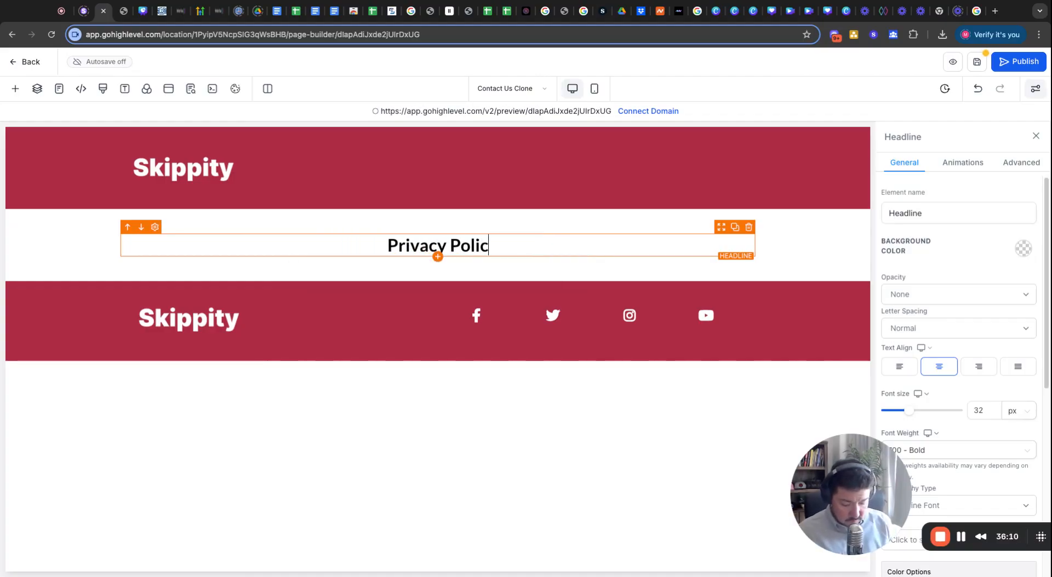
pyautogui.write('y & Terms ')
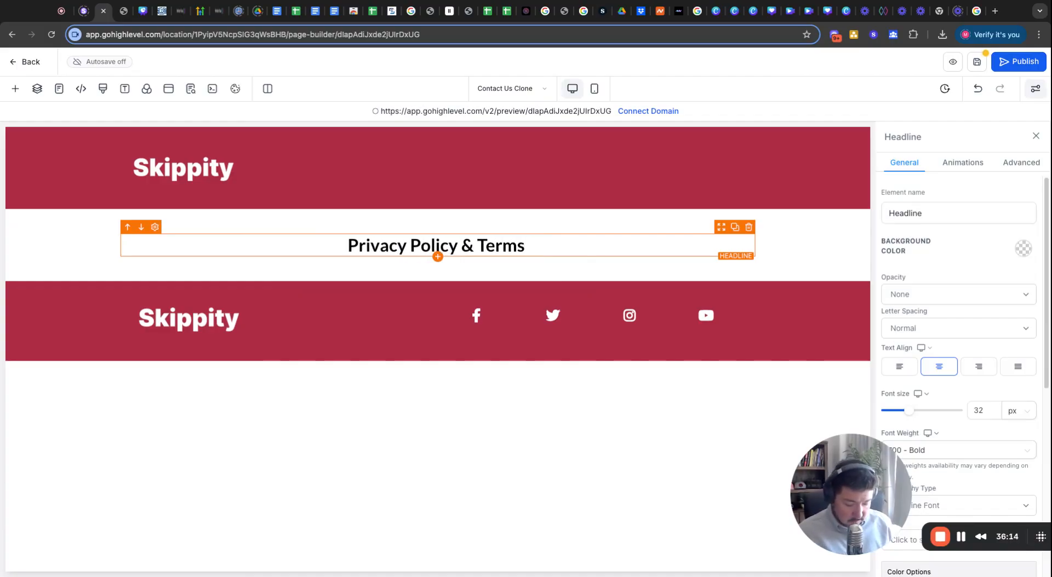
pyautogui.write('of Service')
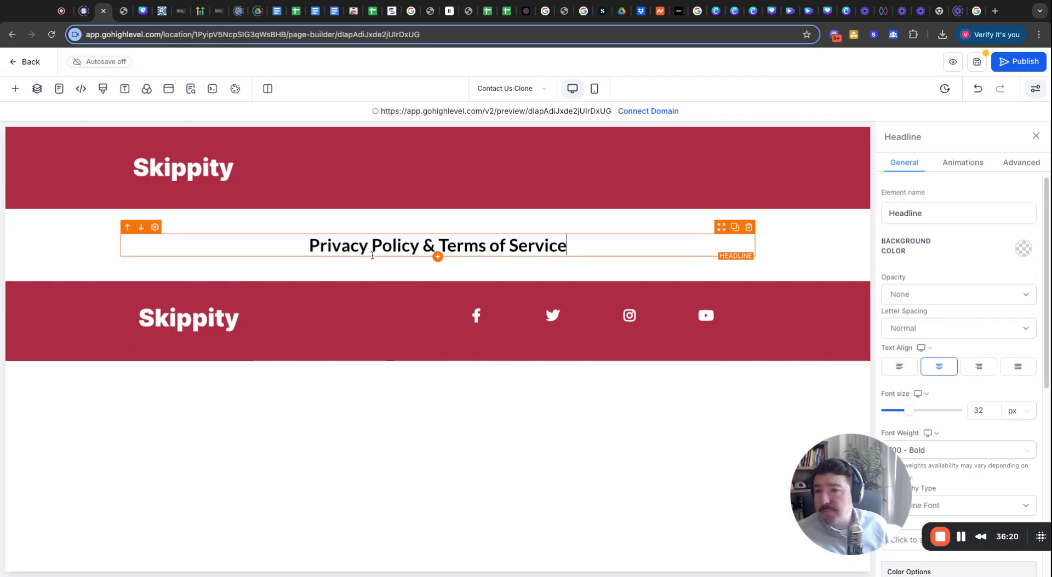
# Add a paragraph below the headline and paste in the Terms of Service and Privacy Policy text.
pyautogui.click(13, 90)
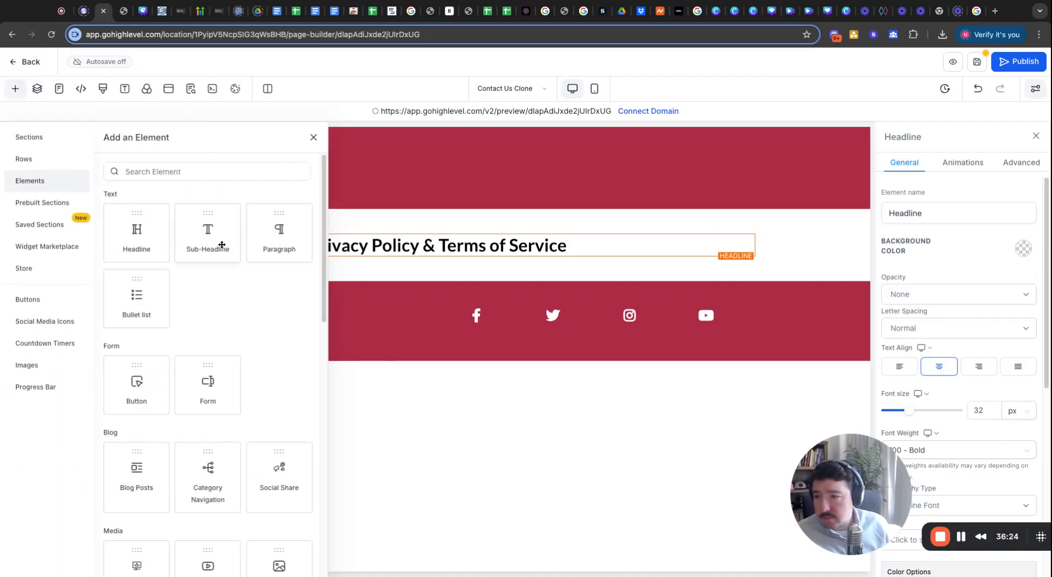
pyautogui.moveTo(277, 230); pyautogui.dragTo(396, 293)
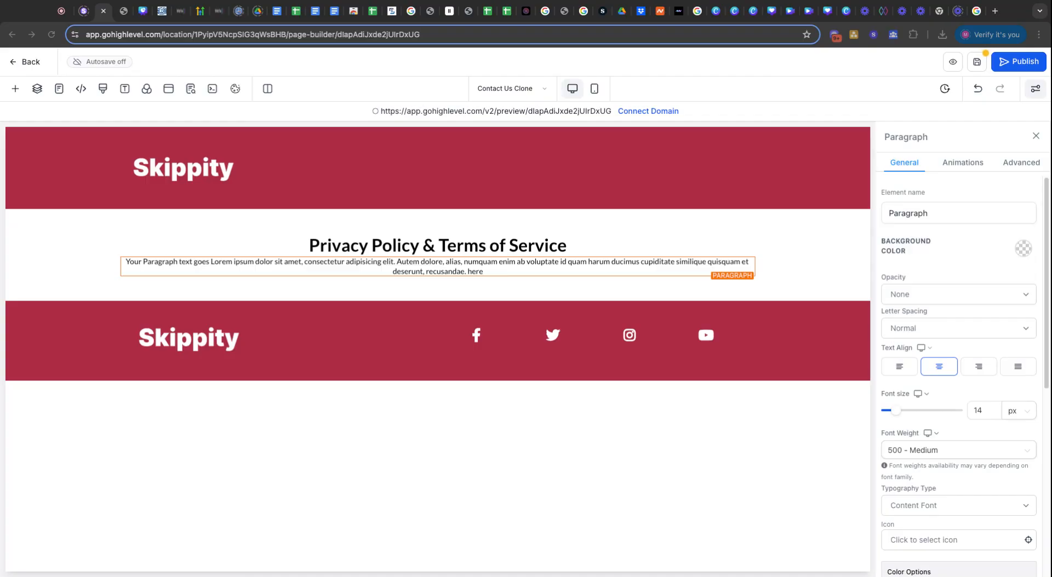
pyautogui.doubleClick(367, 270)
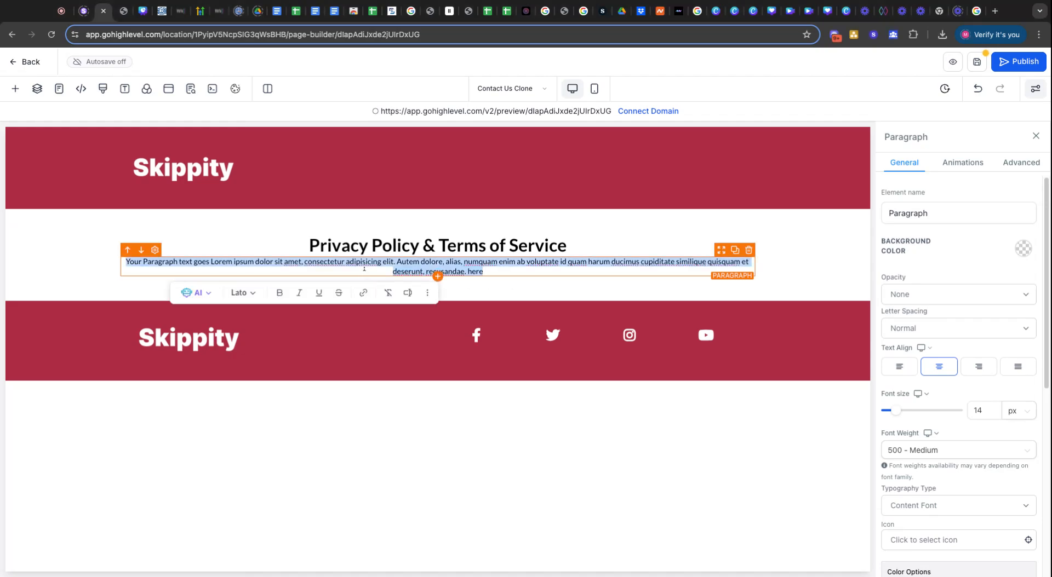
pyautogui.press('super+v')
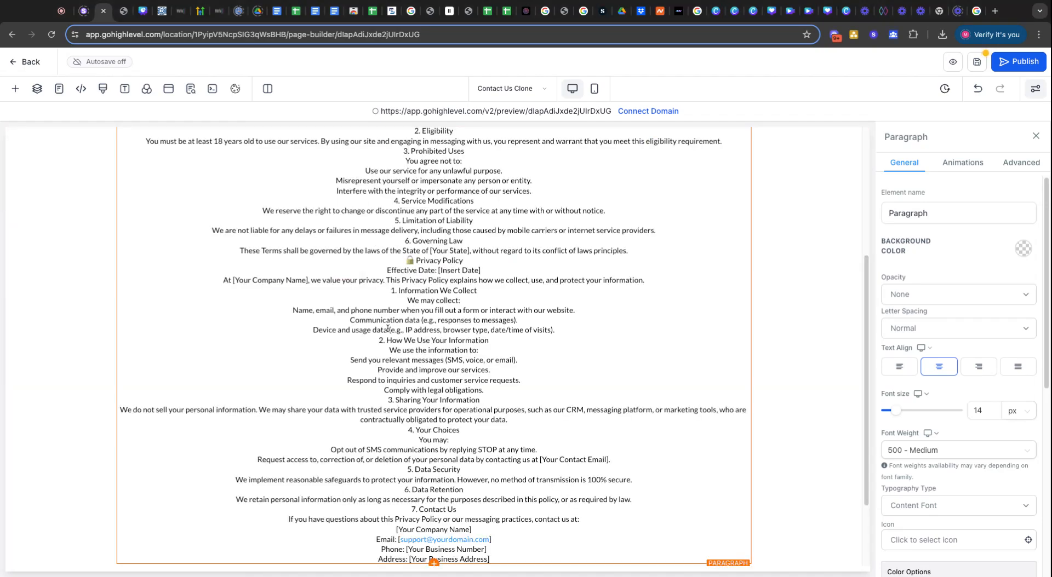
pyautogui.scroll(10, 442, 186)
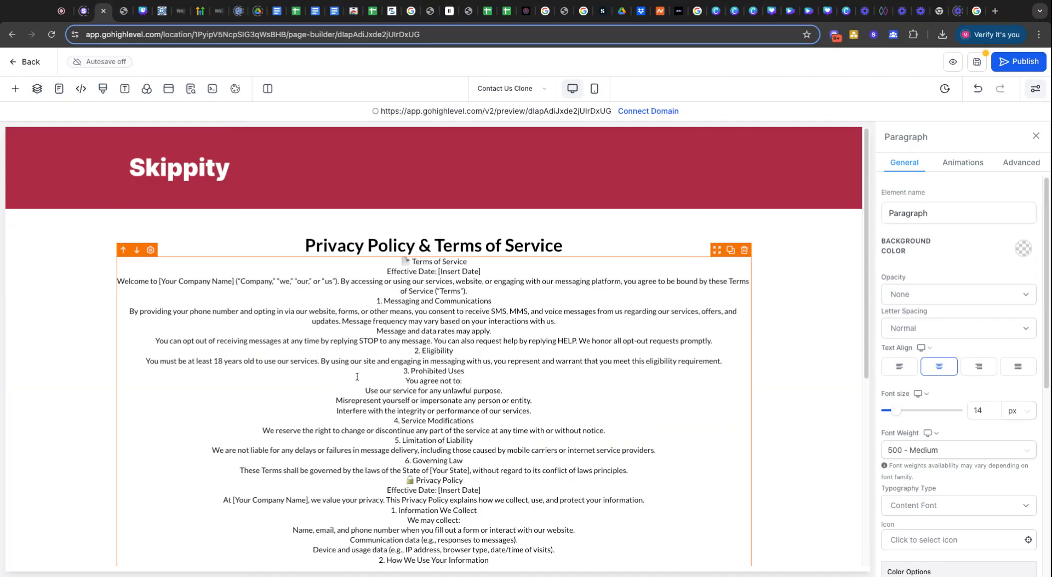
pyautogui.press('super+z')
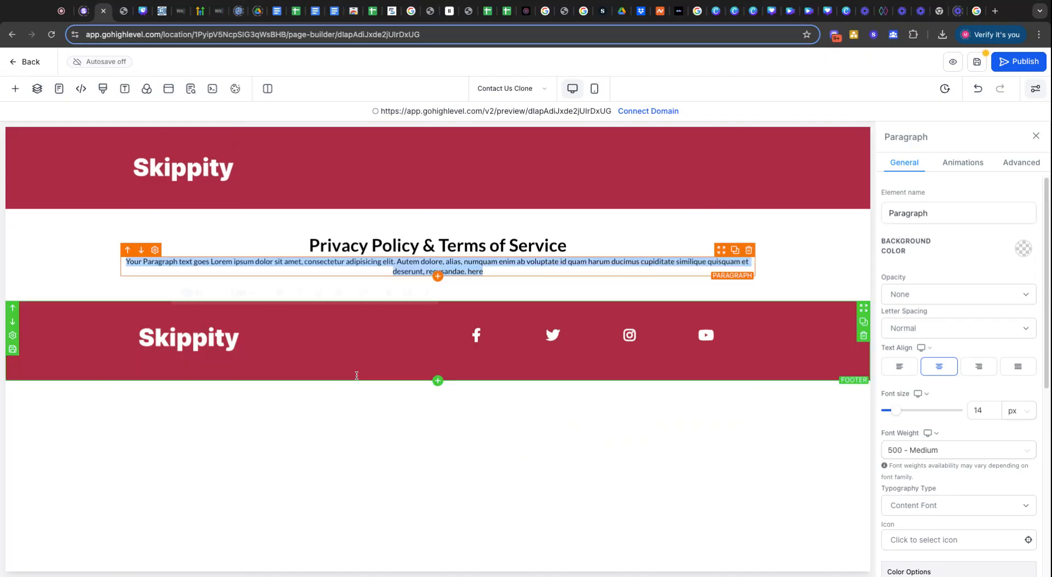
pyautogui.press('super+v')
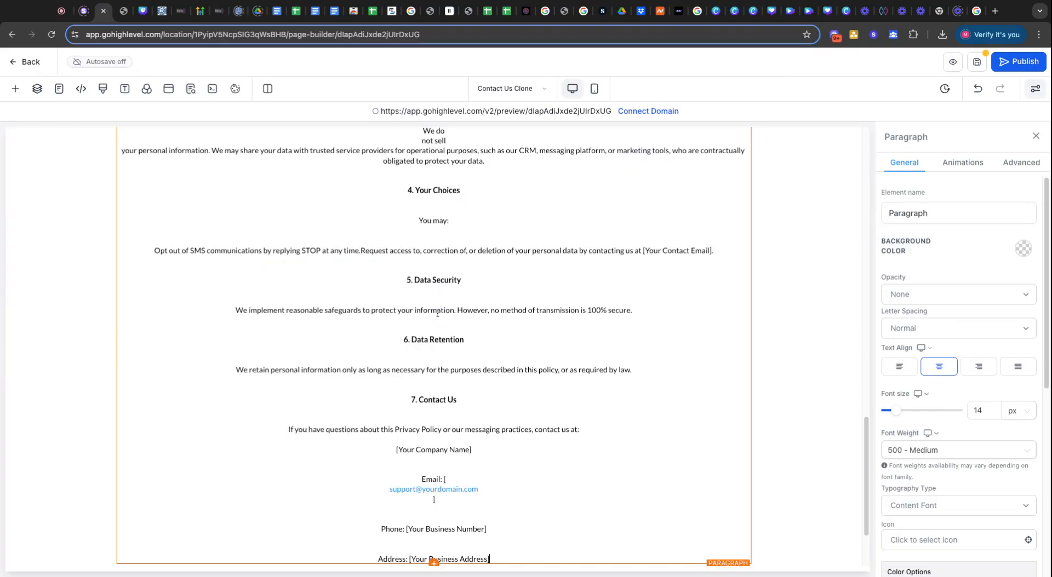
pyautogui.scroll(10, 406, 405)
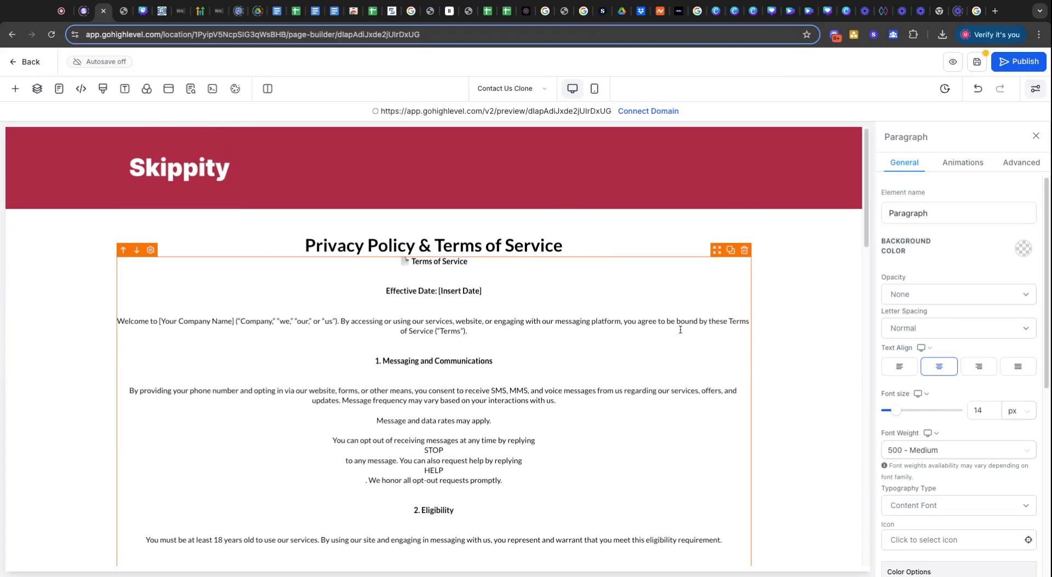
# Left-align the Terms of Service text and remove the blank line after Effective Date.
pyautogui.click(898, 367)
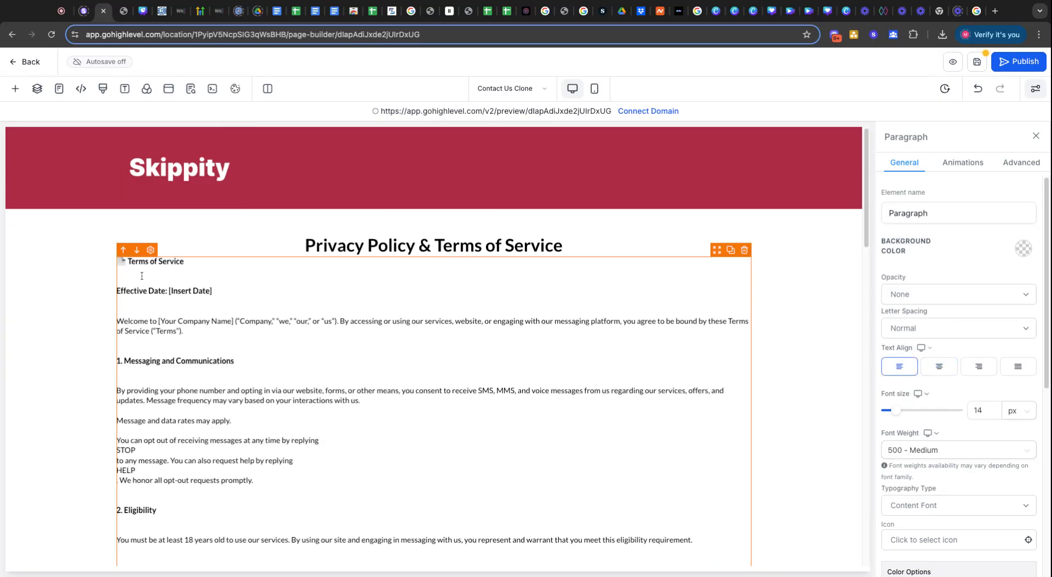
pyautogui.moveTo(119, 262); pyautogui.dragTo(185, 262)
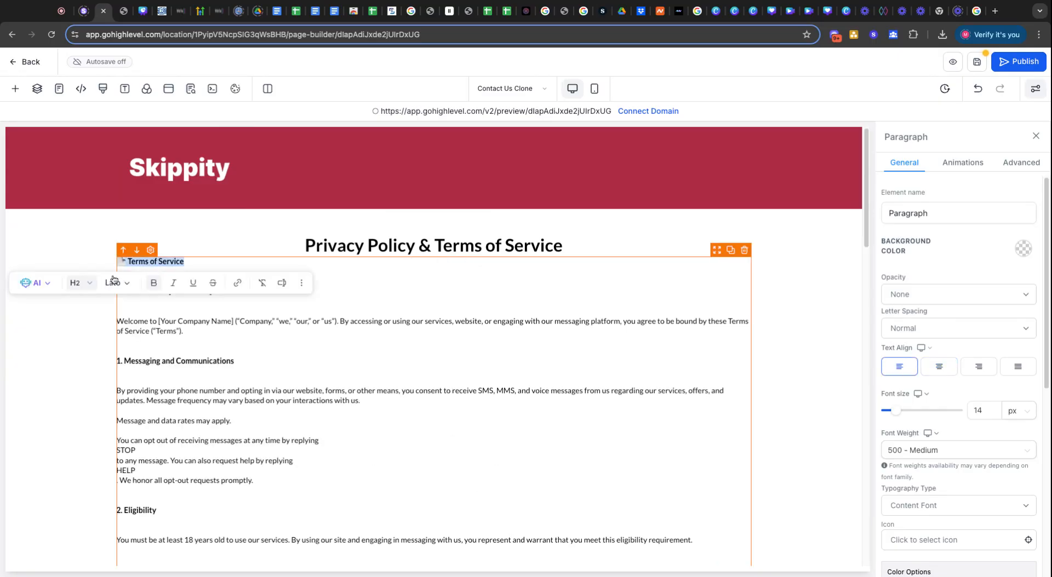
pyautogui.click(232, 321)
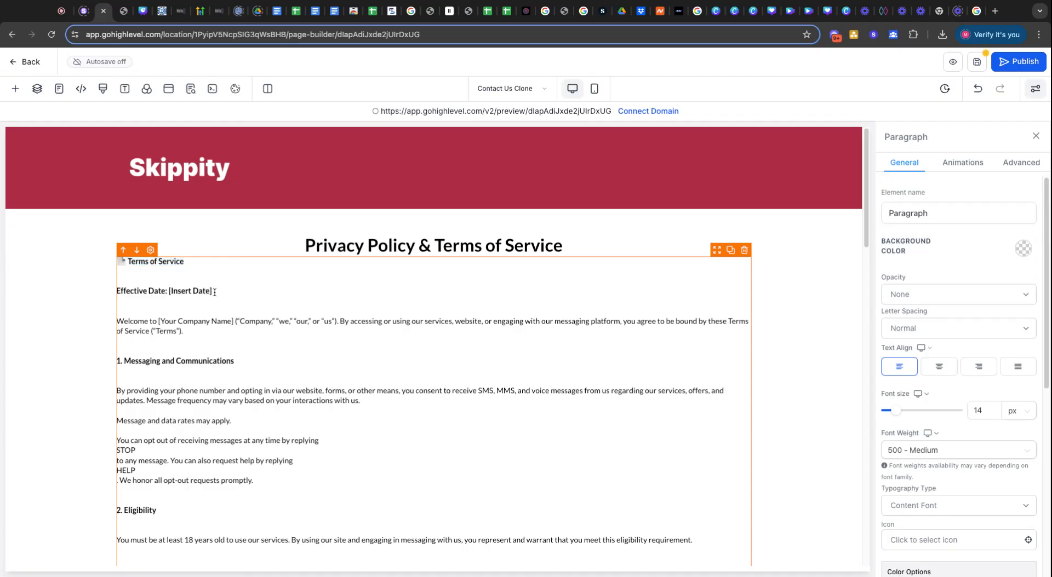
pyautogui.moveTo(214, 293); pyautogui.dragTo(169, 292)
pyautogui.click(185, 292)
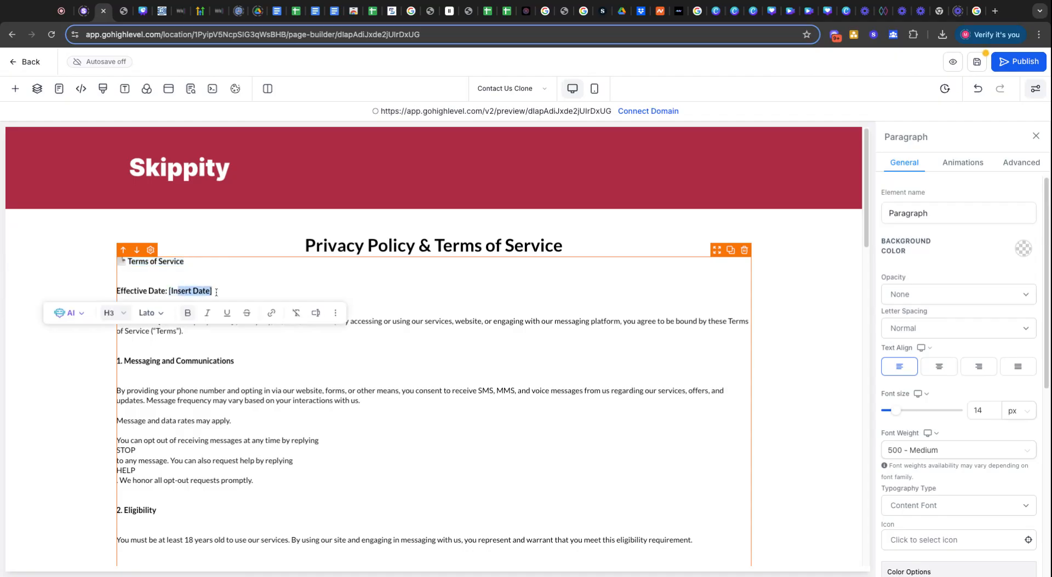
pyautogui.click(150, 290)
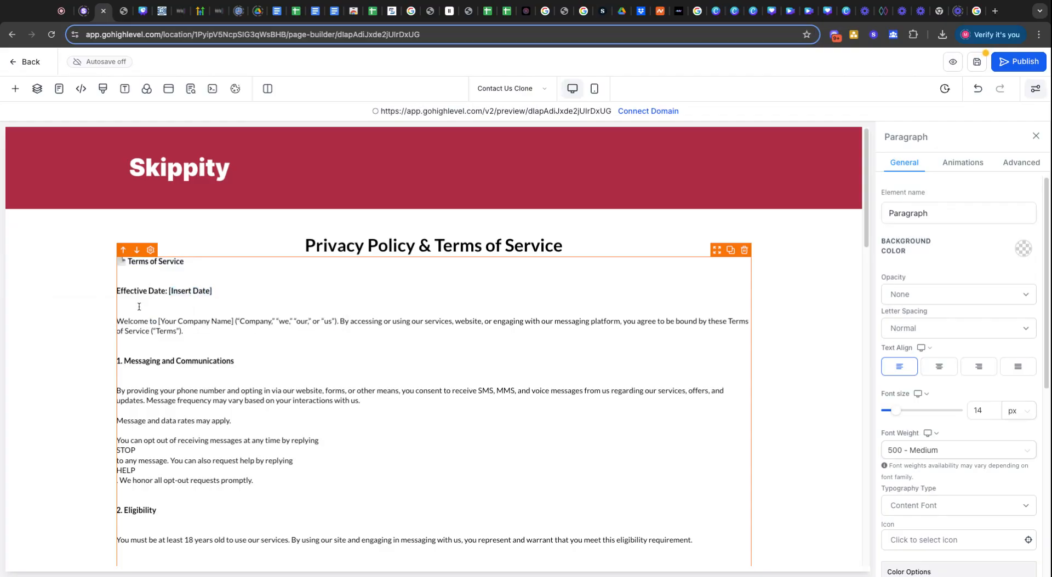
pyautogui.press('BackSpace')
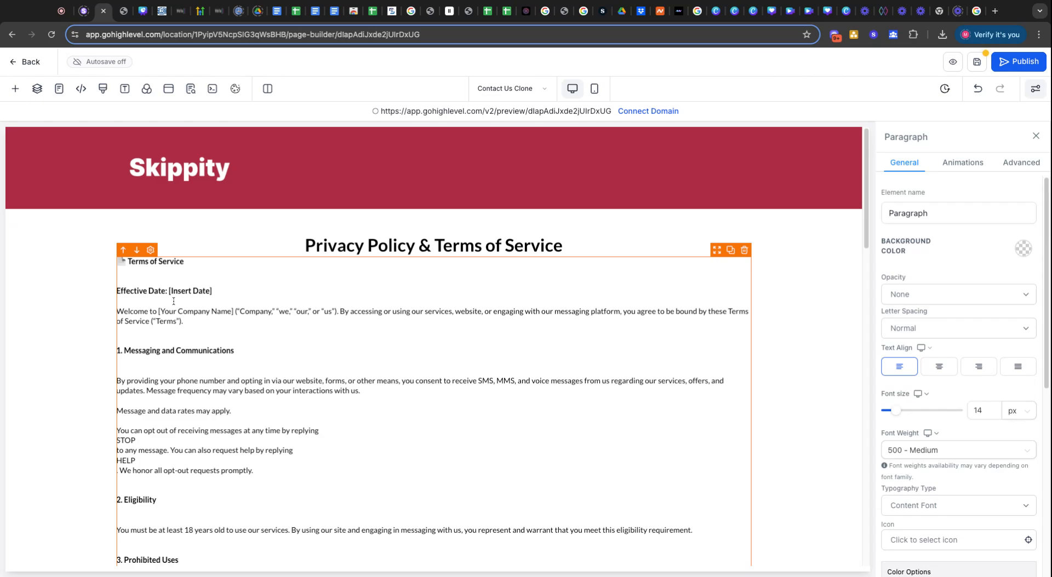
# Delete the blank lines under '1. Messaging and Communications' and '2. Eligibility'.
pyautogui.click(156, 361)
pyautogui.press('BackSpace')
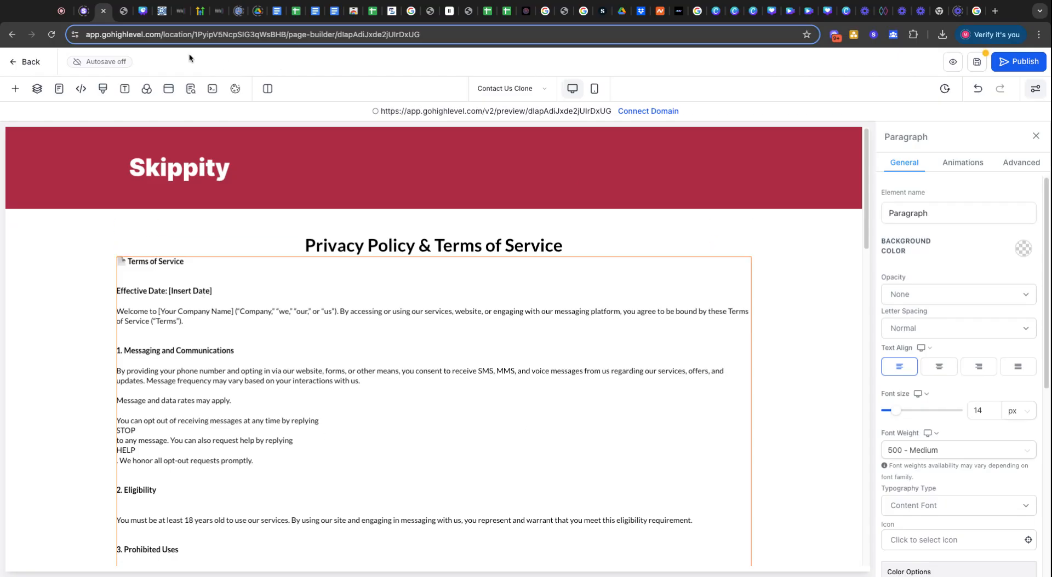
pyautogui.click(121, 17)
pyautogui.click(97, 18)
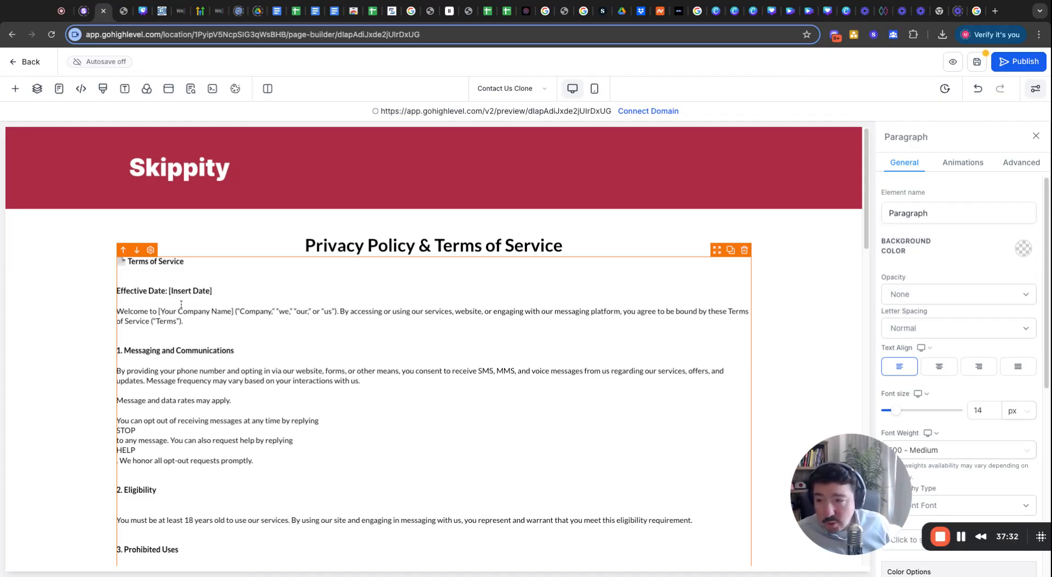
pyautogui.moveTo(177, 311); pyautogui.dragTo(232, 311)
pyautogui.click(542, 317)
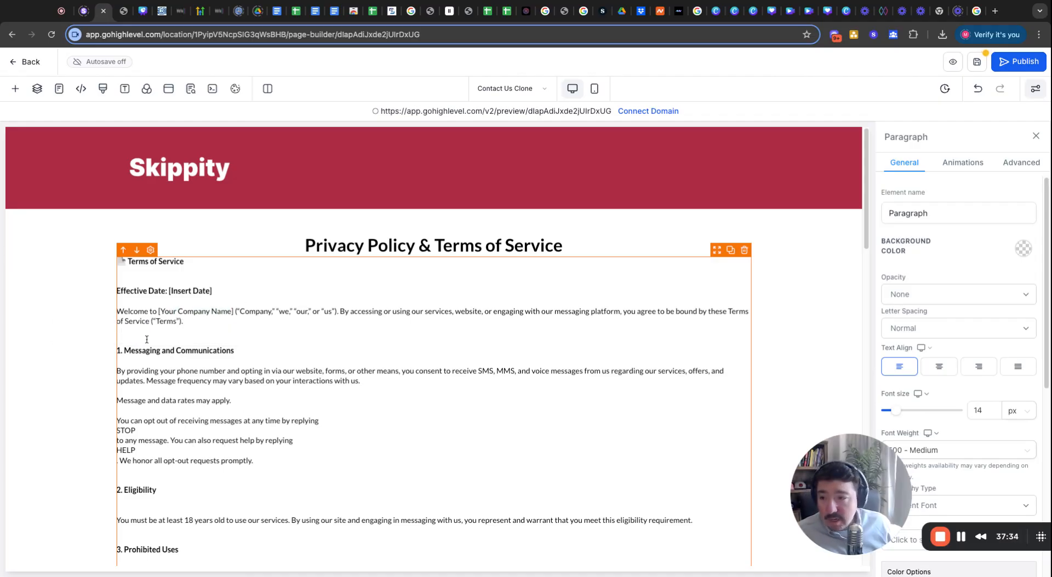
pyautogui.scroll(-5, 165, 337)
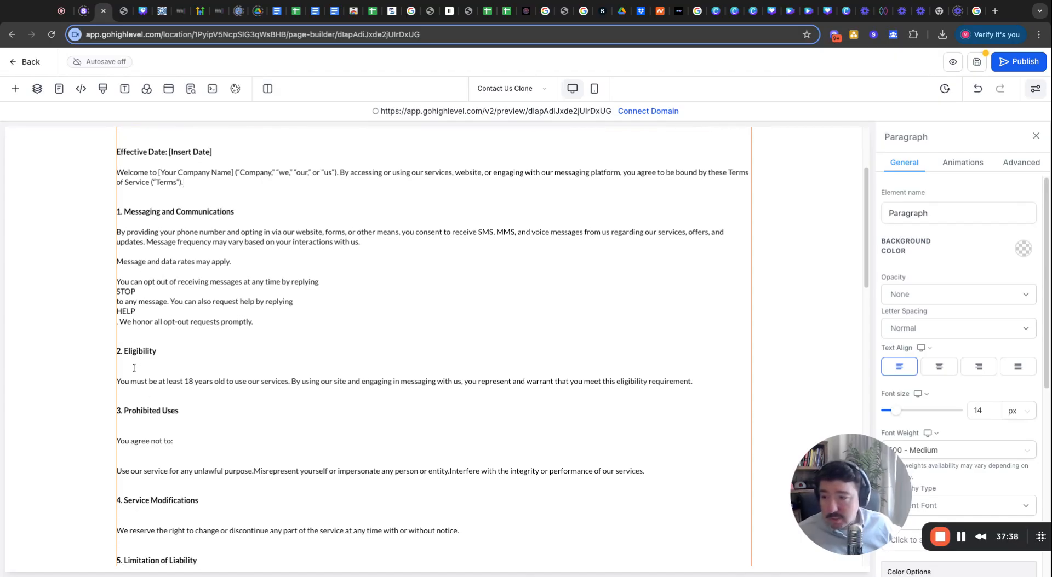
pyautogui.click(125, 368)
pyautogui.press('BackSpace')
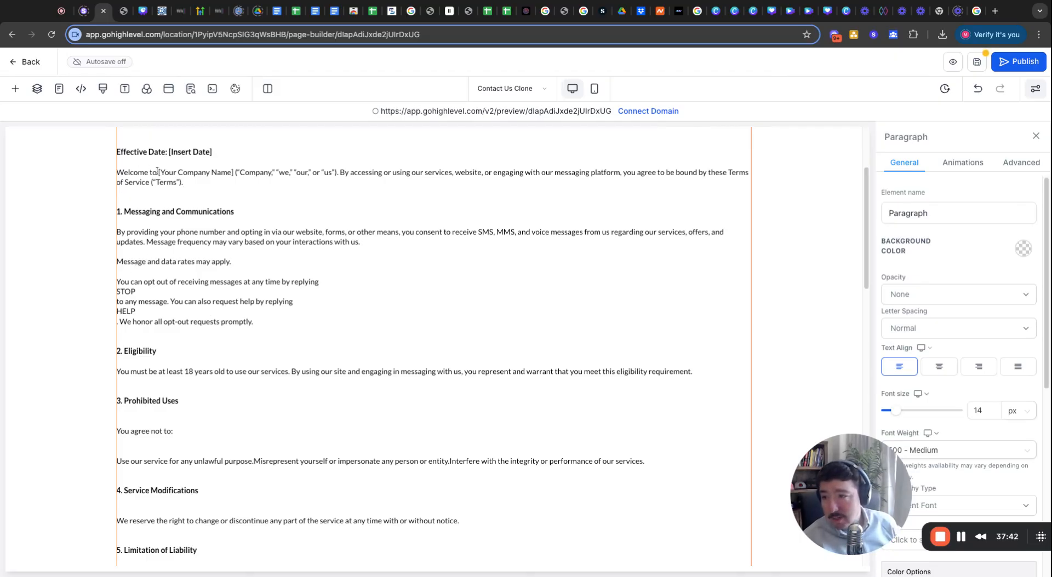
# Remove the blank lines above '2. Eligibility' and after the welcome paragraph.
pyautogui.moveTo(158, 172); pyautogui.dragTo(234, 173)
pyautogui.click(375, 183)
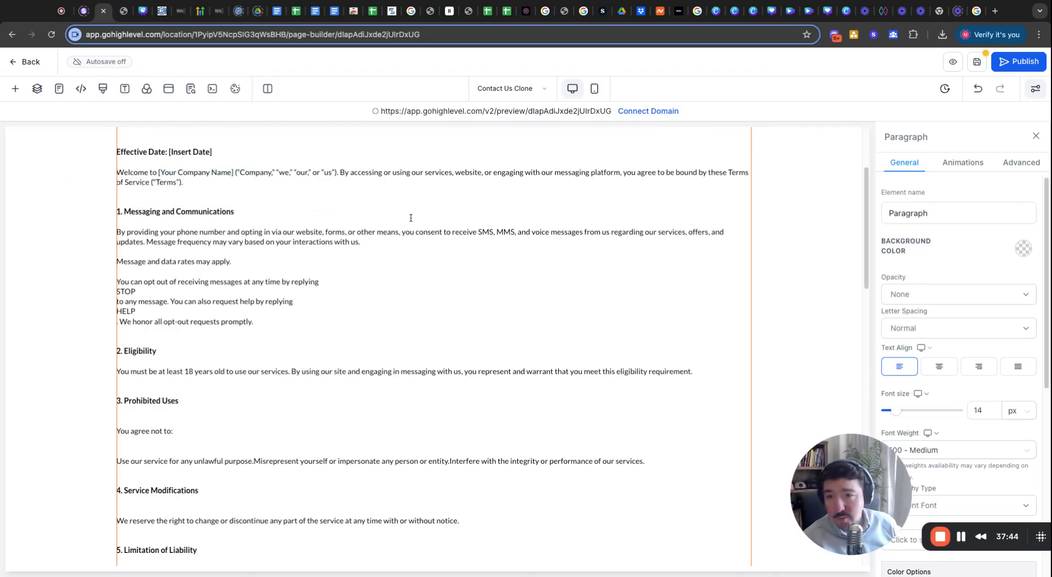
pyautogui.scroll(3, 411, 218)
pyautogui.moveTo(202, 291); pyautogui.dragTo(168, 291)
pyautogui.click(228, 370)
pyautogui.scroll(-2, 229, 371)
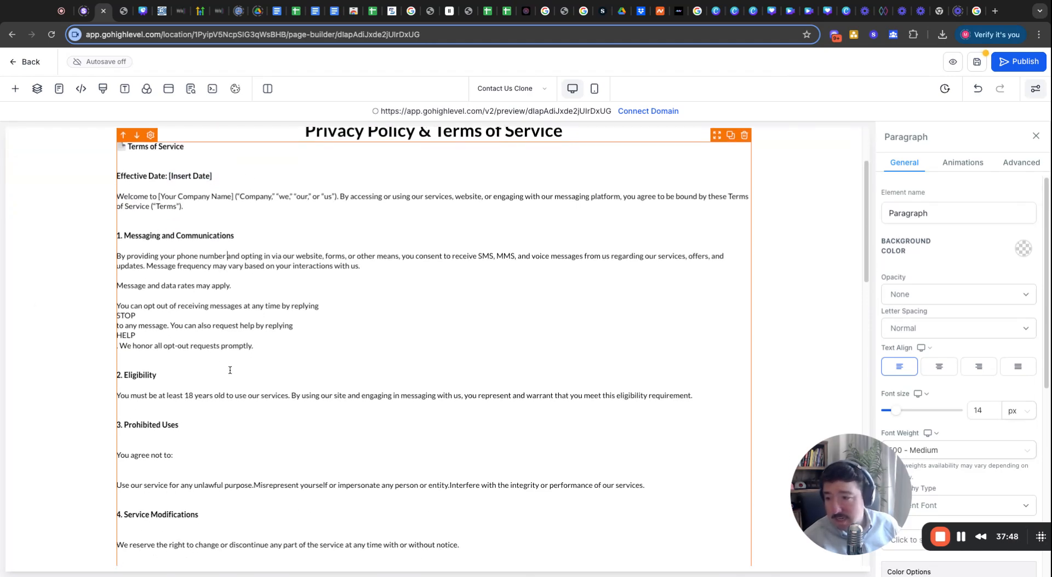
pyautogui.press('BackSpace')
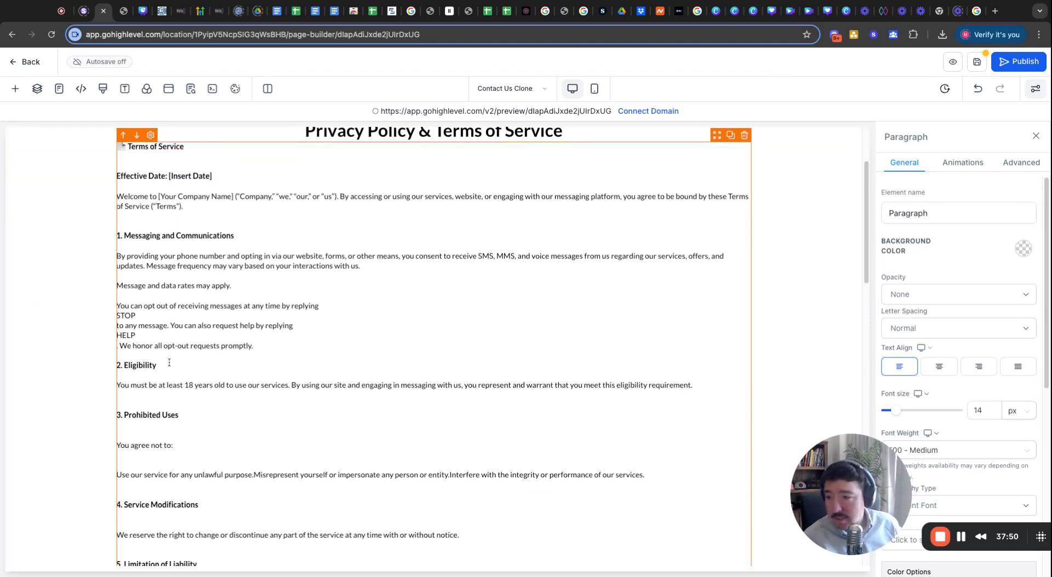
pyautogui.click(163, 219)
pyautogui.press('BackSpace')
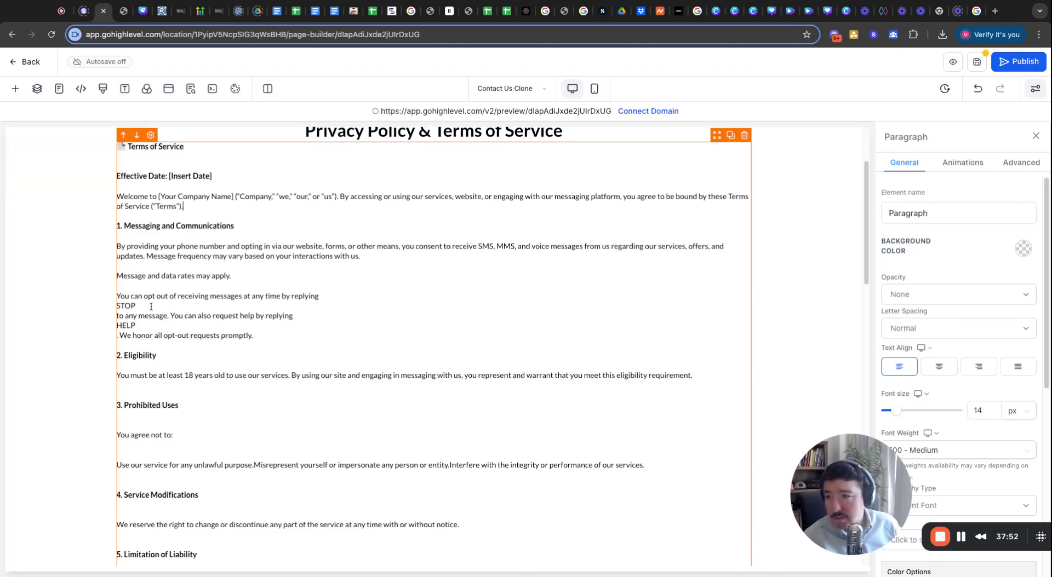
pyautogui.scroll(2, 153, 317)
pyautogui.scroll(-3, 153, 317)
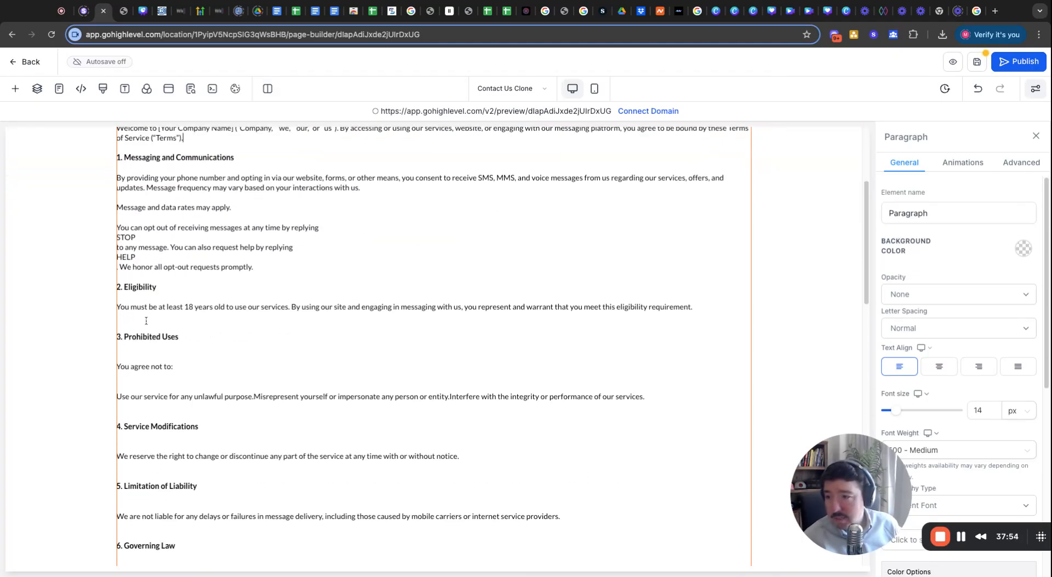
# Remove the blank lines around '3. Prohibited Uses' and the 'Use our service' line.
pyautogui.click(147, 321)
pyautogui.press('BackSpace')
pyautogui.click(141, 343)
pyautogui.press('BackSpace')
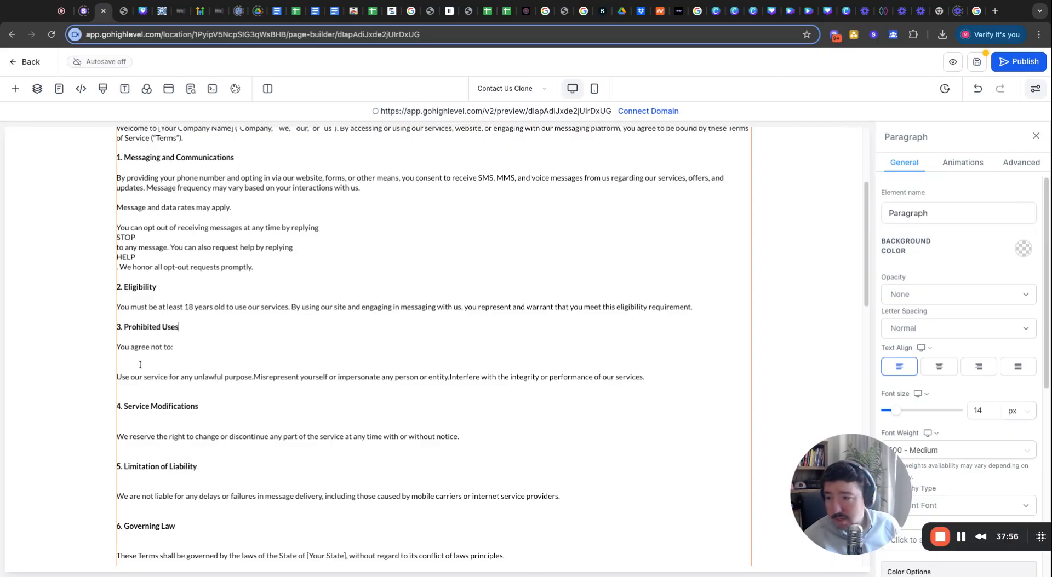
pyautogui.click(140, 364)
pyautogui.press('BackSpace')
pyautogui.click(138, 383)
pyautogui.press('BackSpace')
# Delete the gaps under '4. Service Modifications', after 'You agree not to:' and above the opt-out text.
pyautogui.click(135, 407)
pyautogui.press('BackSpace')
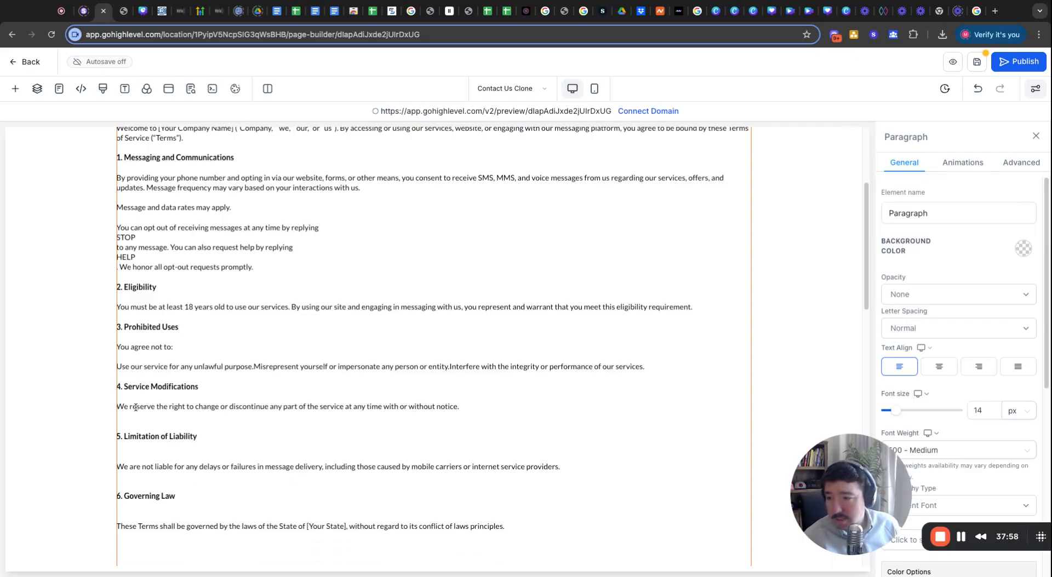
pyautogui.click(135, 360)
pyautogui.press('BackSpace')
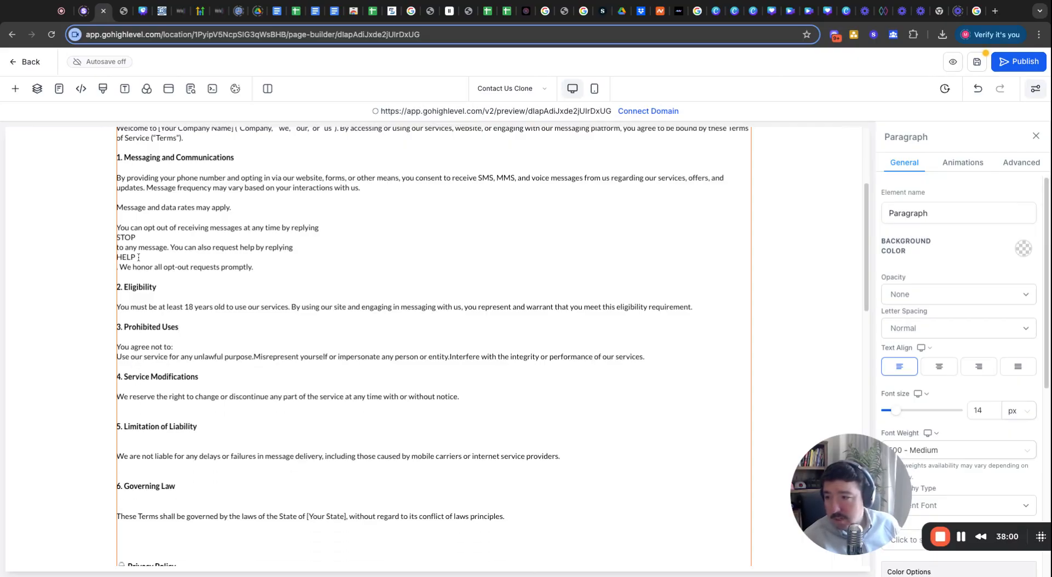
pyautogui.click(138, 222)
pyautogui.press('BackSpace')
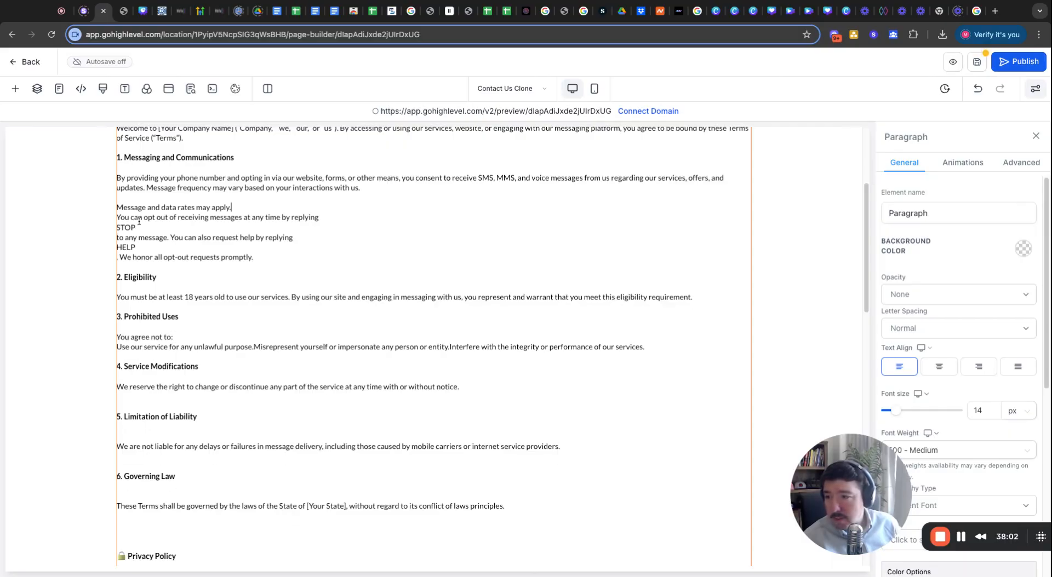
# Delete the blank lines around headings 5 and 6 and under heading 4.
pyautogui.scroll(1, 164, 241)
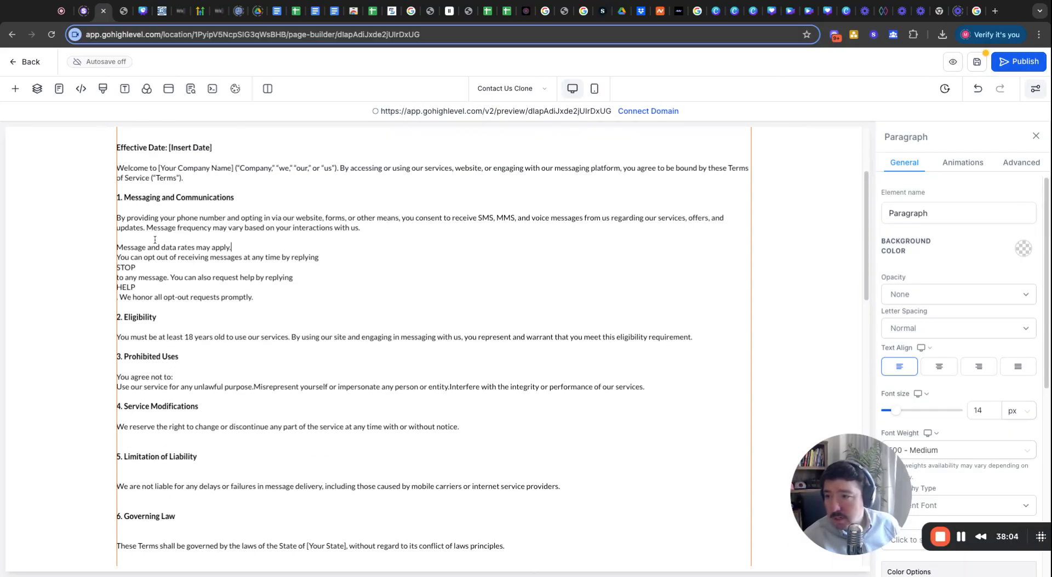
pyautogui.scroll(-4, 155, 420)
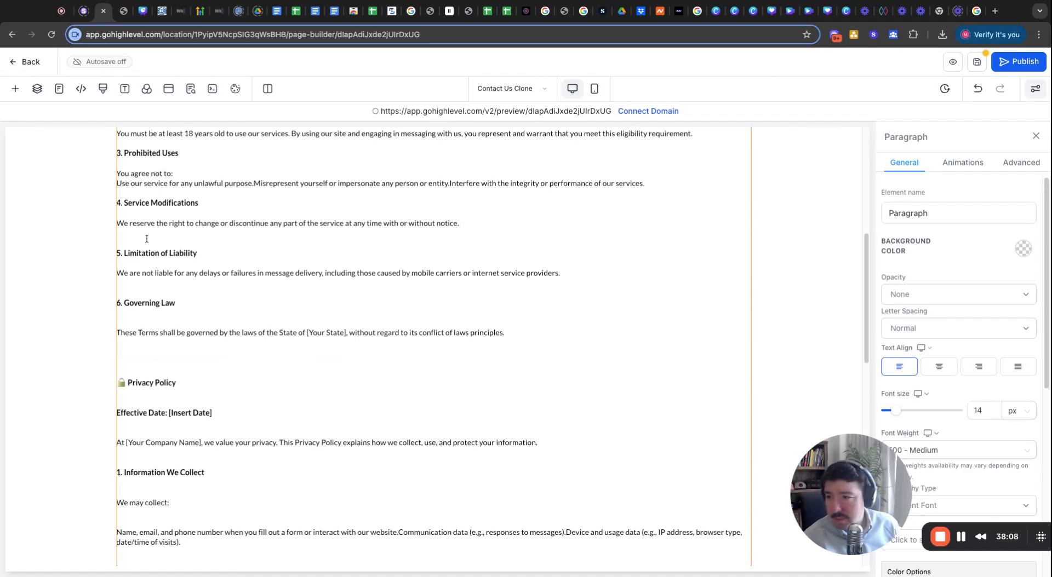
pyautogui.click(143, 265)
pyautogui.press('BackSpace')
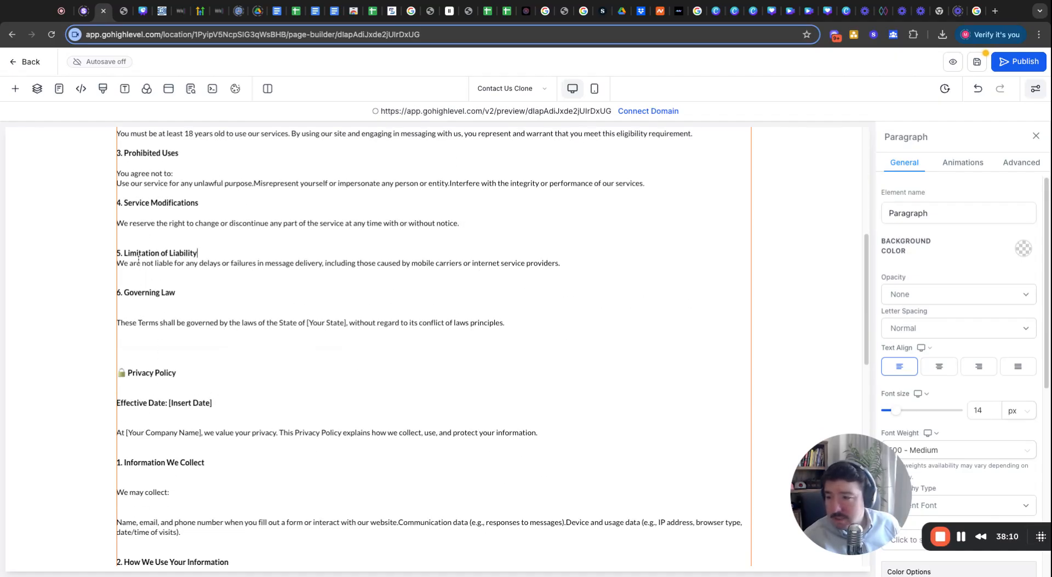
pyautogui.click(138, 284)
pyautogui.press('BackSpace')
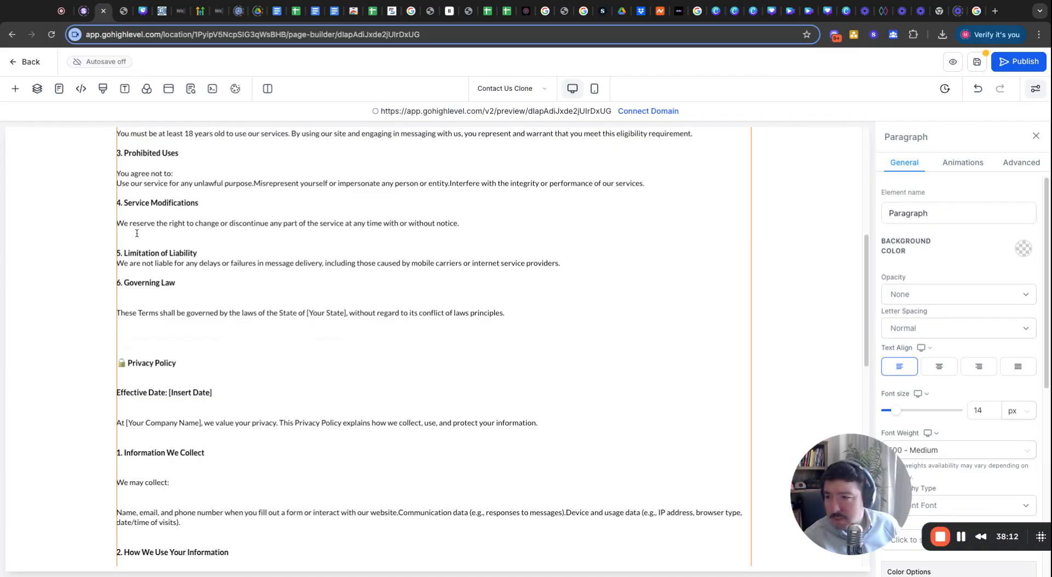
pyautogui.click(139, 241)
pyautogui.press('BackSpace')
pyautogui.click(139, 214)
pyautogui.press('BackSpace')
# Remove the remaining gaps under headings 3, 2, 1 and 6, above Privacy Policy.
pyautogui.scroll(4, 138, 216)
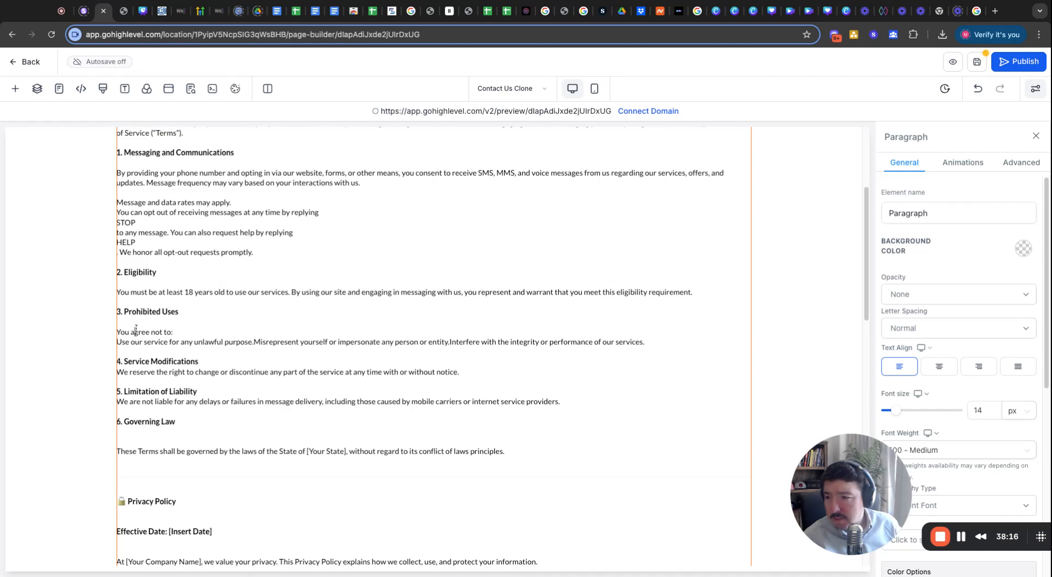
pyautogui.click(136, 322)
pyautogui.press('BackSpace')
pyautogui.click(137, 282)
pyautogui.press('BackSpace')
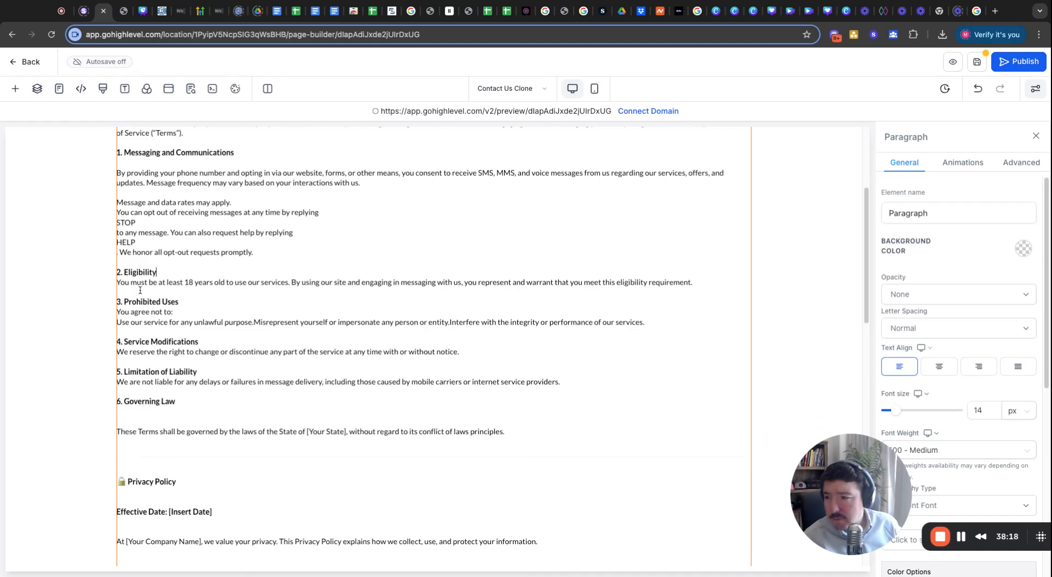
pyautogui.click(140, 165)
pyautogui.press('BackSpace')
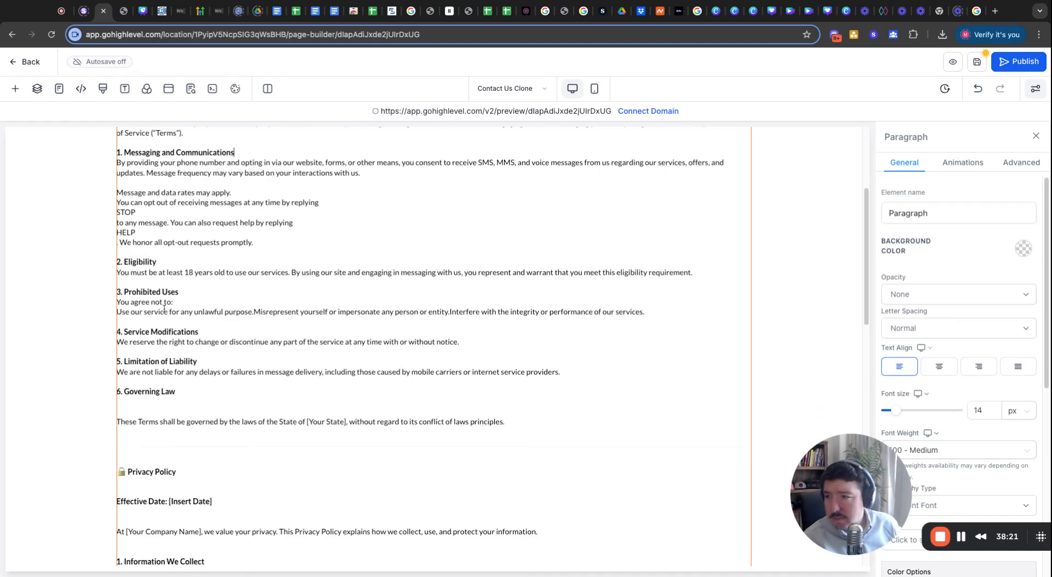
pyautogui.click(136, 412)
pyautogui.press('BackSpace')
pyautogui.press('BackSpace')
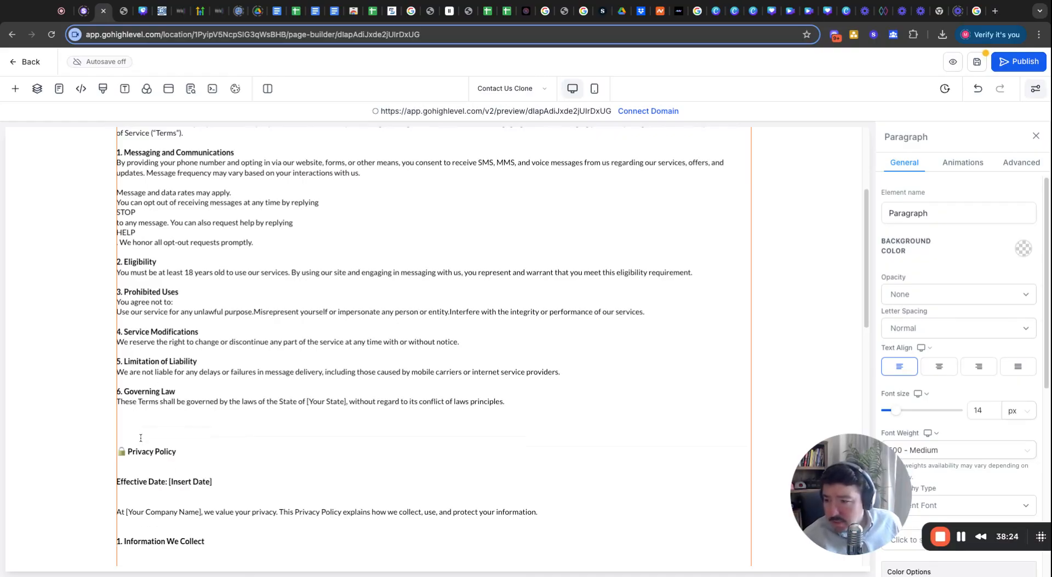
pyautogui.click(140, 438)
pyautogui.press('BackSpace')
pyautogui.press('BackSpace')
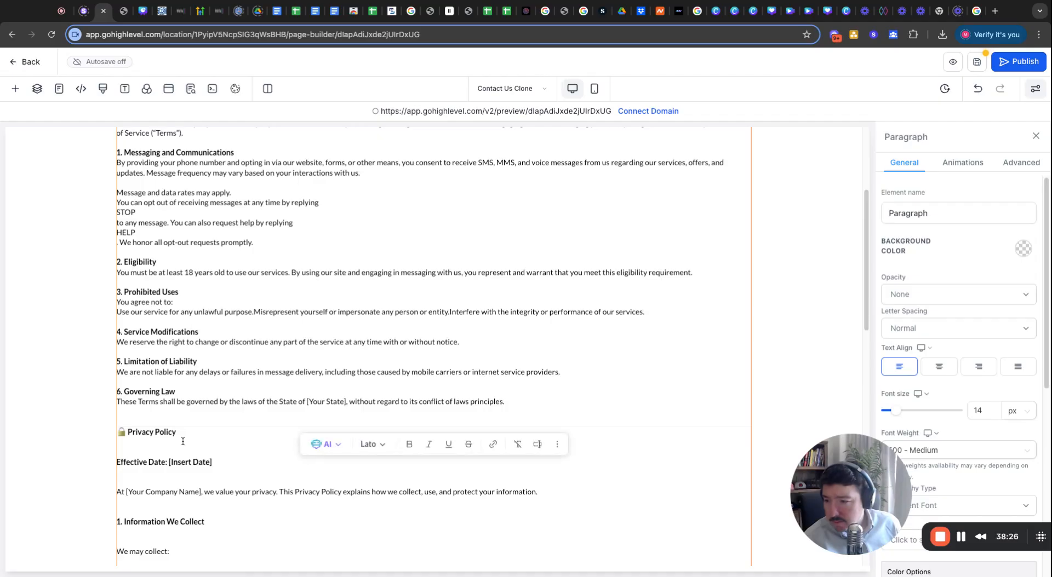
# Remove the Privacy Policy blank lines from Effective Date through '1. Information We Collect'.
pyautogui.scroll(-3, 163, 376)
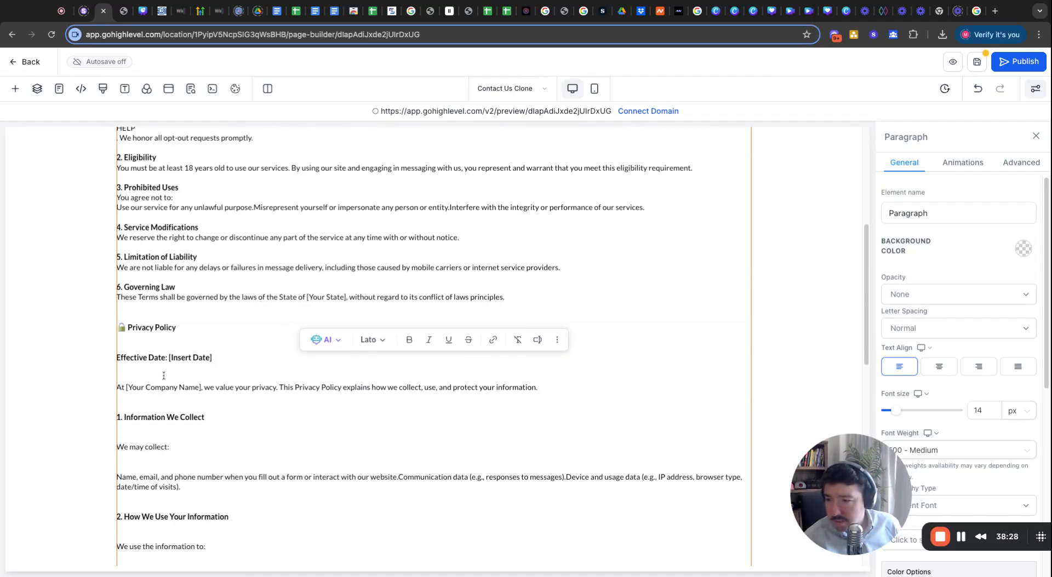
pyautogui.click(151, 403)
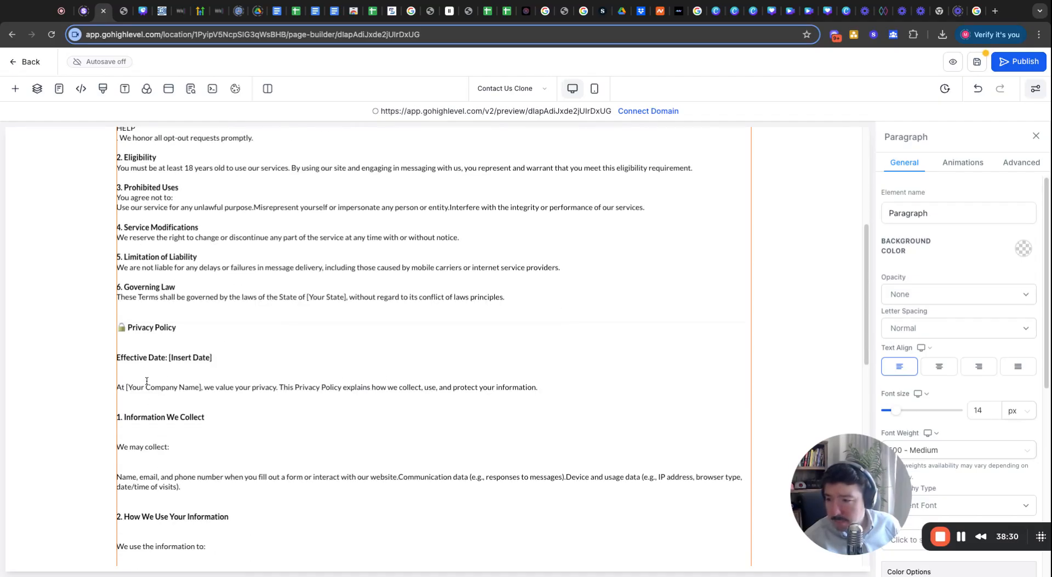
pyautogui.click(147, 381)
pyautogui.press('BackSpace')
pyautogui.press('BackSpace')
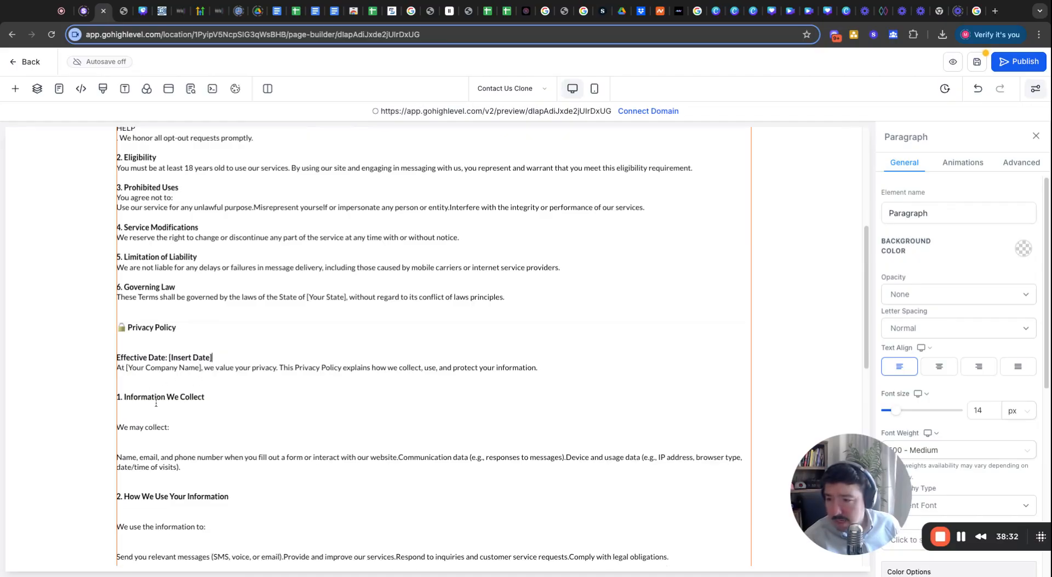
pyautogui.click(146, 404)
pyautogui.press('BackSpace')
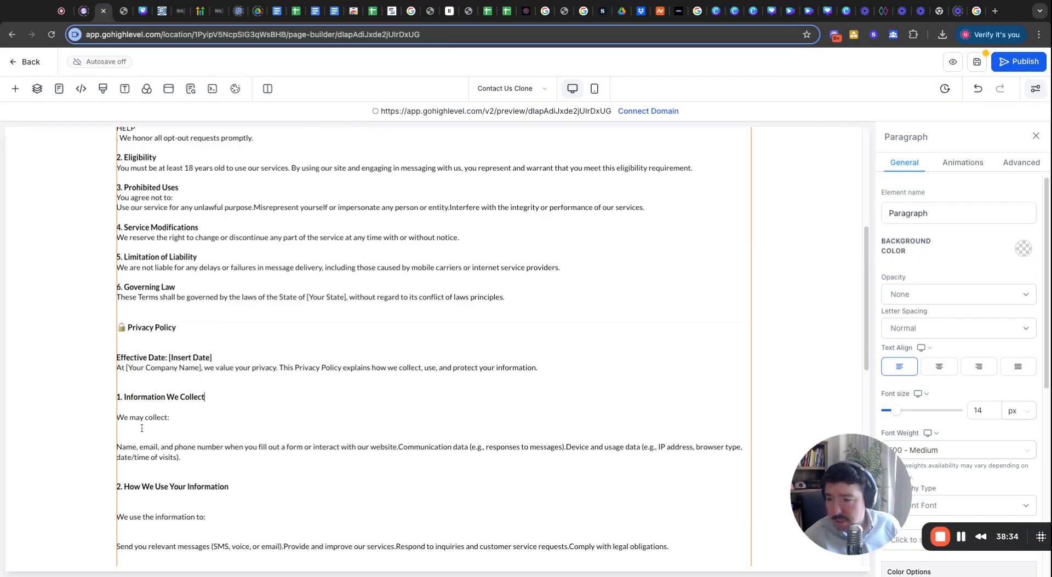
pyautogui.press('BackSpace')
pyautogui.click(143, 427)
pyautogui.press('BackSpace')
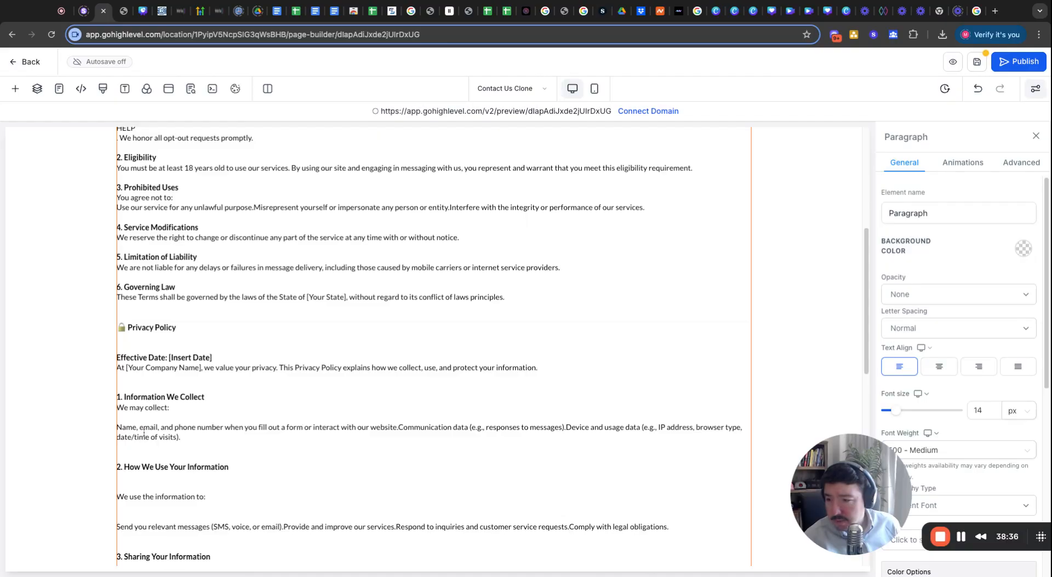
pyautogui.click(139, 453)
pyautogui.press('BackSpace')
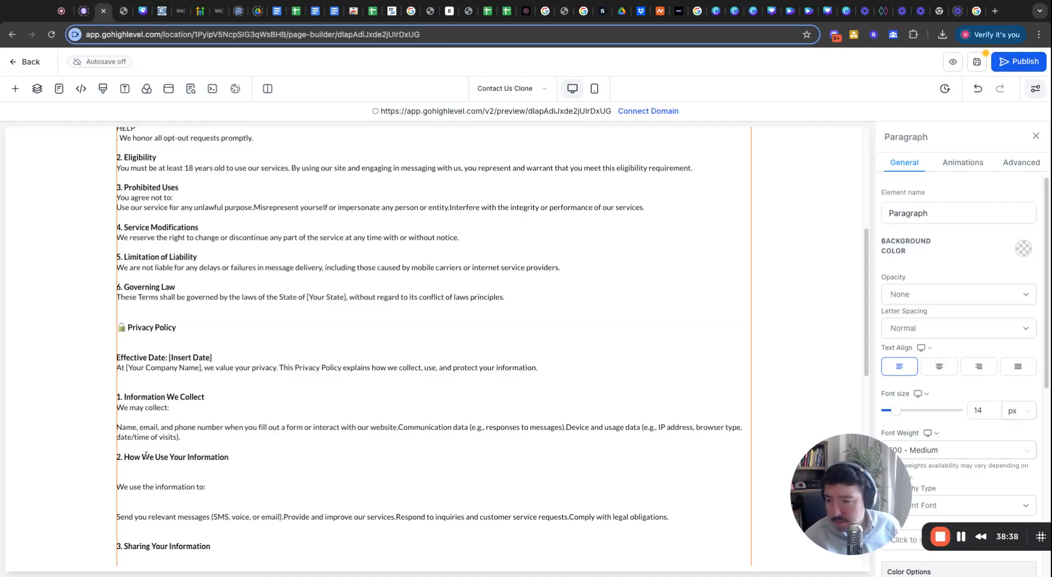
# Delete the gaps under '2. How We Use Your Information' and '3. Sharing Your Information'.
pyautogui.scroll(-3, 141, 329)
pyautogui.click(141, 321)
pyautogui.press('BackSpace')
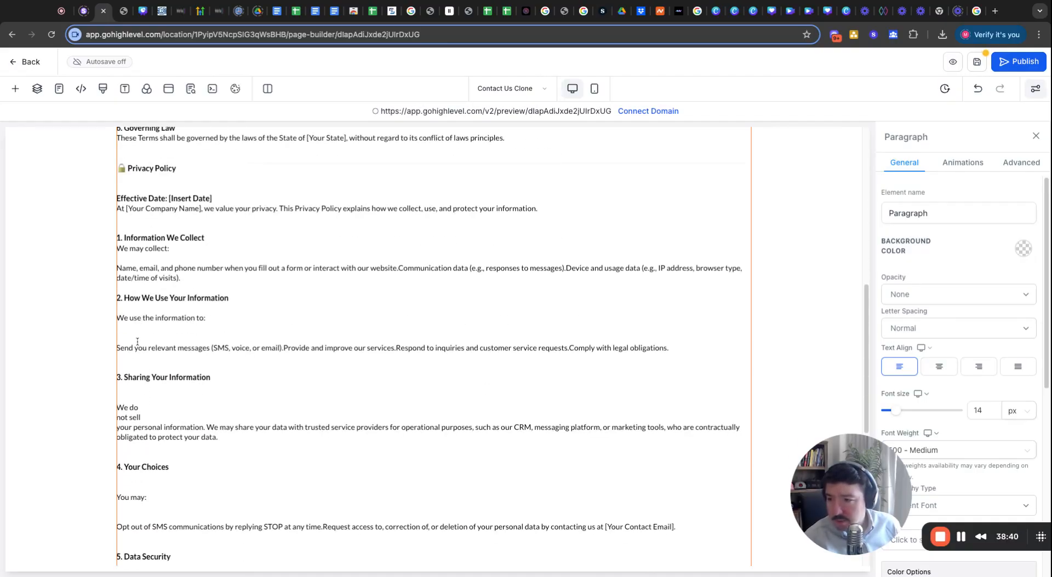
pyautogui.click(137, 341)
pyautogui.press('BackSpace')
pyautogui.press('BackSpace')
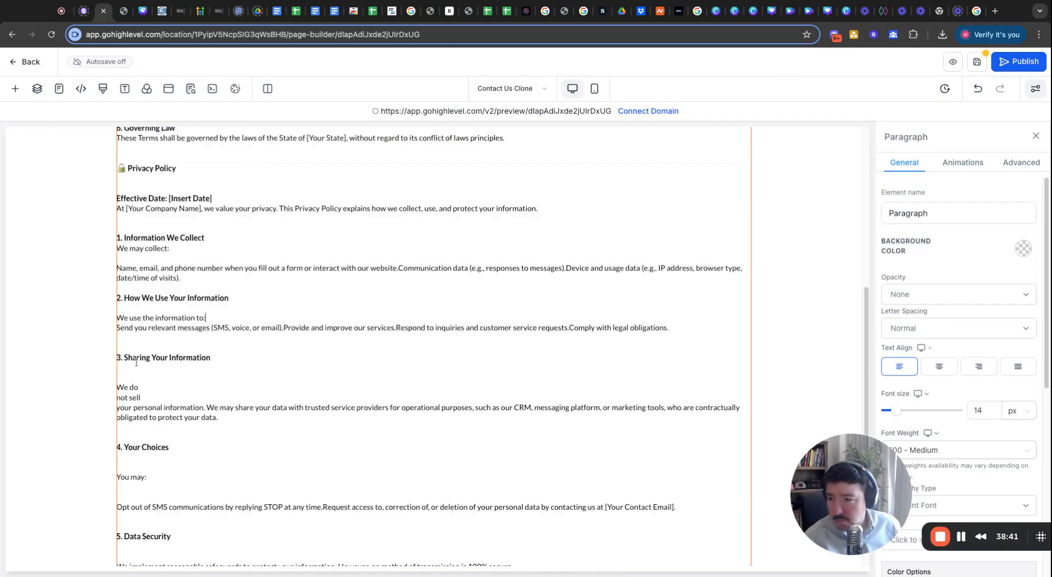
pyautogui.click(137, 310)
pyautogui.press('BackSpace')
pyautogui.click(136, 365)
pyautogui.press('BackSpace')
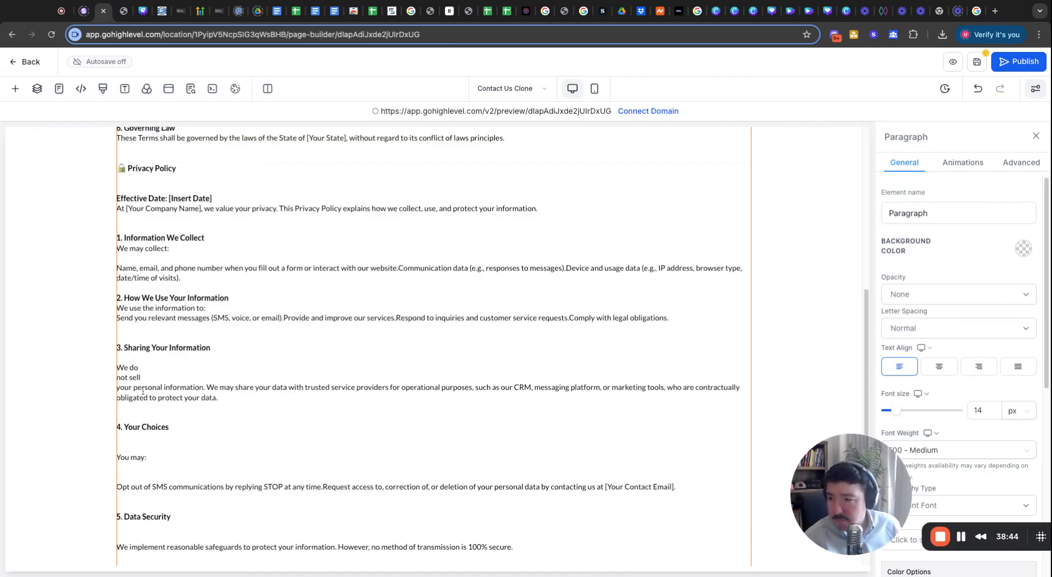
pyautogui.press('BackSpace')
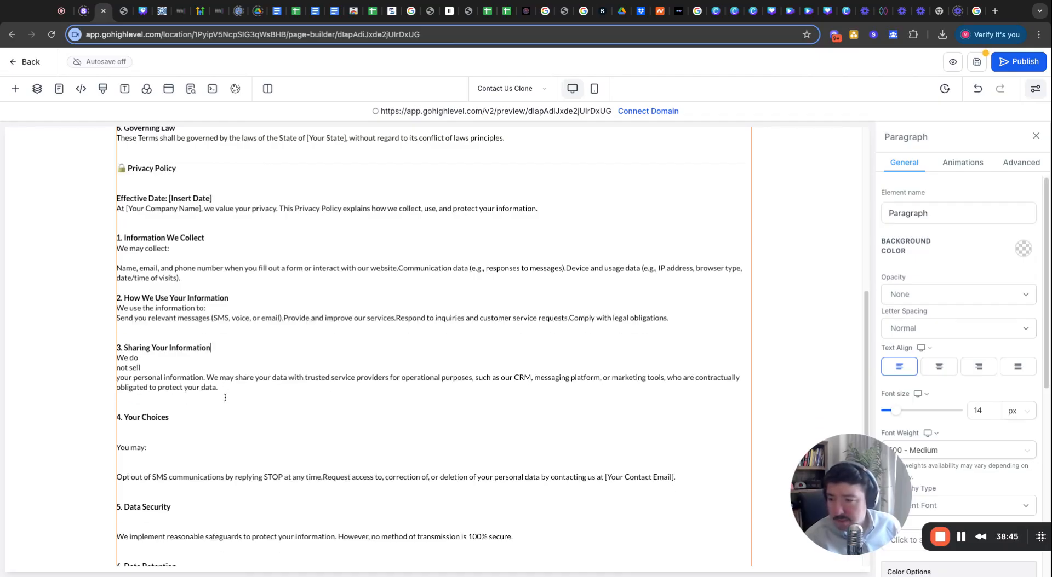
# Remove the blank lines around '4. Your Choices', after 'You may:' and above '5. Data Security'.
pyautogui.click(163, 405)
pyautogui.press('BackSpace')
pyautogui.click(150, 430)
pyautogui.press('BackSpace')
pyautogui.press('BackSpace')
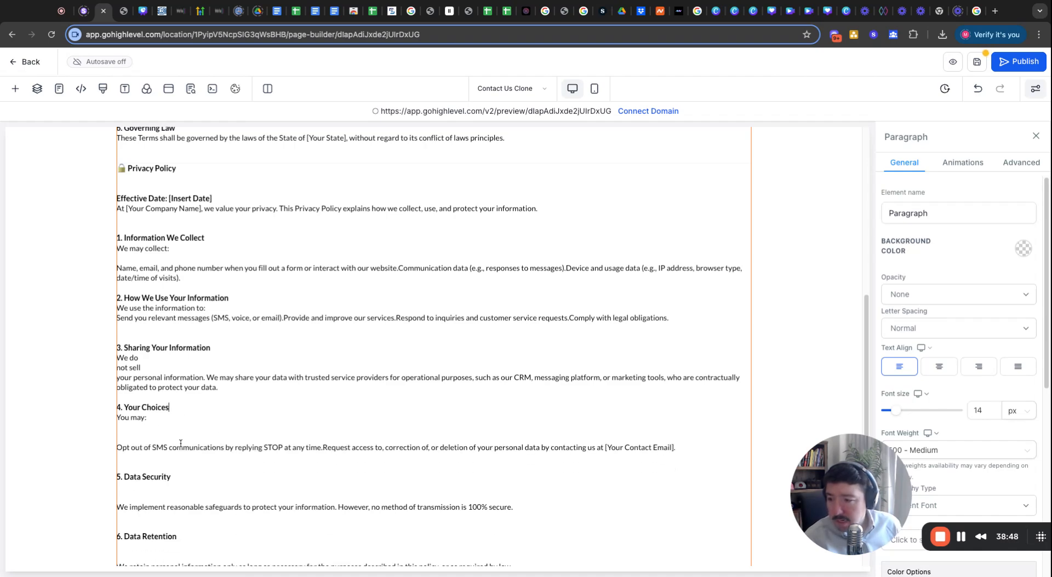
pyautogui.click(146, 437)
pyautogui.press('BackSpace')
pyautogui.press('BackSpace')
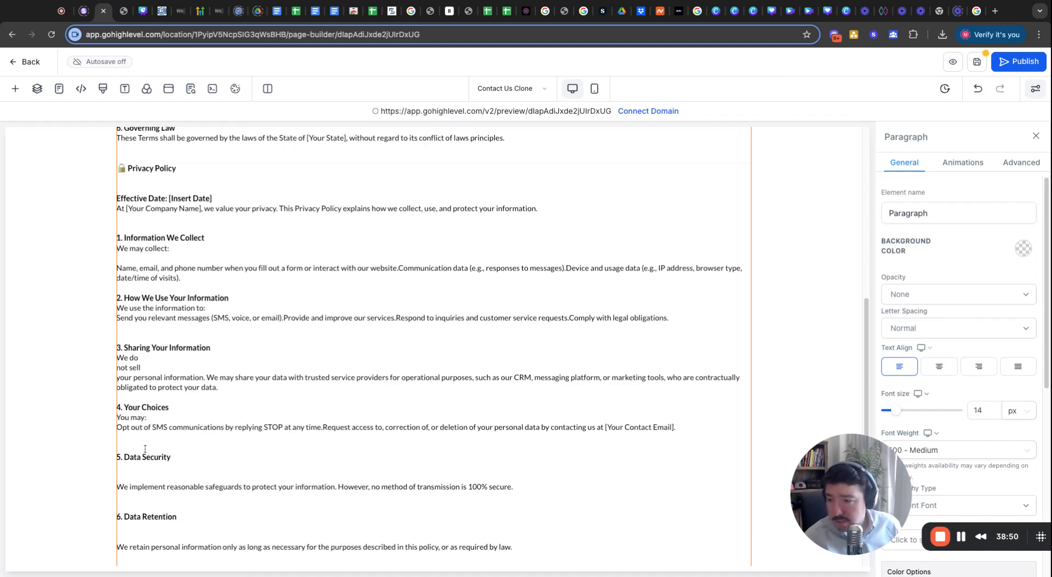
pyautogui.click(145, 449)
pyautogui.press('BackSpace')
# Delete the gaps around '5. Data Security', '6. Data Retention' and '7. Contact Us'.
pyautogui.scroll(-3, 145, 449)
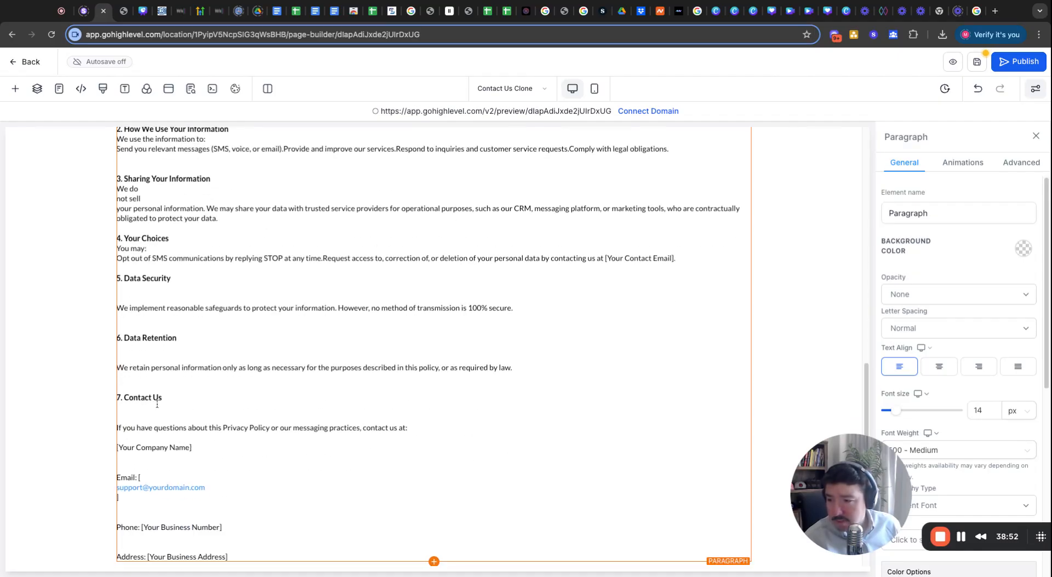
pyautogui.click(140, 299)
pyautogui.press('BackSpace')
pyautogui.press('BackSpace')
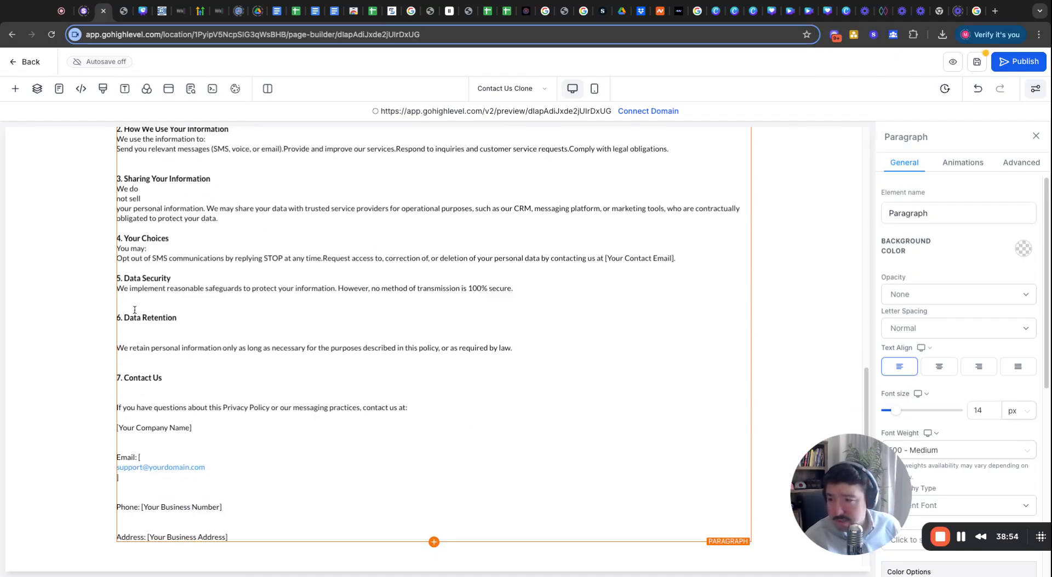
pyautogui.click(135, 310)
pyautogui.press('BackSpace')
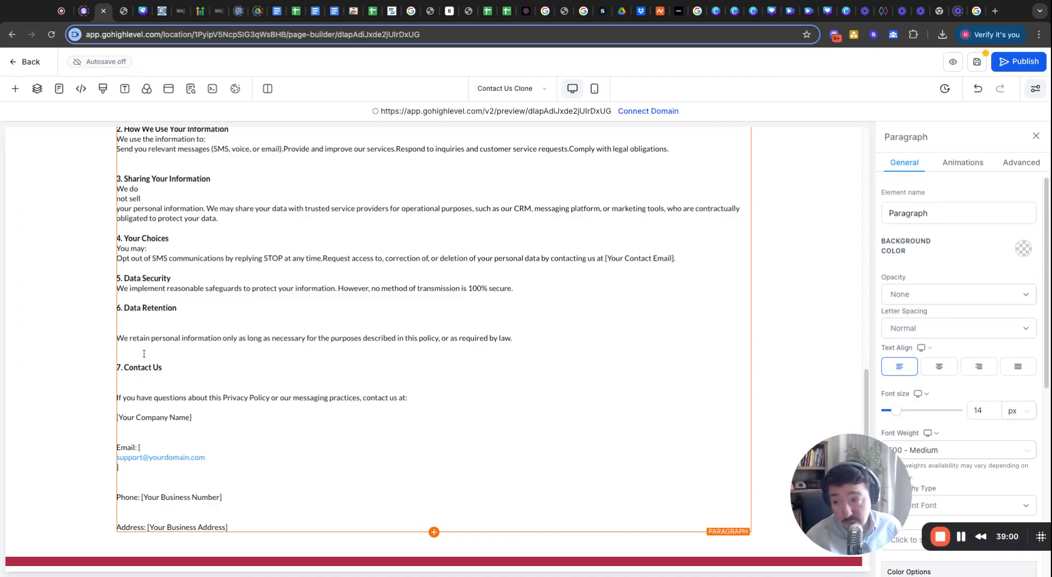
pyautogui.click(130, 322)
pyautogui.press('BackSpace')
pyautogui.press('BackSpace')
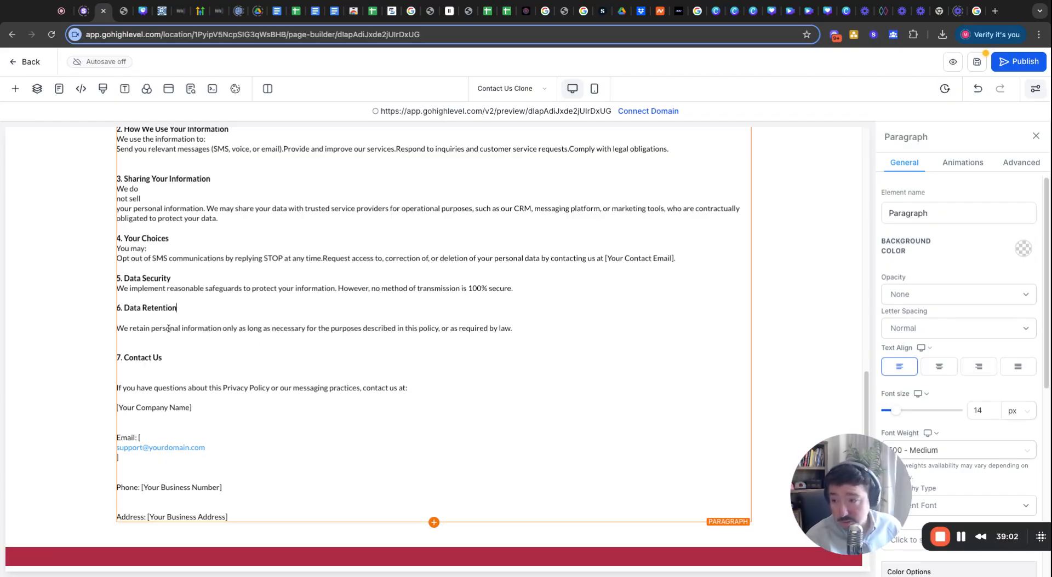
pyautogui.write('n')
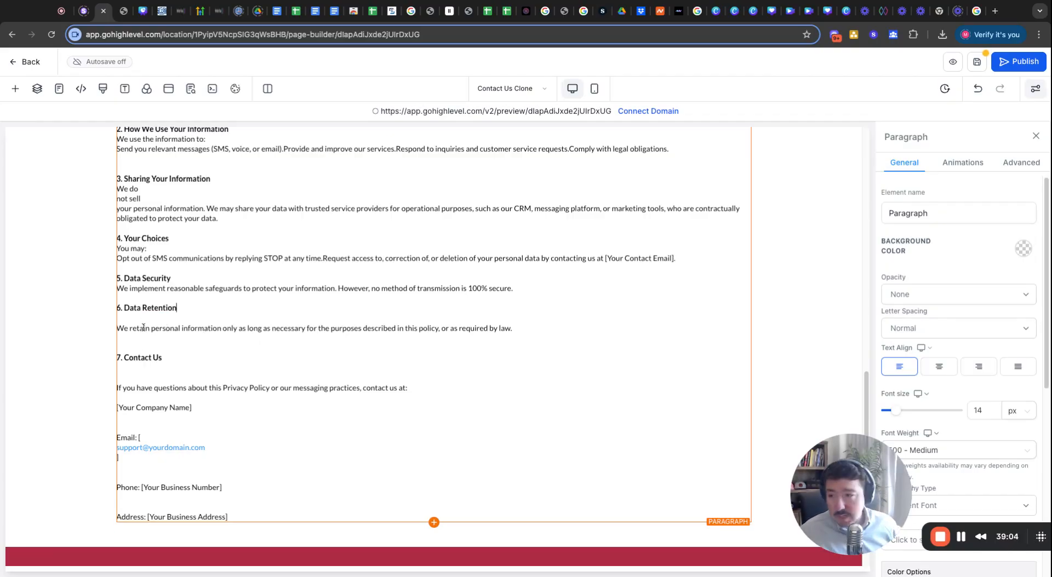
pyautogui.press('Delete')
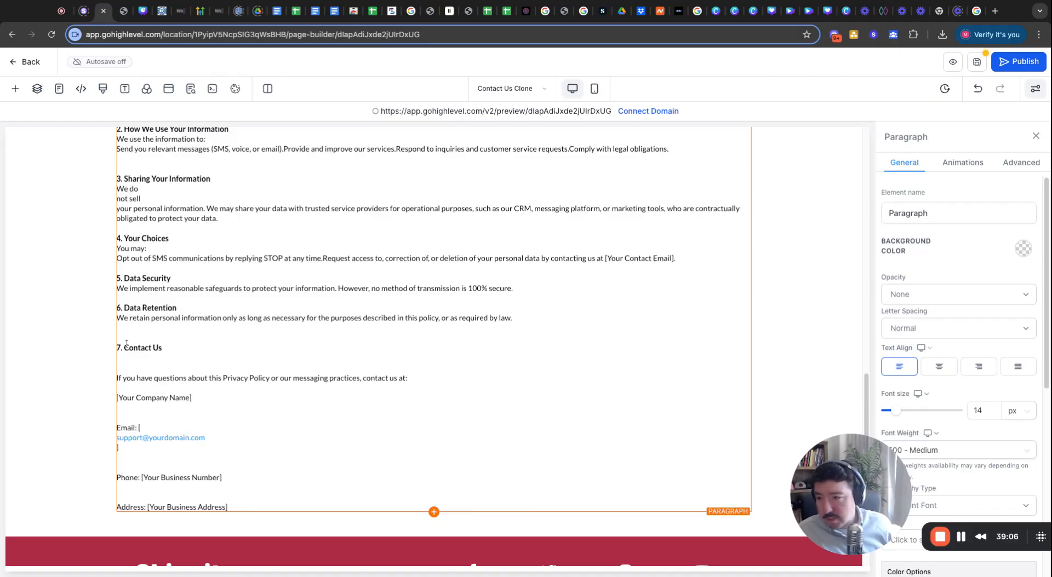
pyautogui.click(134, 334)
pyautogui.press('BackSpace')
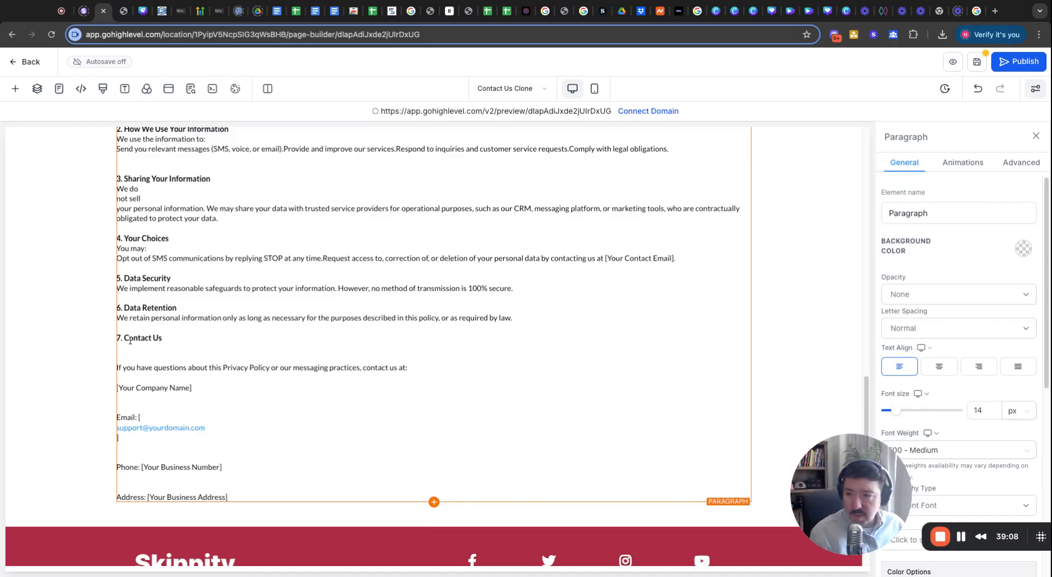
pyautogui.click(137, 357)
pyautogui.press('BackSpace')
pyautogui.press('BackSpace')
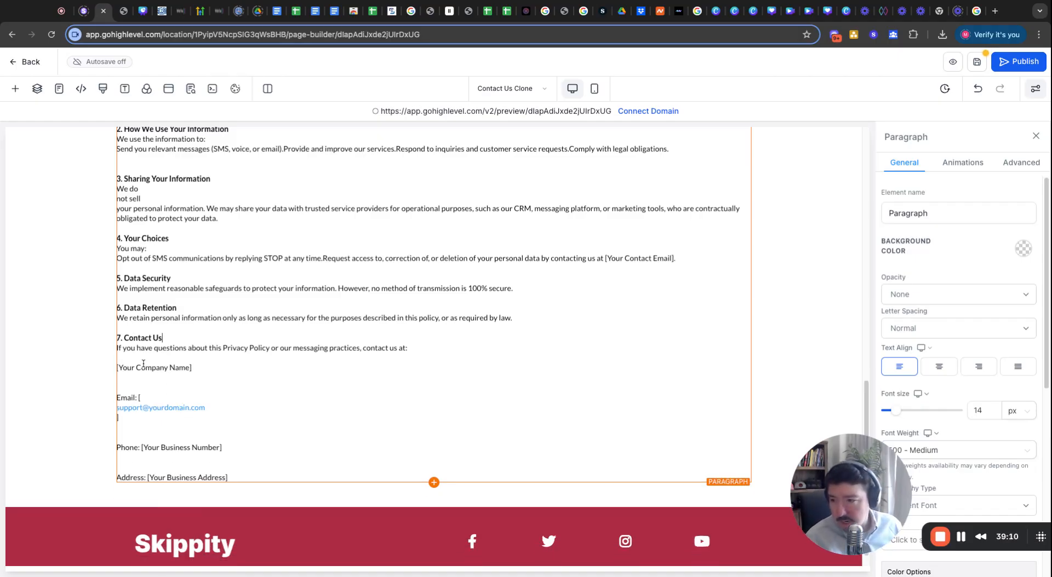
# Close up the Contact Us block so the Phone and Address lines follow the email.
pyautogui.moveTo(193, 369); pyautogui.dragTo(112, 369)
pyautogui.click(149, 358)
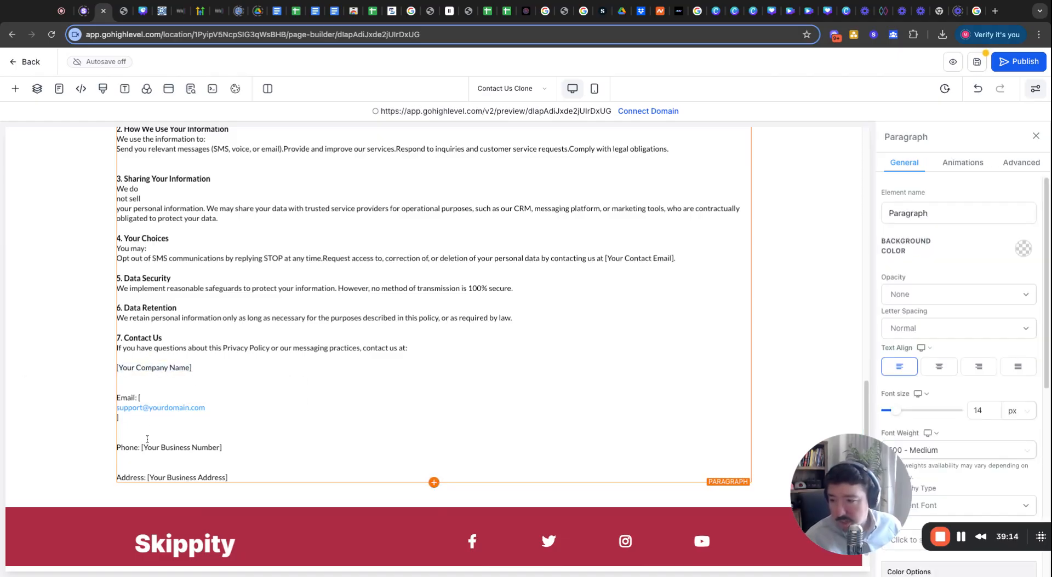
pyautogui.click(145, 467)
pyautogui.press('BackSpace')
pyautogui.press('BackSpace')
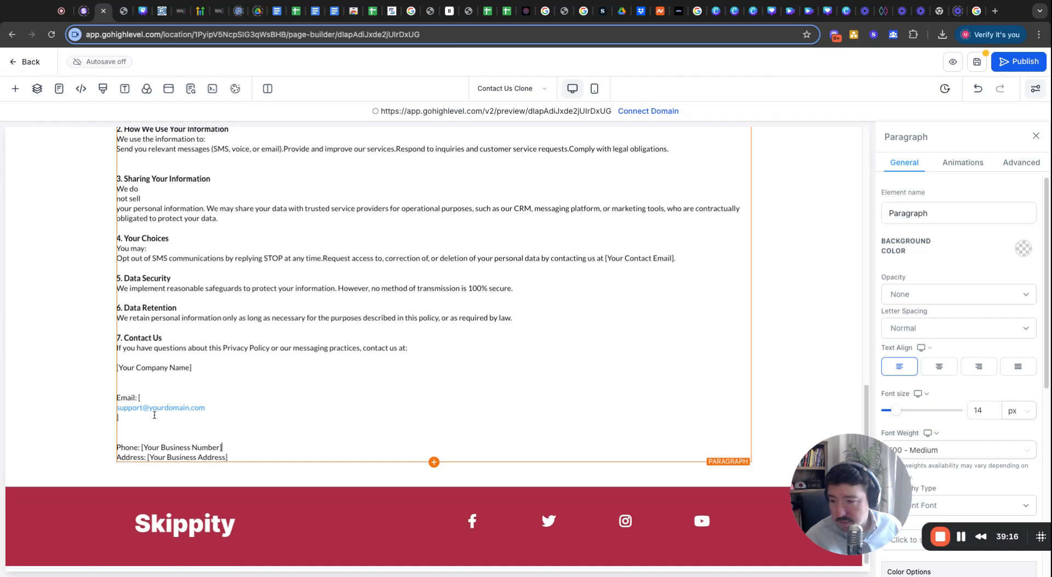
pyautogui.click(142, 435)
pyautogui.press('BackSpace')
pyautogui.press('BackSpace')
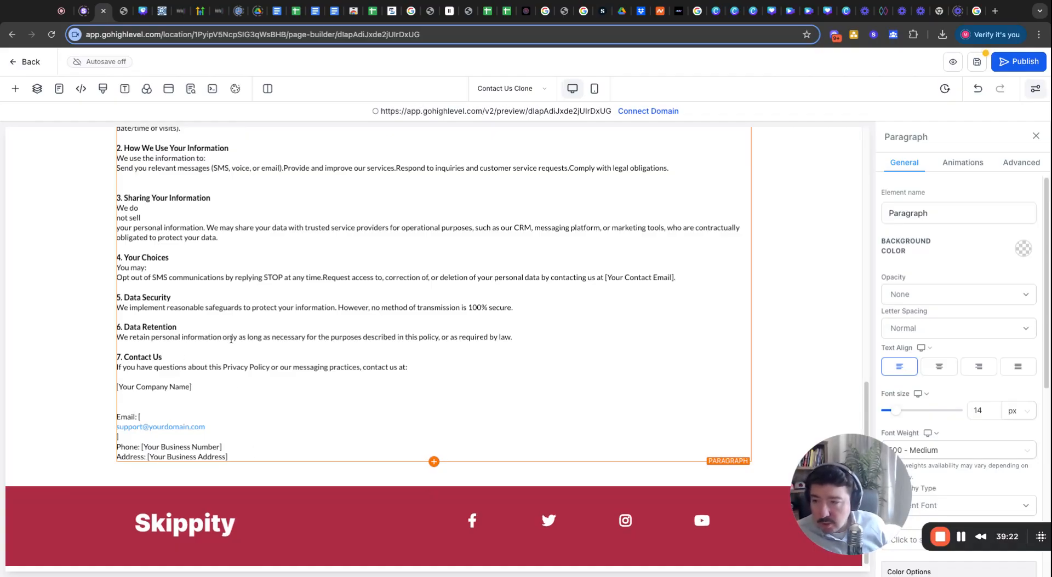
pyautogui.scroll(11, 231, 340)
pyautogui.scroll(-9, 239, 360)
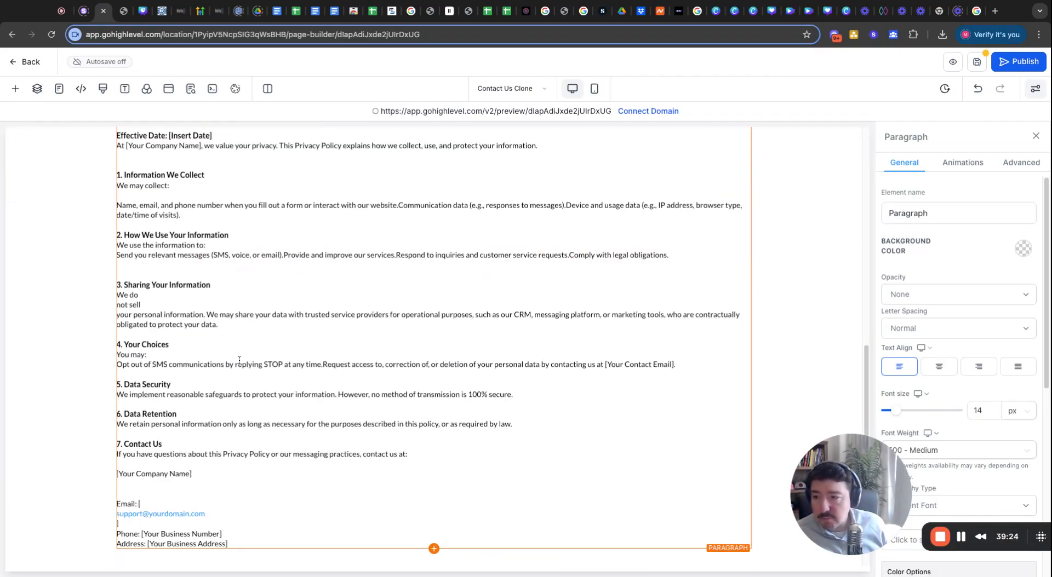
pyautogui.scroll(-2, 239, 359)
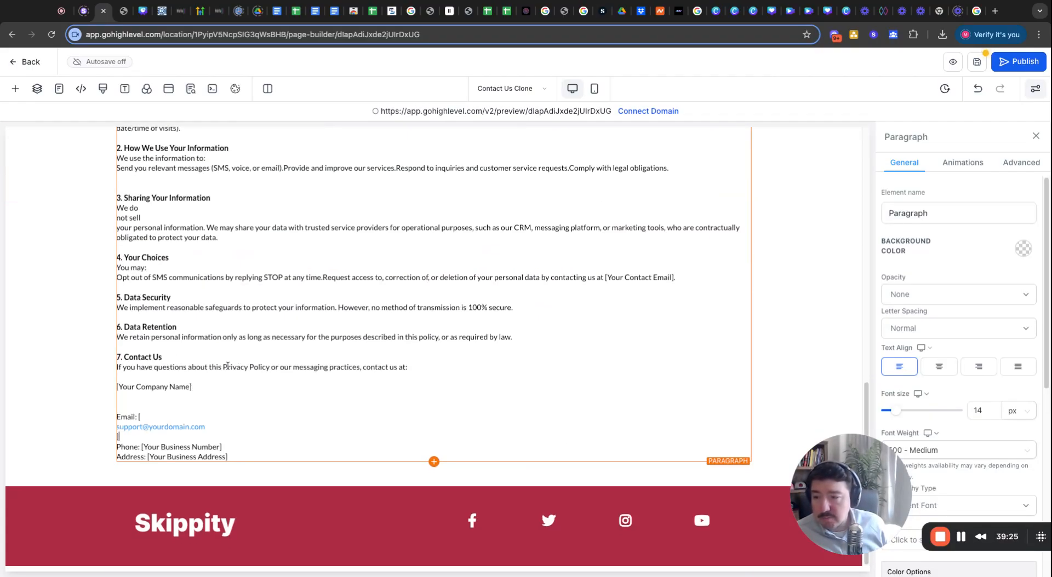
pyautogui.click(1017, 61)
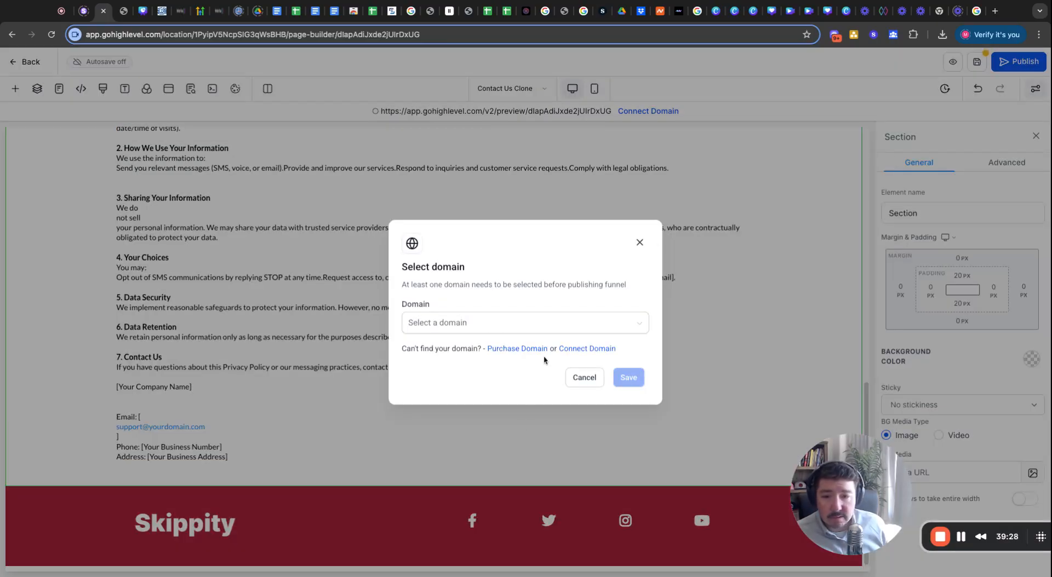
pyautogui.click(438, 323)
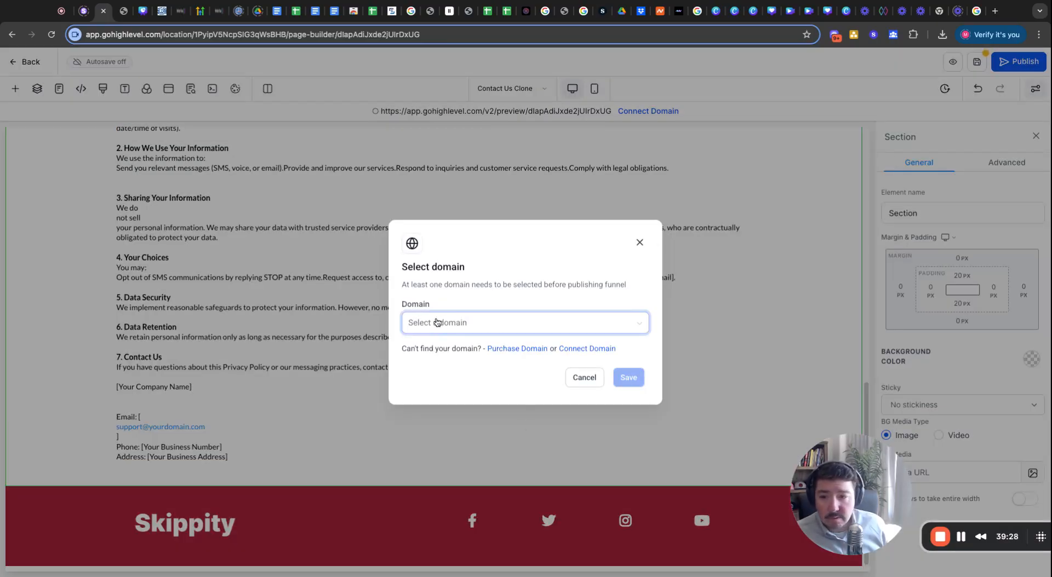
pyautogui.click(515, 301)
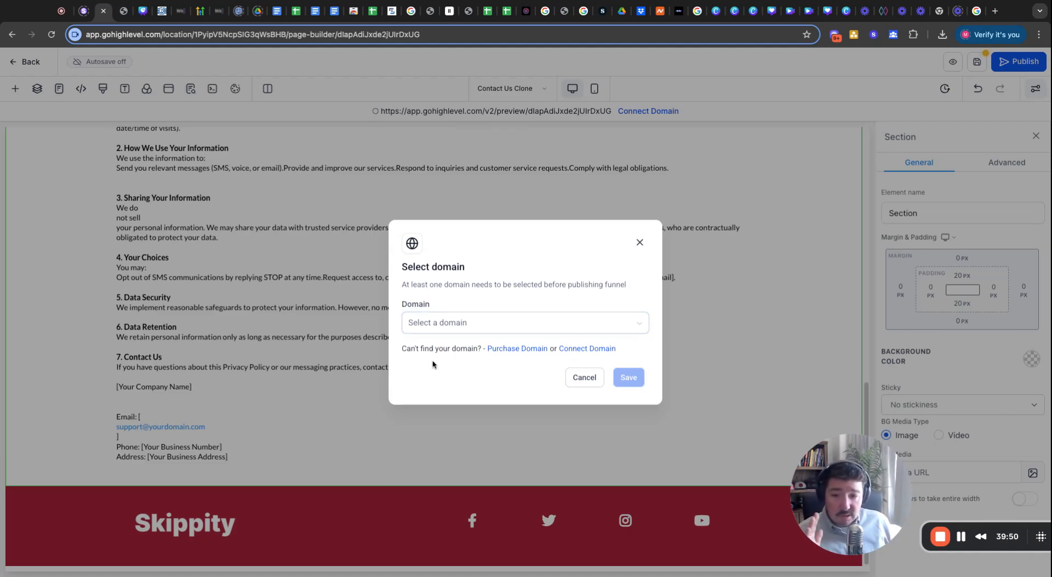
pyautogui.doubleClick(515, 351)
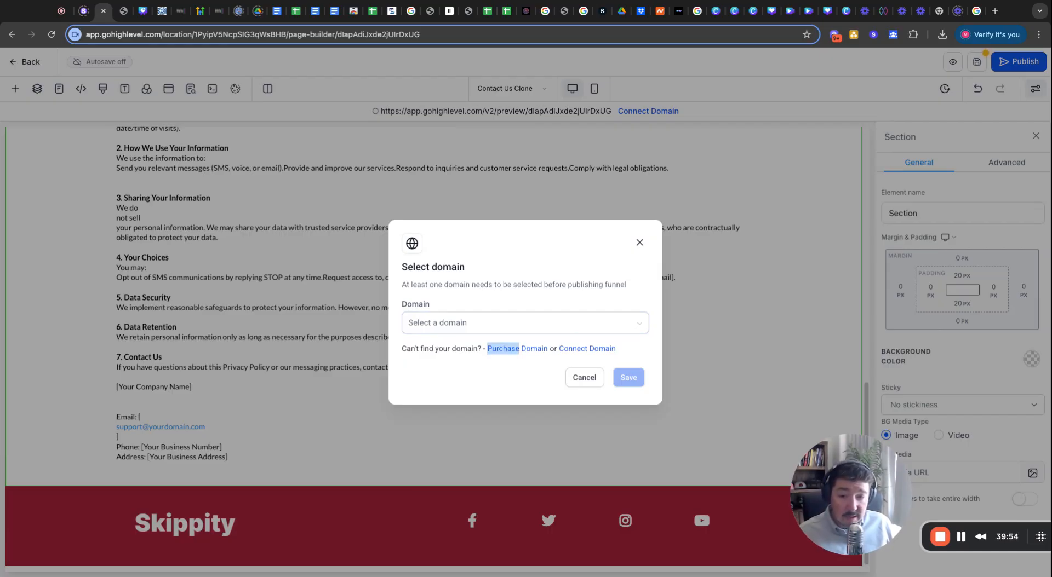
pyautogui.click(521, 383)
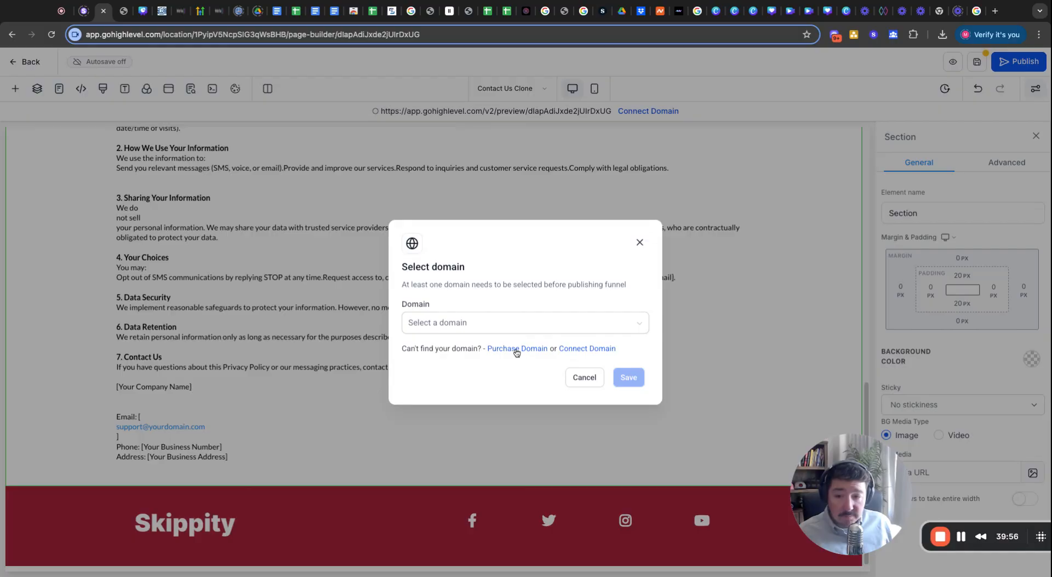
pyautogui.click(518, 352)
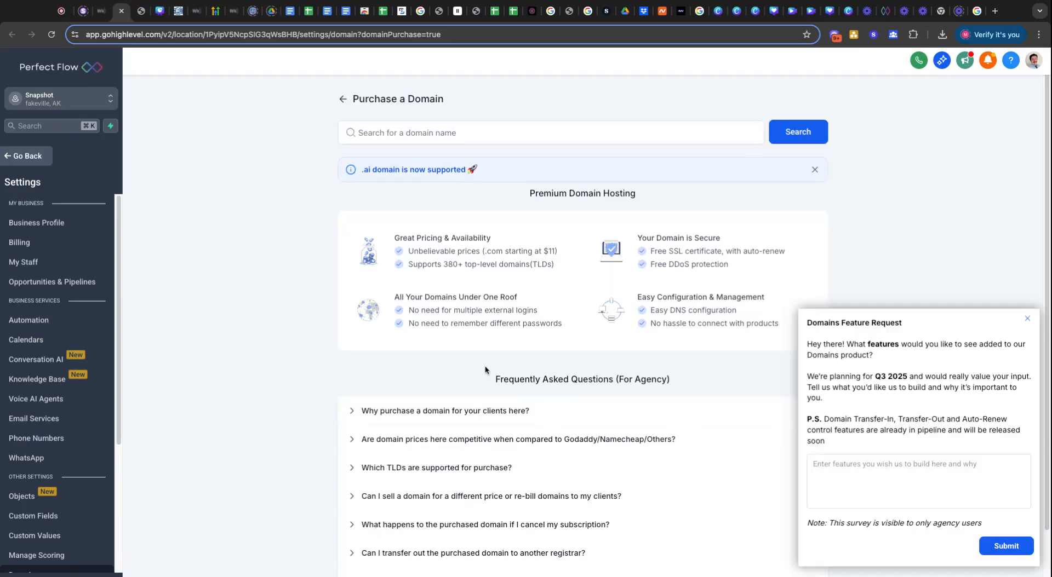
pyautogui.click(452, 131)
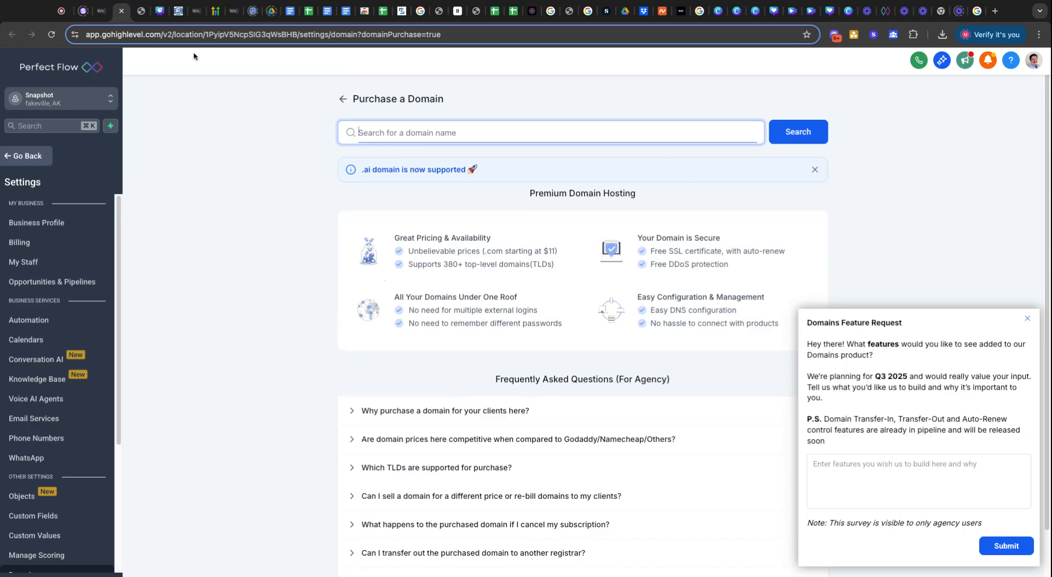
pyautogui.click(102, 11)
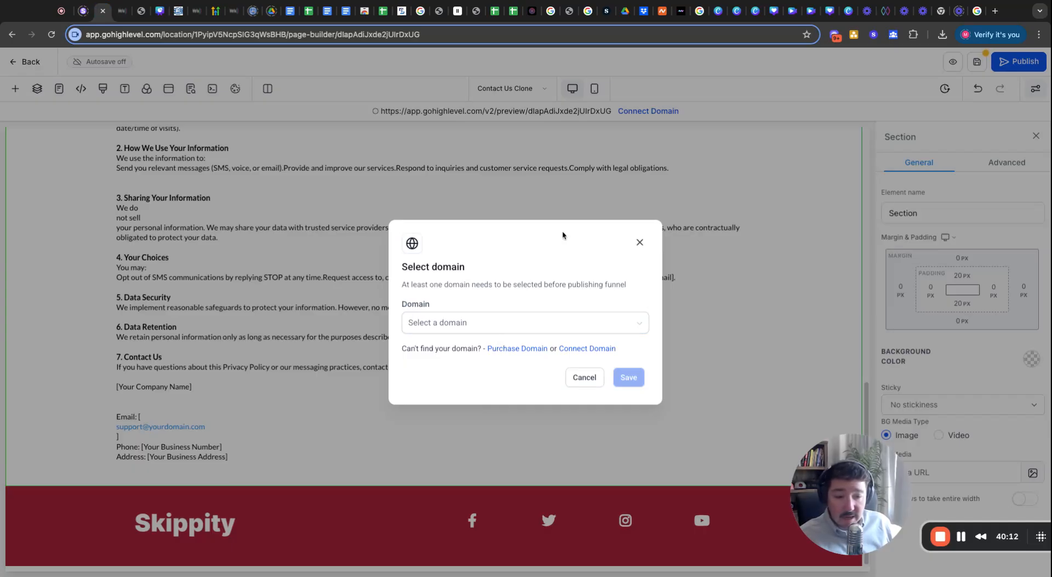
pyautogui.click(639, 243)
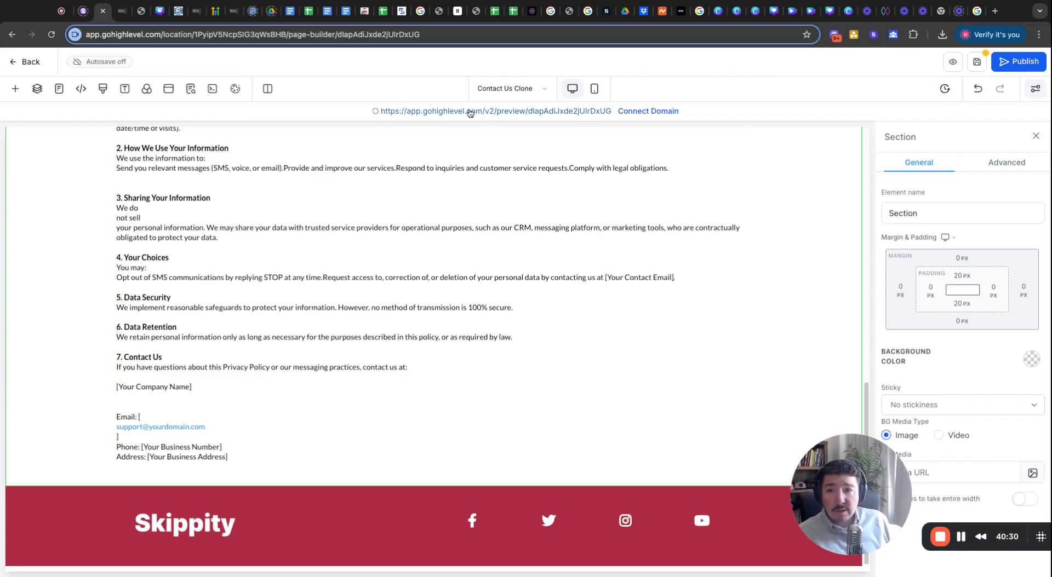
# Save the Contact Us Clone page, preview it, and copy the preview page URL.
pyautogui.click(976, 63)
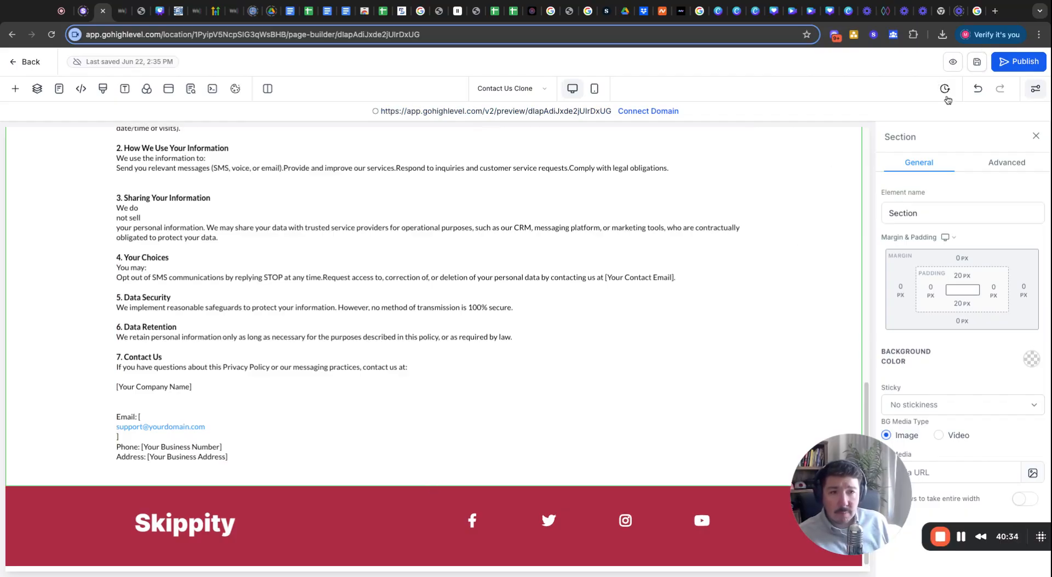
pyautogui.click(943, 61)
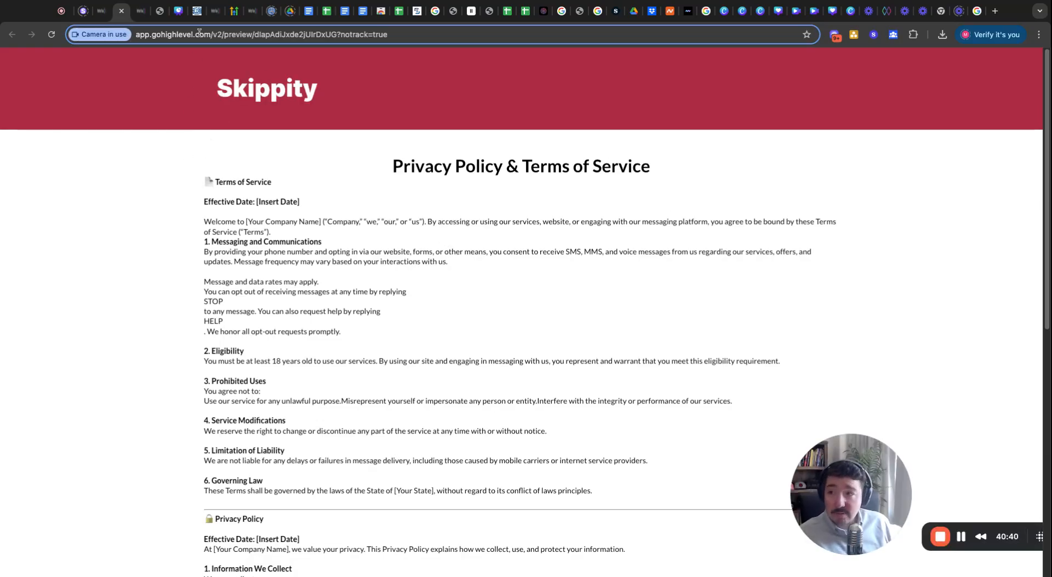
pyautogui.click(254, 35)
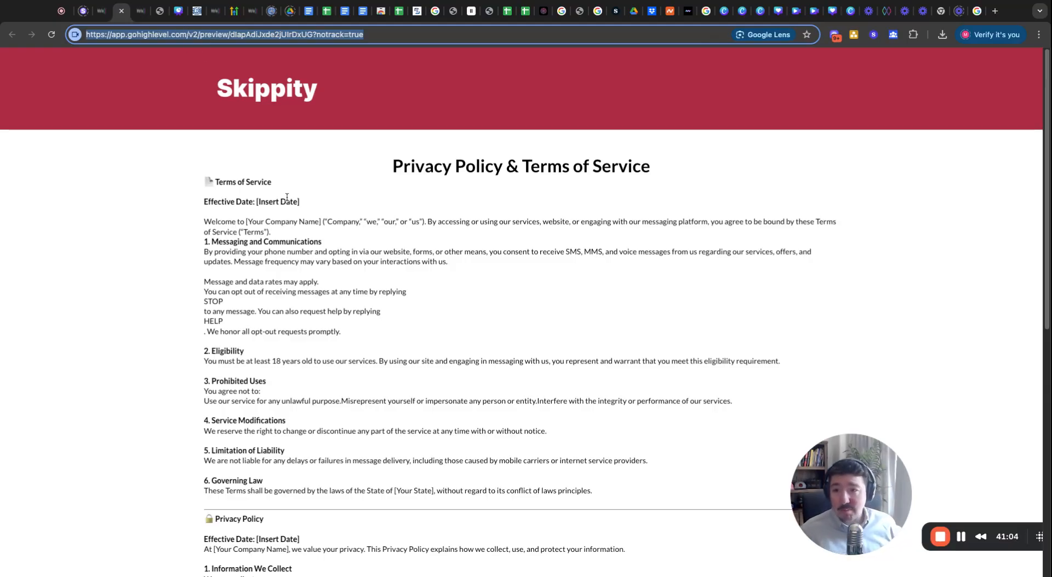
pyautogui.click(305, 35)
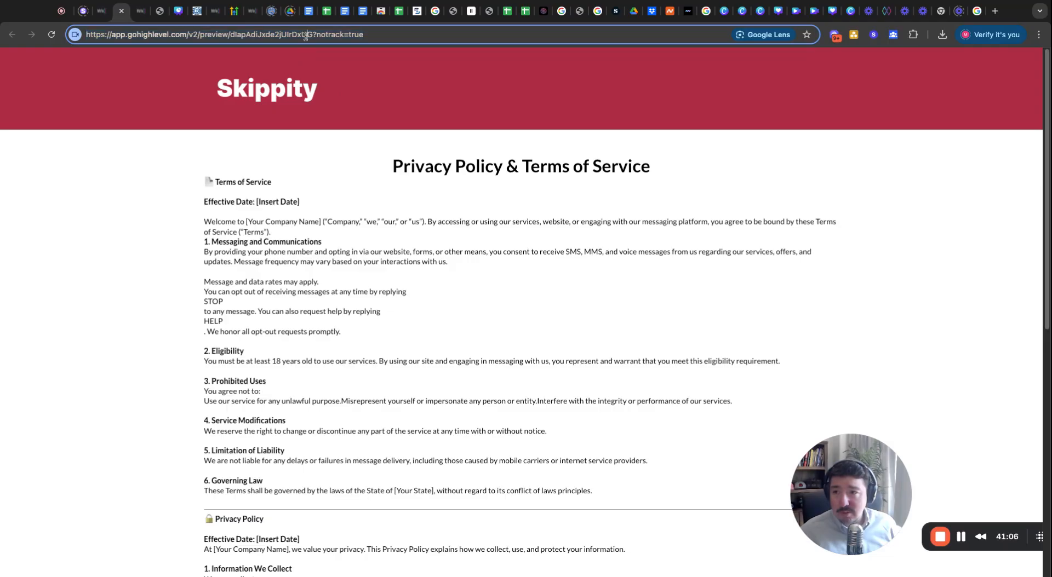
pyautogui.tripleClick(306, 35)
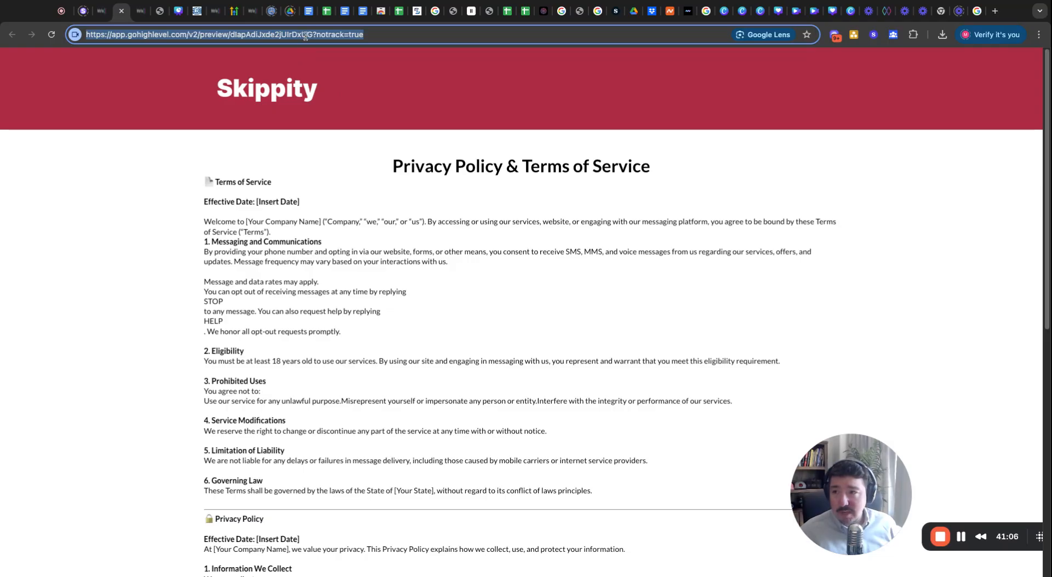
pyautogui.click(101, 11)
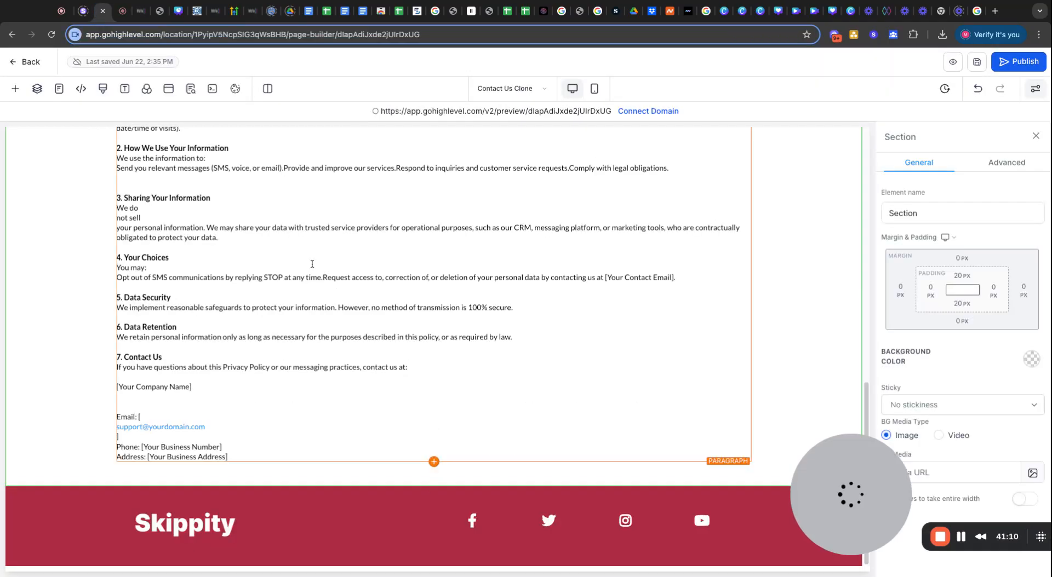
pyautogui.scroll(6, 312, 264)
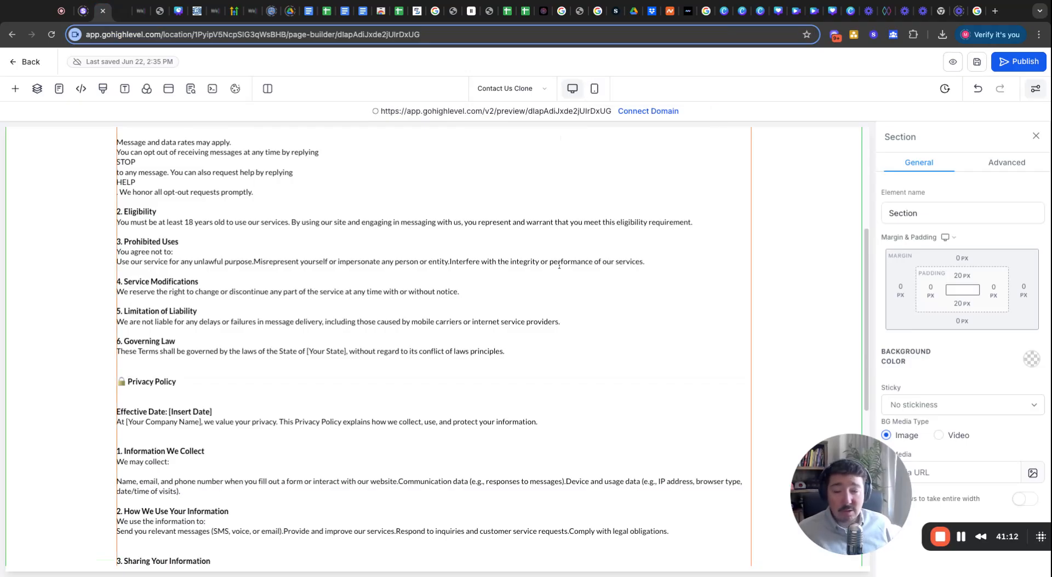
pyautogui.scroll(5, 559, 266)
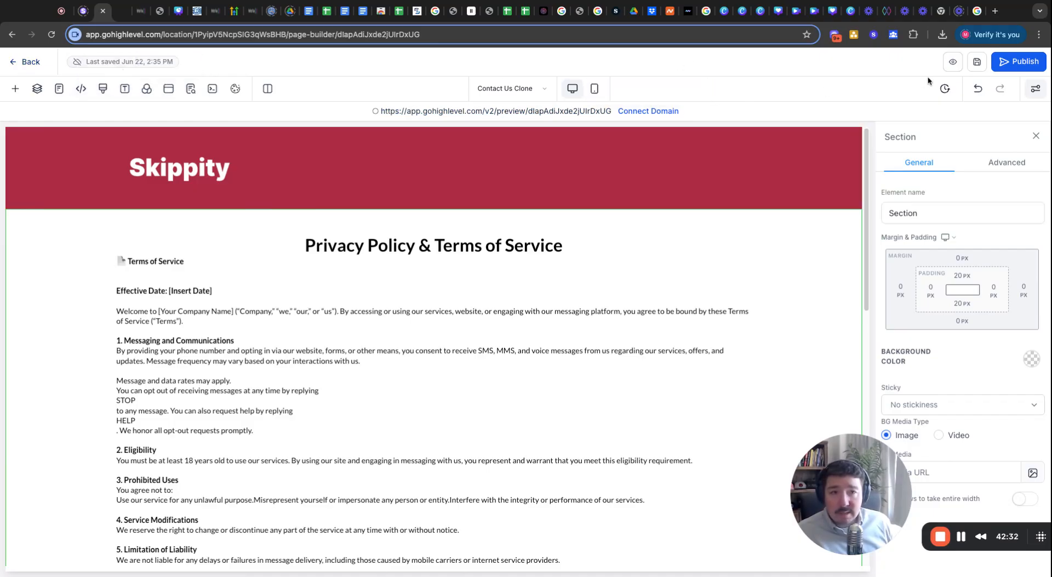
# Go to the Forms list and open the Property details form at its consent section.
pyautogui.click(31, 62)
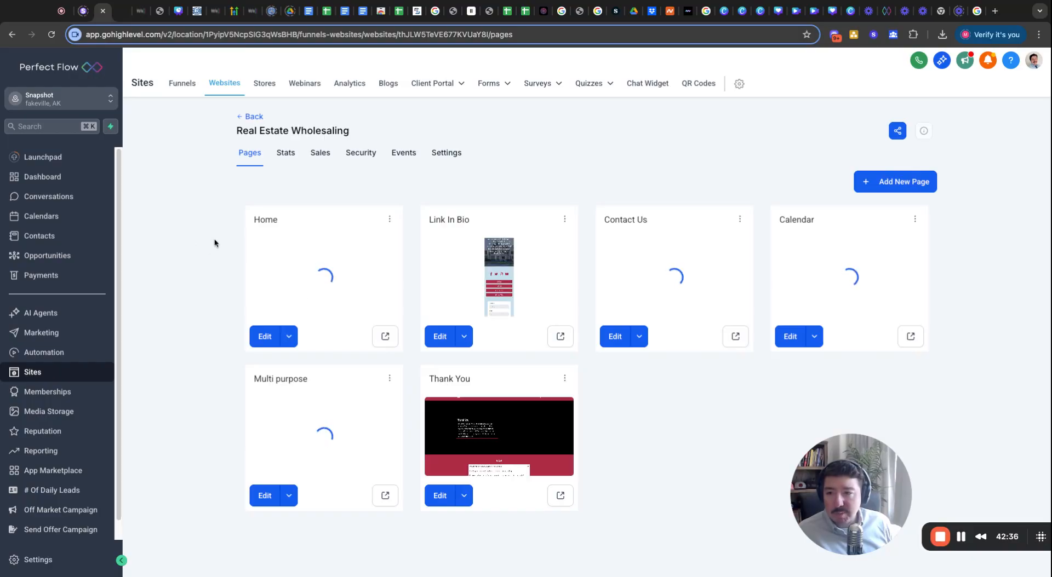
pyautogui.moveTo(488, 90)
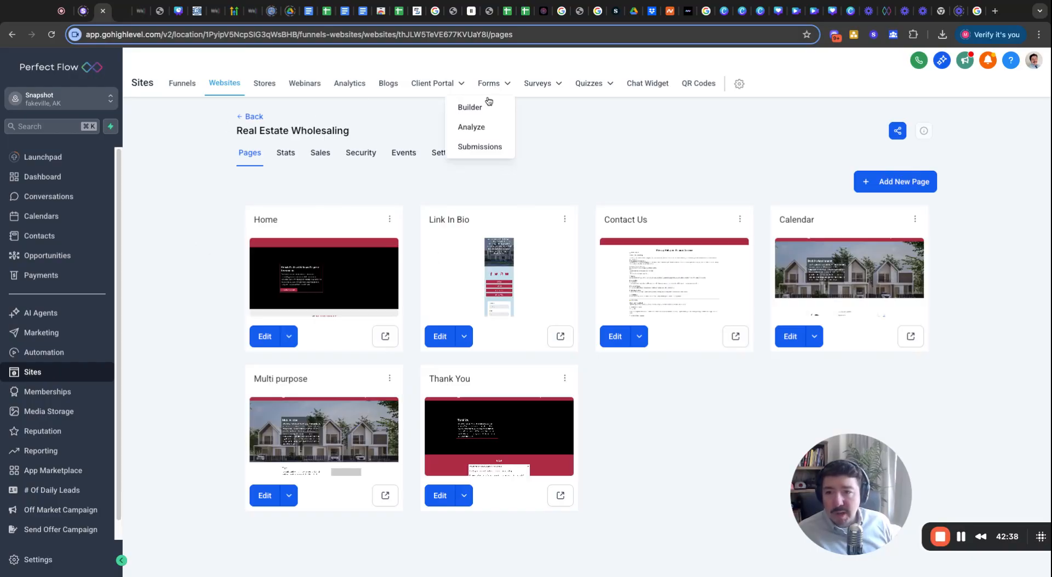
pyautogui.click(480, 111)
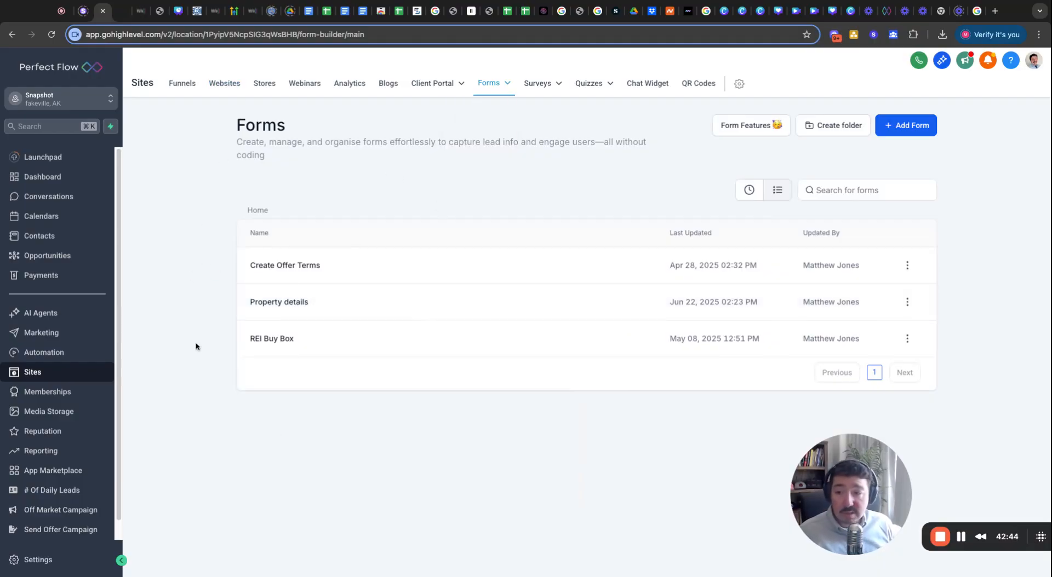
pyautogui.click(268, 303)
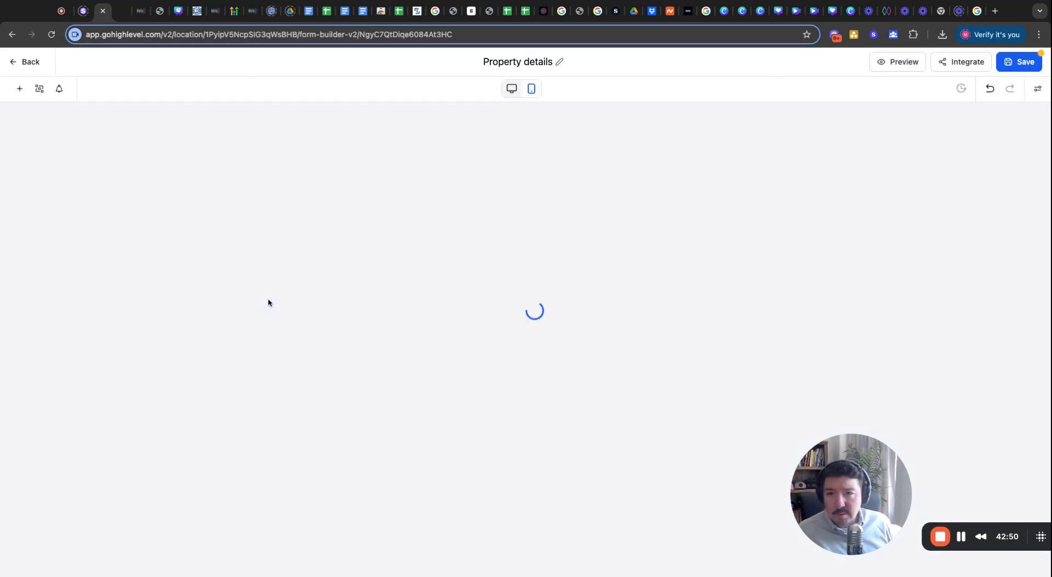
pyautogui.scroll(-10, 524, 346)
pyautogui.scroll(-2, 524, 346)
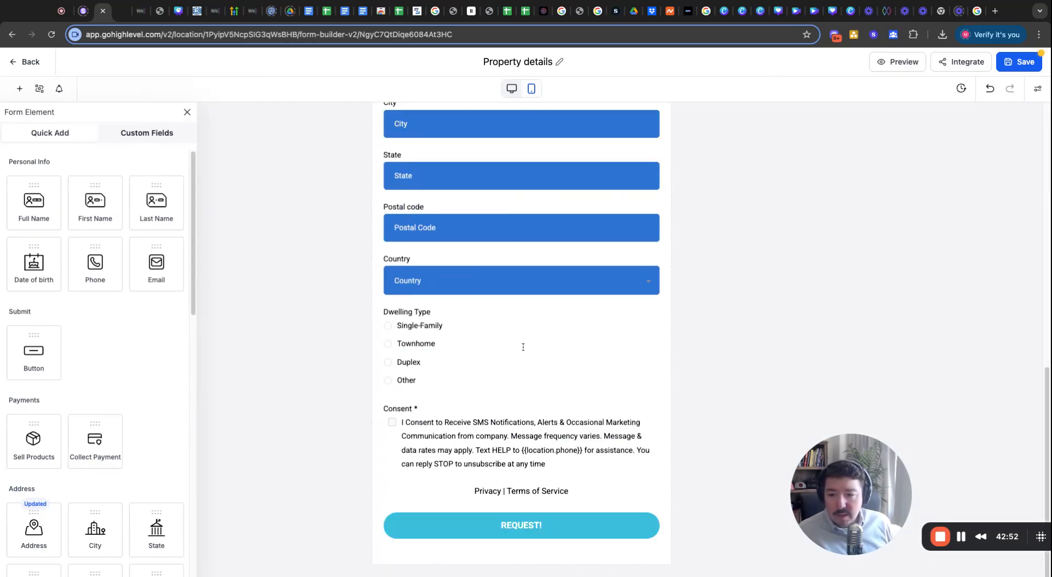
# Link the 'Privacy | Terms of Service' line to the copied preview URL, then save the form.
pyautogui.click(516, 490)
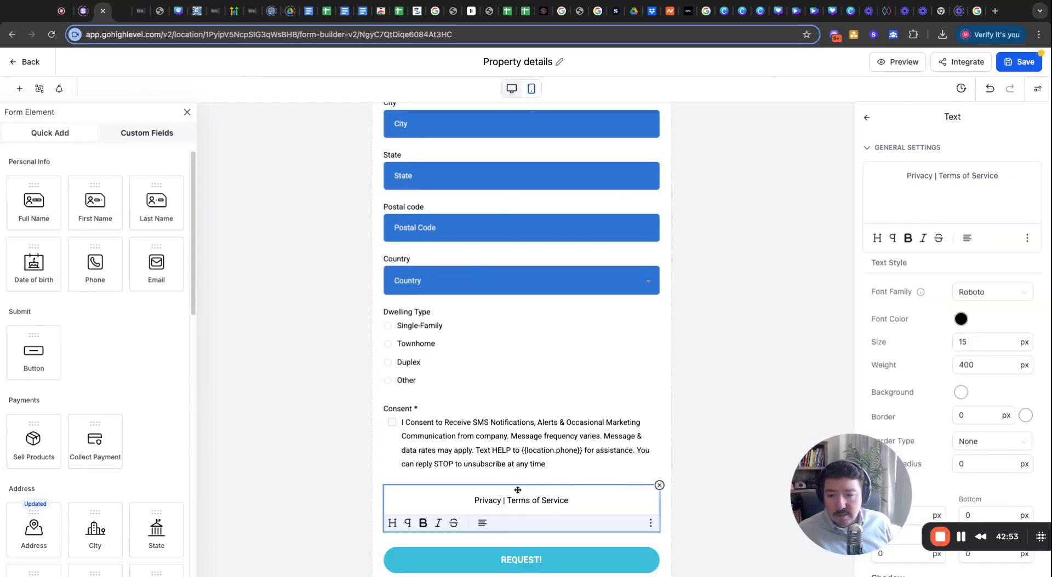
pyautogui.doubleClick(942, 175)
pyautogui.tripleClick(942, 175)
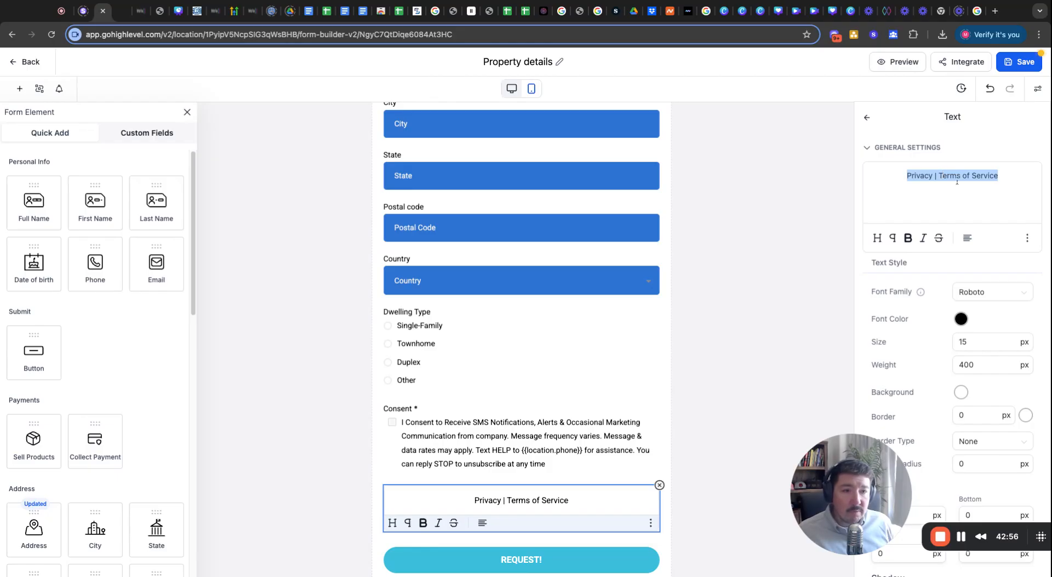
pyautogui.click(1026, 238)
pyautogui.click(1027, 200)
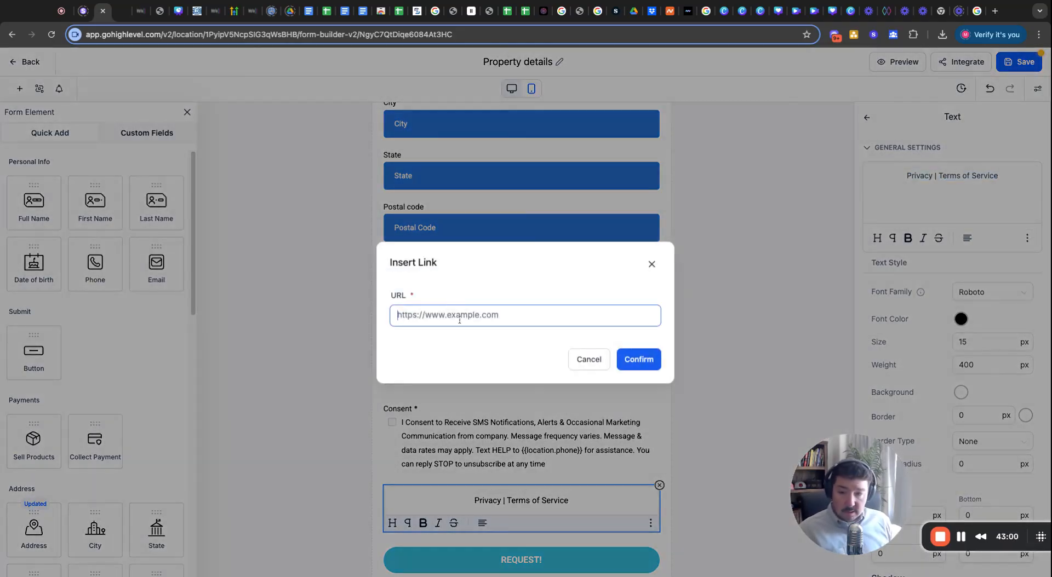
pyautogui.press('super+v')
pyautogui.click(646, 362)
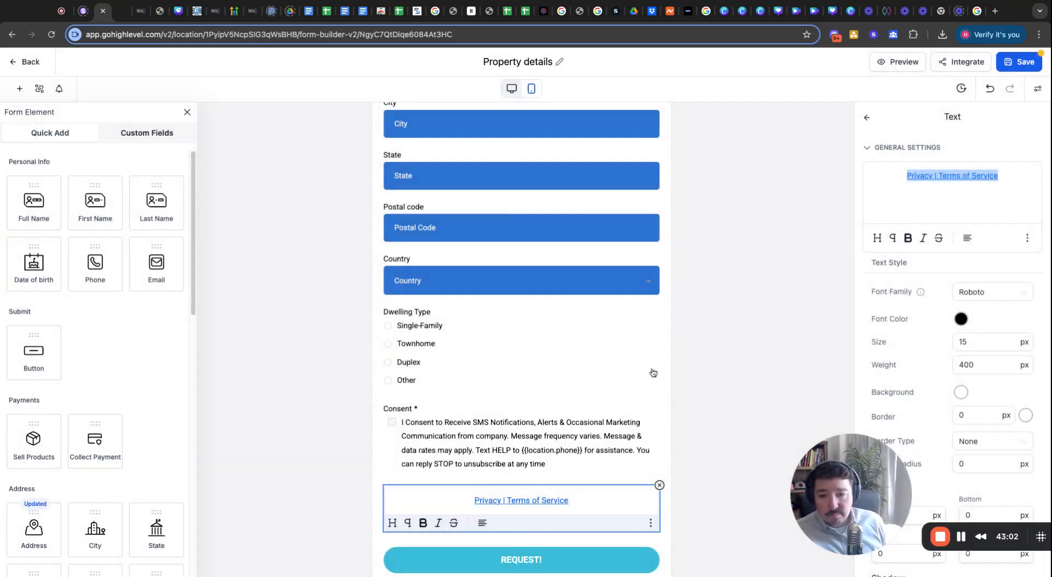
pyautogui.click(787, 241)
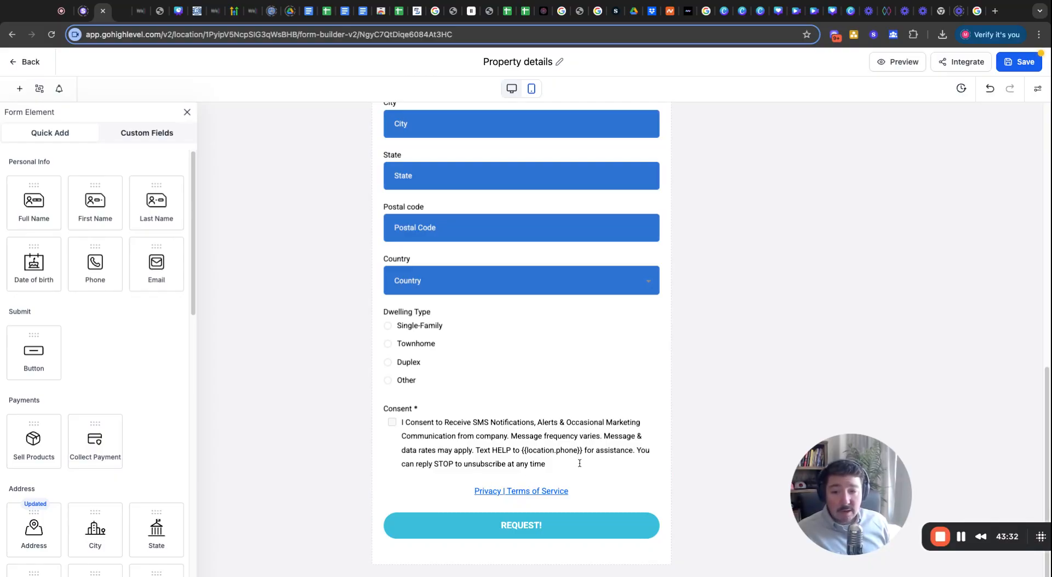
pyautogui.click(1025, 63)
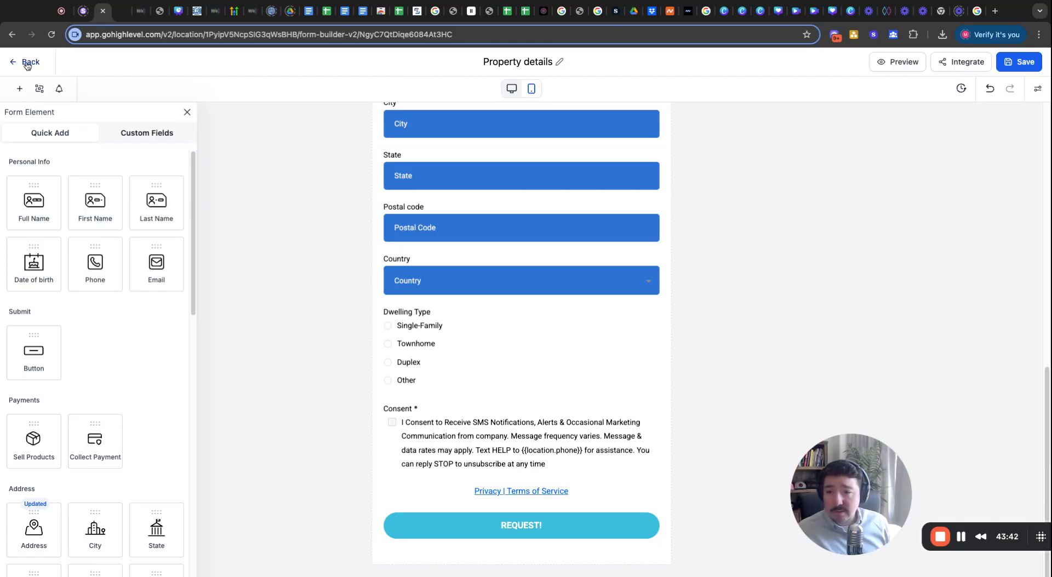
# Preview the live Property details form, then return to the Forms list.
pyautogui.click(141, 11)
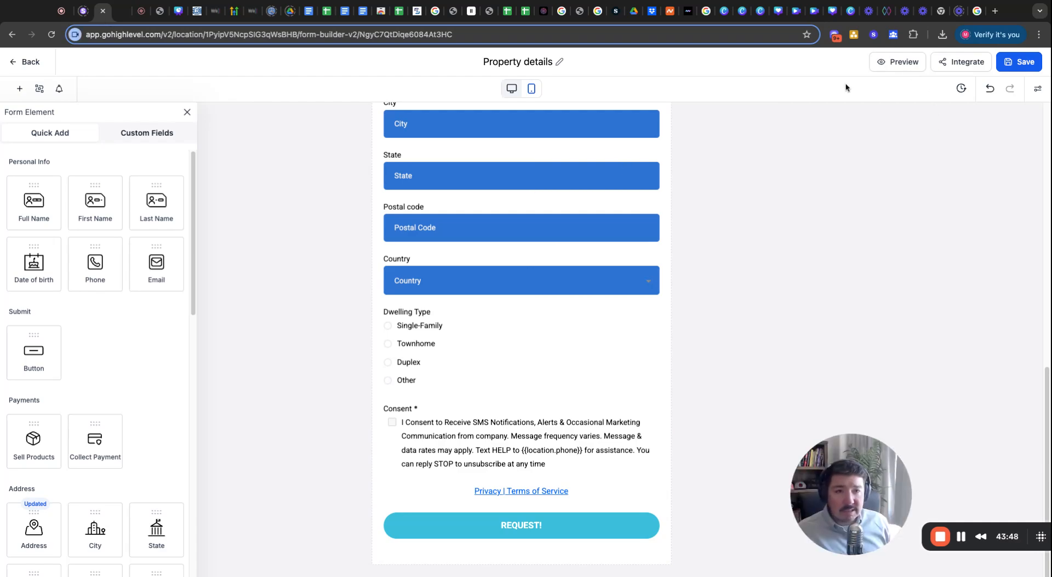
pyautogui.click(895, 66)
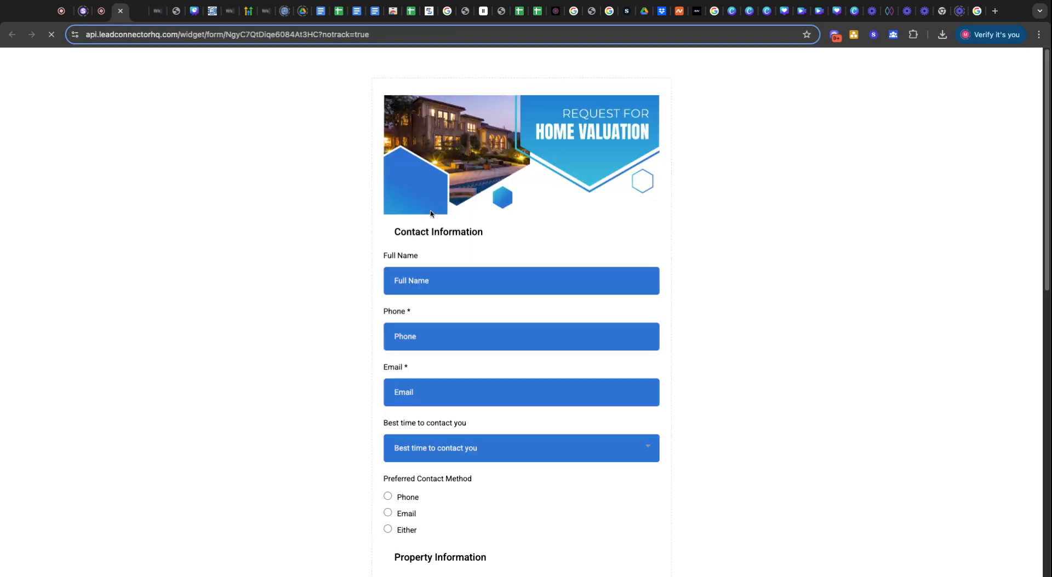
pyautogui.click(101, 11)
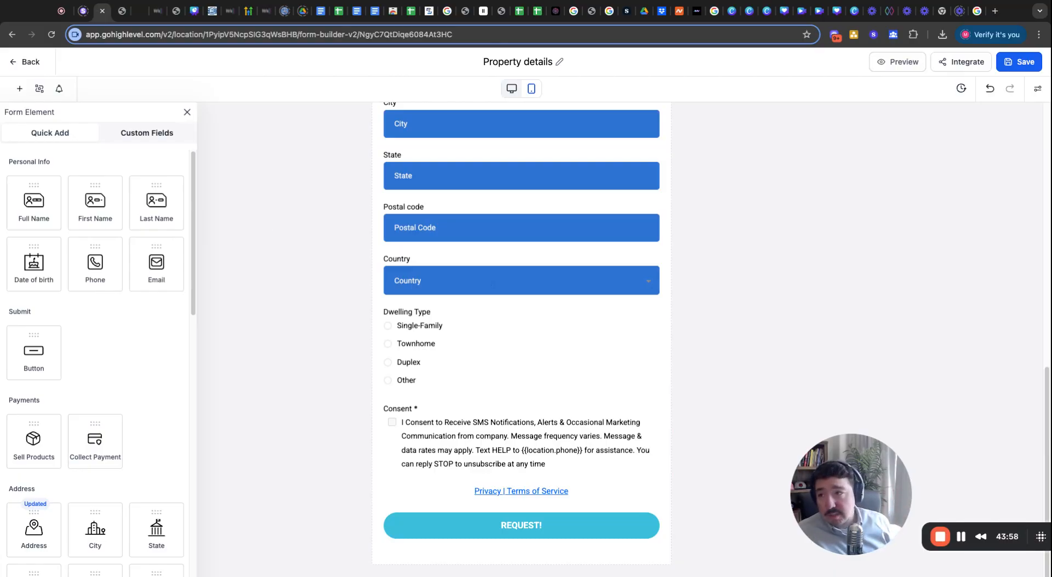
pyautogui.click(26, 62)
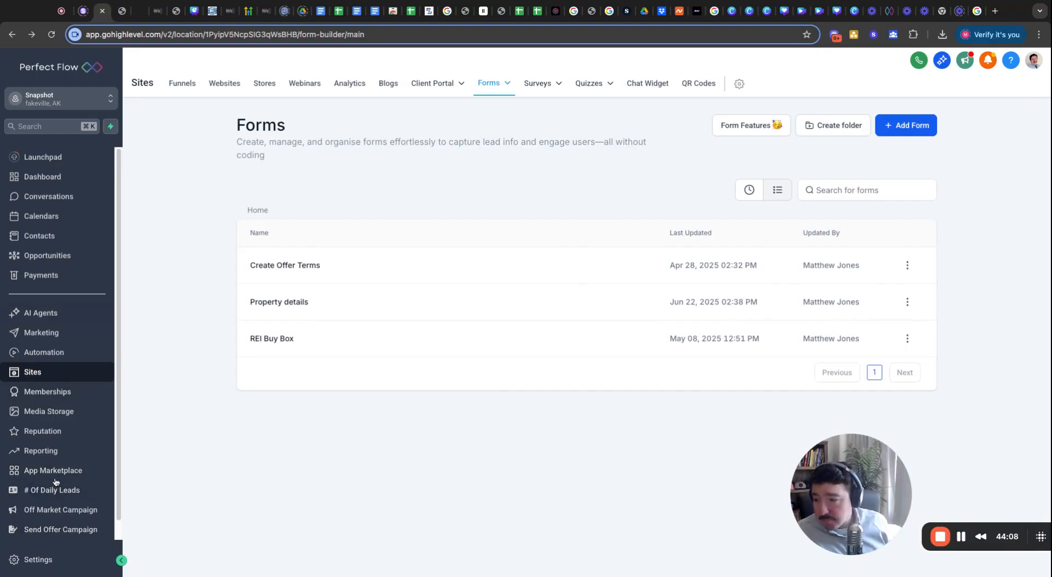
# Go to Settings > Phone Numbers > Trust Center and start A2P registration.
pyautogui.click(38, 560)
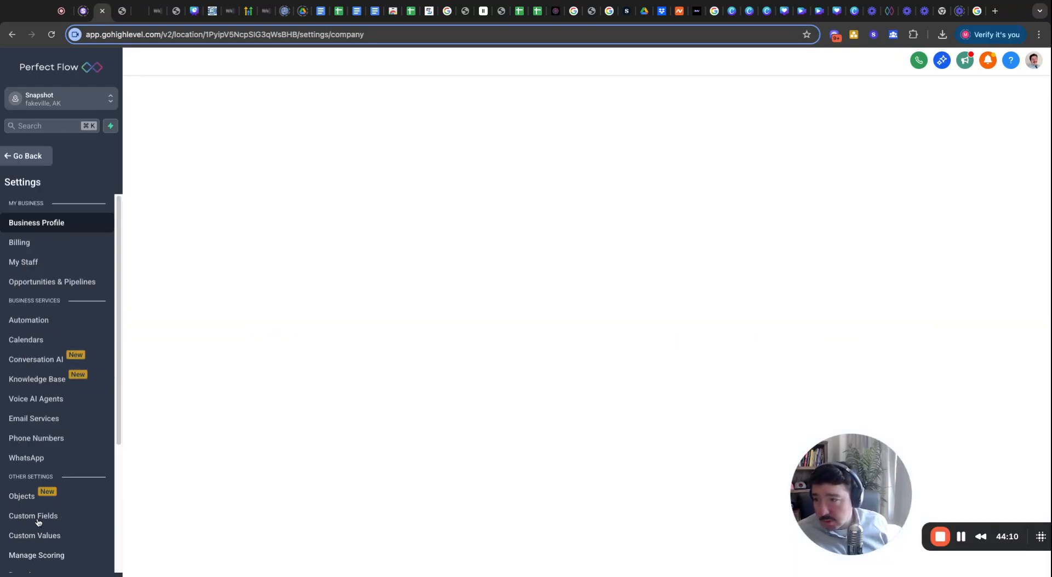
pyautogui.click(52, 438)
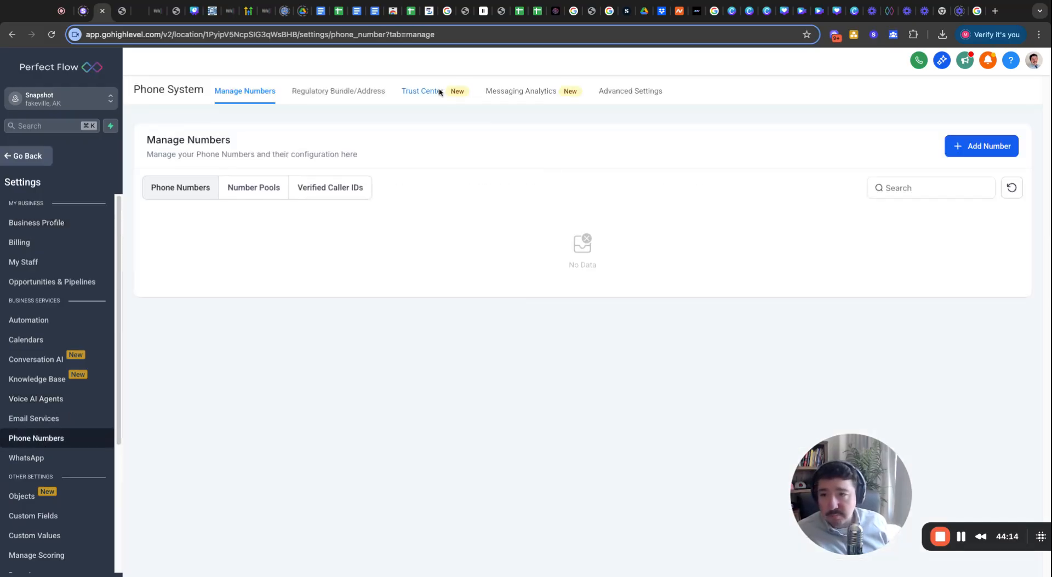
pyautogui.click(413, 93)
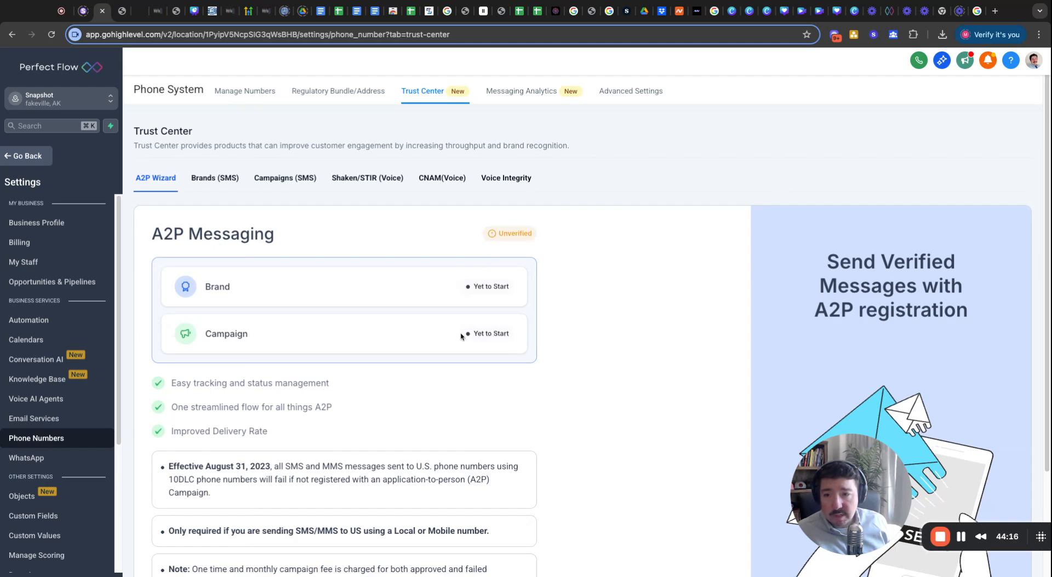
pyautogui.scroll(-3, 448, 363)
pyautogui.click(181, 496)
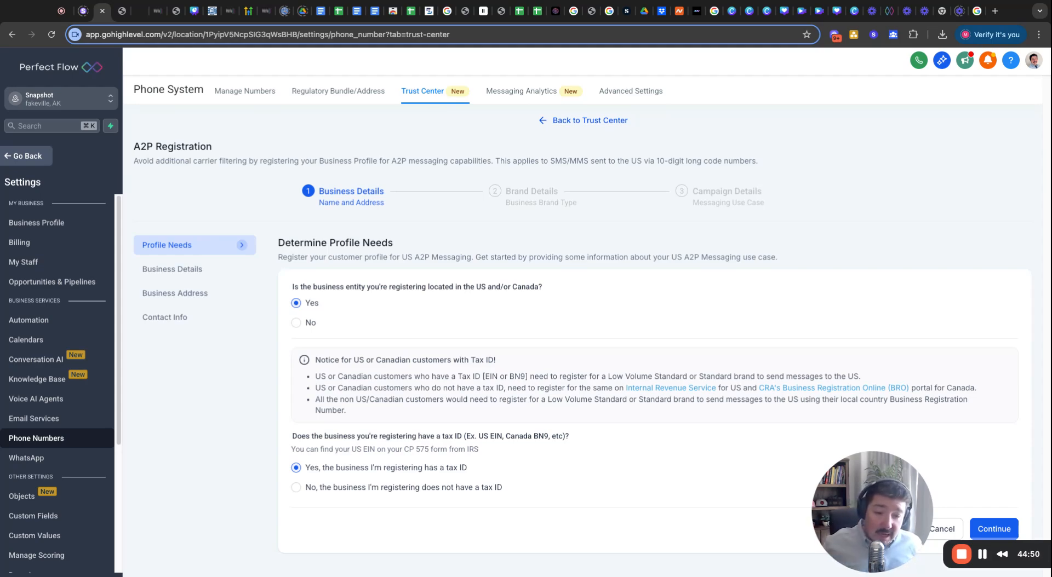
# On Business Details, fix the legal business name typo so it reads 'Perfect Flow'.
pyautogui.click(993, 529)
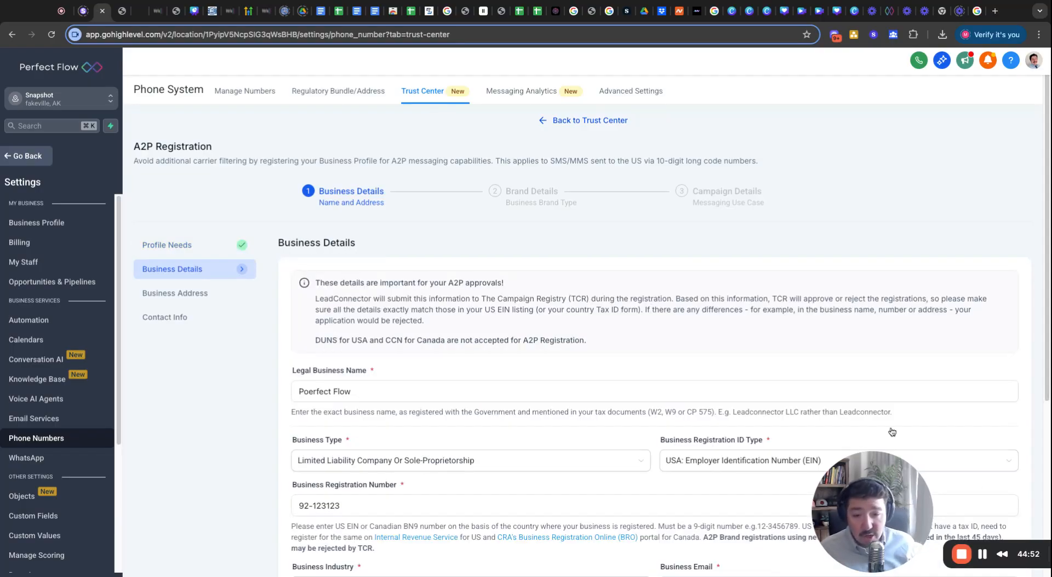
pyautogui.scroll(-1, 580, 416)
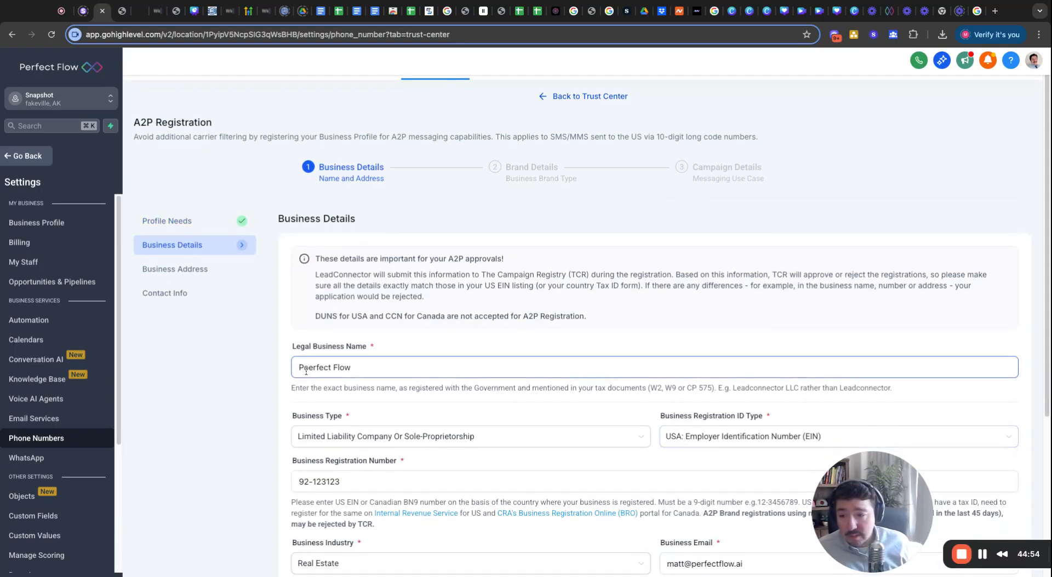
pyautogui.click(306, 368)
pyautogui.press('BackSpace')
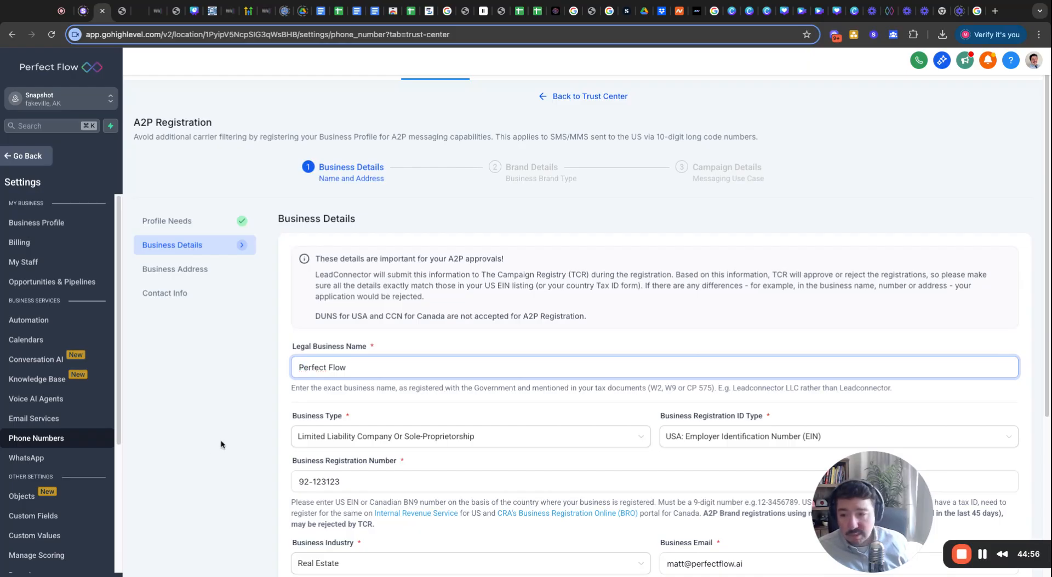
pyautogui.scroll(-2, 230, 444)
pyautogui.click(394, 220)
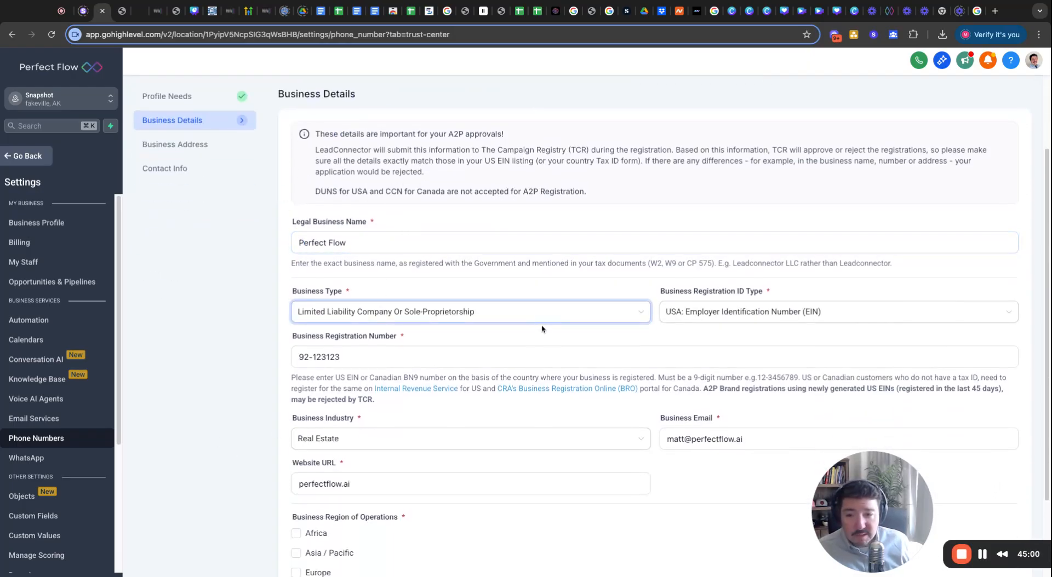
pyautogui.scroll(-2, 540, 326)
pyautogui.scroll(4, 471, 340)
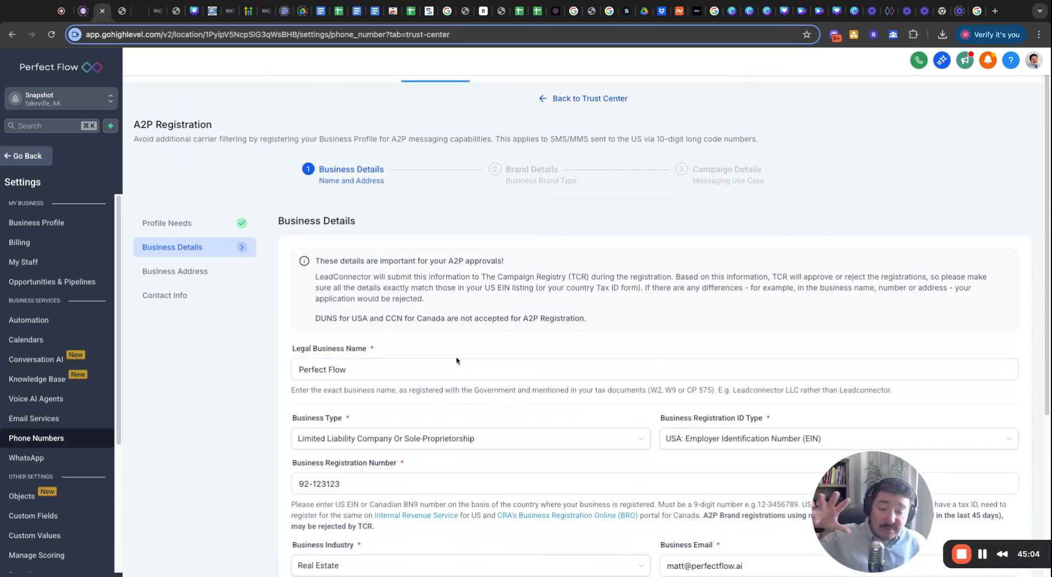
pyautogui.scroll(-4, 400, 419)
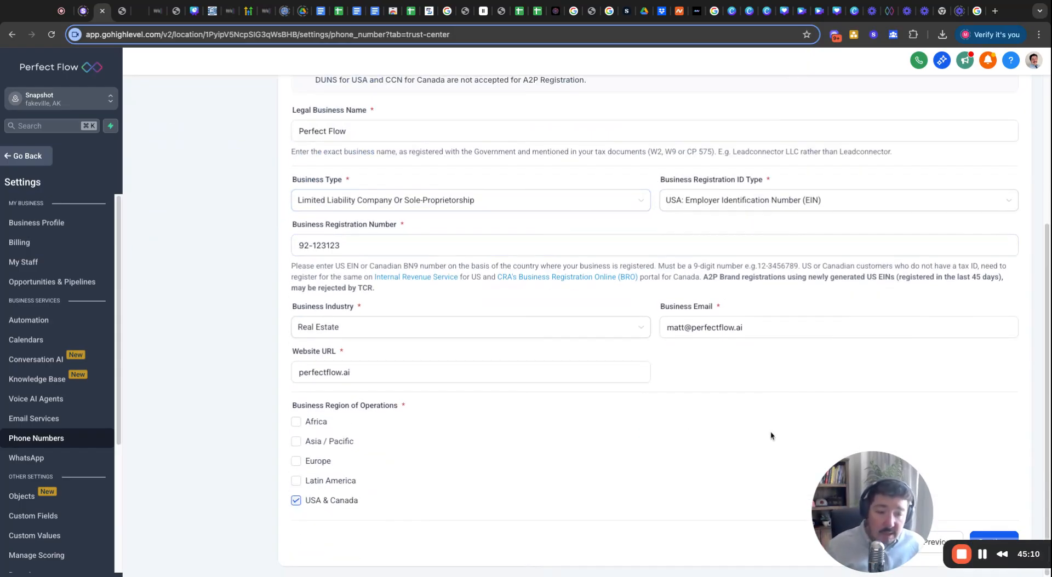
# Advance past Business Address and Contact Info to the Brand Type step.
pyautogui.click(1000, 537)
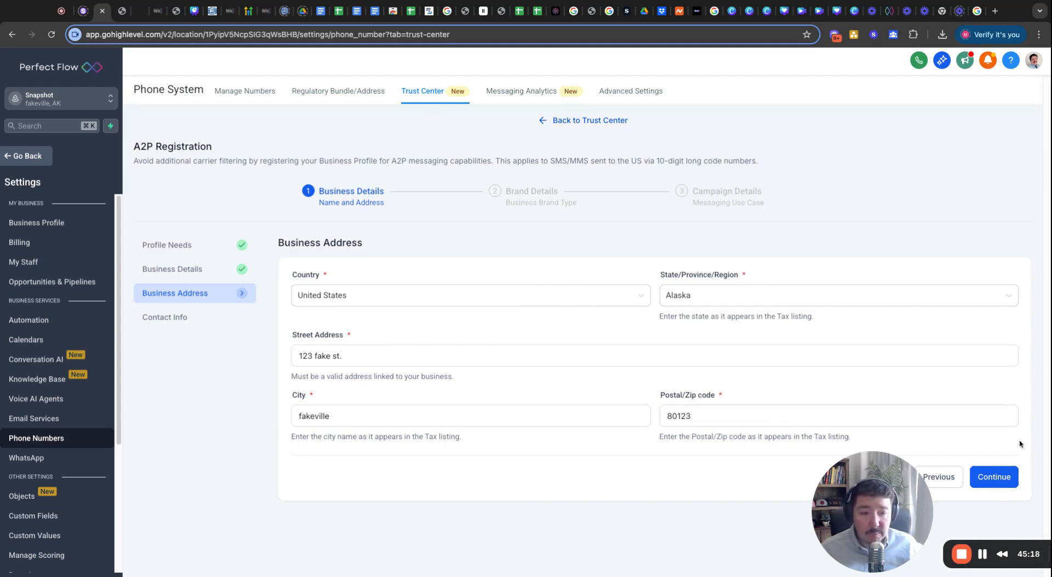
pyautogui.click(1011, 484)
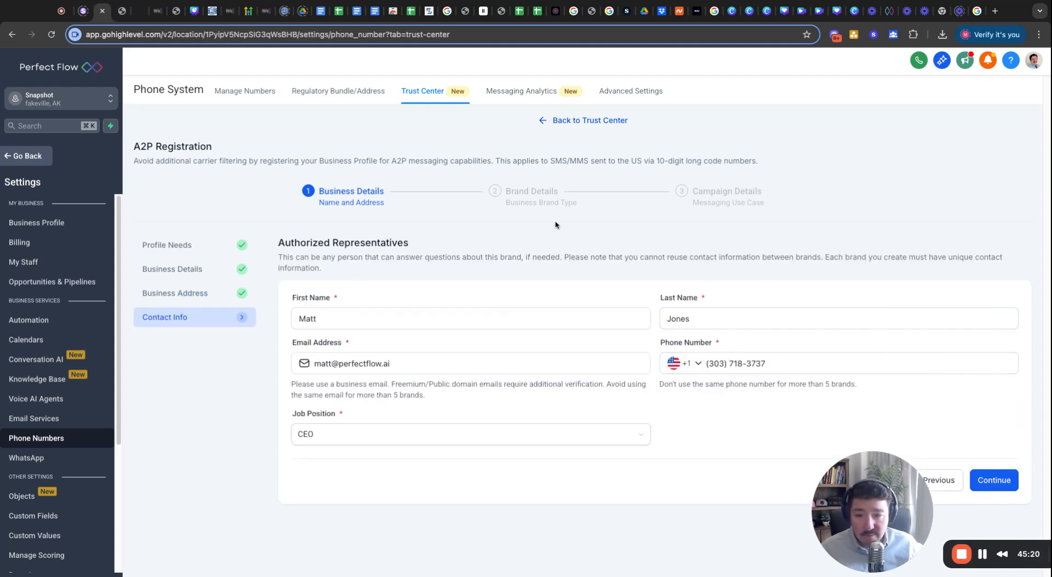
pyautogui.click(1004, 482)
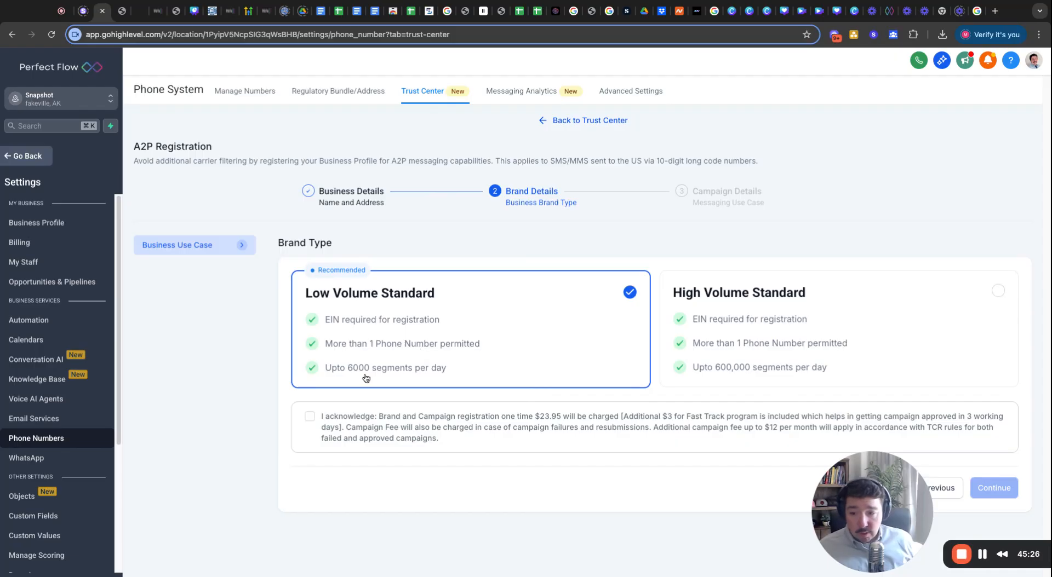
# Accept the Low Volume Standard registration fee acknowledgement and proceed to Campaign Details.
pyautogui.click(310, 416)
pyautogui.click(993, 488)
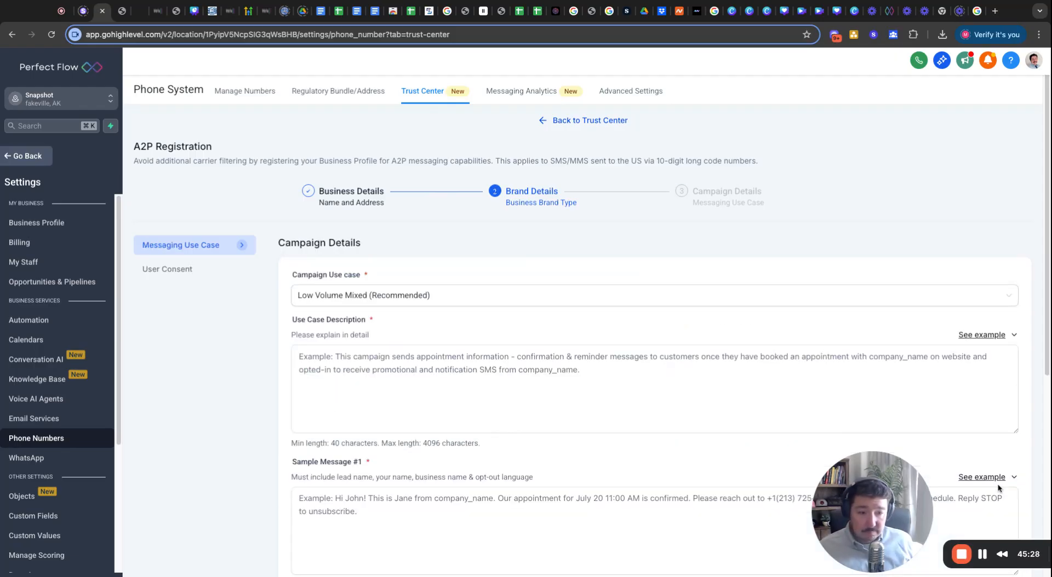
pyautogui.scroll(-1, 399, 326)
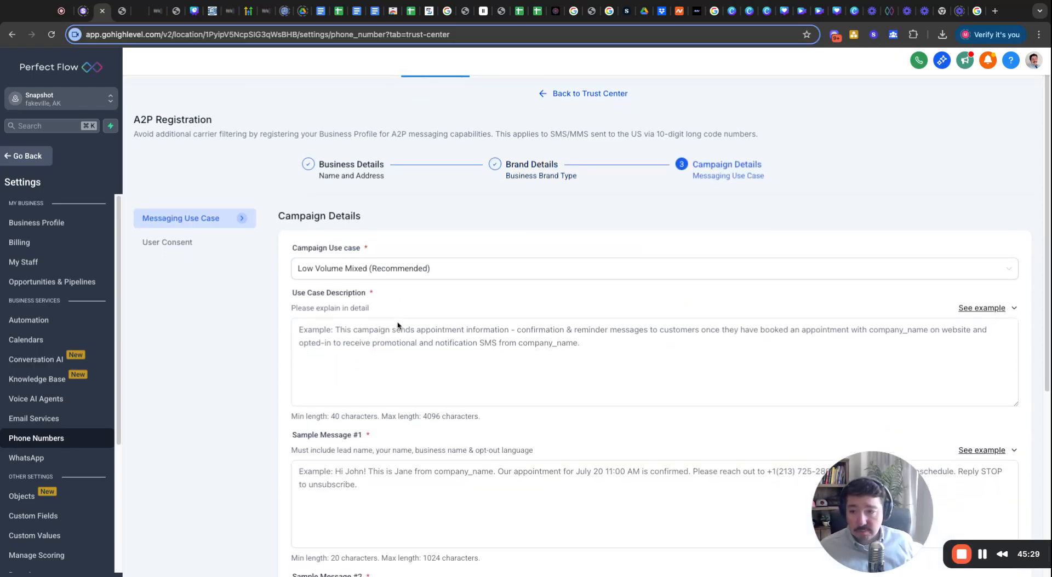
pyautogui.click(369, 333)
pyautogui.scroll(-5, 368, 334)
pyautogui.scroll(4, 369, 335)
pyautogui.scroll(1, 369, 335)
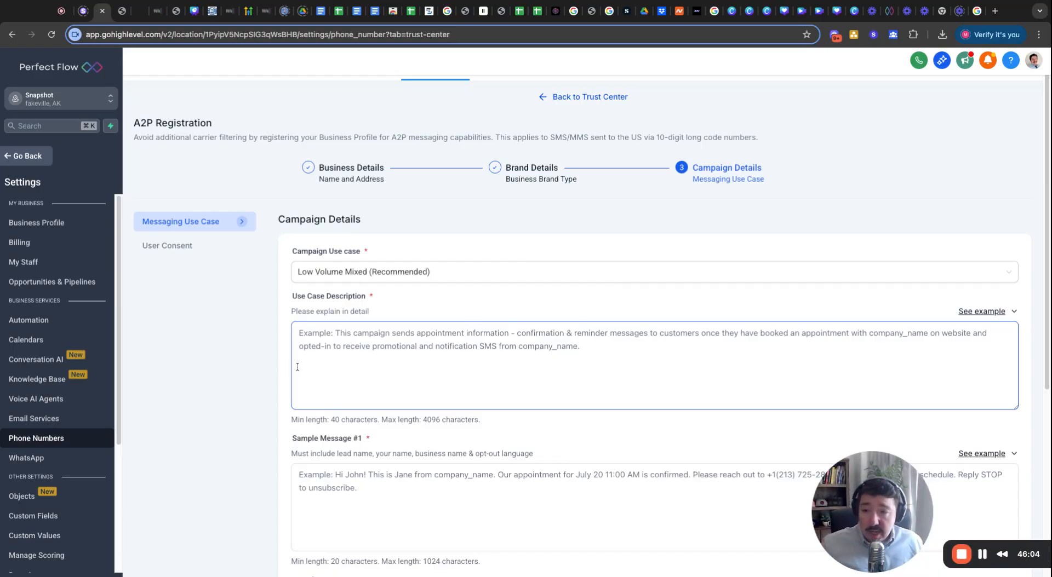
# Show the example descriptions for the empty Low Volume Mixed Use Case Description.
pyautogui.click(411, 276)
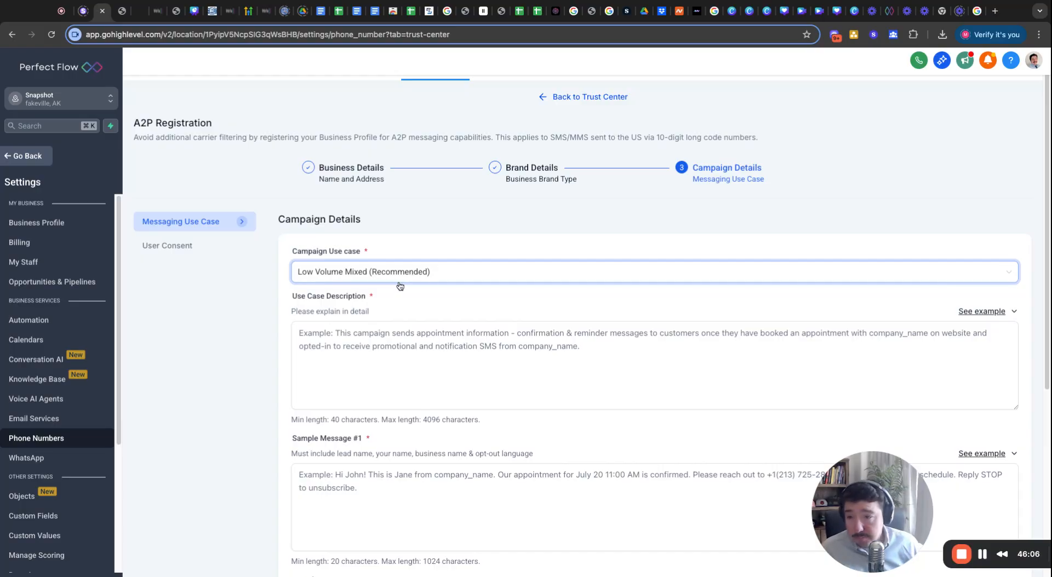
pyautogui.click(340, 347)
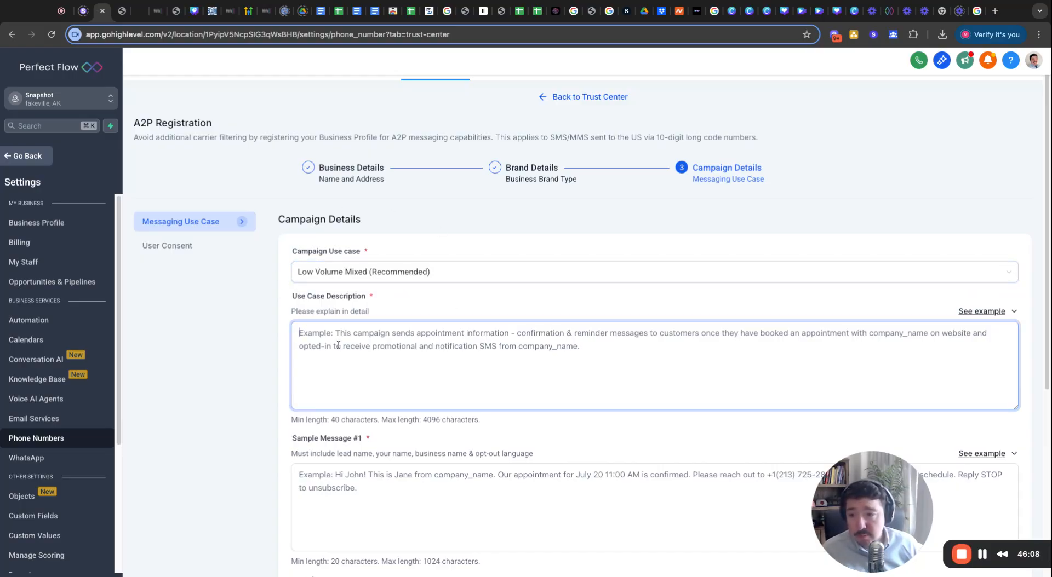
pyautogui.click(294, 300)
pyautogui.click(318, 335)
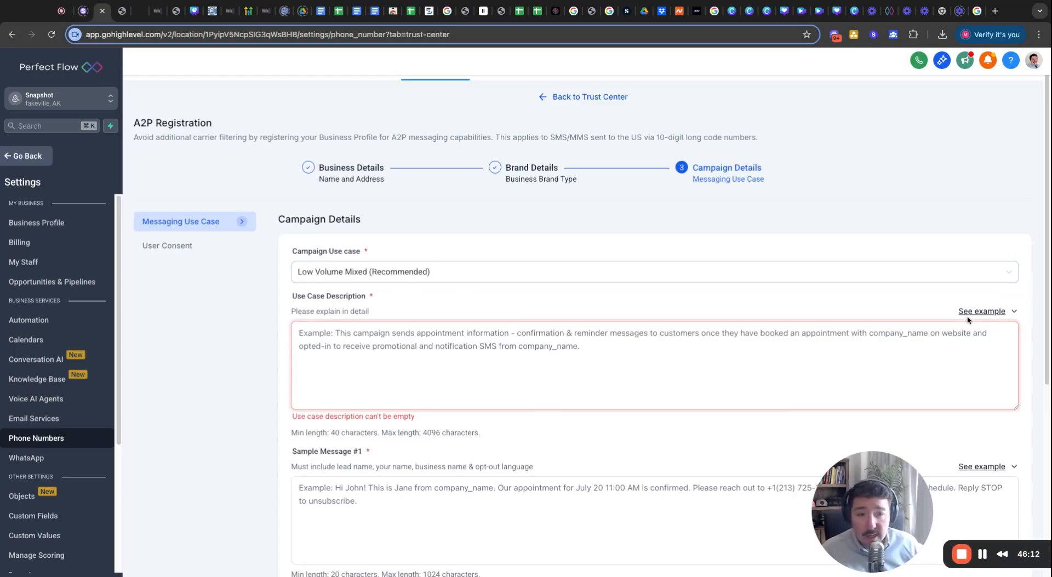
pyautogui.click(1012, 312)
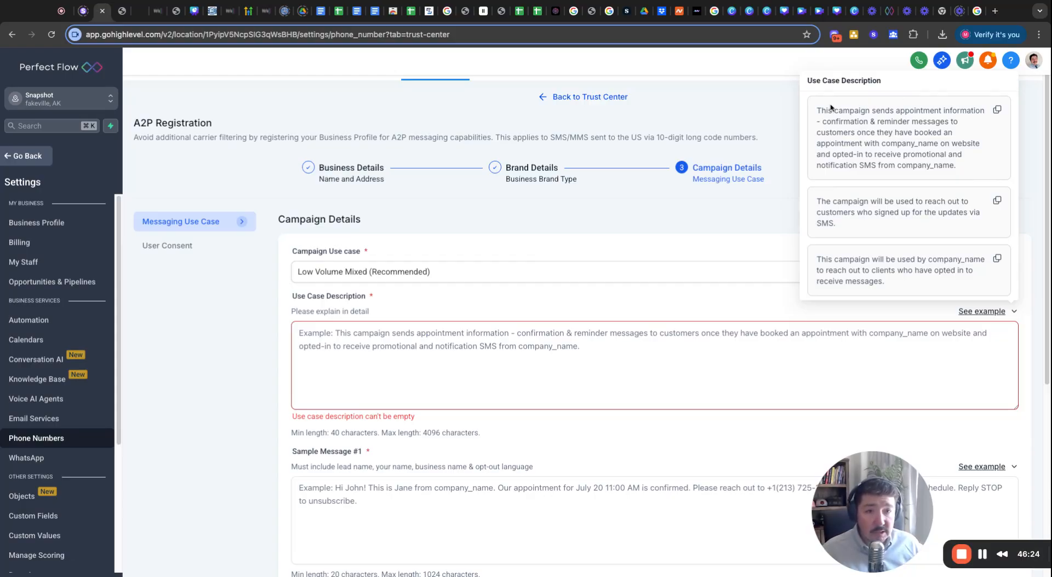
# Copy the first example use case description and paste it into the Use Case Description.
pyautogui.moveTo(816, 110); pyautogui.dragTo(901, 155)
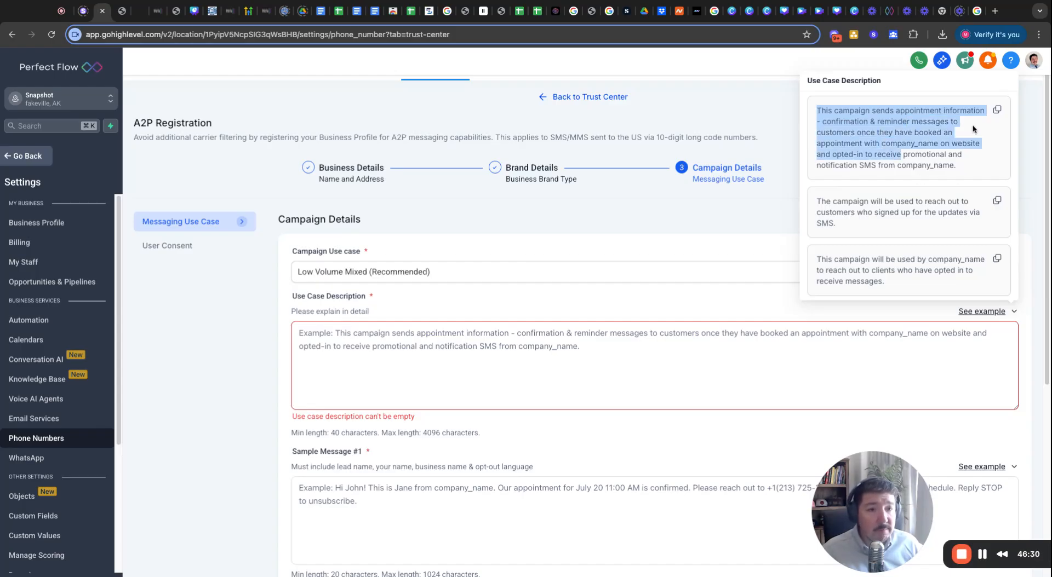
pyautogui.click(972, 128)
pyautogui.click(997, 110)
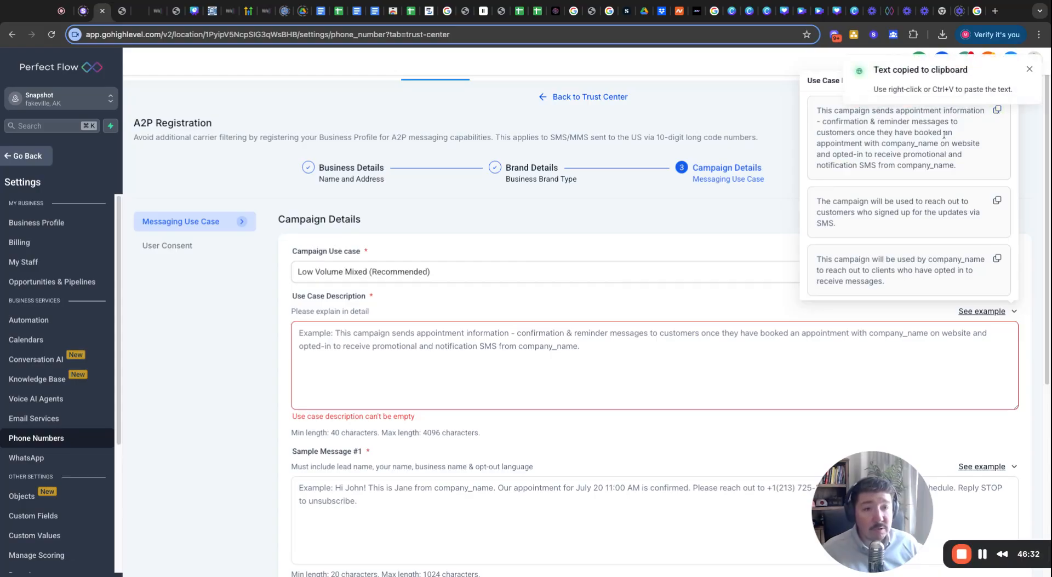
pyautogui.click(513, 349)
pyautogui.press('super+v')
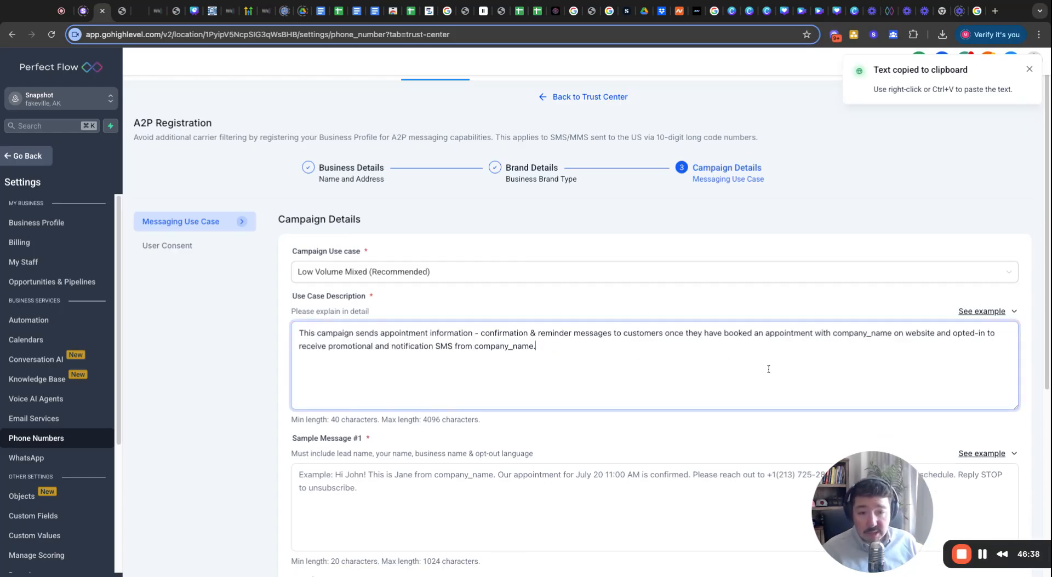
# Replace the first company_name placeholder with 'Perfect Flow'.
pyautogui.click(834, 336)
pyautogui.hotkey('shift', 'Right')
pyautogui.hotkey('shift', 'Right')
pyautogui.hotkey('shift', 'Right')
pyautogui.hotkey('shift', 'Right')
pyautogui.hotkey('shift', 'Right')
pyautogui.hotkey('shift', 'Right')
pyautogui.hotkey('shift', 'Right')
pyautogui.hotkey('shift', 'Right')
pyautogui.hotkey('shift', 'Right')
pyautogui.hotkey('shift', 'Right')
pyautogui.hotkey('shift', 'Right')
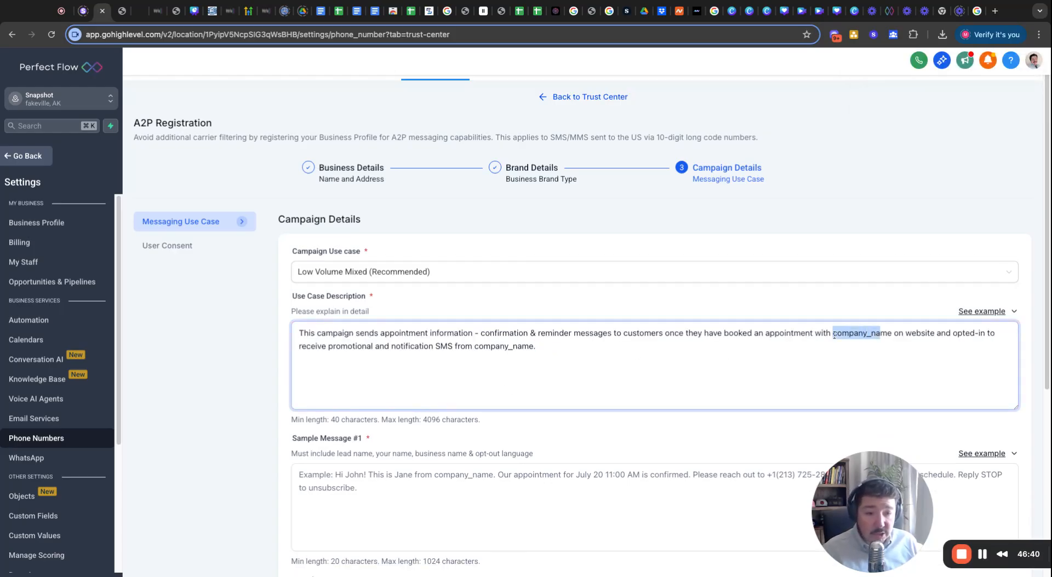
pyautogui.hotkey('shift', 'Down')
pyautogui.hotkey('shift', 'Up')
pyautogui.hotkey('shift', 'Right')
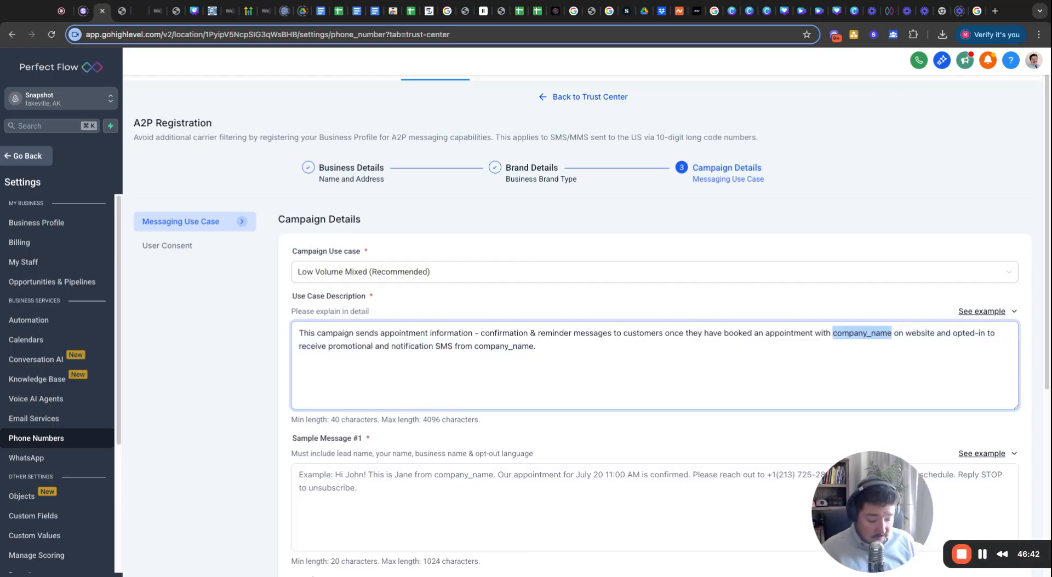
pyautogui.write('Perfect Flow')
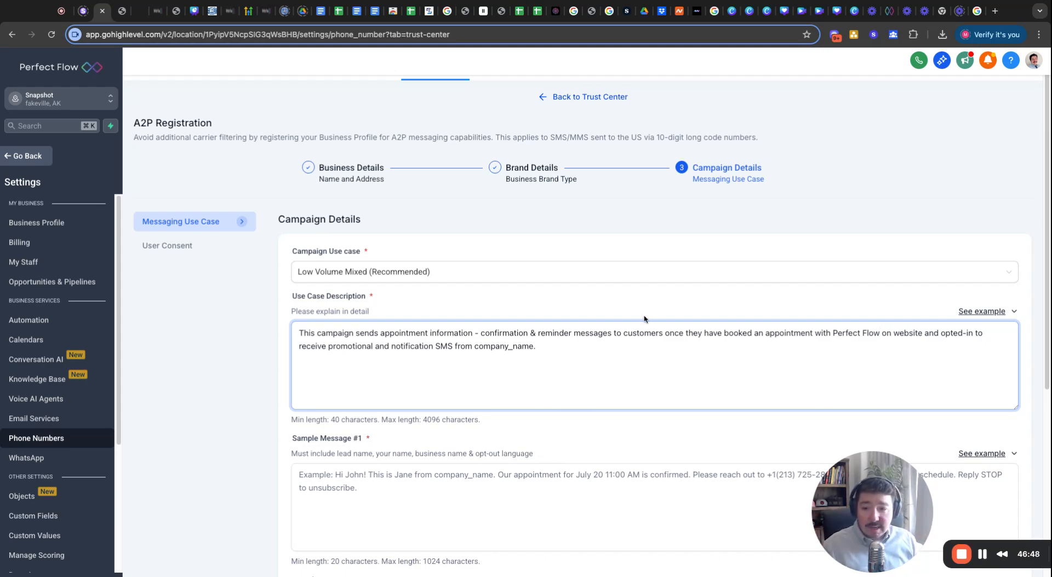
# Replace the closing company_name placeholder with 'Perfect Flow.'.
pyautogui.moveTo(535, 353); pyautogui.dragTo(477, 353)
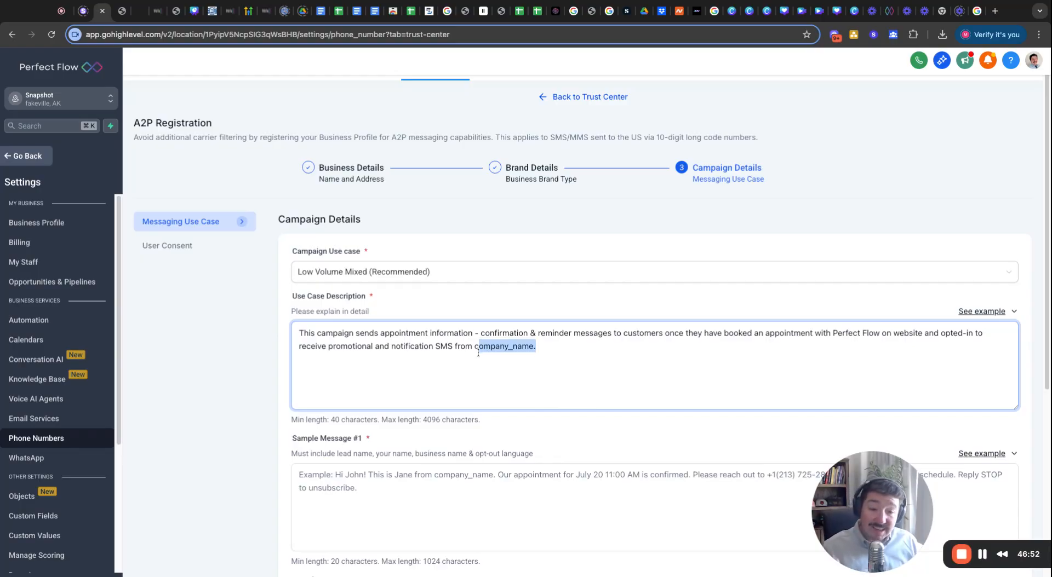
pyautogui.click(541, 346)
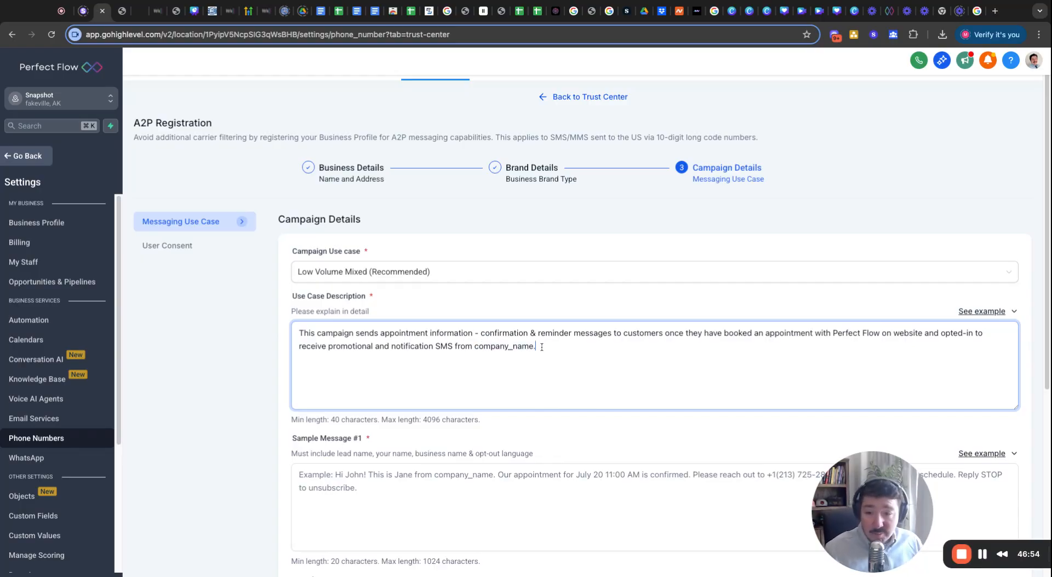
pyautogui.hotkey('alt', 'shift', 'Left')
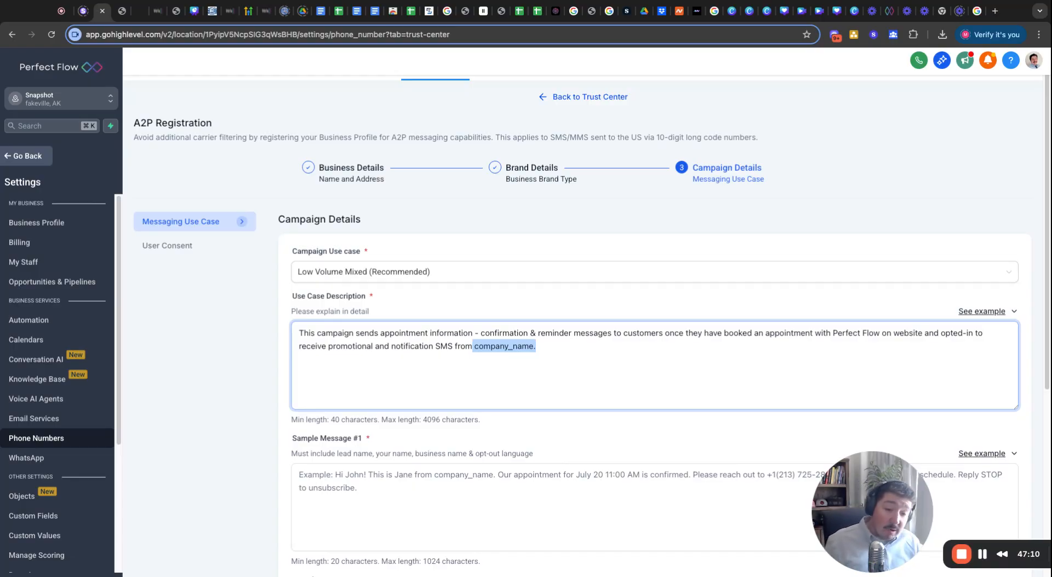
pyautogui.click(533, 364)
pyautogui.scroll(-5, 535, 364)
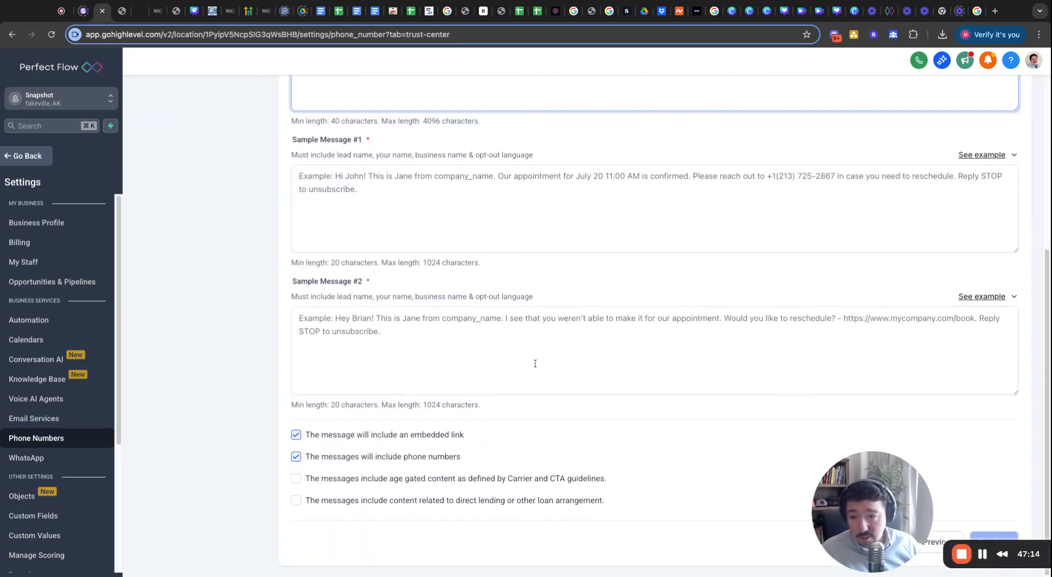
pyautogui.scroll(2, 453, 265)
pyautogui.scroll(1, 394, 238)
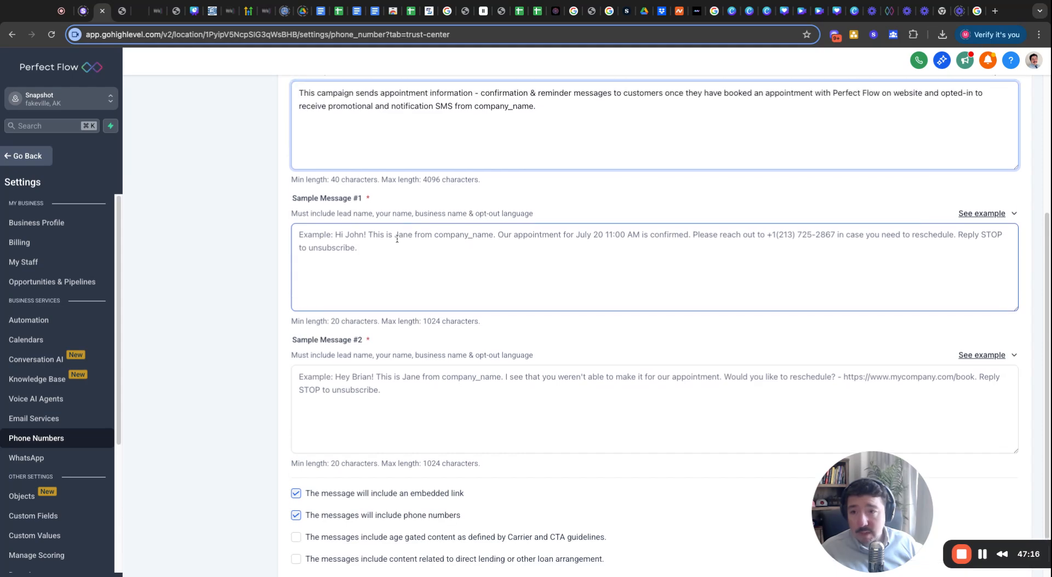
pyautogui.scroll(1, 397, 239)
pyautogui.moveTo(537, 129); pyautogui.dragTo(477, 129)
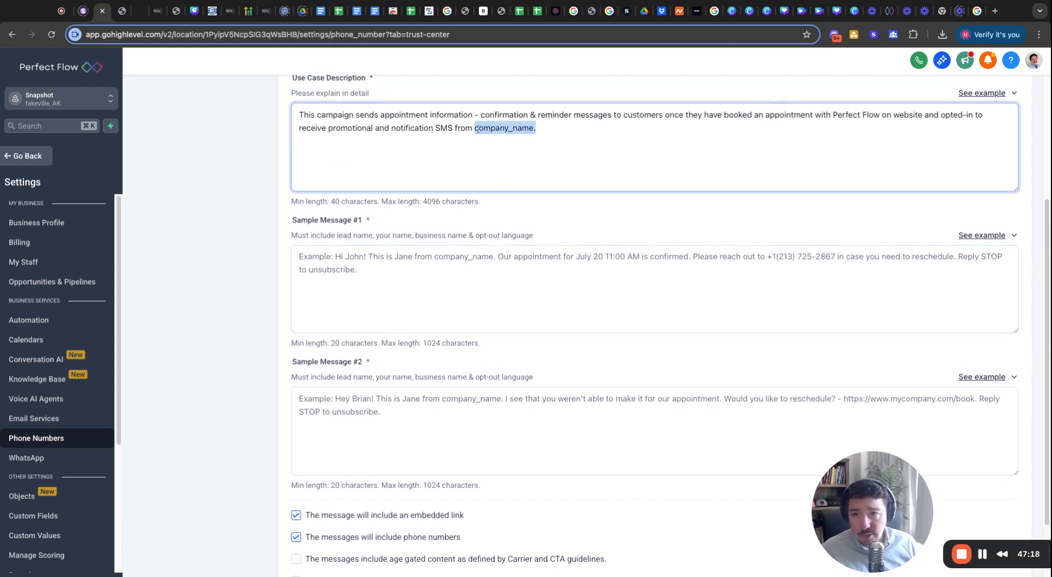
pyautogui.write('Perfect F')
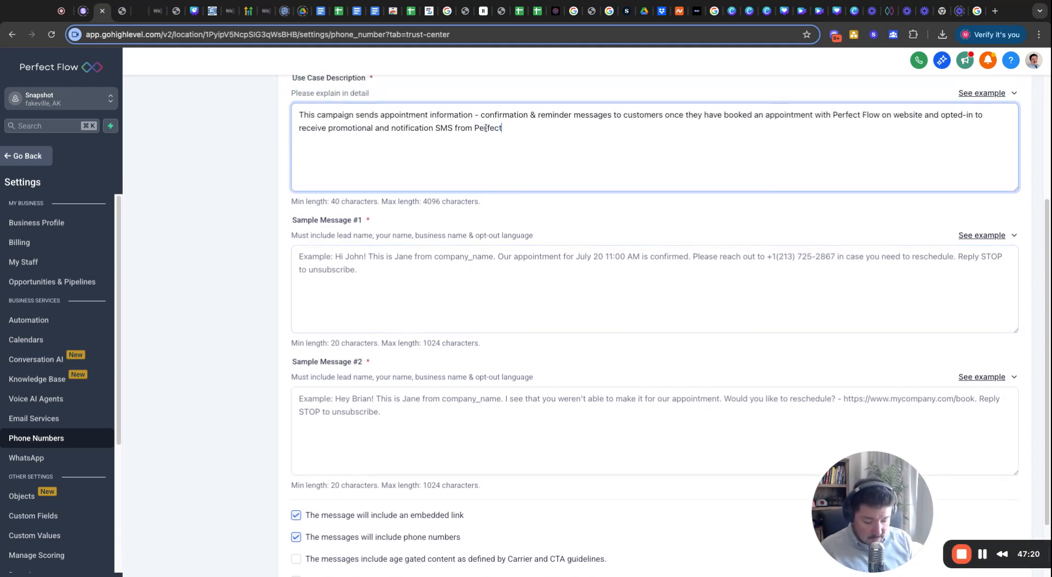
pyautogui.write('low')
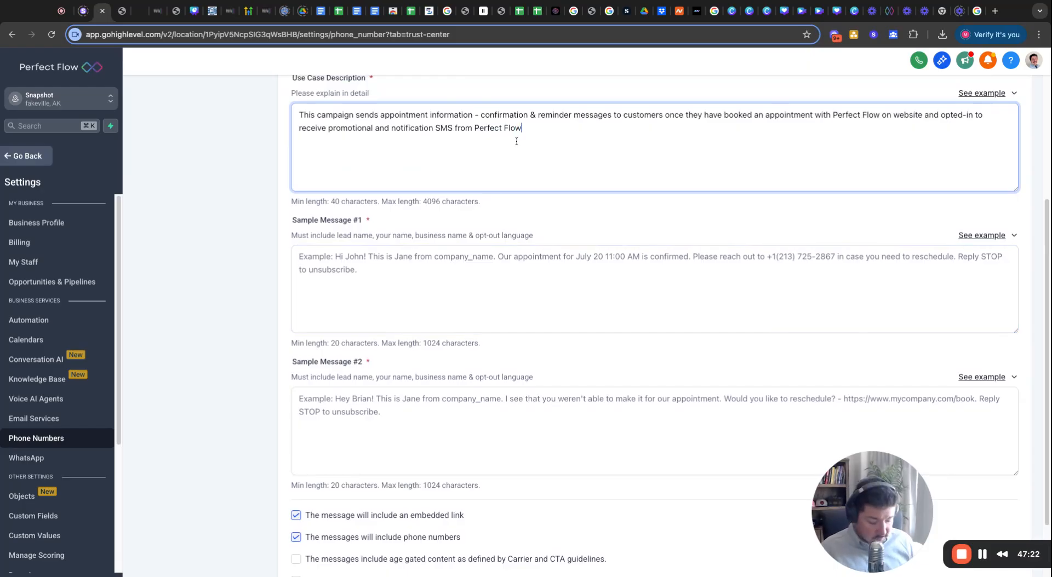
pyautogui.write('.')
# Paste the first appointment-confirmation example text into Sample Message #1.
pyautogui.click(510, 282)
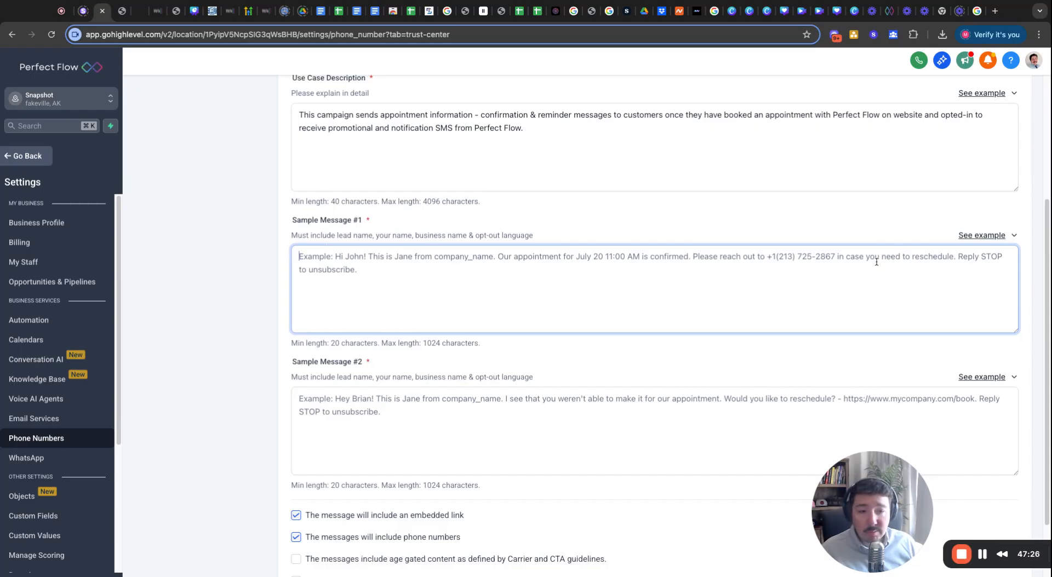
pyautogui.click(1001, 240)
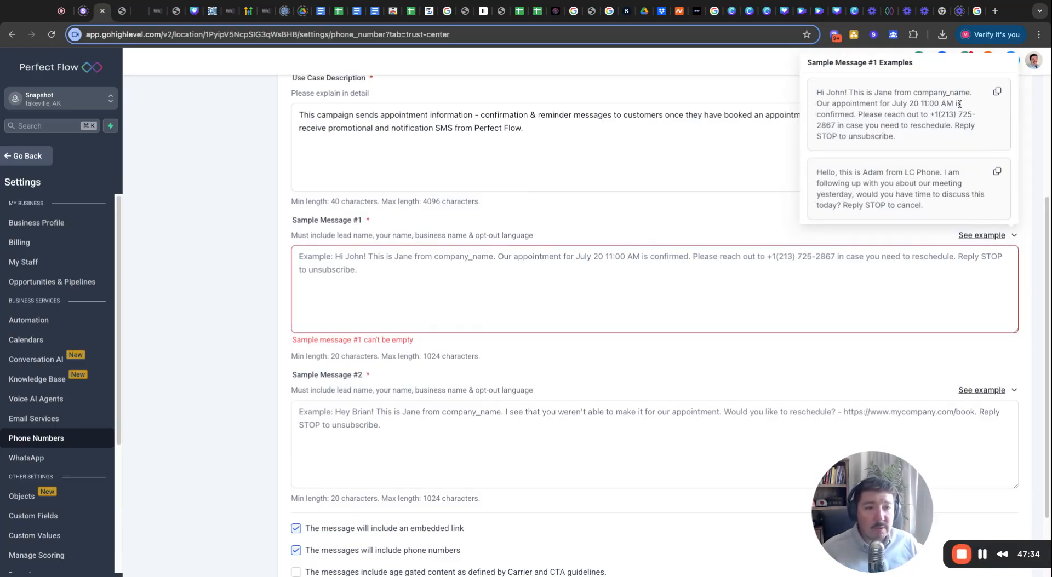
pyautogui.click(997, 92)
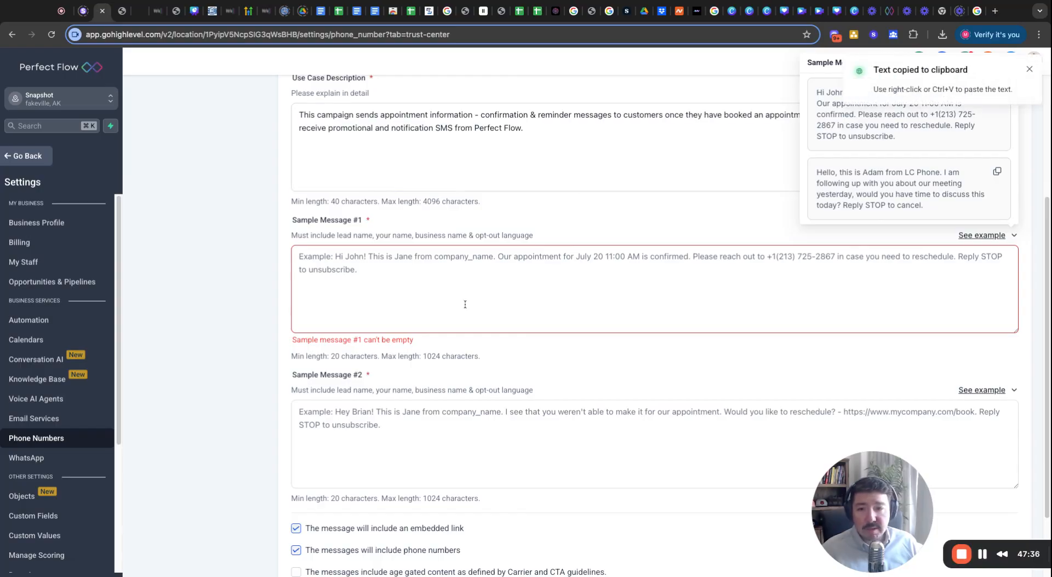
pyautogui.click(460, 292)
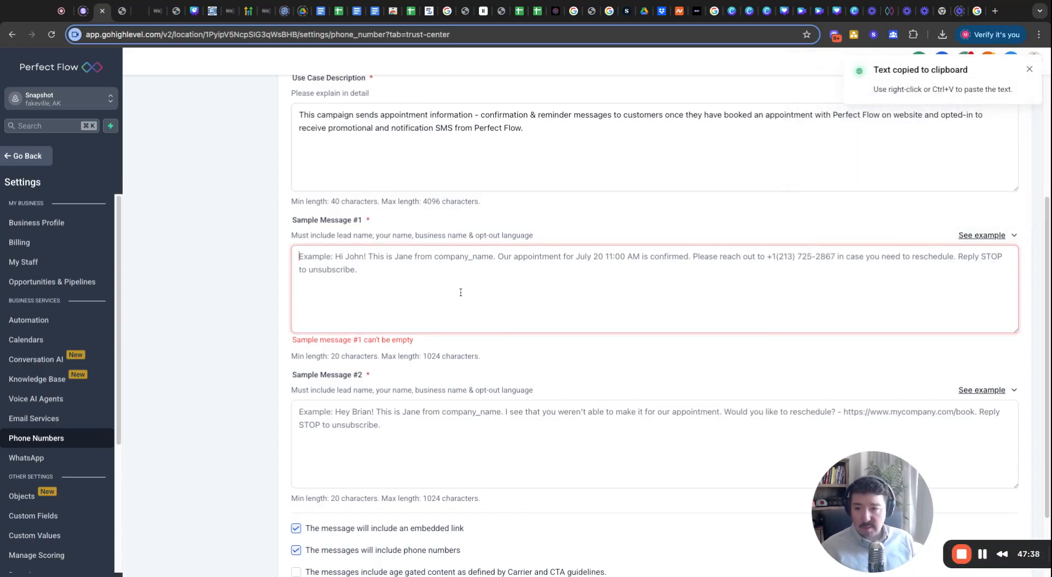
pyautogui.press('super+v')
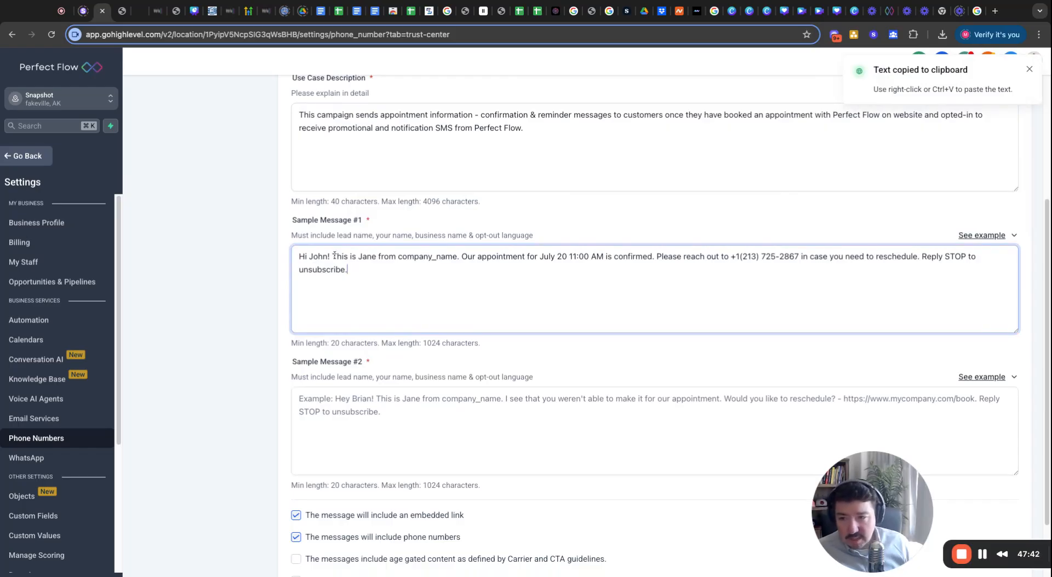
# Select the company_name placeholder, then the example phone number, in Sample Message #1.
pyautogui.keyDown('shift'); pyautogui.click(398, 257); pyautogui.keyUp('shift')
pyautogui.doubleClick(398, 258)
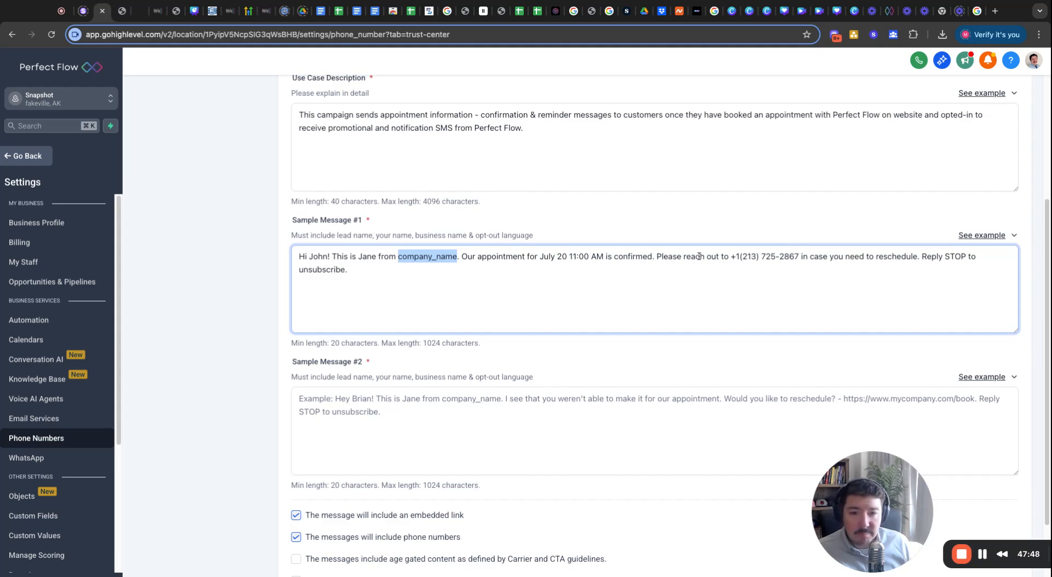
pyautogui.click(735, 257)
pyautogui.hotkey('shift', 'Right')
pyautogui.hotkey('shift', 'Right')
pyautogui.hotkey('shift', 'Right')
pyautogui.hotkey('shift', 'Right')
pyautogui.hotkey('shift', 'Right')
pyautogui.hotkey('shift', 'Right')
pyautogui.hotkey('shift', 'Right')
pyautogui.hotkey('shift', 'Right')
pyautogui.hotkey('shift', 'Right')
pyautogui.hotkey('shift', 'Right')
pyautogui.hotkey('shift', 'Right')
pyautogui.hotkey('shift', 'Right')
pyautogui.hotkey('shift', 'Right')
pyautogui.hotkey('shift', 'Right')
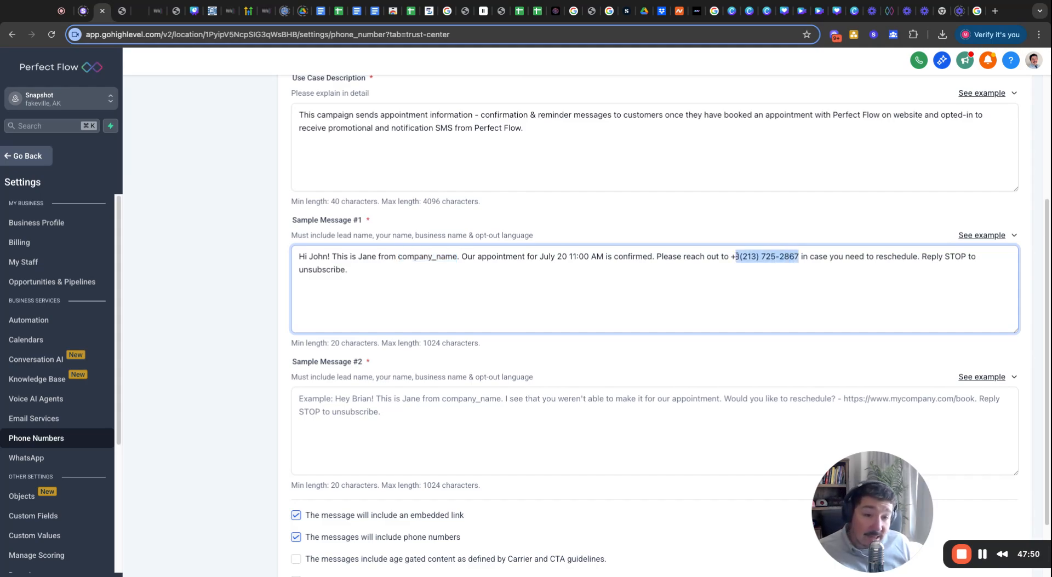
pyautogui.click(731, 258)
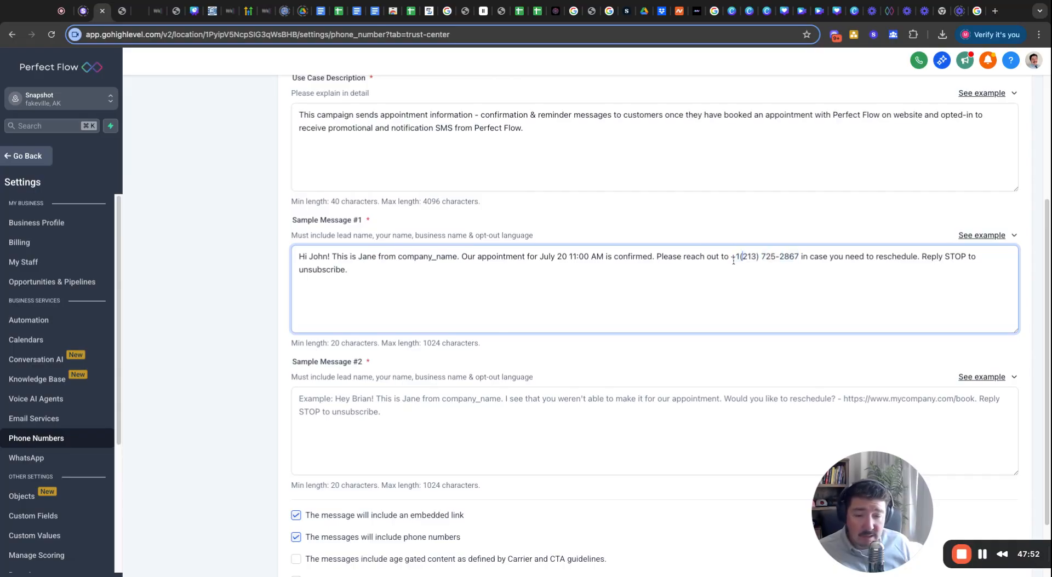
pyautogui.hotkey('shift', 'Right')
pyautogui.hotkey('shift', 'Right')
pyautogui.hotkey('shift', 'Right')
pyautogui.hotkey('shift', 'Right')
pyautogui.hotkey('shift', 'Right')
pyautogui.hotkey('shift', 'Right')
pyautogui.hotkey('shift', 'Right')
pyautogui.hotkey('shift', 'Right')
pyautogui.hotkey('shift', 'Right')
pyautogui.hotkey('shift', 'Right')
pyautogui.hotkey('shift', 'Right')
pyautogui.hotkey('shift', 'Right')
pyautogui.hotkey('shift', 'Right')
pyautogui.hotkey('shift', 'Right')
pyautogui.hotkey('shift', 'Right')
pyautogui.hotkey('shift', 'Right')
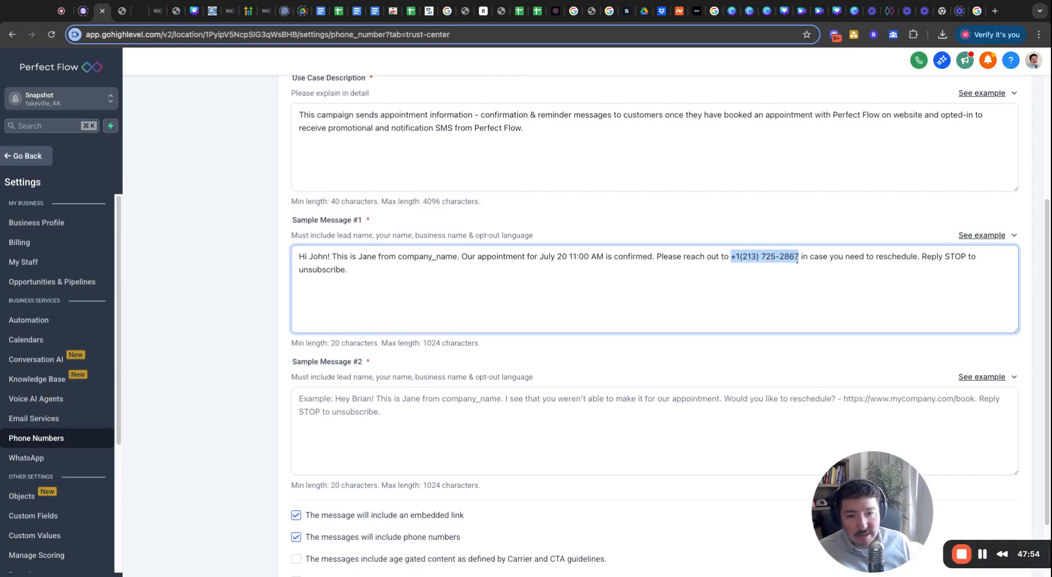
# Reselect and narrow the highlight to just the example phone number.
pyautogui.click(734, 257)
pyautogui.hotkey('shift', 'Right')
pyautogui.hotkey('shift', 'Right')
pyautogui.hotkey('shift', 'Right')
pyautogui.hotkey('shift', 'Right')
pyautogui.hotkey('shift', 'Right')
pyautogui.hotkey('shift', 'Right')
pyautogui.hotkey('shift', 'Right')
pyautogui.hotkey('shift', 'Right')
pyautogui.hotkey('shift', 'Right')
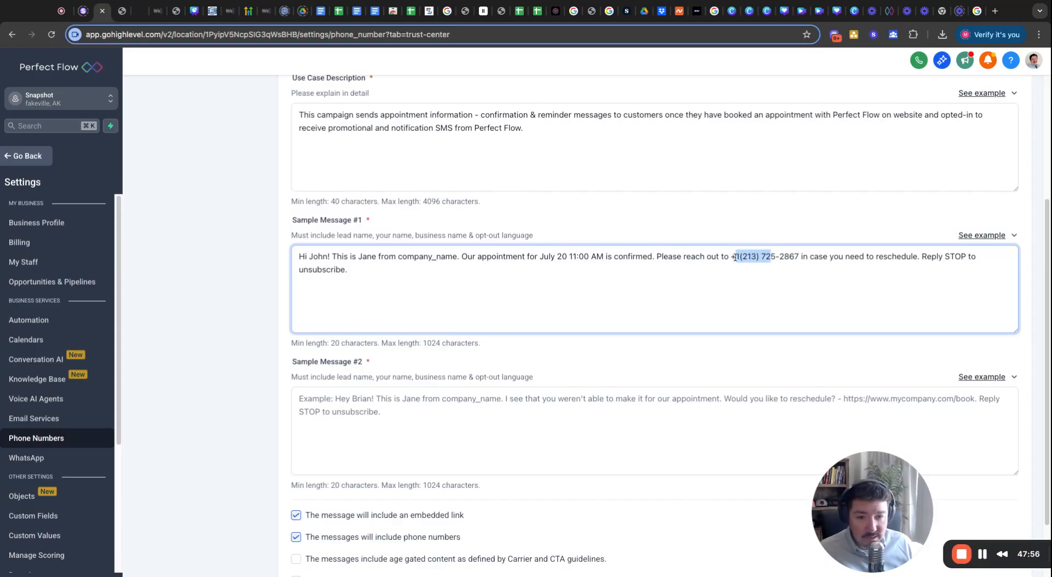
pyautogui.hotkey('shift', 'Down')
pyautogui.hotkey('shift', 'Up')
pyautogui.hotkey('shift', 'Right')
pyautogui.hotkey('shift', 'Right')
pyautogui.hotkey('shift', 'Right')
pyautogui.hotkey('shift', 'Right')
pyautogui.hotkey('shift', 'Right')
pyautogui.hotkey('shift', 'Right')
pyautogui.hotkey('shift', 'Right')
pyautogui.hotkey('shift', 'Left')
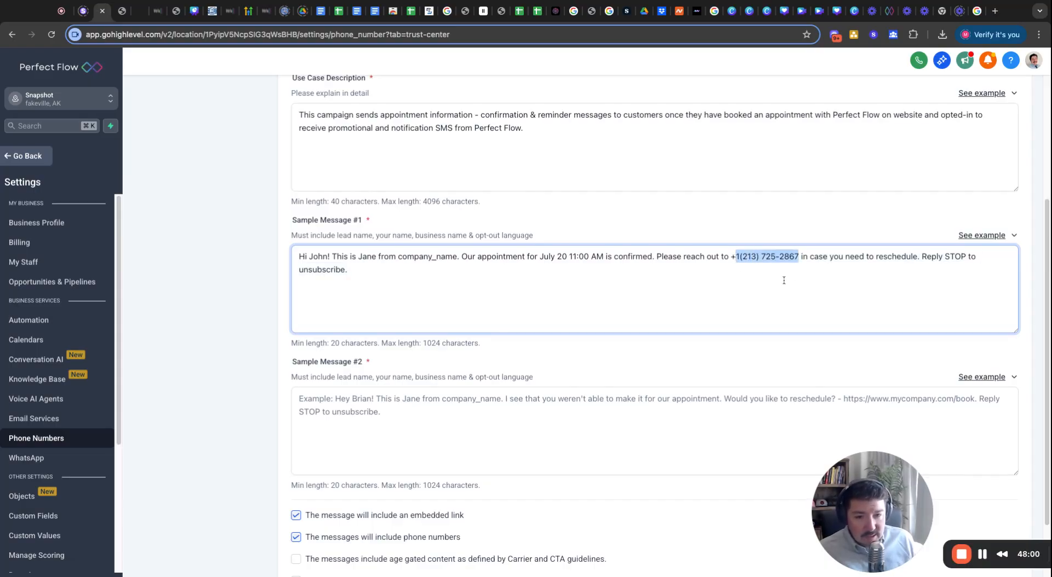
pyautogui.click(742, 256)
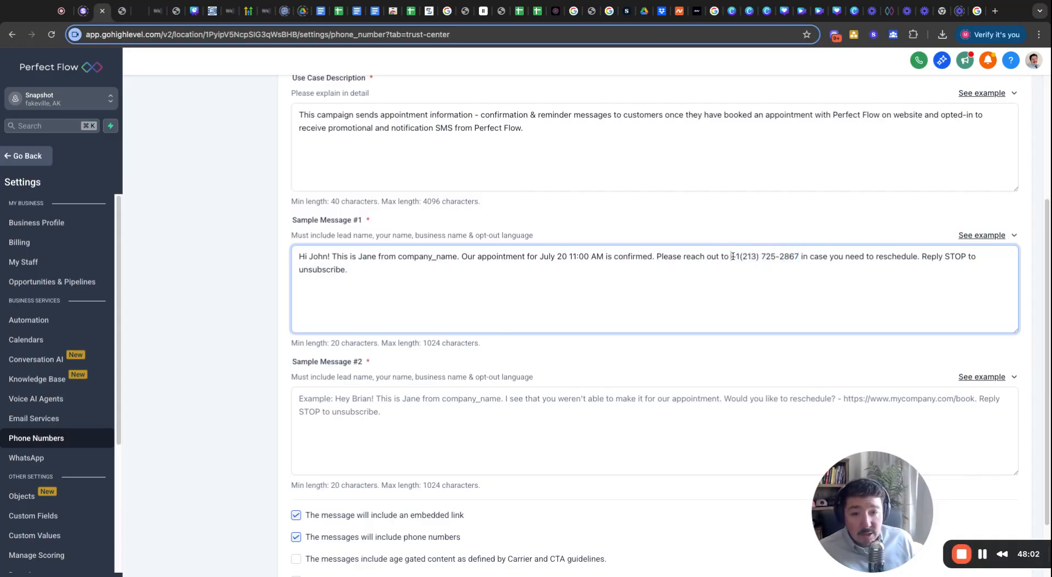
pyautogui.moveTo(789, 256); pyautogui.dragTo(732, 257)
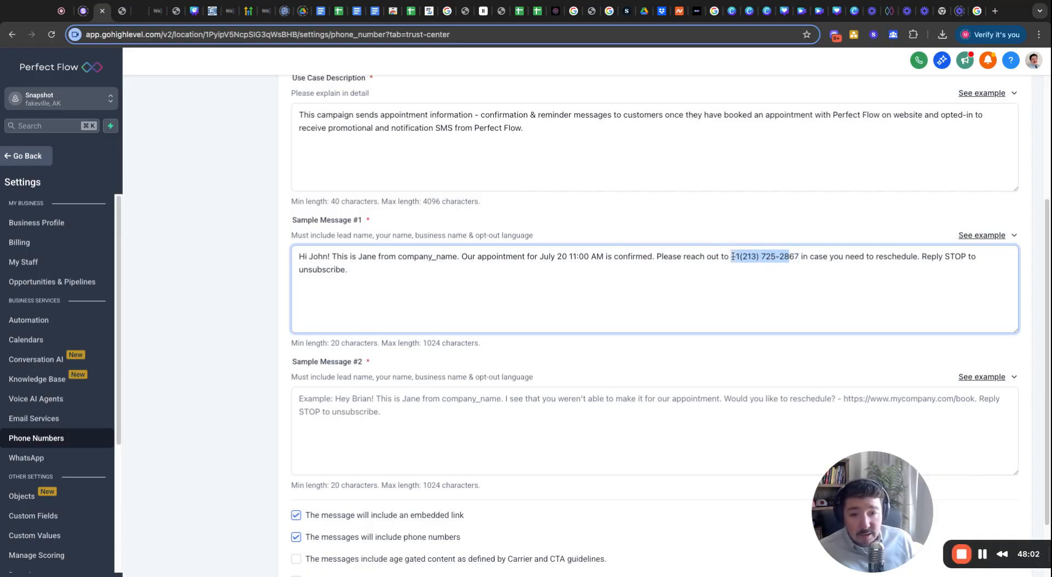
pyautogui.click(767, 258)
pyautogui.scroll(-2, 695, 346)
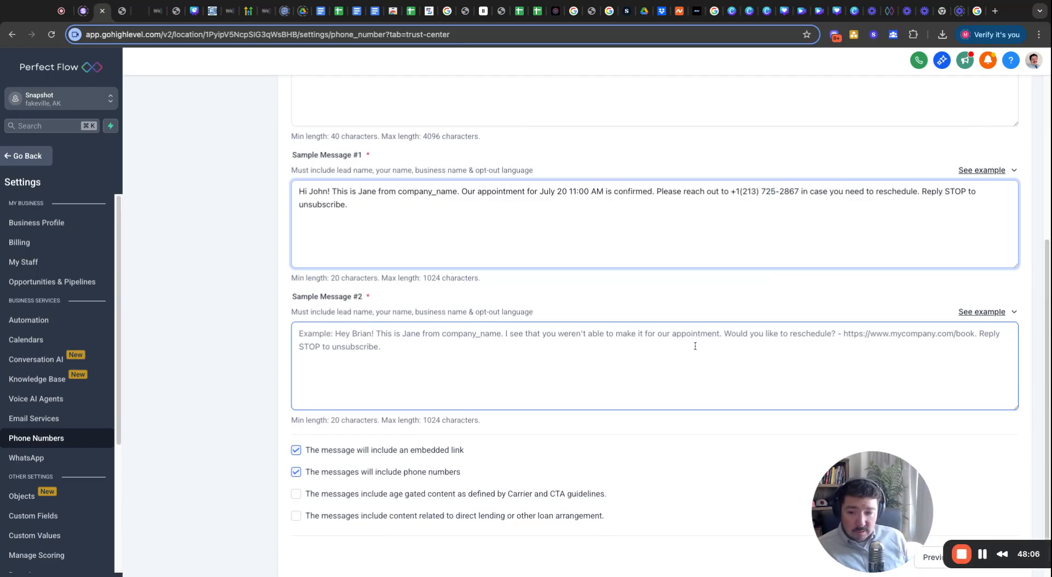
# Paste the first missed-appointment example text into Sample Message #2.
pyautogui.click(412, 357)
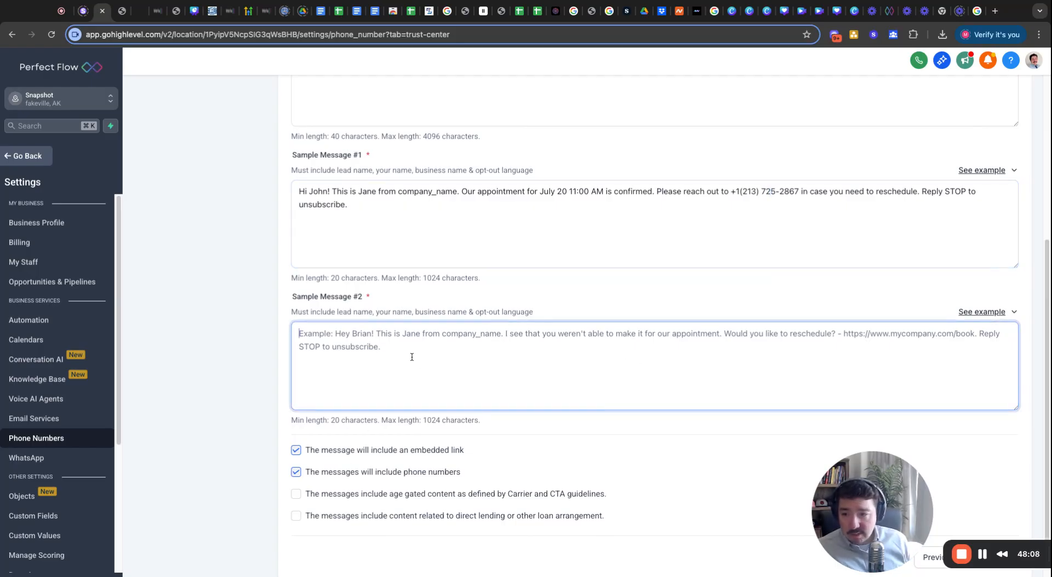
pyautogui.click(1014, 312)
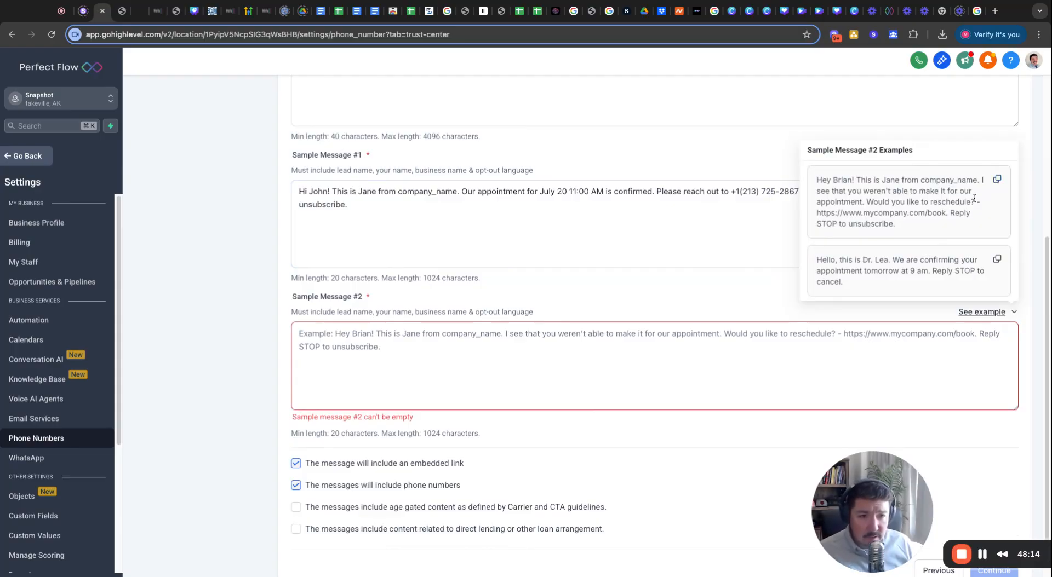
pyautogui.click(997, 180)
pyautogui.click(551, 363)
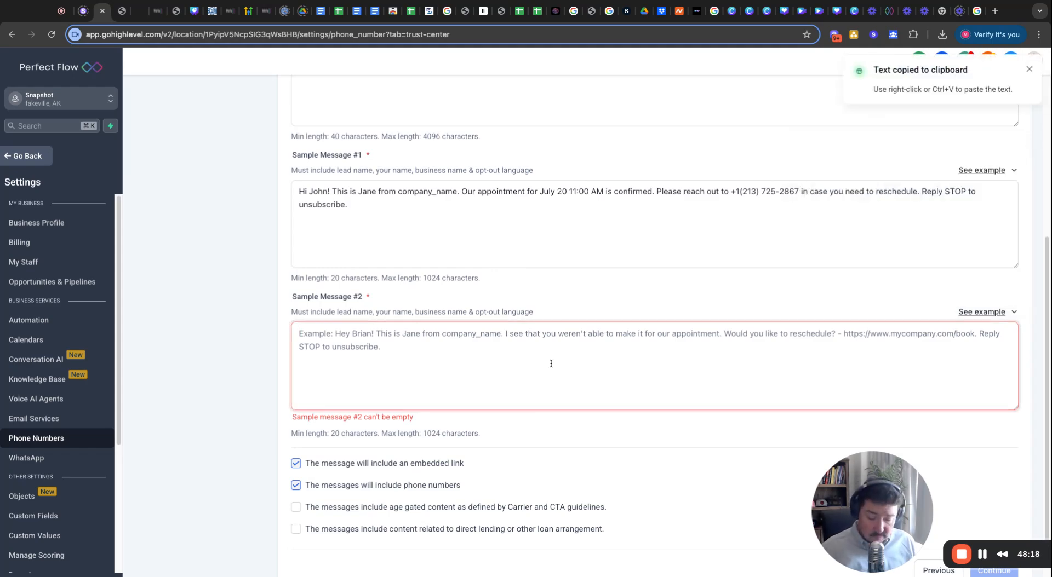
pyautogui.hotkey('ctrl', 'v')
# Uncheck the embedded-link option and delete the booking URL from Sample Message #2.
pyautogui.moveTo(407, 335); pyautogui.dragTo(472, 335)
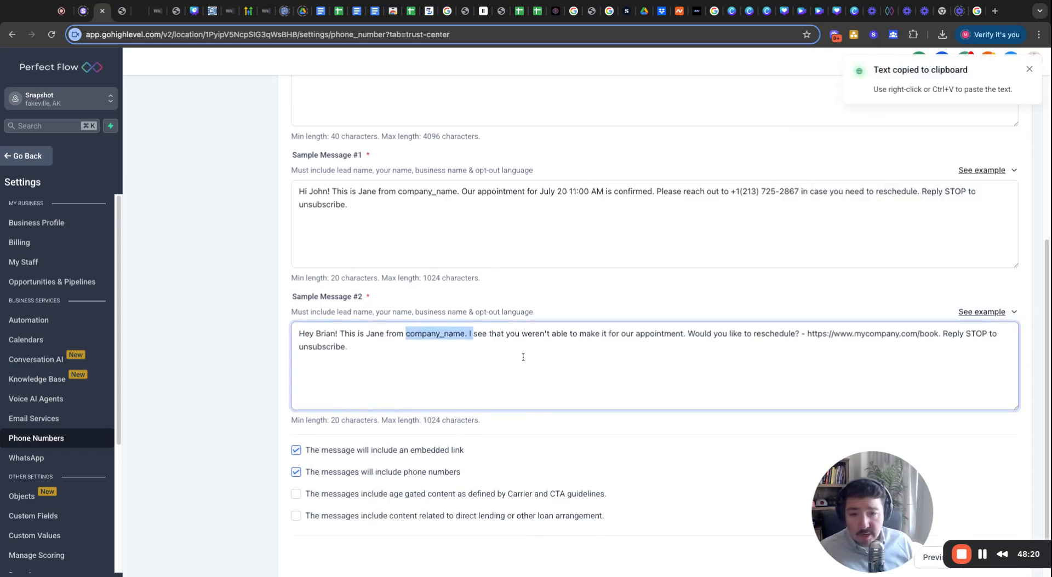
pyautogui.moveTo(822, 334); pyautogui.dragTo(905, 334)
pyautogui.hotkey('shift', 'Right')
pyautogui.hotkey('shift', 'Right')
pyautogui.hotkey('shift', 'Right')
pyautogui.hotkey('shift', 'Right')
pyautogui.hotkey('shift', 'Right')
pyautogui.hotkey('shift', 'Right')
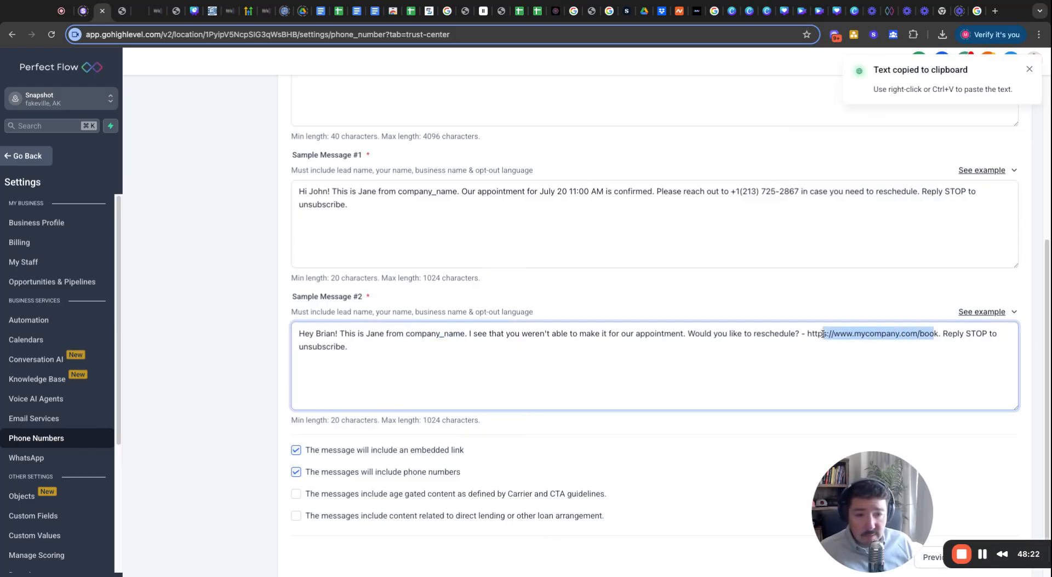
pyautogui.click(888, 333)
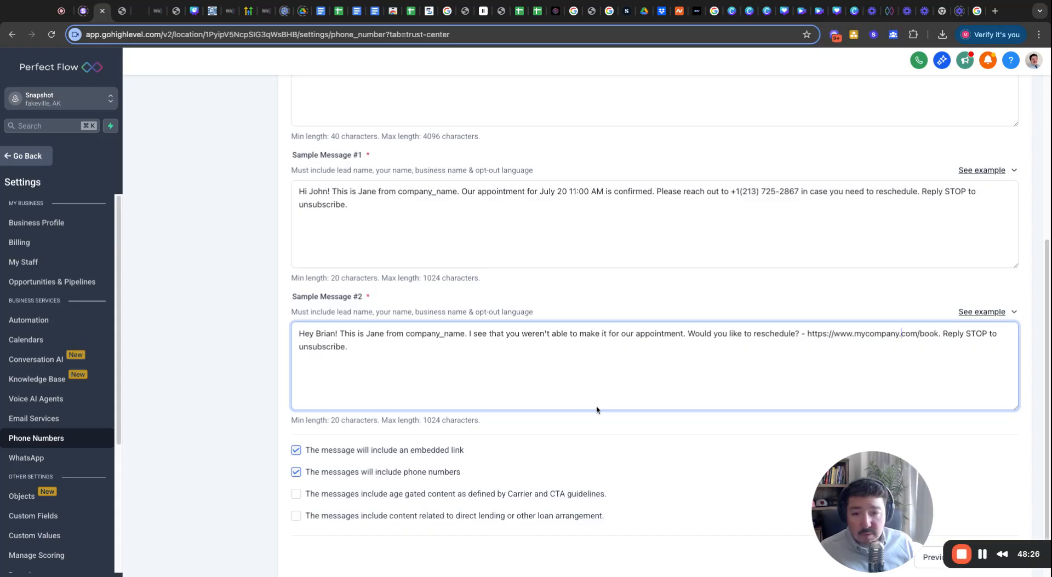
pyautogui.scroll(-1, 594, 409)
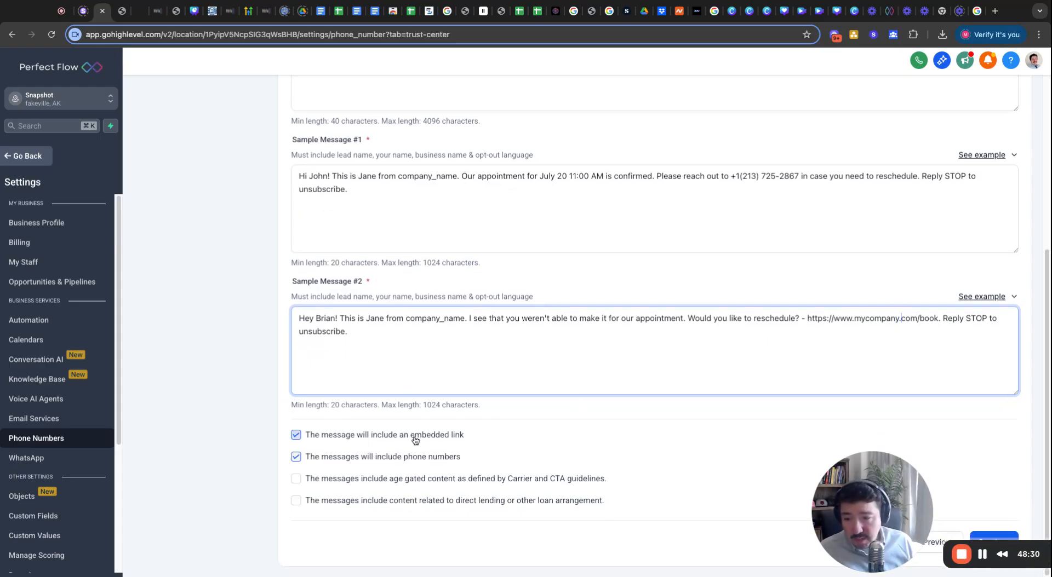
pyautogui.click(296, 435)
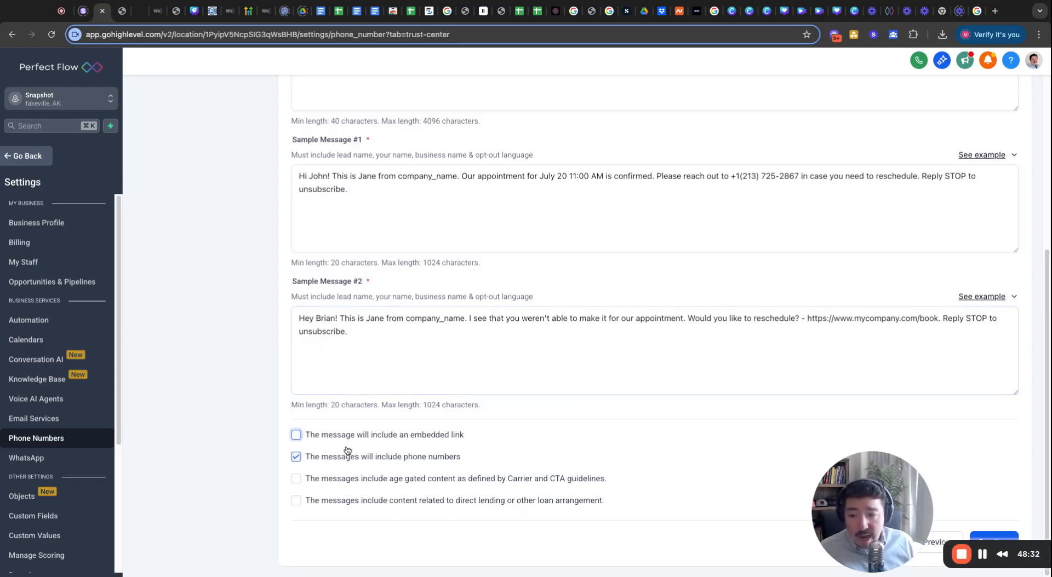
pyautogui.click(807, 318)
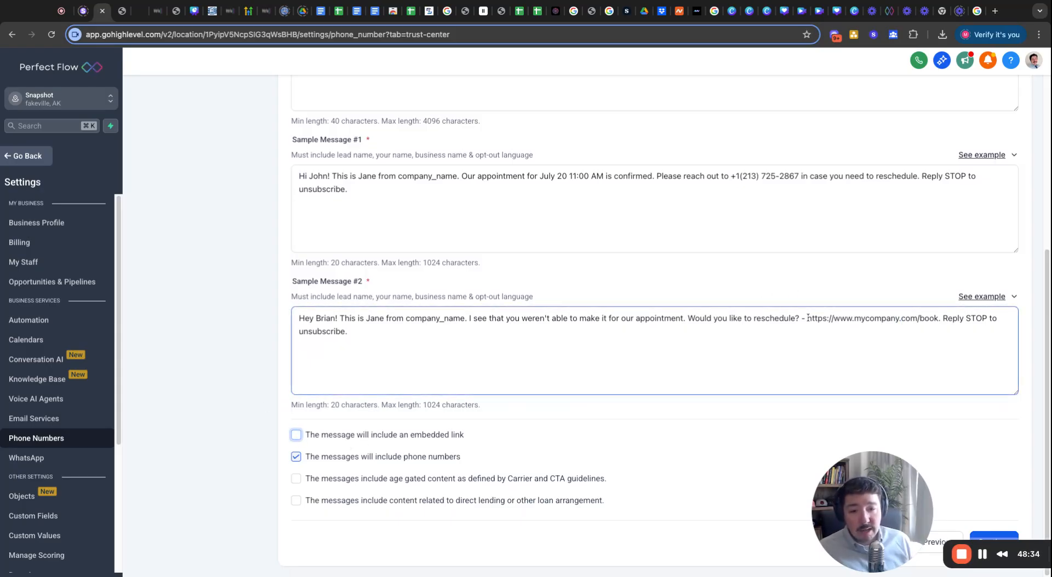
pyautogui.moveTo(807, 318); pyautogui.dragTo(938, 318)
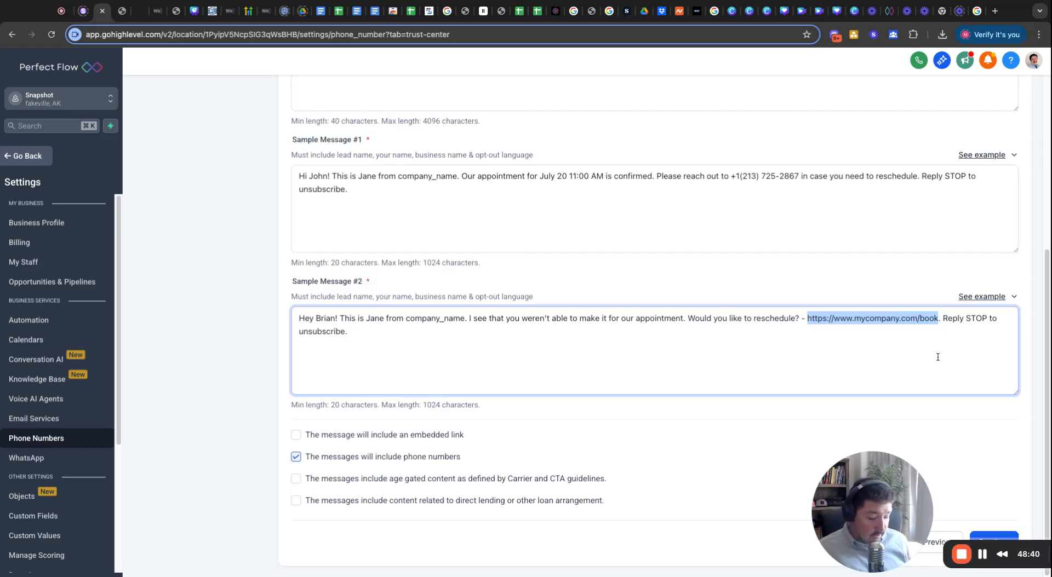
pyautogui.press('BackSpace')
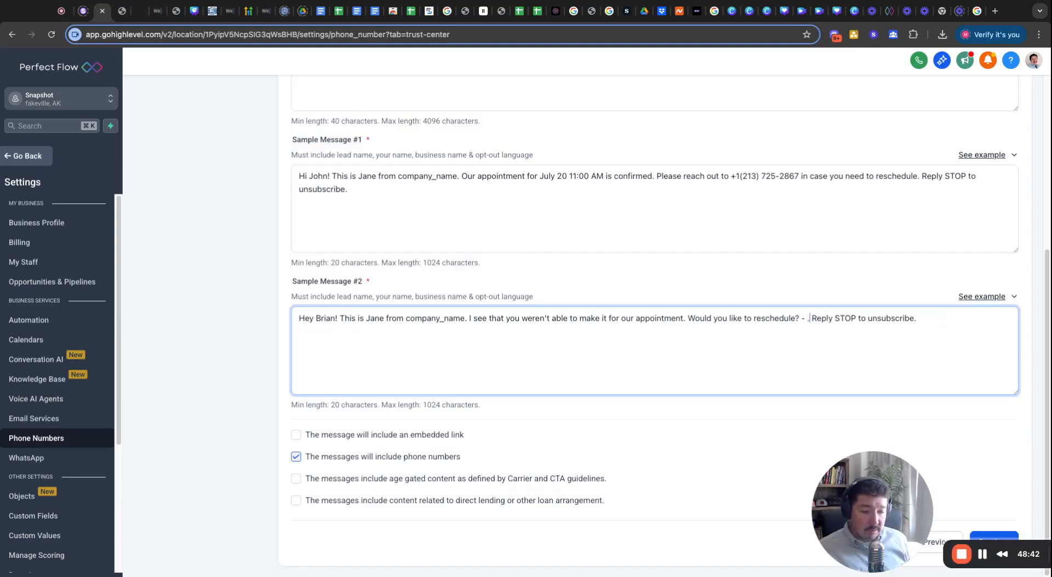
pyautogui.press('Delete')
pyautogui.press('Delete')
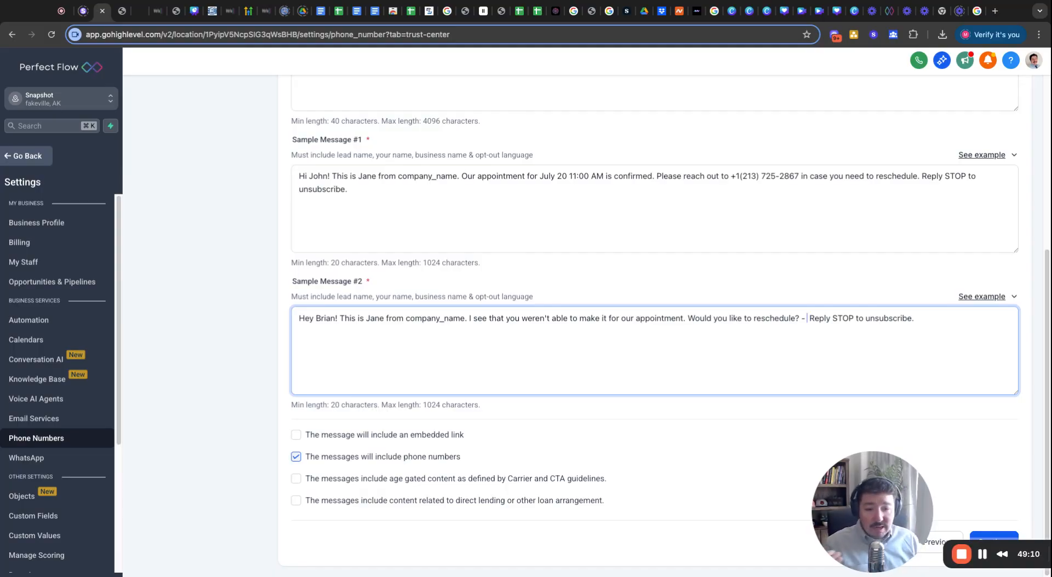
pyautogui.scroll(3, 754, 403)
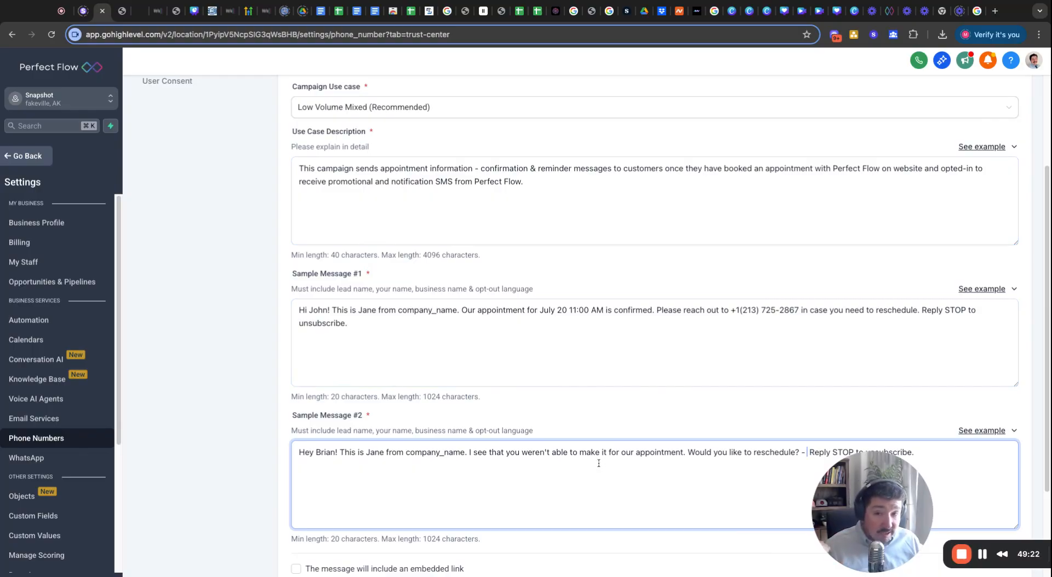
pyautogui.scroll(-2, 594, 468)
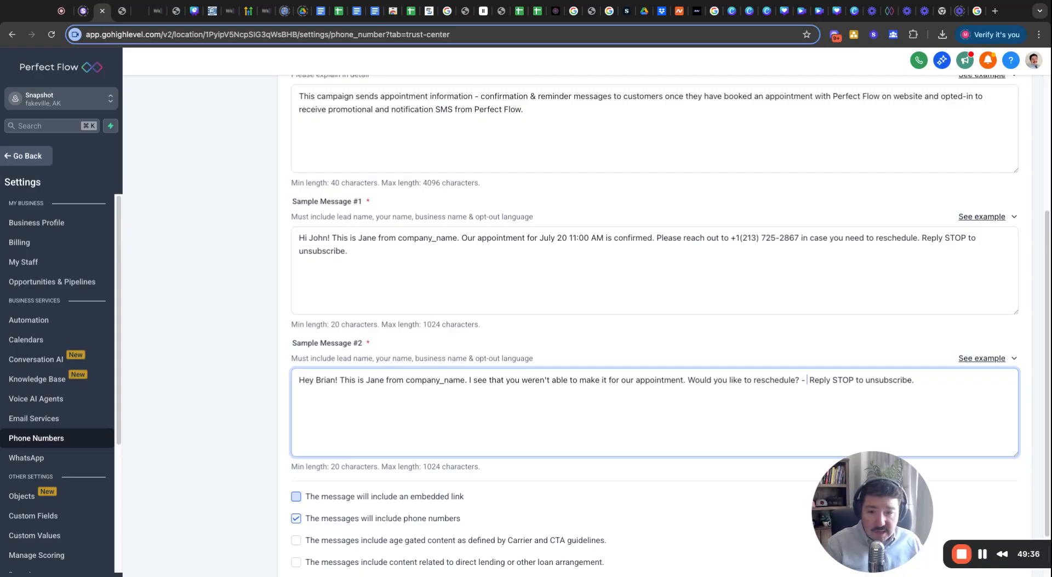
pyautogui.scroll(1, 244, 303)
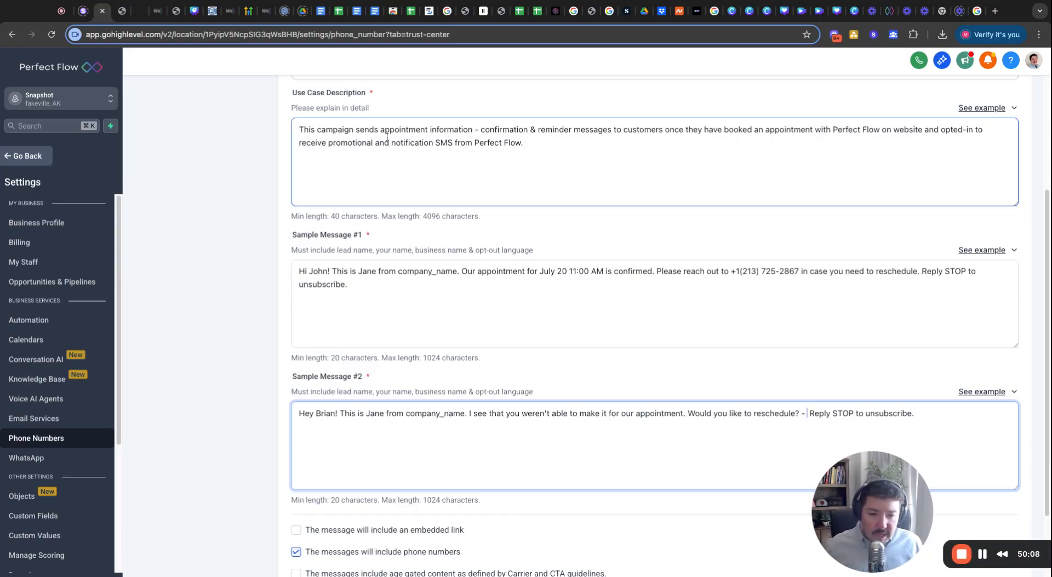
pyautogui.scroll(-3, 511, 252)
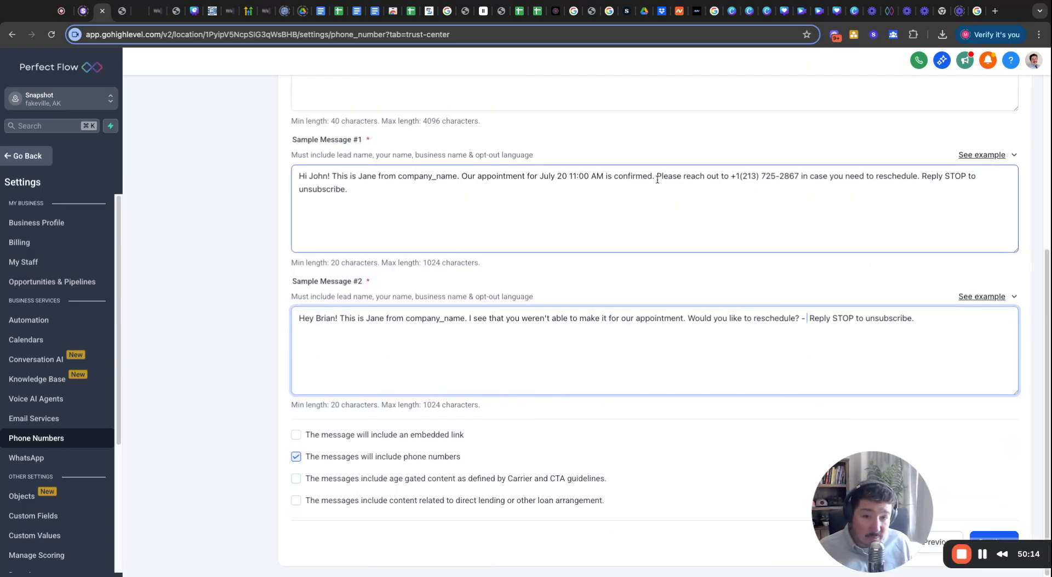
# Delete the 'Please reach out to…reschedule.' sentence and uncheck the phone-numbers option.
pyautogui.moveTo(656, 179); pyautogui.dragTo(808, 179)
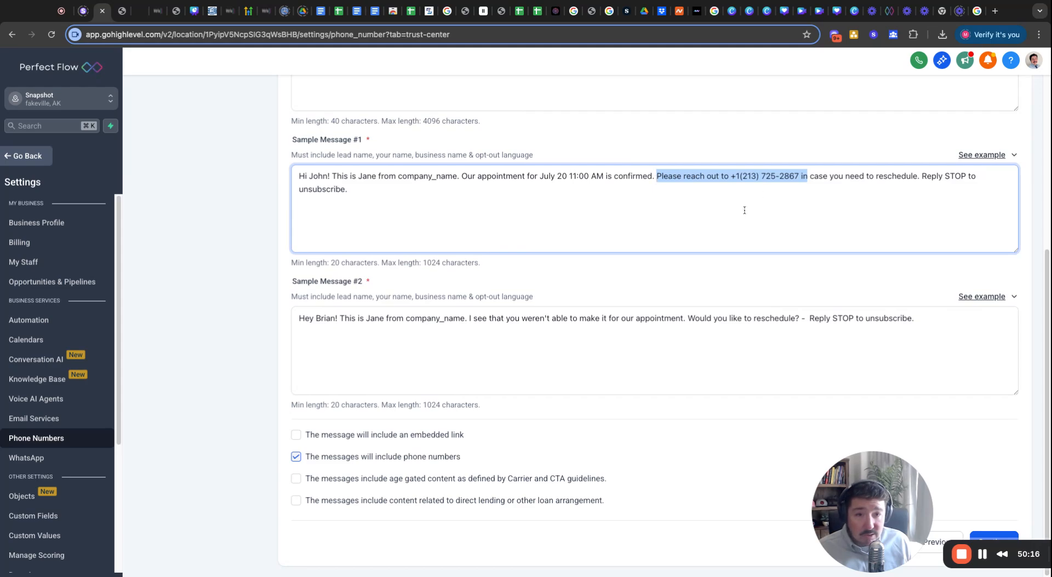
pyautogui.scroll(5, 744, 210)
pyautogui.scroll(-5, 712, 210)
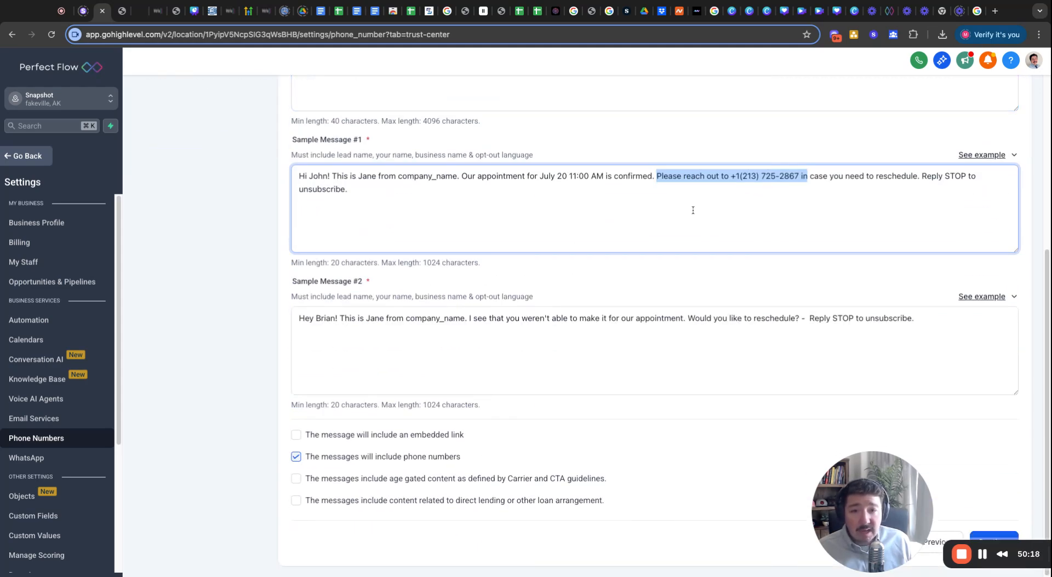
pyautogui.click(694, 179)
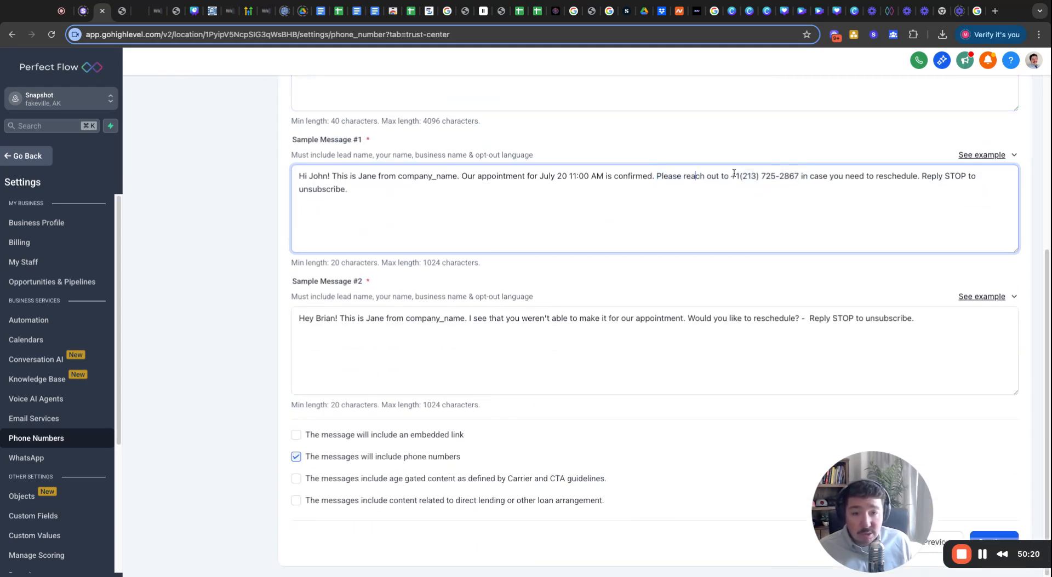
pyautogui.moveTo(735, 176); pyautogui.dragTo(919, 176)
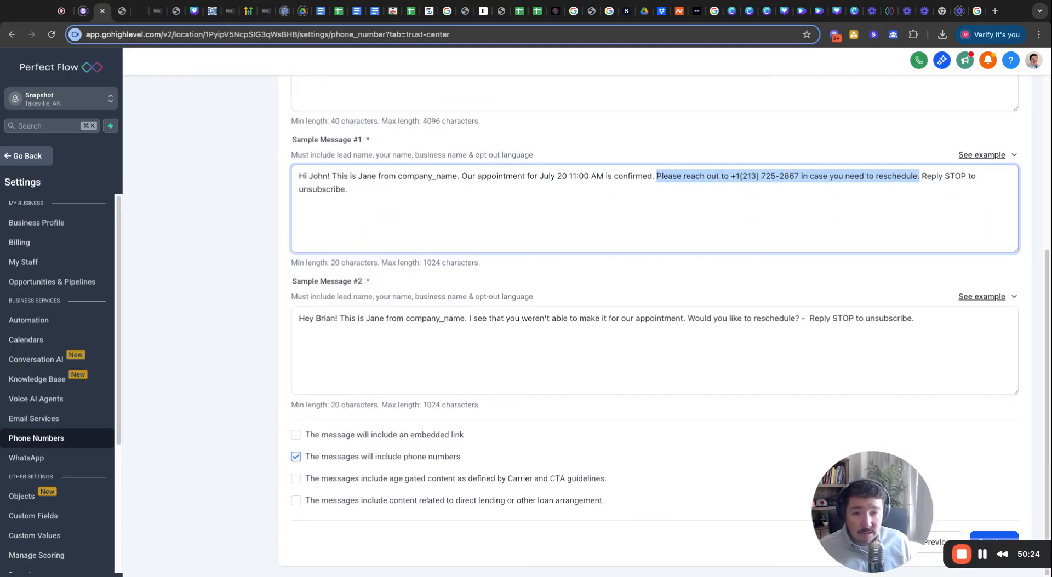
pyautogui.press('BackSpace')
pyautogui.press('BackSpace')
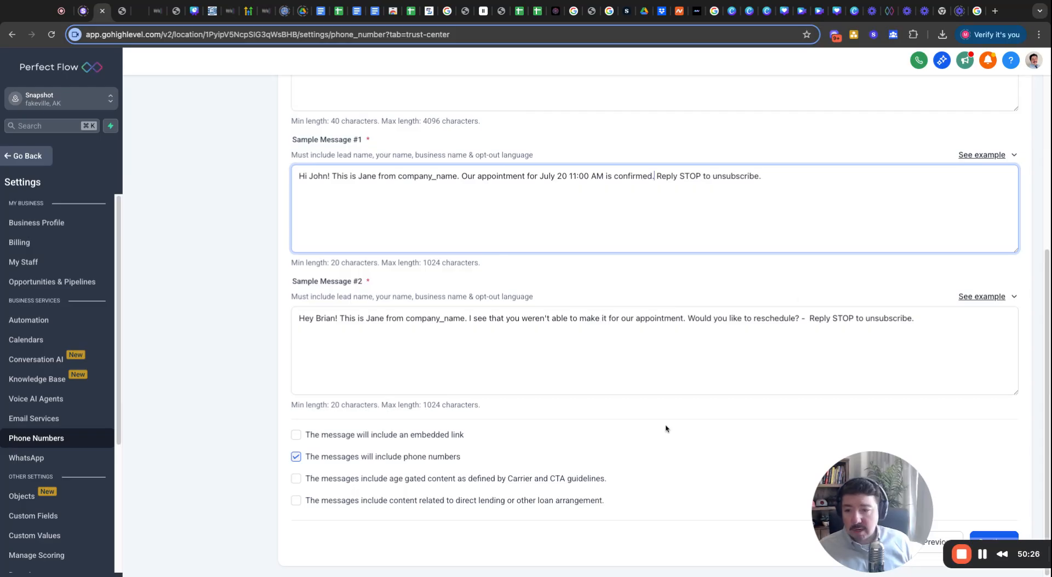
pyautogui.click(297, 460)
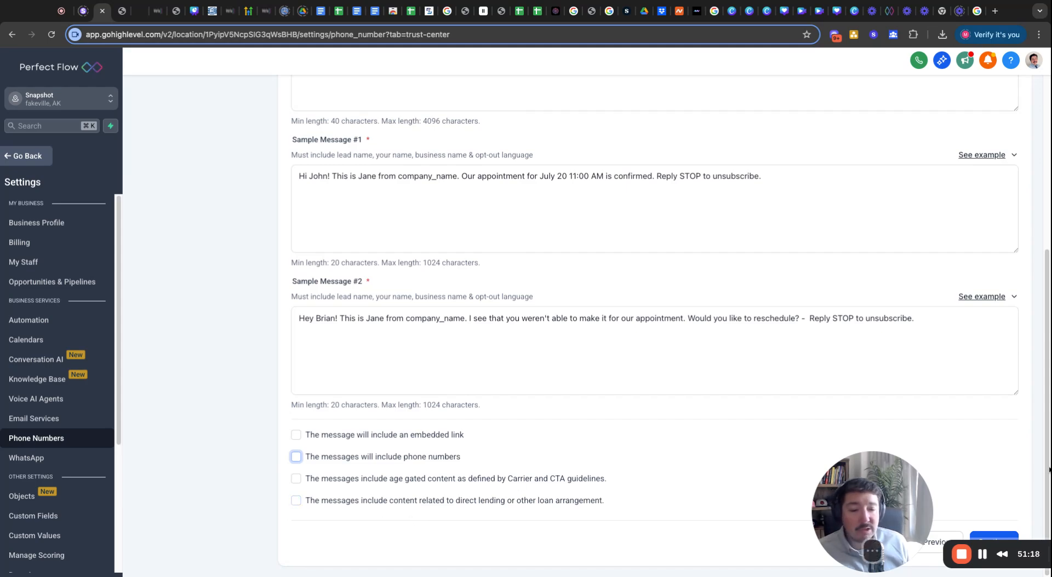
# Continue to User Consent and paste the example opt-in answer into the consent field.
pyautogui.click(990, 536)
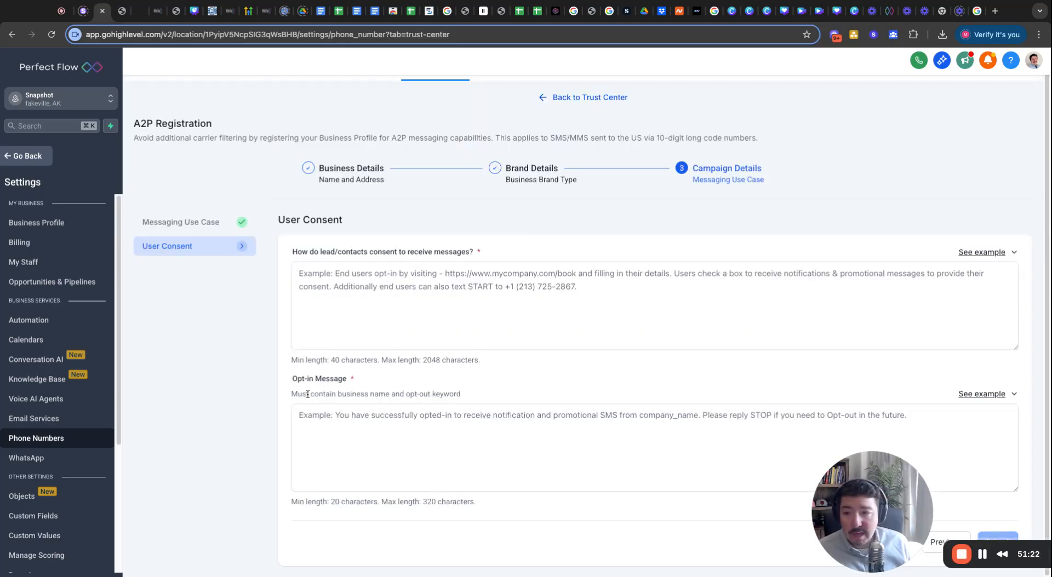
pyautogui.click(292, 305)
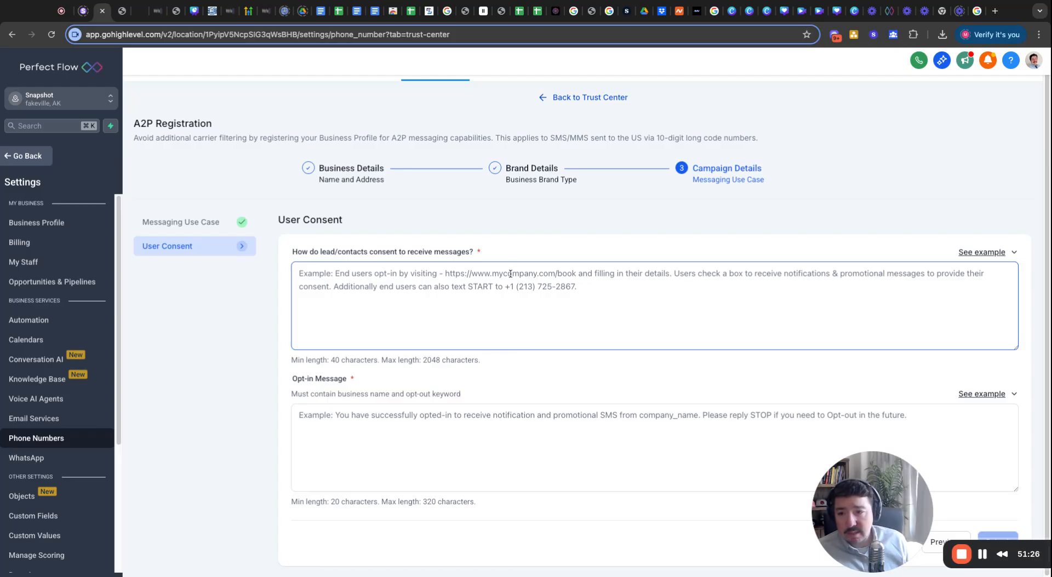
pyautogui.click(1000, 253)
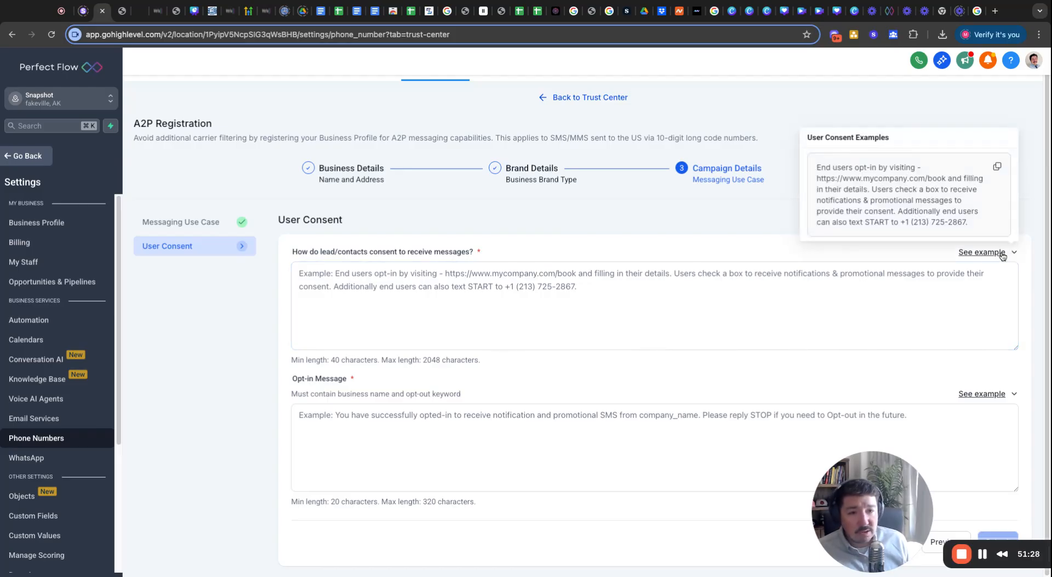
pyautogui.click(996, 170)
pyautogui.click(480, 302)
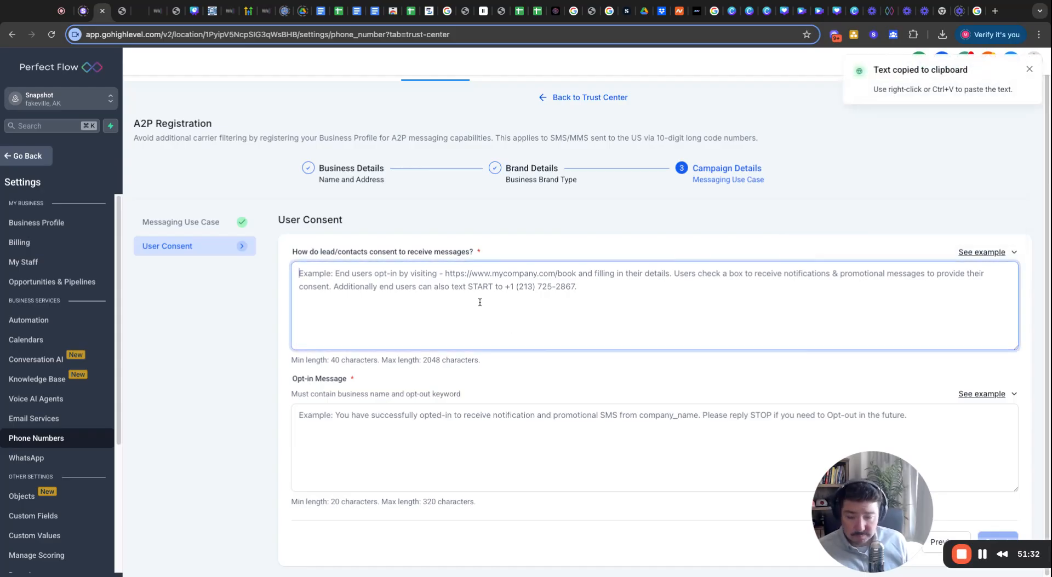
pyautogui.hotkey('ctrl', 'v')
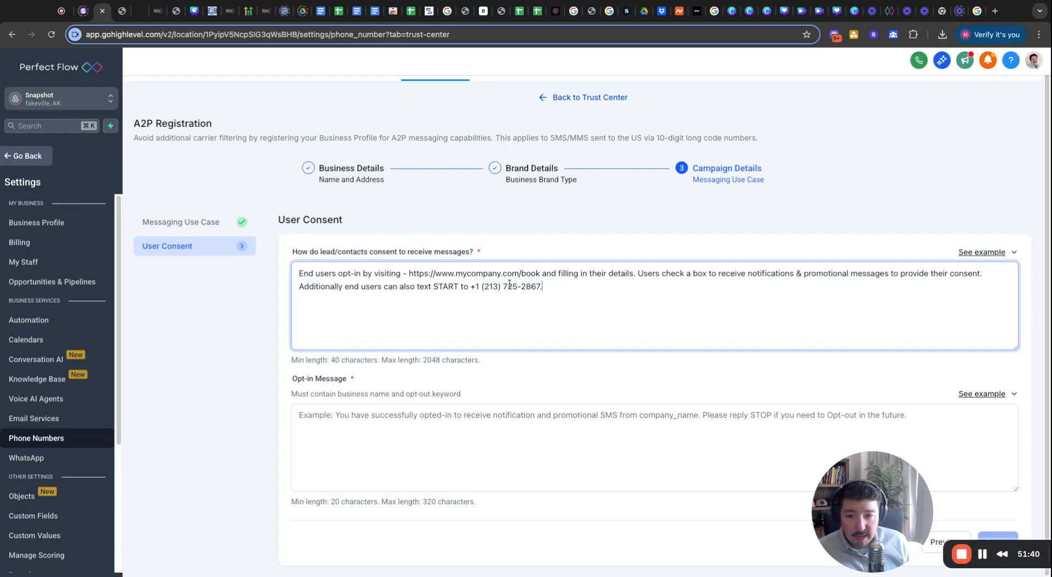
# Copy the Home Valuation form page URL, then return to the HighLevel tab.
pyautogui.click(125, 20)
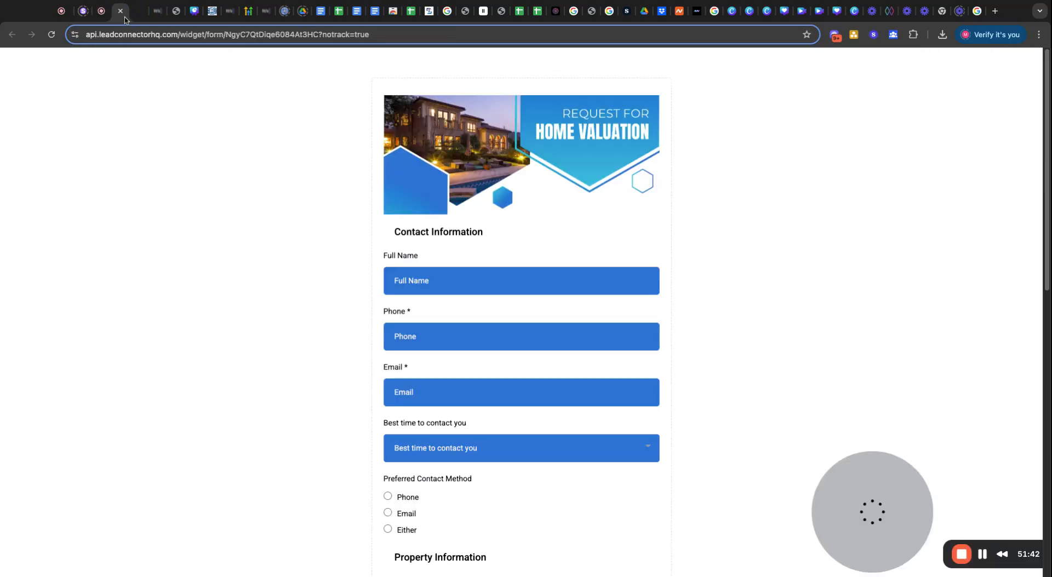
pyautogui.click(167, 35)
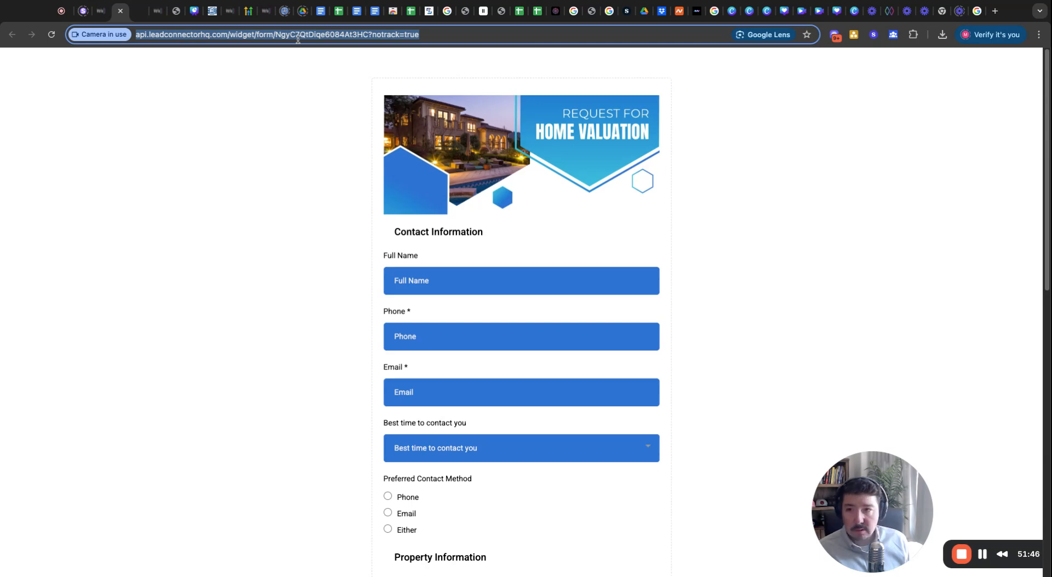
pyautogui.click(104, 14)
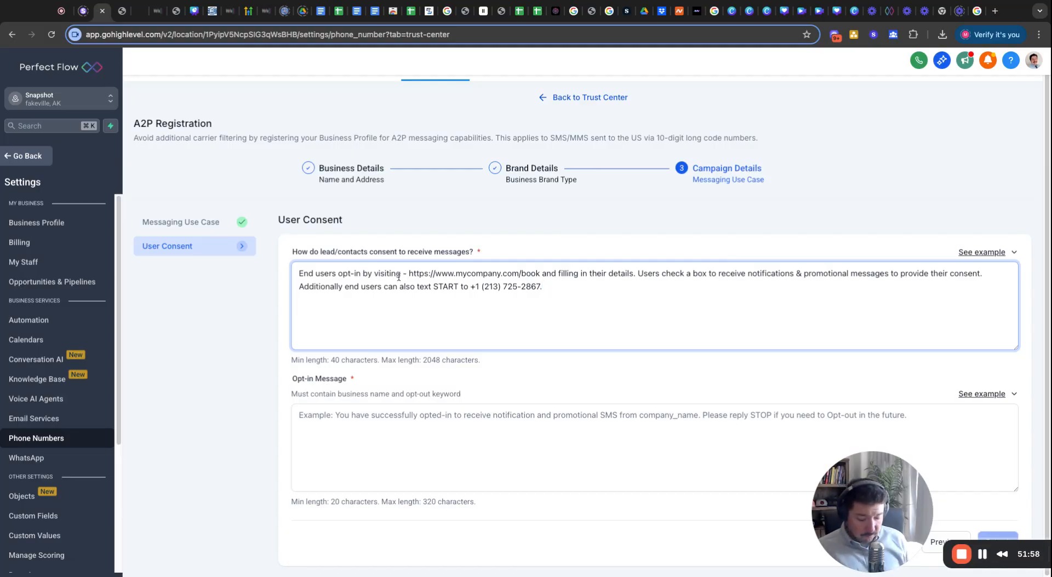
# Add 'from Facebook ads', paste the Home Valuation form link over the booking URL, and delete the text-START sentence.
pyautogui.click(362, 274)
pyautogui.write('from Facebo')
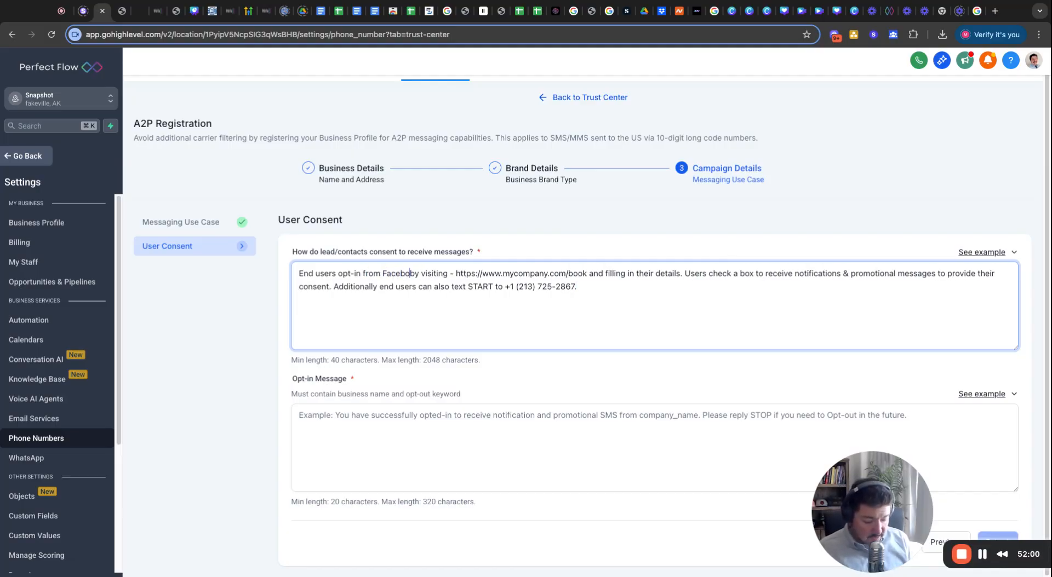
pyautogui.write('ok ads')
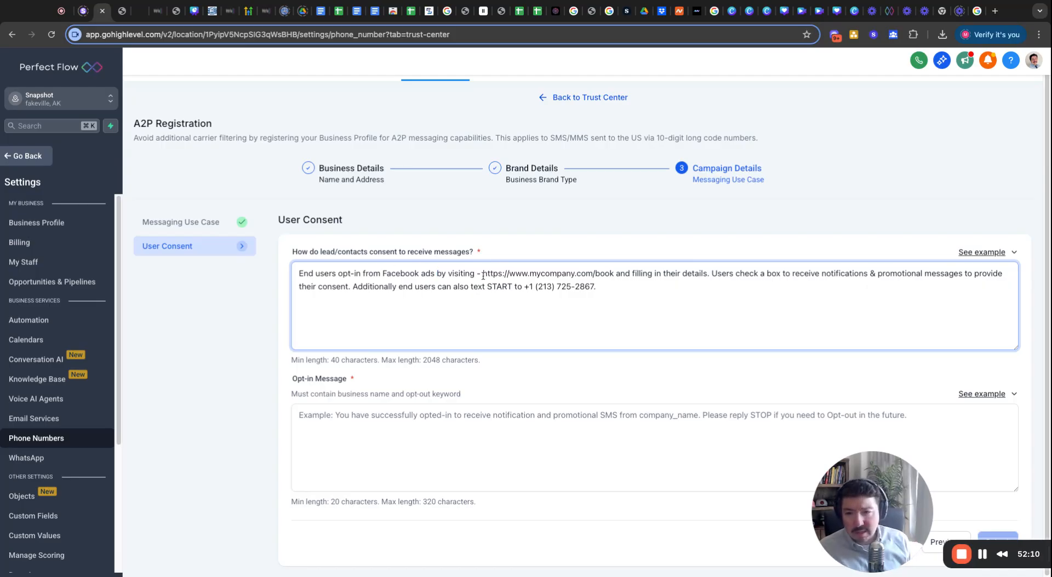
pyautogui.moveTo(483, 275); pyautogui.dragTo(613, 275)
pyautogui.press('super+v')
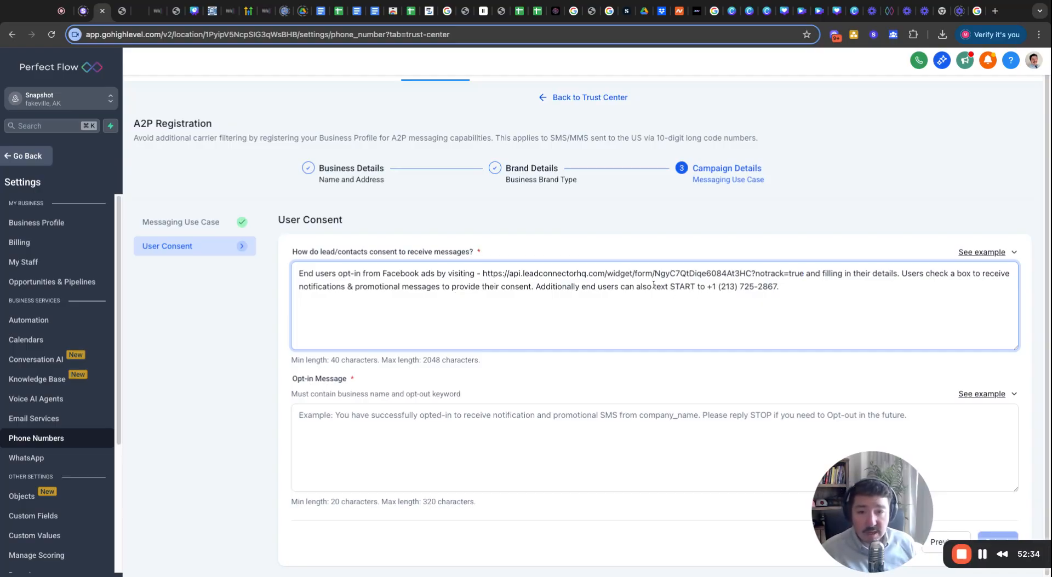
pyautogui.moveTo(784, 288); pyautogui.dragTo(669, 287)
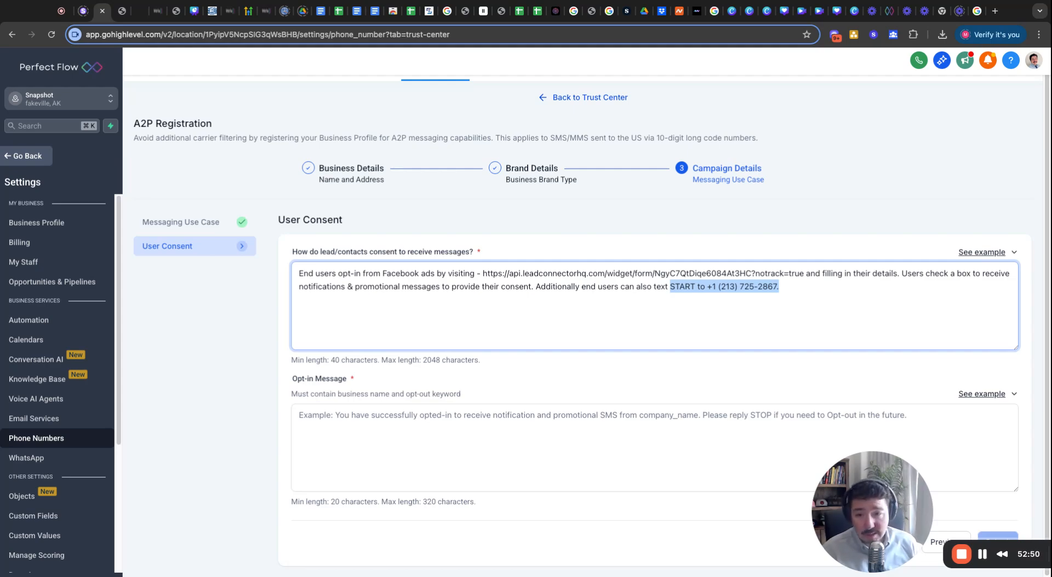
pyautogui.moveTo(670, 287); pyautogui.dragTo(536, 287)
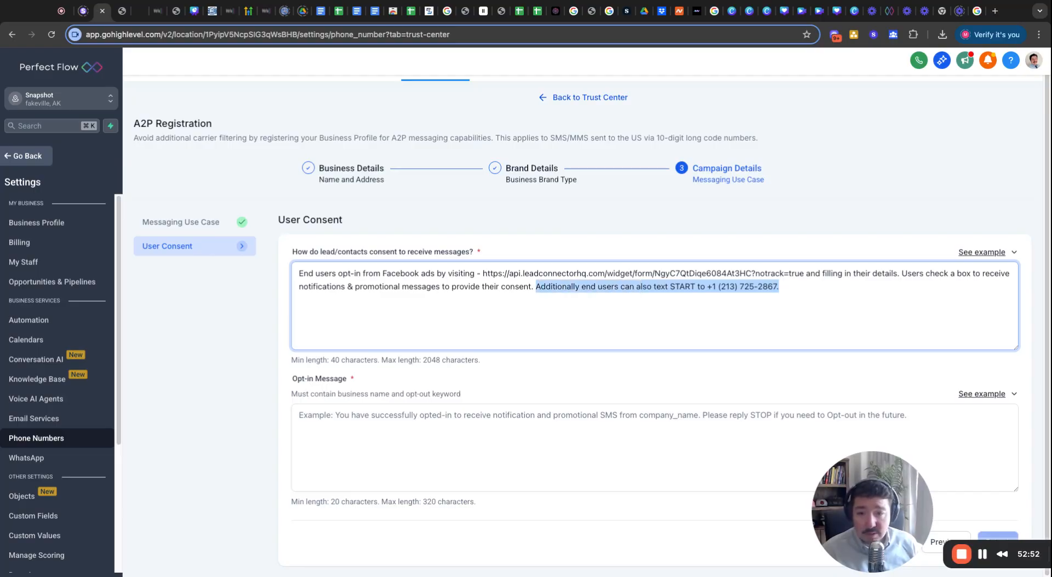
pyautogui.press('BackSpace')
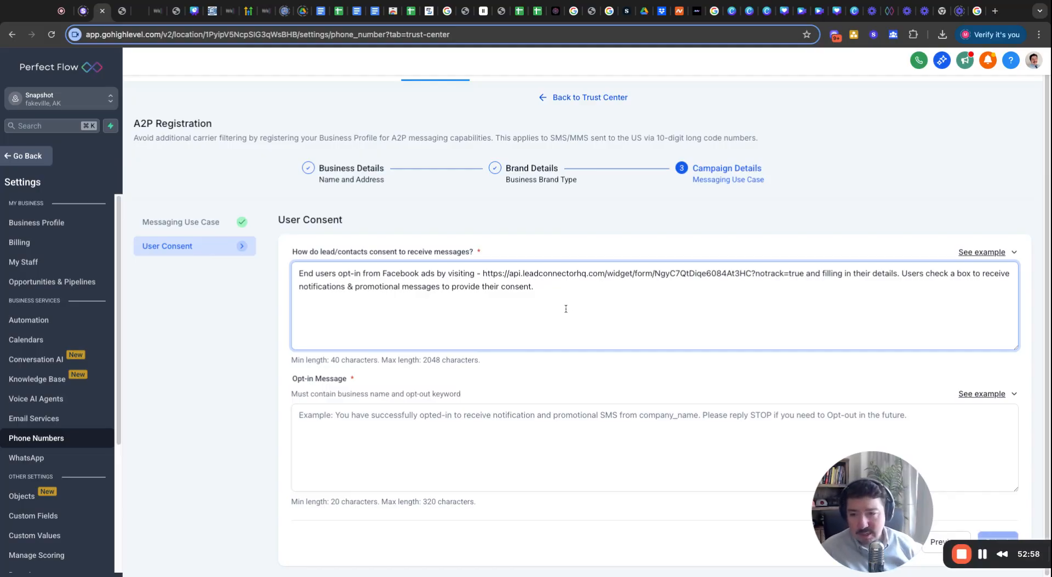
# Paste the example confirmation, with company_name and a reply-STOP opt-out, into the Opt-in Message.
pyautogui.click(479, 408)
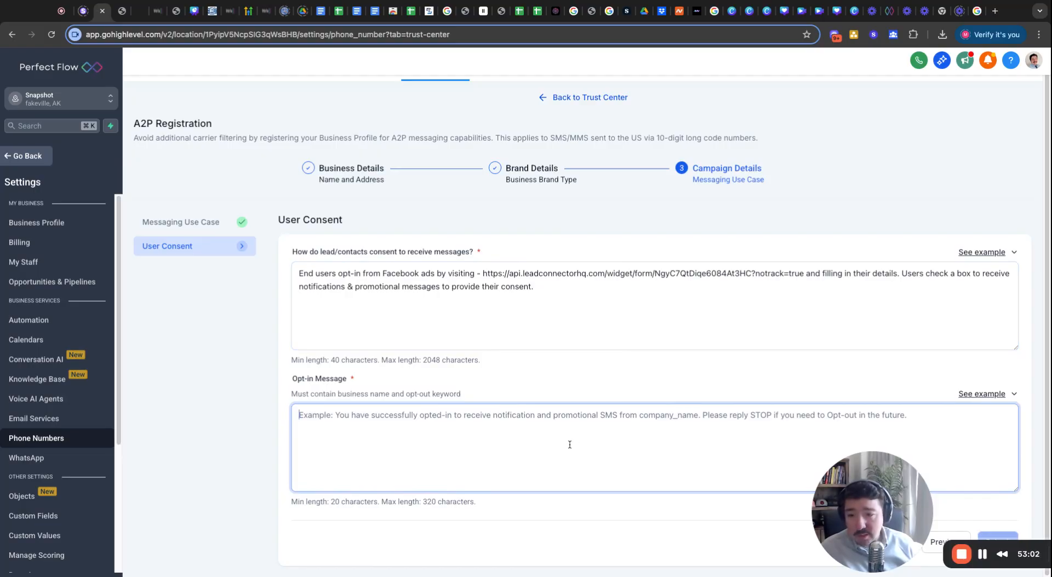
pyautogui.click(986, 395)
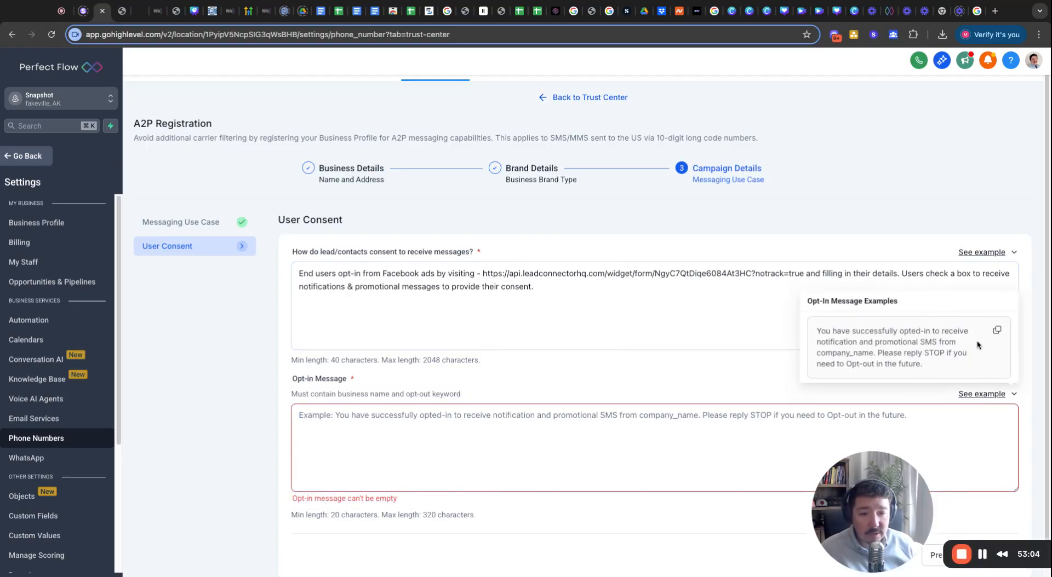
pyautogui.click(997, 331)
pyautogui.click(510, 420)
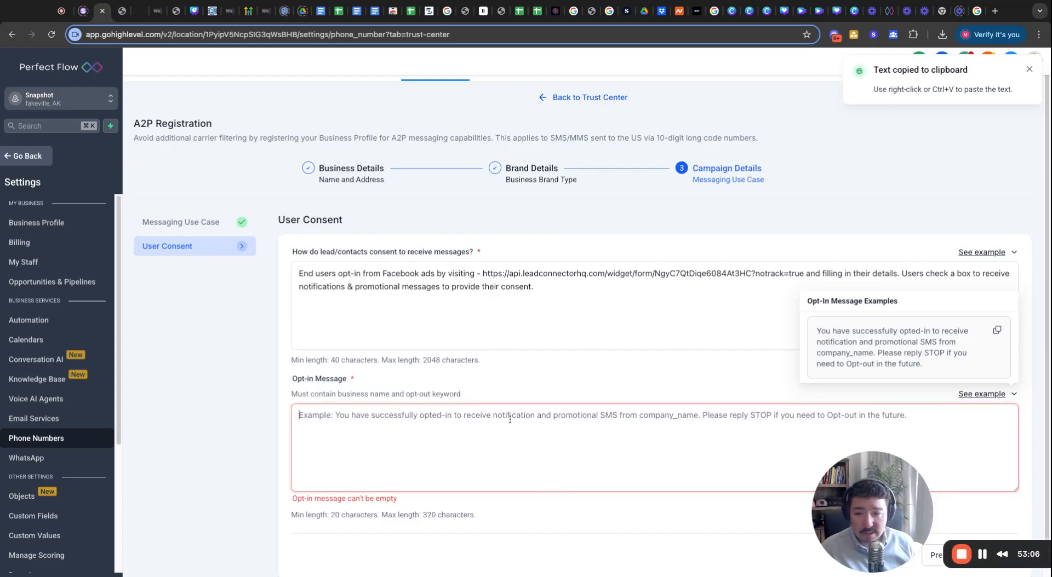
pyautogui.press('super+v')
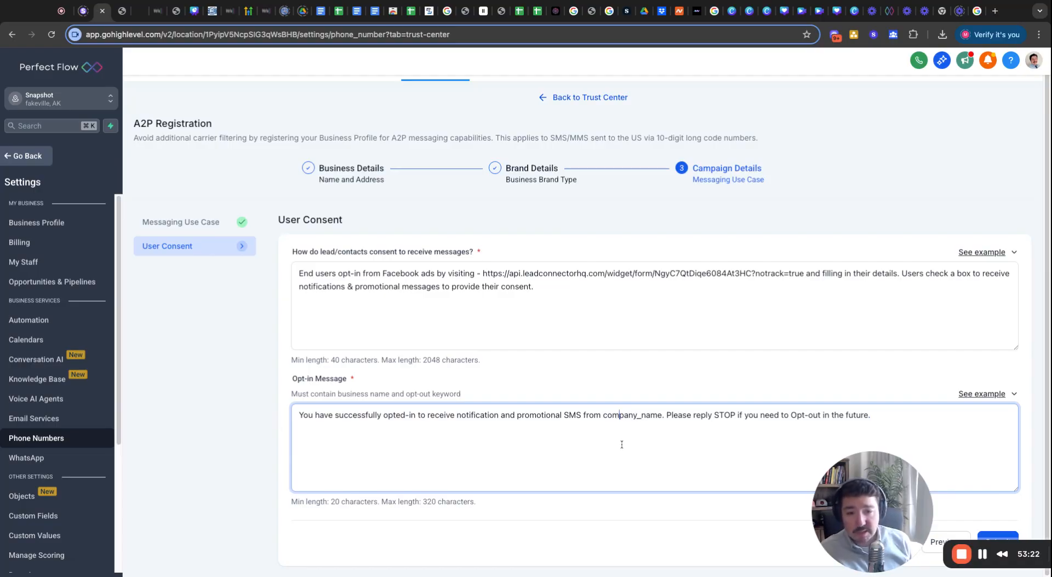
pyautogui.click(650, 421)
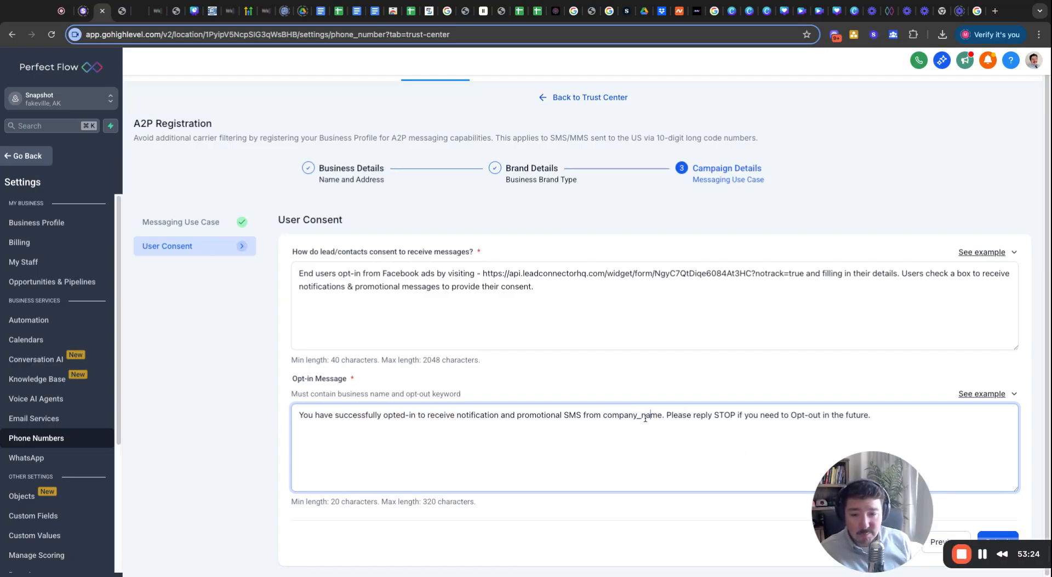
pyautogui.moveTo(605, 418); pyautogui.dragTo(662, 418)
pyautogui.click(650, 419)
pyautogui.click(867, 388)
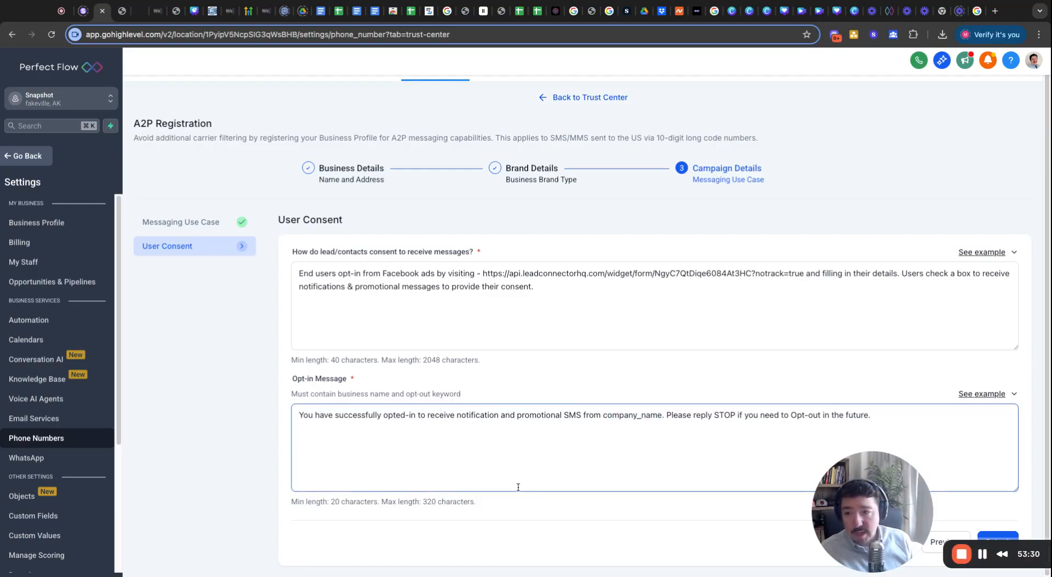
# Submit the A2P registration, dismiss the EIN-format error, and return to the Trust Center overview.
pyautogui.click(995, 536)
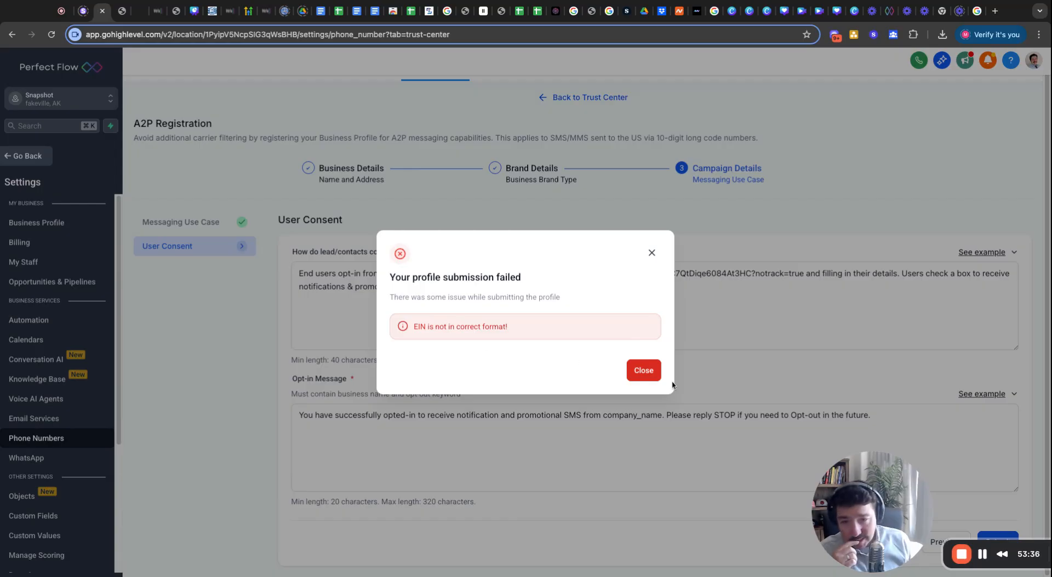
pyautogui.click(636, 374)
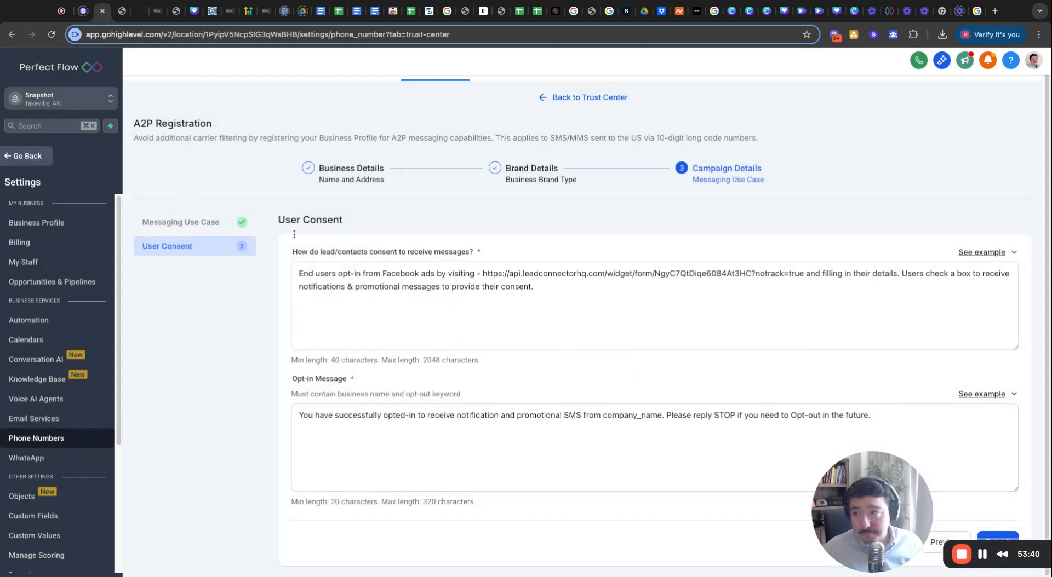
pyautogui.scroll(1, 343, 143)
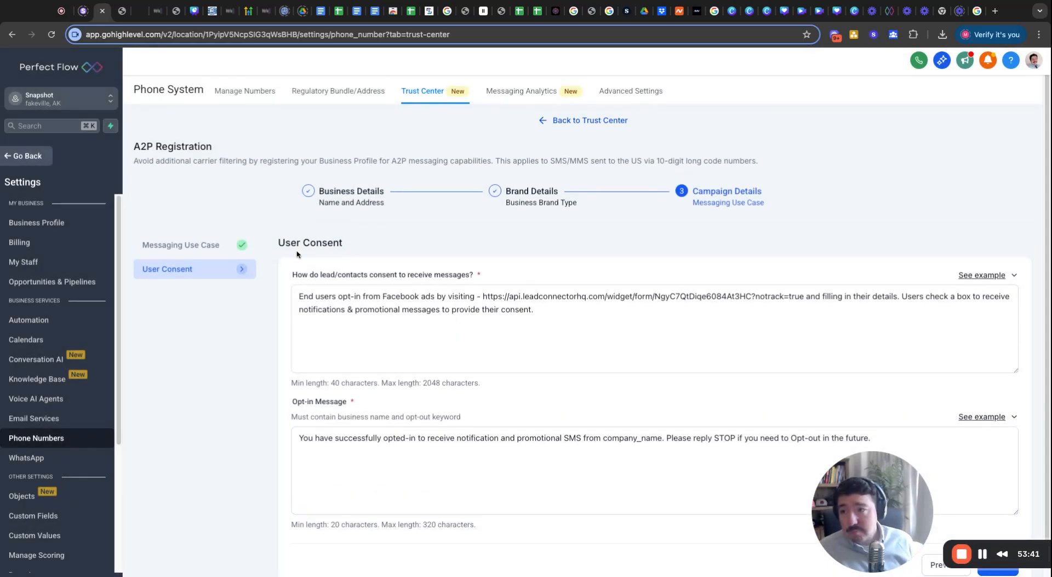
pyautogui.click(337, 92)
pyautogui.click(429, 102)
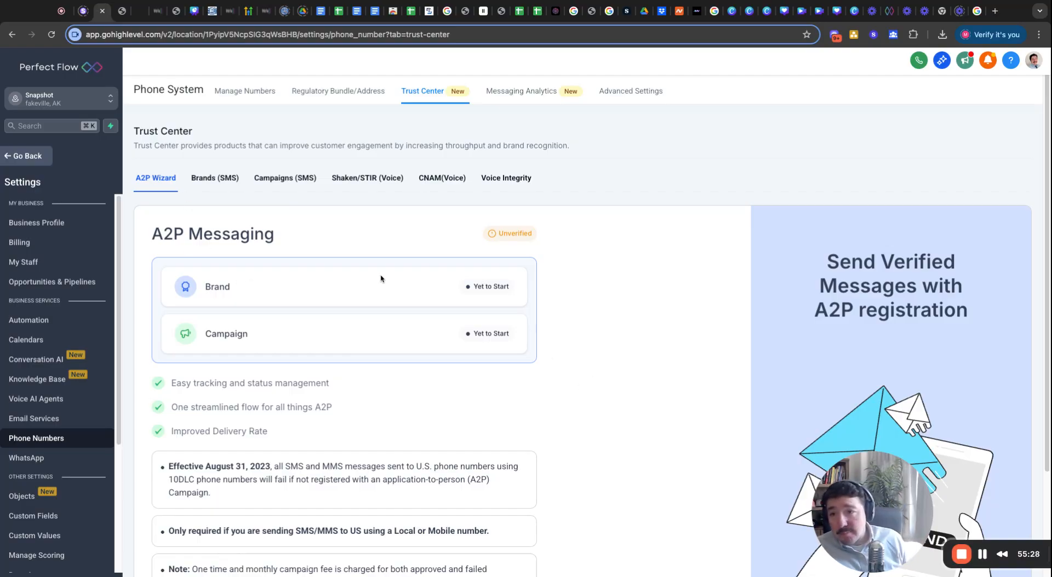
# Review the Trust Center's Brands, Campaigns, Shaken/STIR, CNAM and Voice Integrity tabs.
pyautogui.click(217, 183)
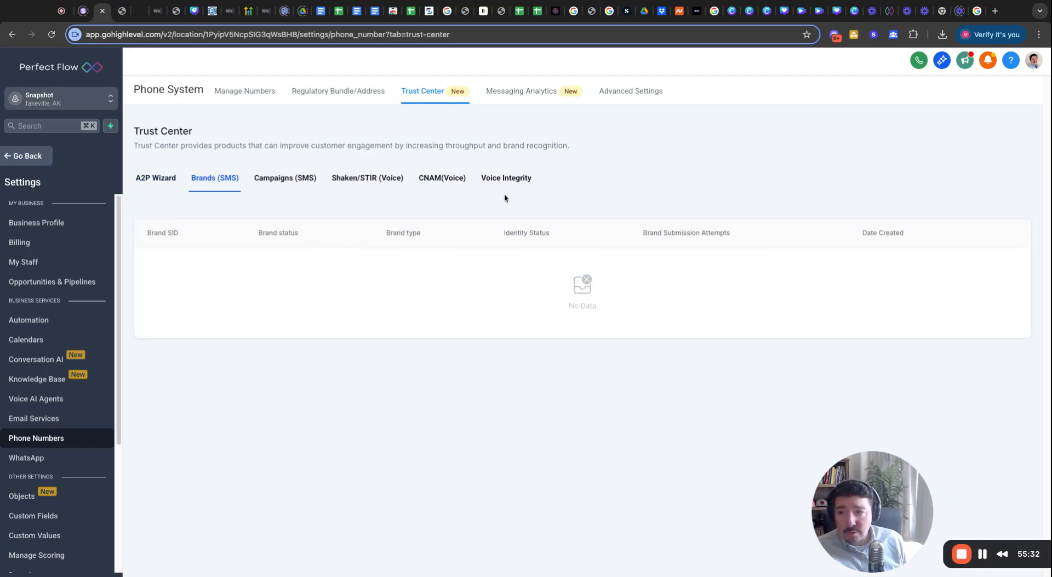
pyautogui.click(273, 178)
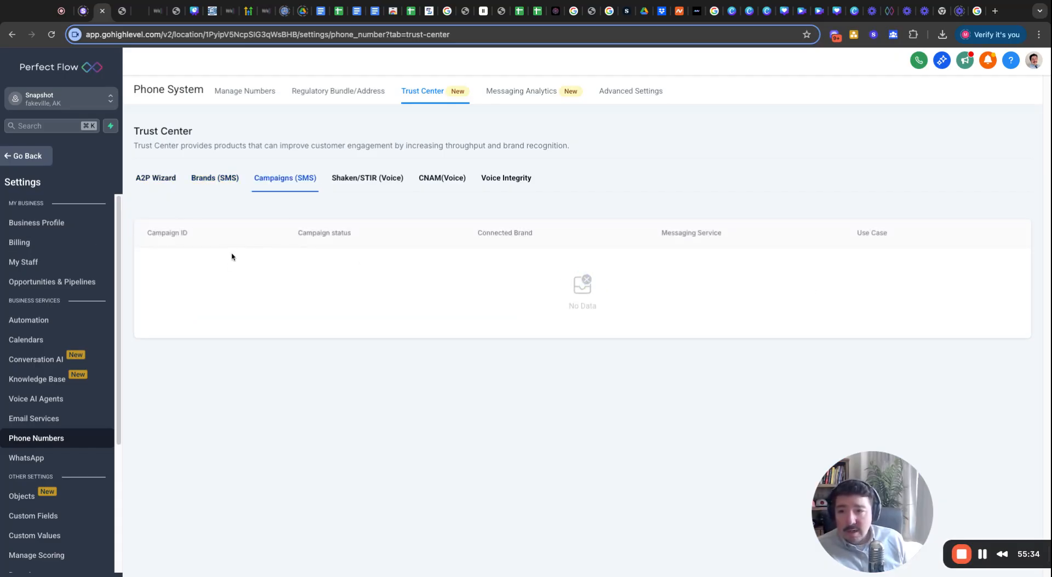
pyautogui.click(362, 182)
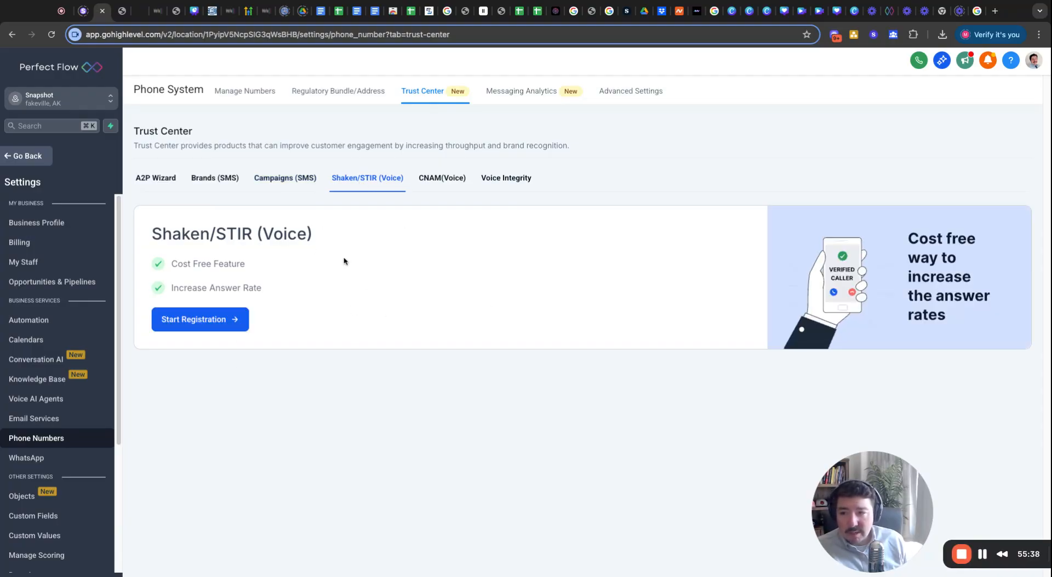
pyautogui.click(442, 182)
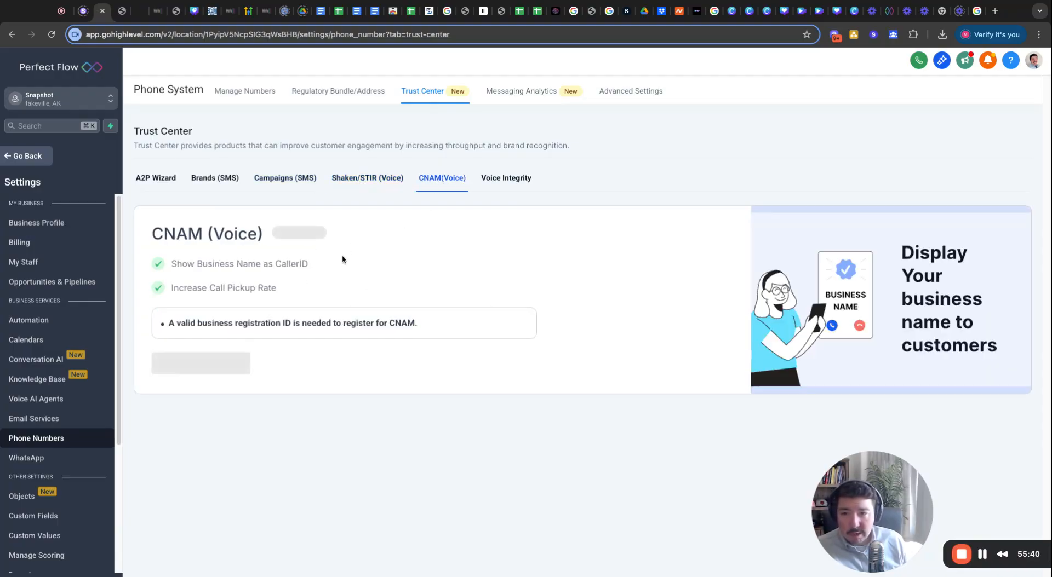
pyautogui.click(529, 182)
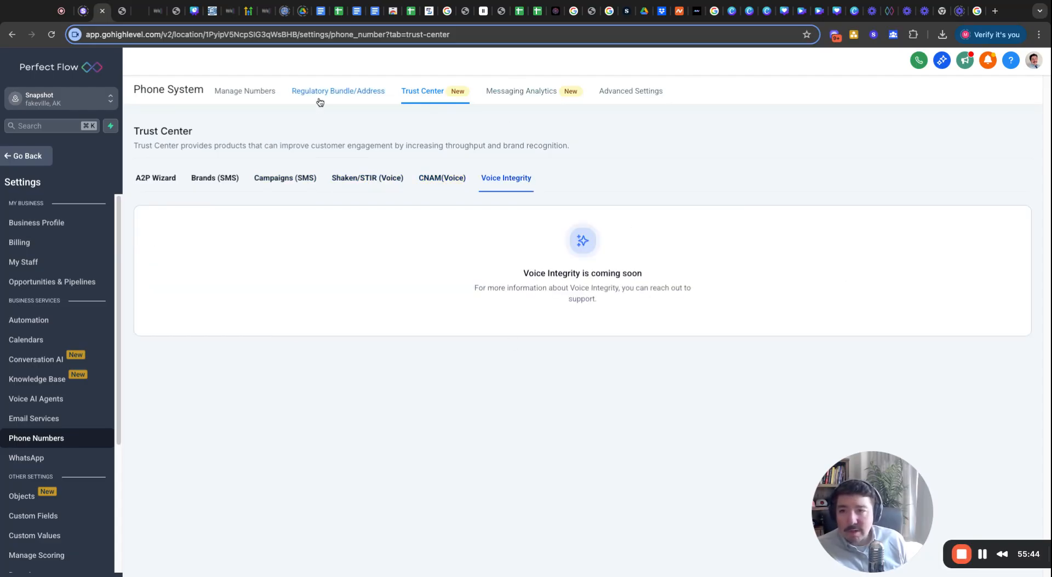
# Show Advanced Settings' Number Intelligence, highlighting the Gather Intelligence on Unknown Phone Numbers option.
pyautogui.click(505, 91)
pyautogui.click(650, 97)
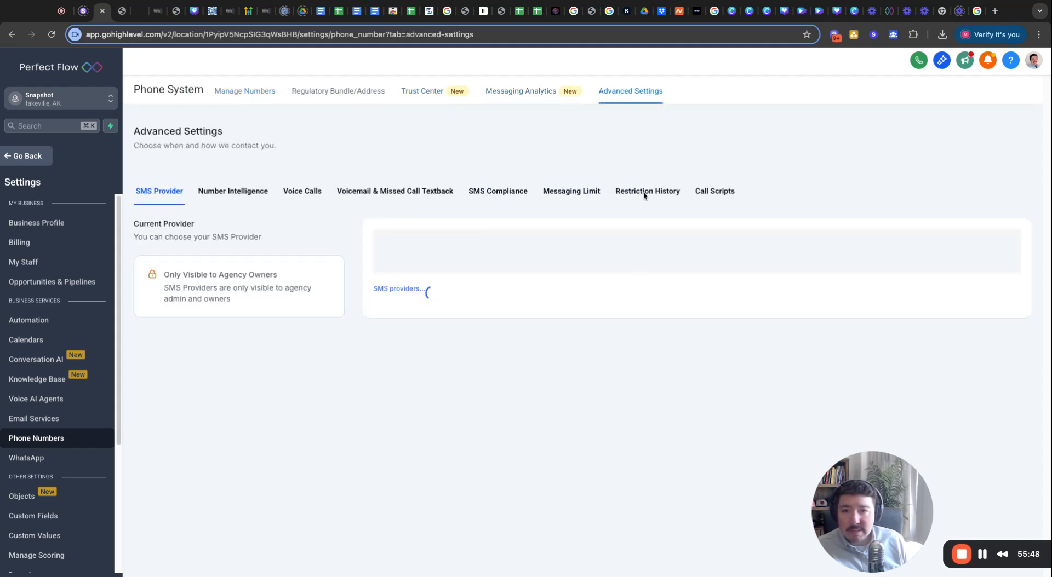
pyautogui.click(241, 191)
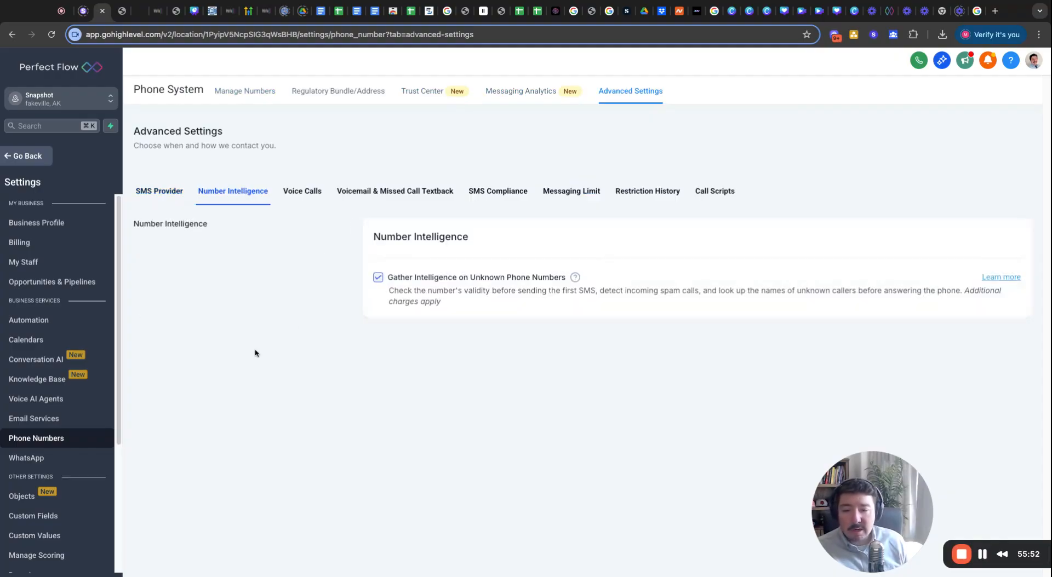
pyautogui.click(303, 193)
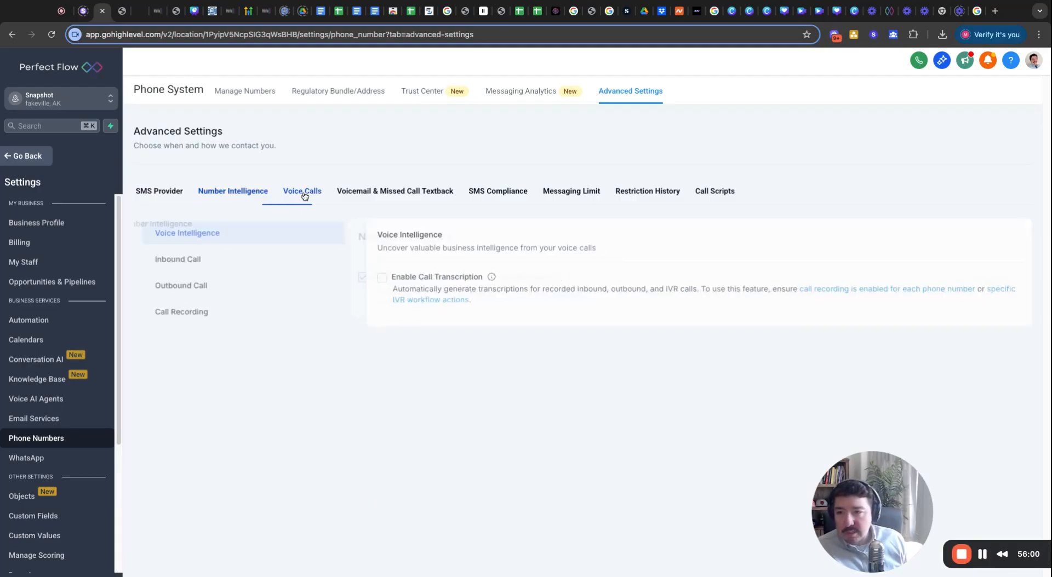
pyautogui.click(232, 193)
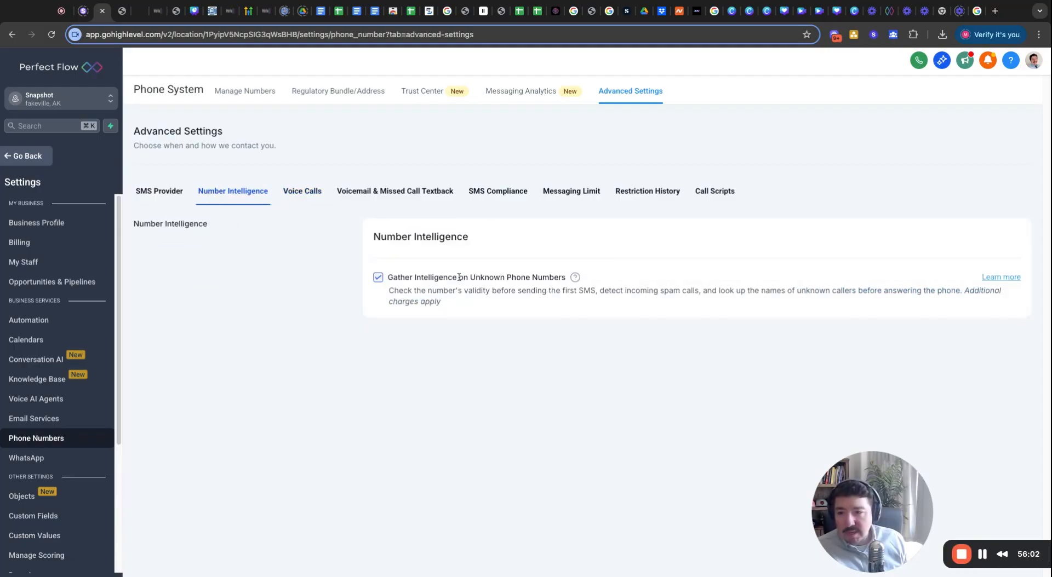
pyautogui.moveTo(392, 277); pyautogui.dragTo(598, 279)
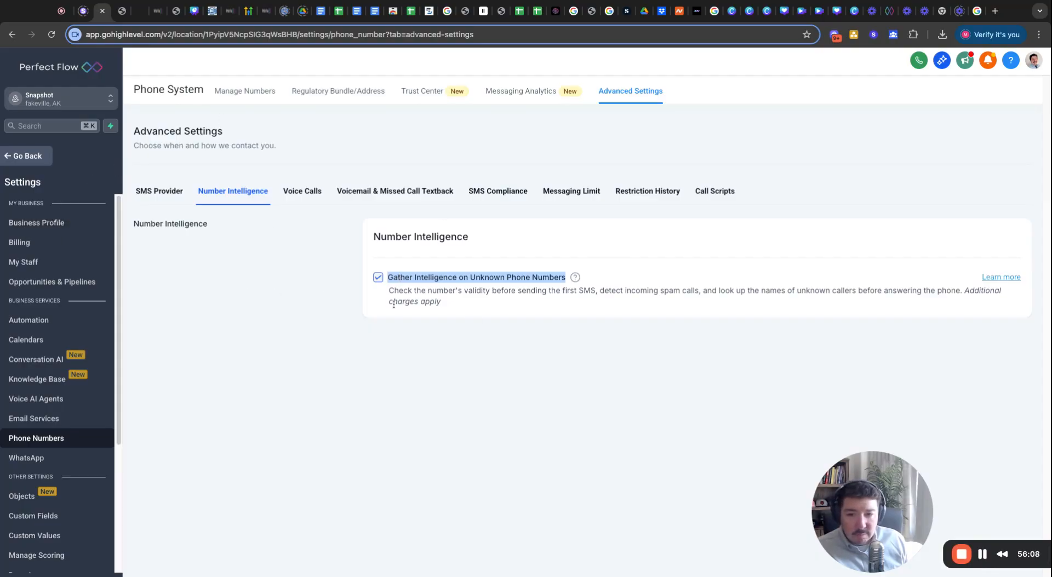
pyautogui.click(311, 318)
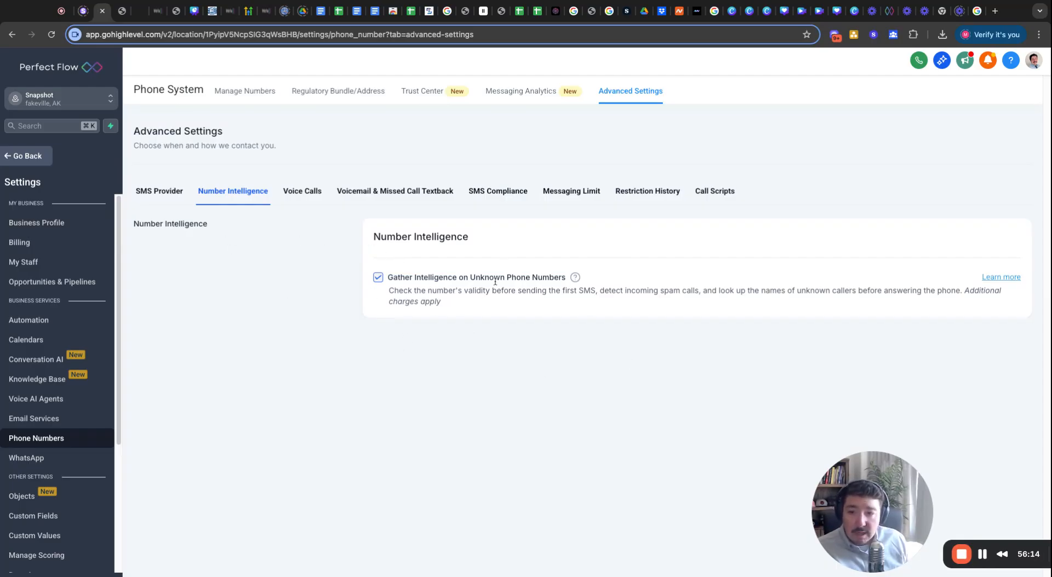
pyautogui.moveTo(531, 278); pyautogui.dragTo(415, 280)
pyautogui.click(310, 158)
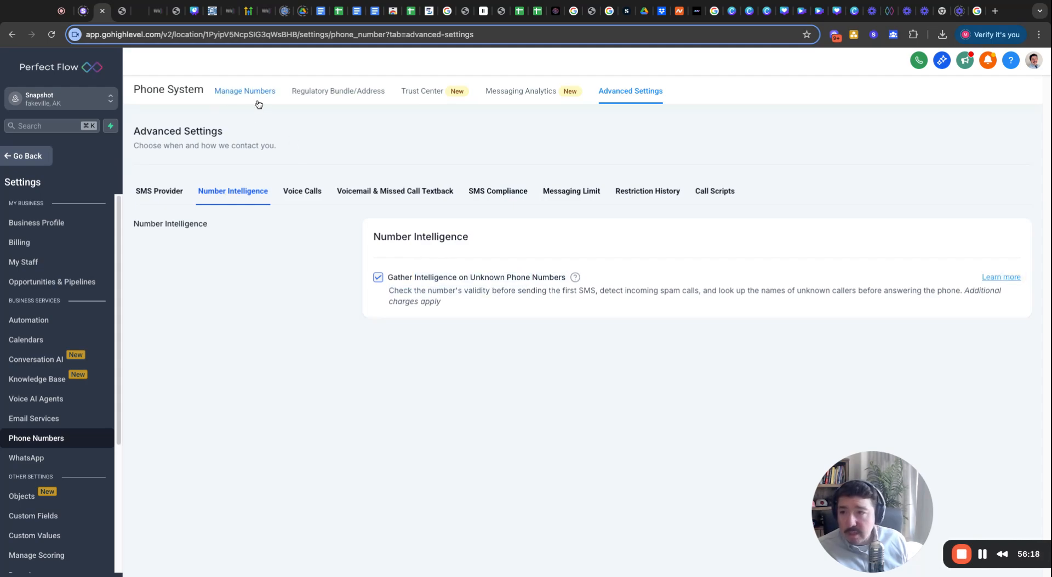
# Review inbound forwarding, recording auto-delete and outbound call settings, then show Voicemail & Missed Call Textback.
pyautogui.click(299, 202)
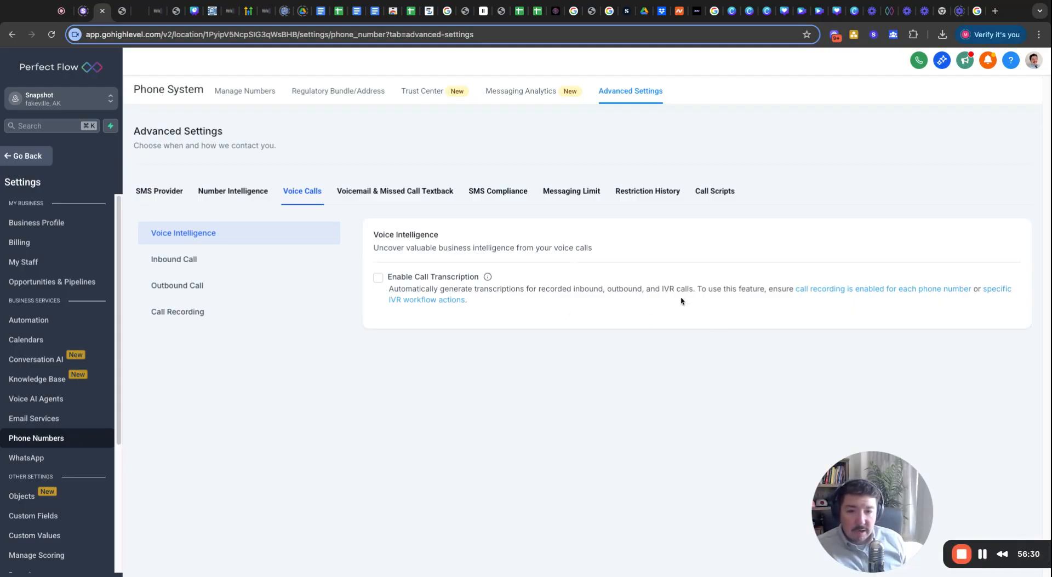
pyautogui.click(196, 265)
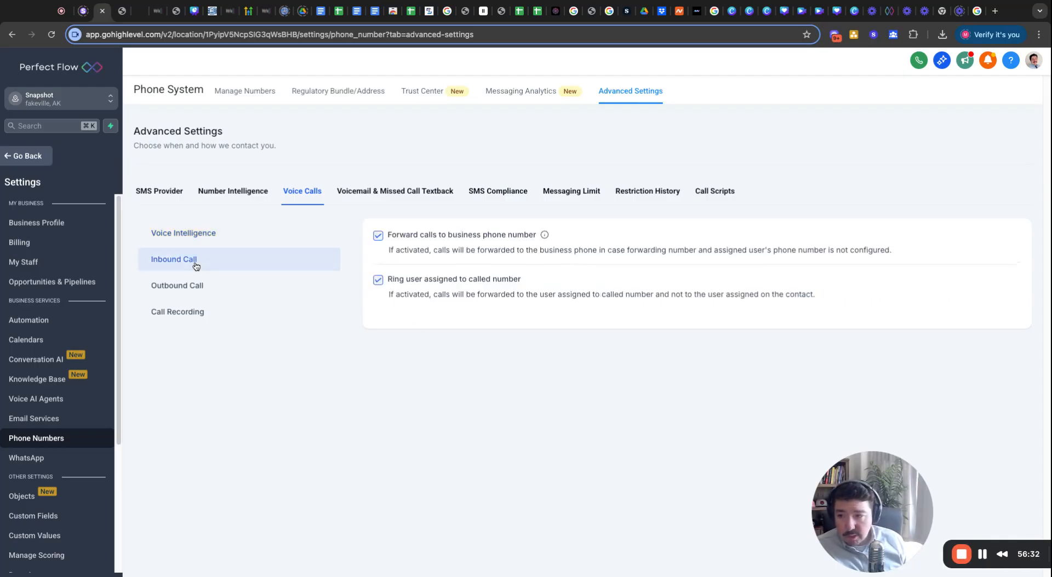
pyautogui.click(197, 312)
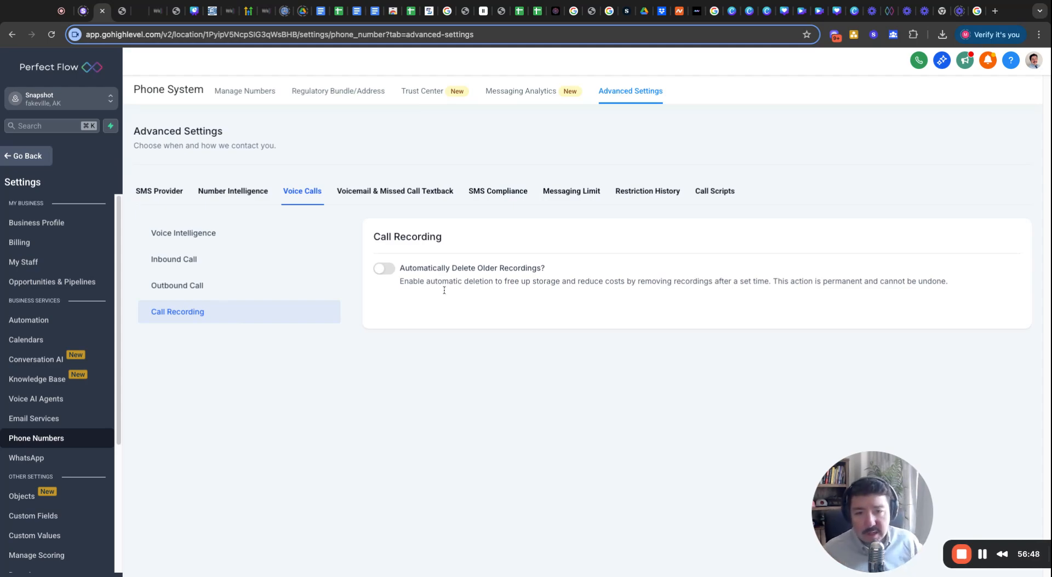
pyautogui.click(206, 290)
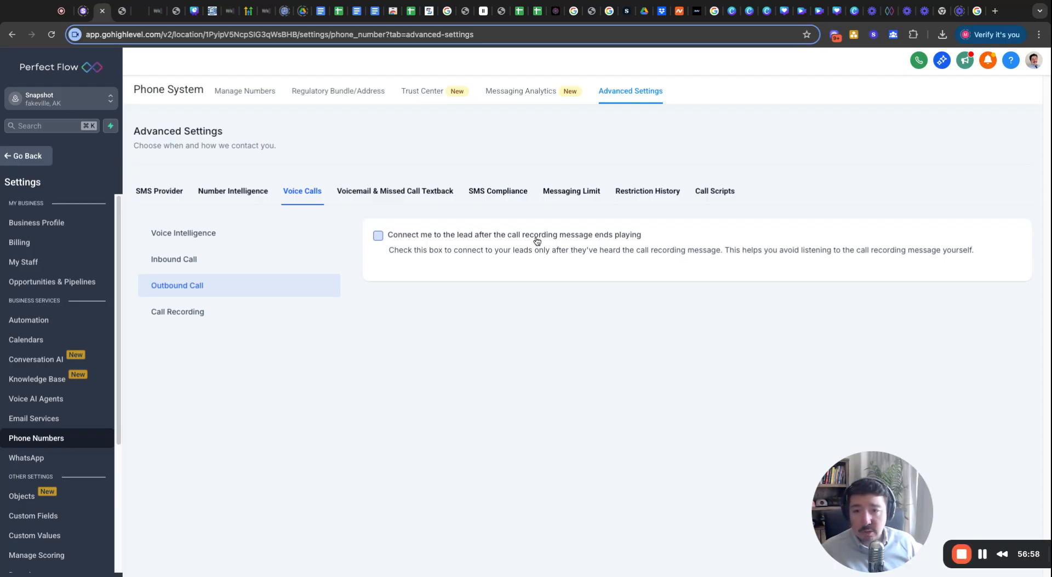
pyautogui.doubleClick(454, 251)
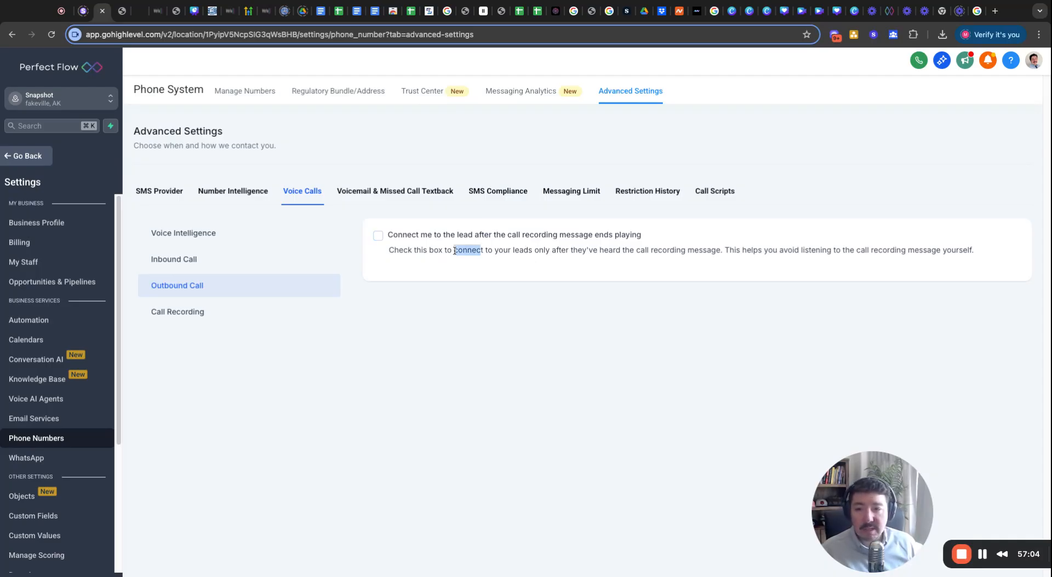
pyautogui.moveTo(454, 251); pyautogui.dragTo(723, 251)
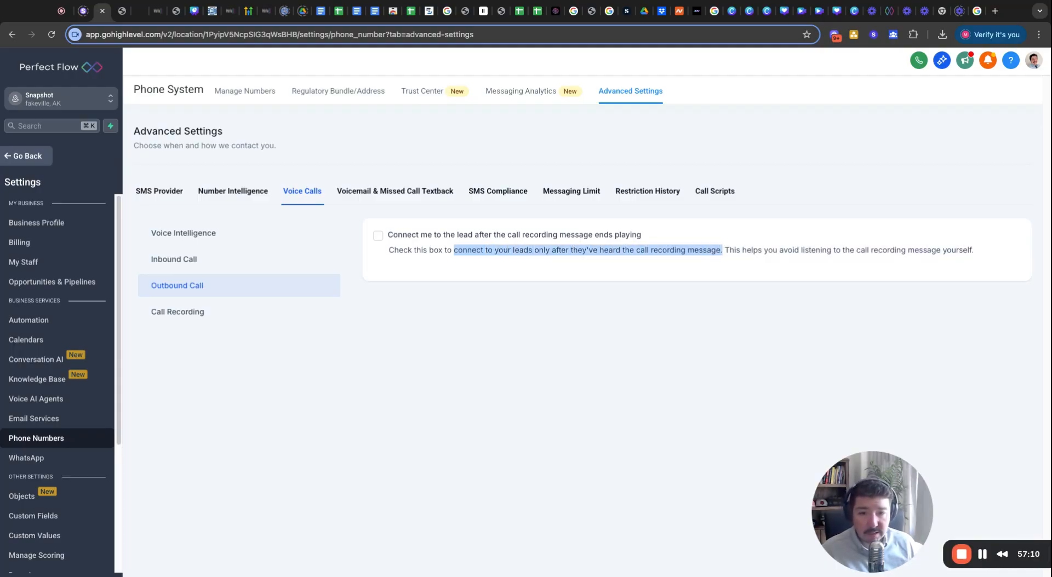
pyautogui.click(723, 251)
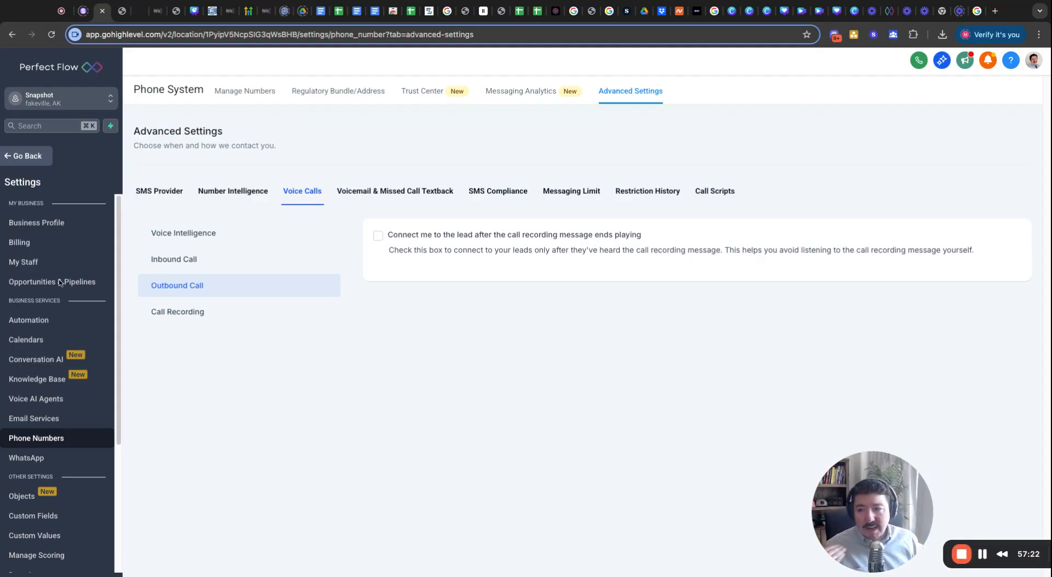
pyautogui.click(156, 262)
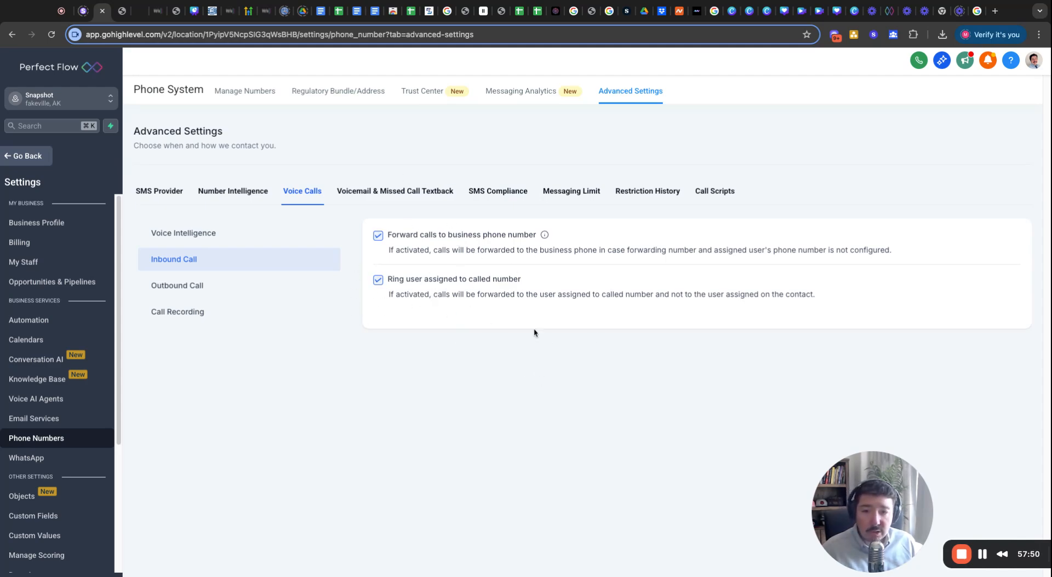
pyautogui.click(378, 192)
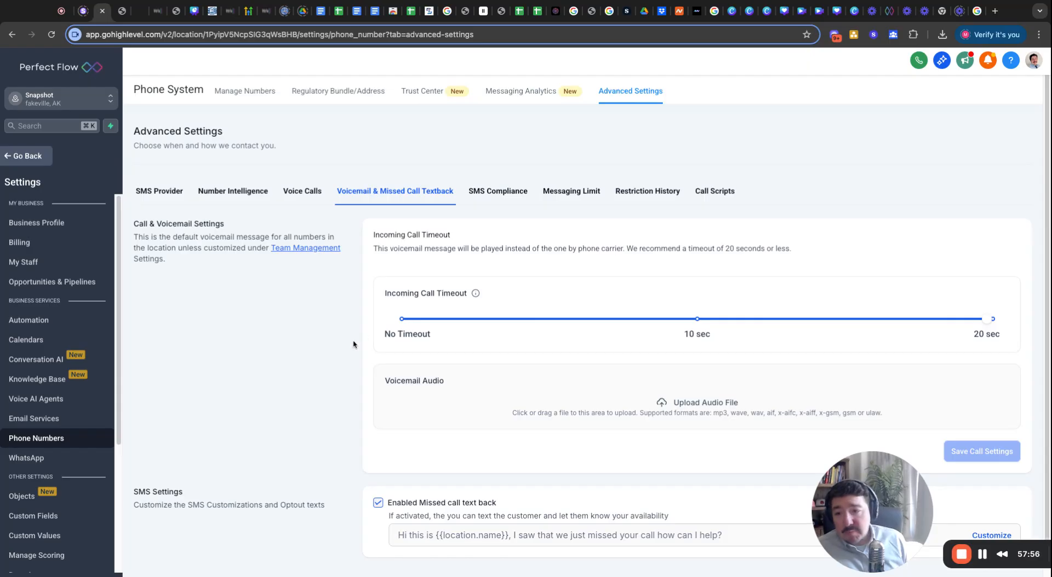
# Set Incoming Call Timeout to 10 seconds and close the missed-call text editor unchanged.
pyautogui.scroll(-1, 353, 344)
pyautogui.click(695, 283)
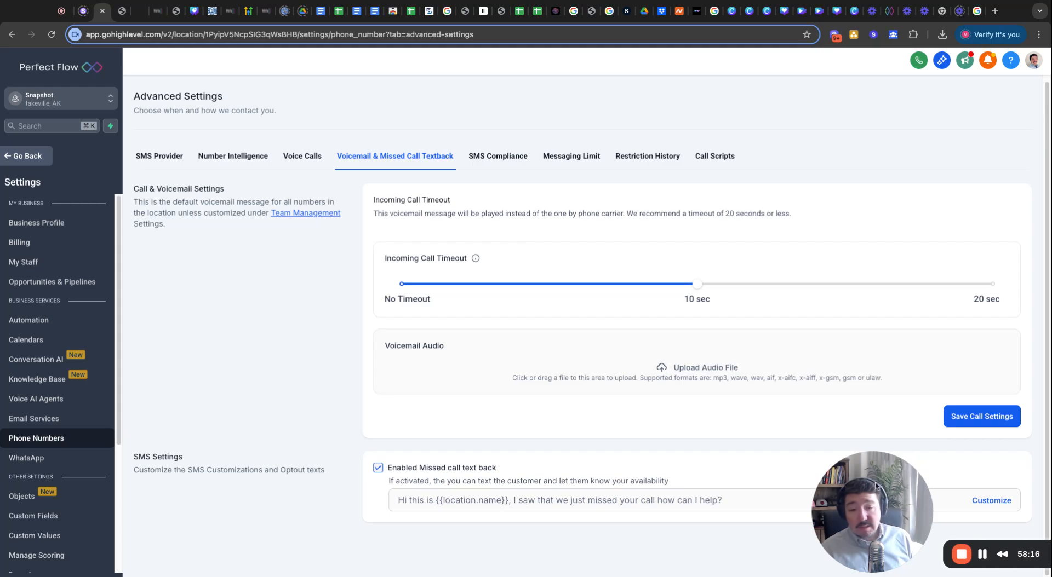
pyautogui.click(982, 501)
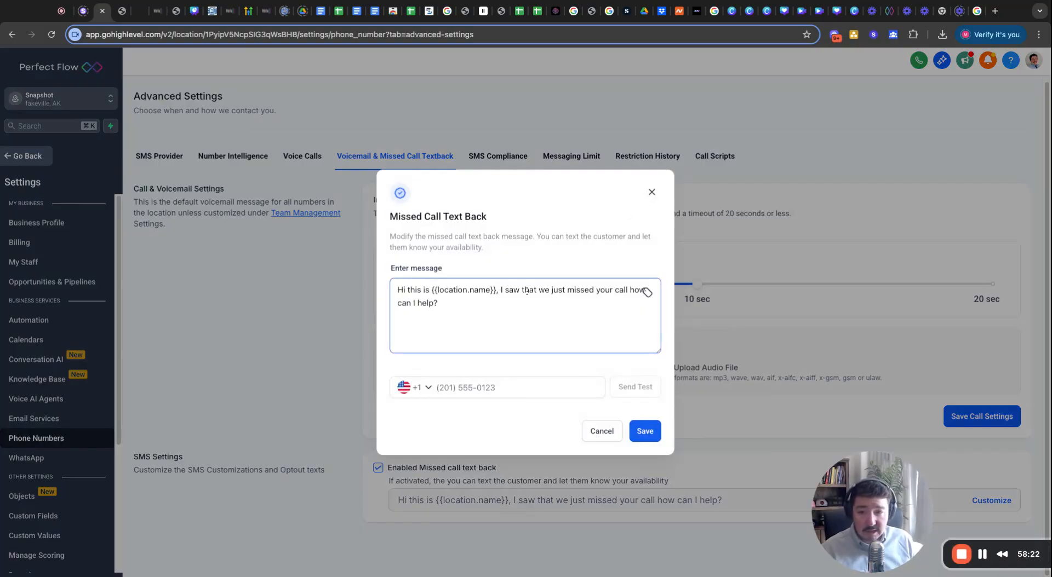
pyautogui.click(651, 191)
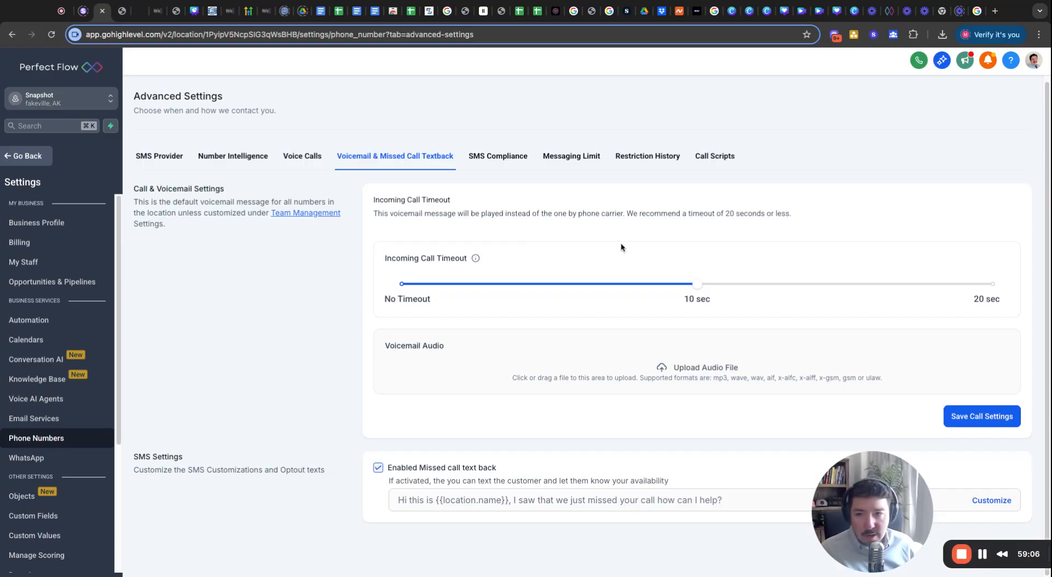
# Show SMS Compliance and check the opt-out message editor without changing it.
pyautogui.click(511, 158)
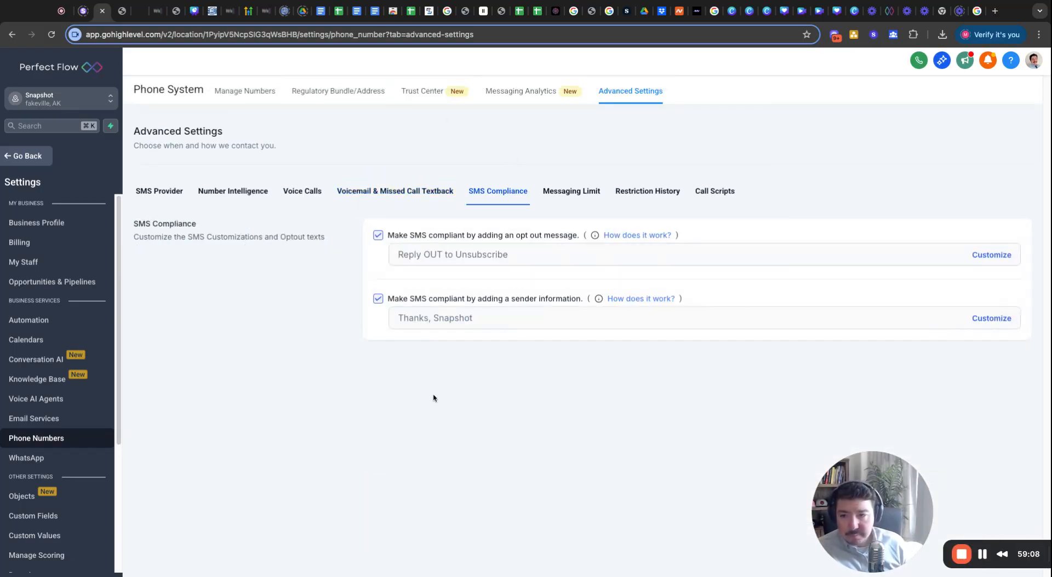
pyautogui.tripleClick(514, 257)
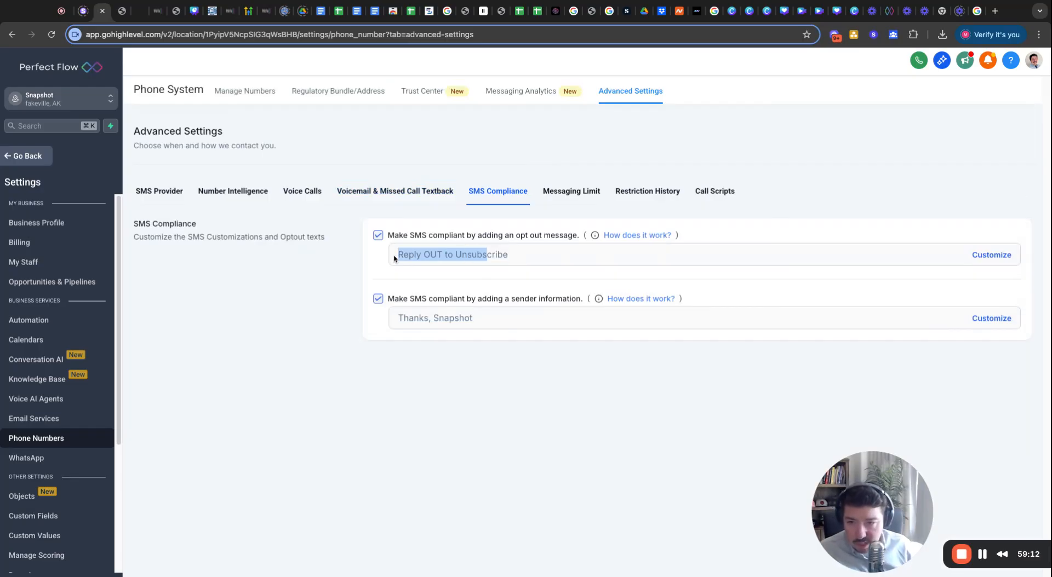
pyautogui.click(450, 258)
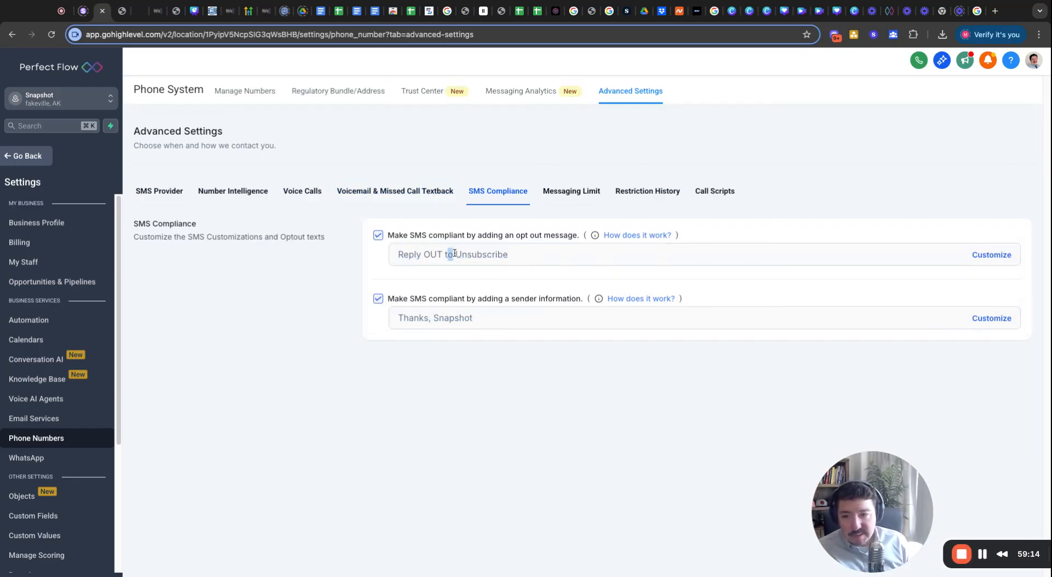
pyautogui.moveTo(421, 258); pyautogui.dragTo(446, 259)
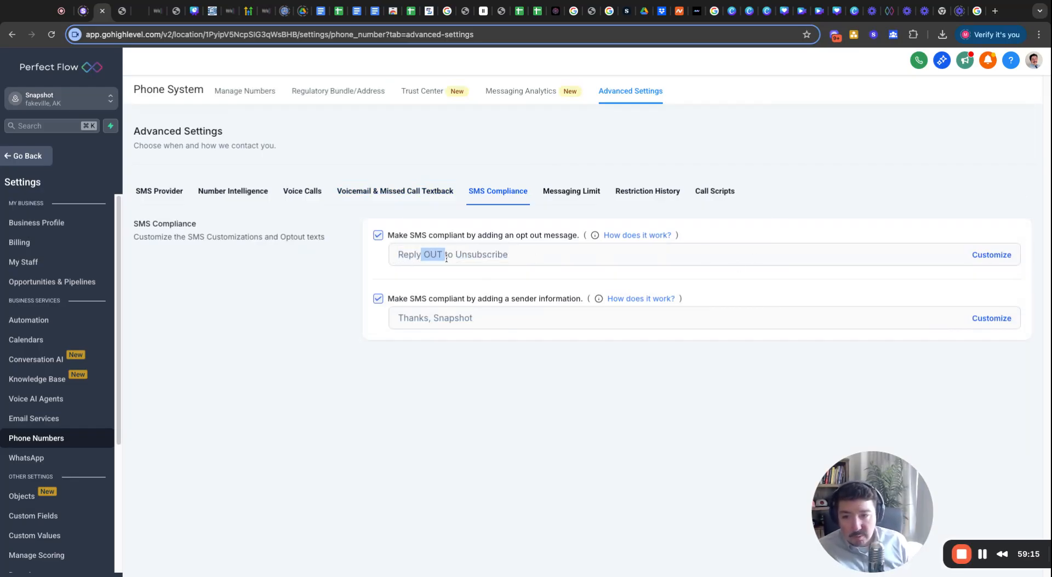
pyautogui.click(1005, 255)
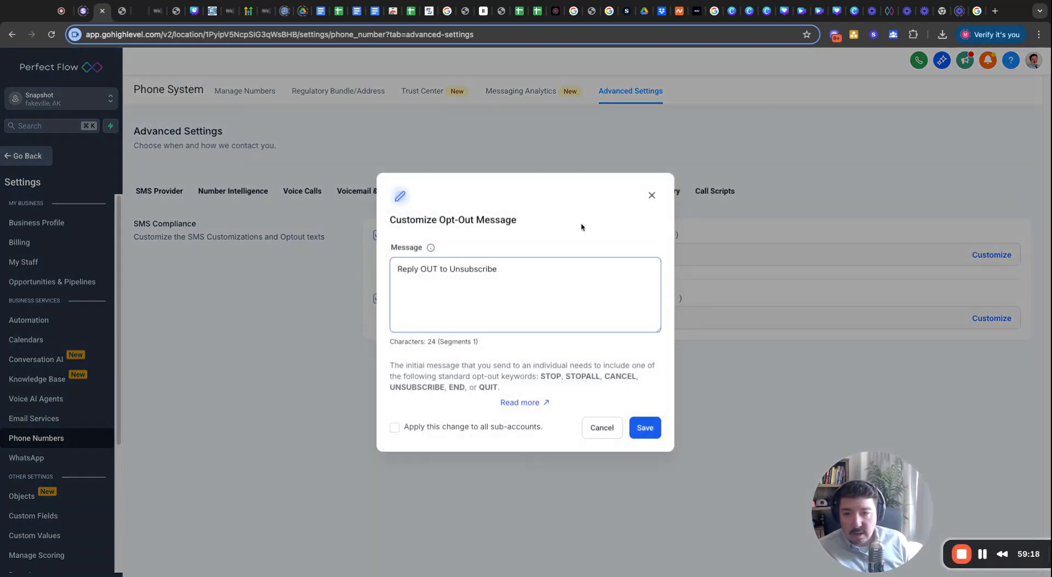
pyautogui.click(652, 196)
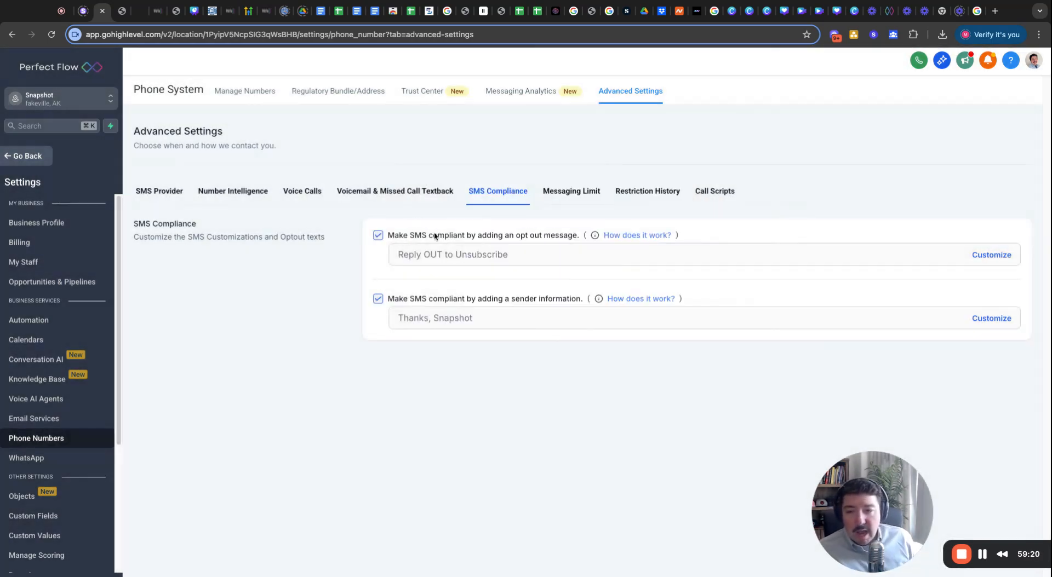
# Point out the opt-out text, then untick sender information to bring up the Disable SenderID confirmation.
pyautogui.moveTo(396, 260); pyautogui.dragTo(545, 257)
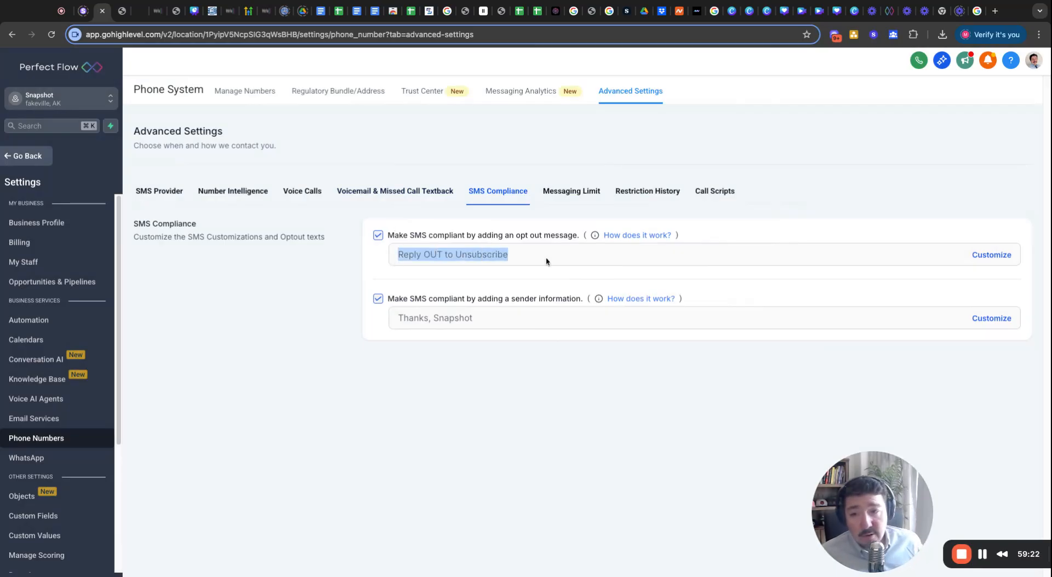
pyautogui.click(546, 259)
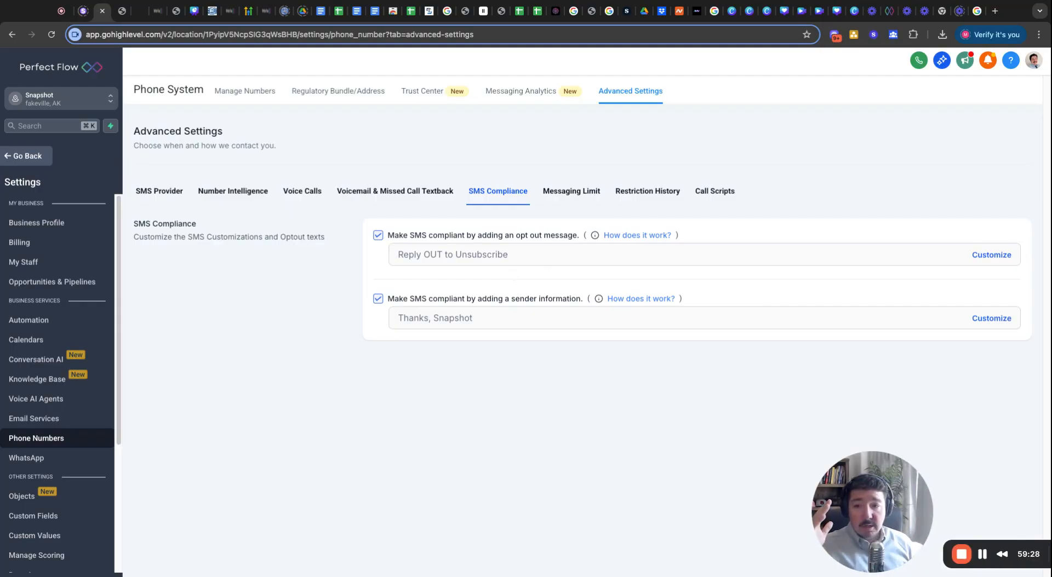
pyautogui.moveTo(514, 258); pyautogui.dragTo(413, 256)
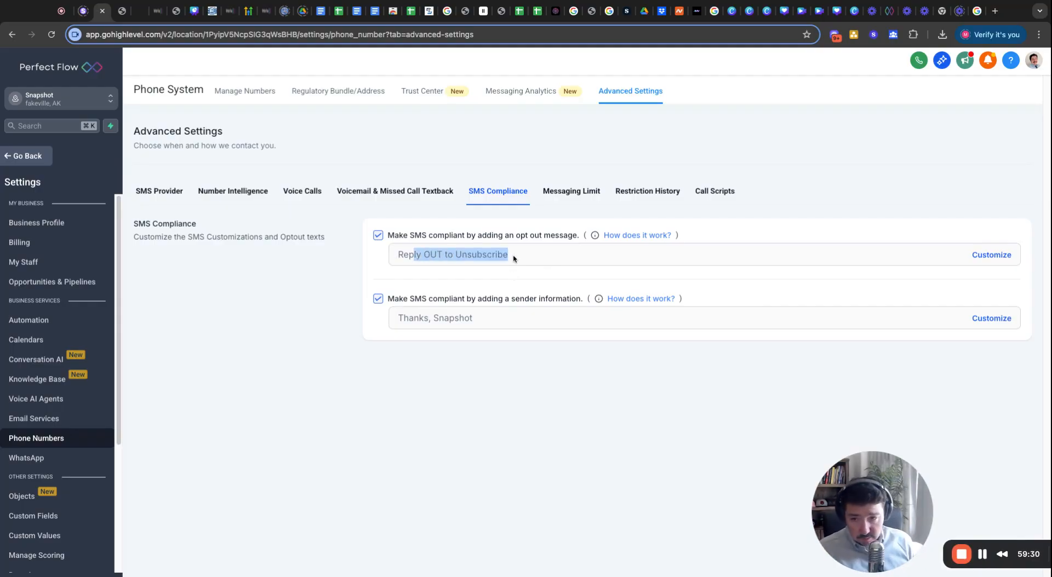
pyautogui.click(464, 322)
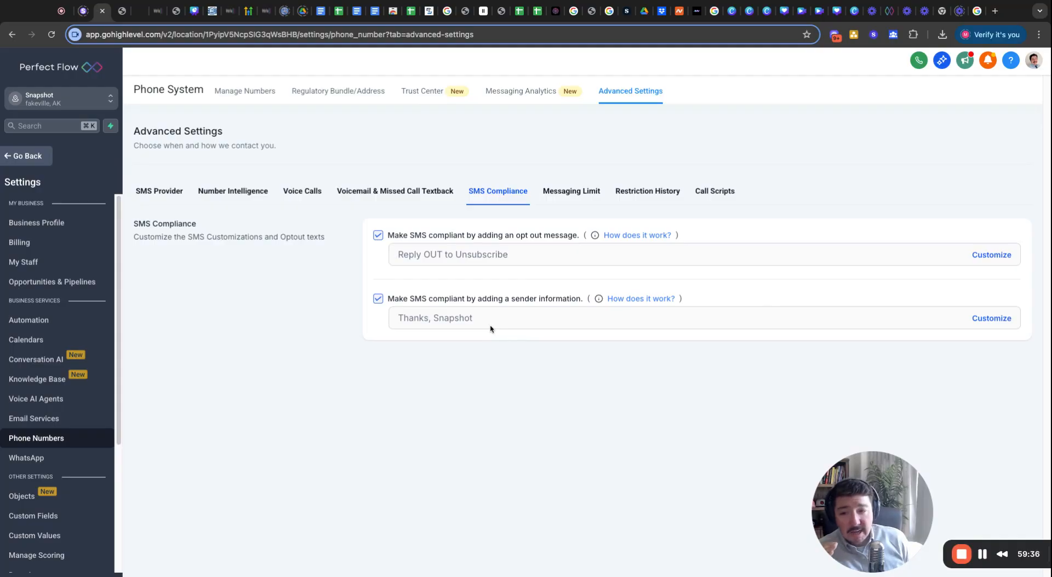
pyautogui.click(377, 299)
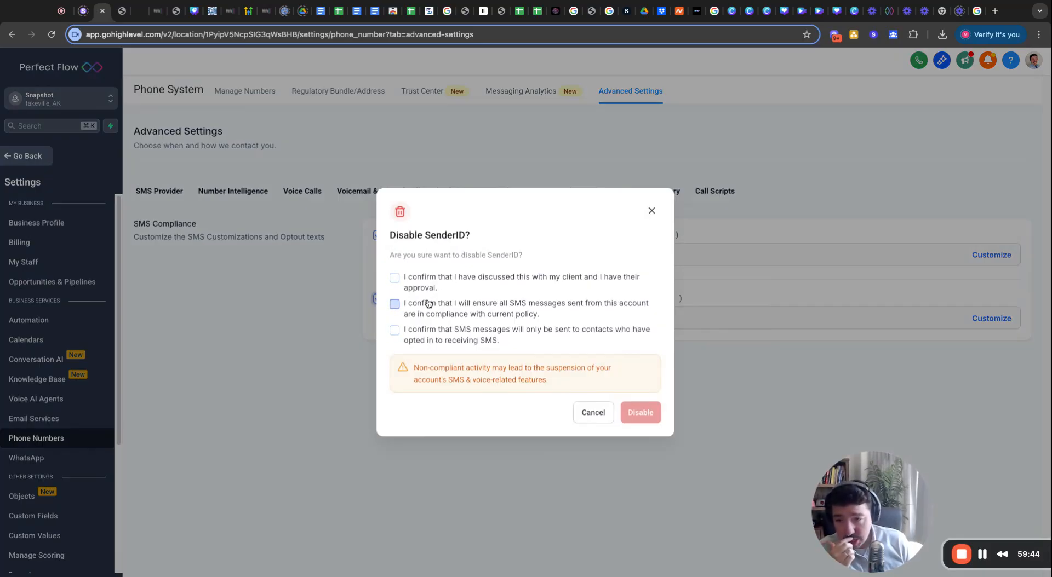
# Cancel the Disable SenderID confirmation so sender information stays enabled.
pyautogui.click(652, 210)
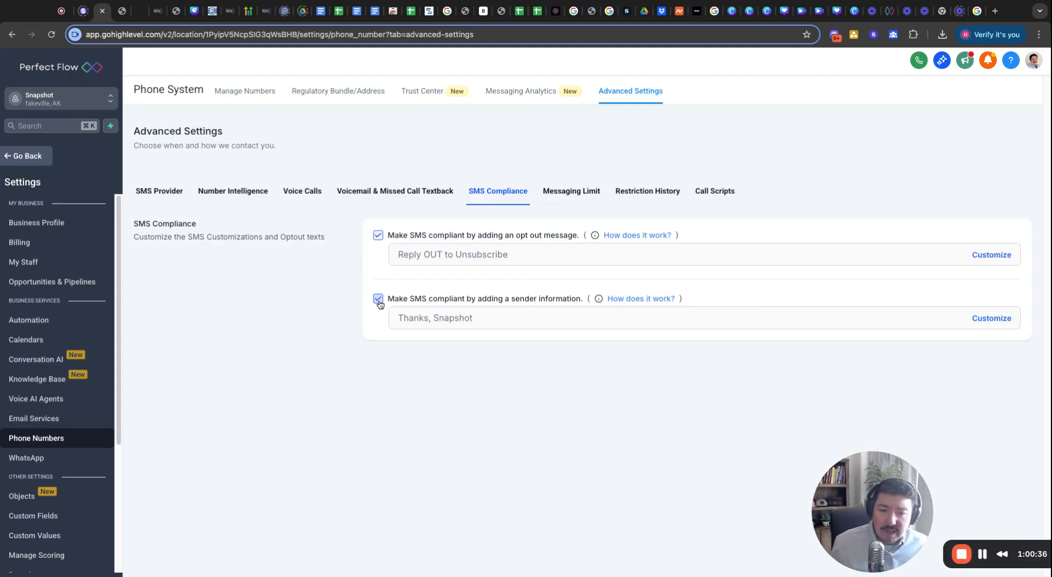
# Replace the Sender ID 'Snapshot' with the user's first name and save.
pyautogui.click(1004, 318)
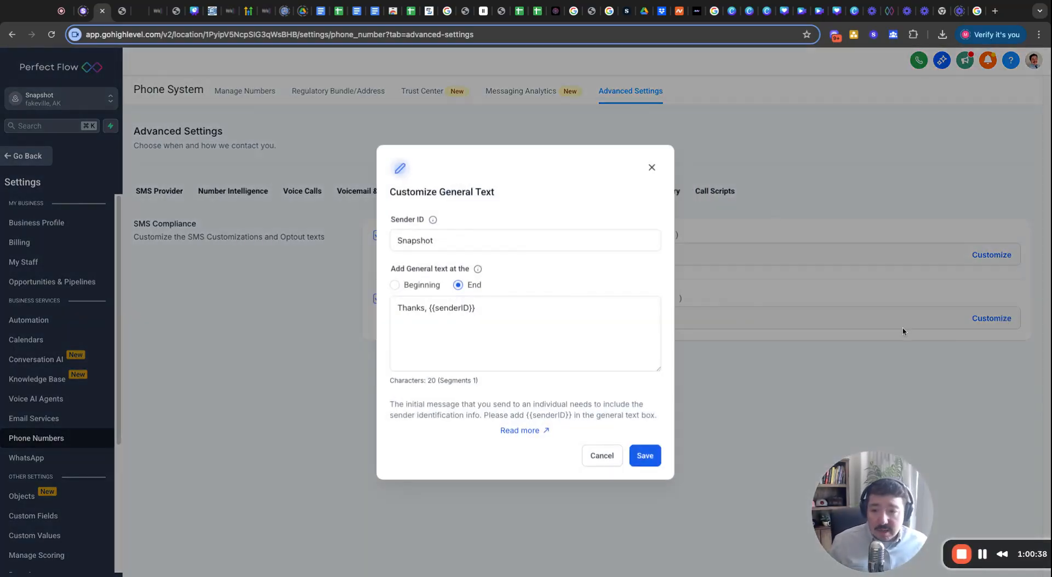
pyautogui.click(523, 308)
pyautogui.doubleClick(445, 238)
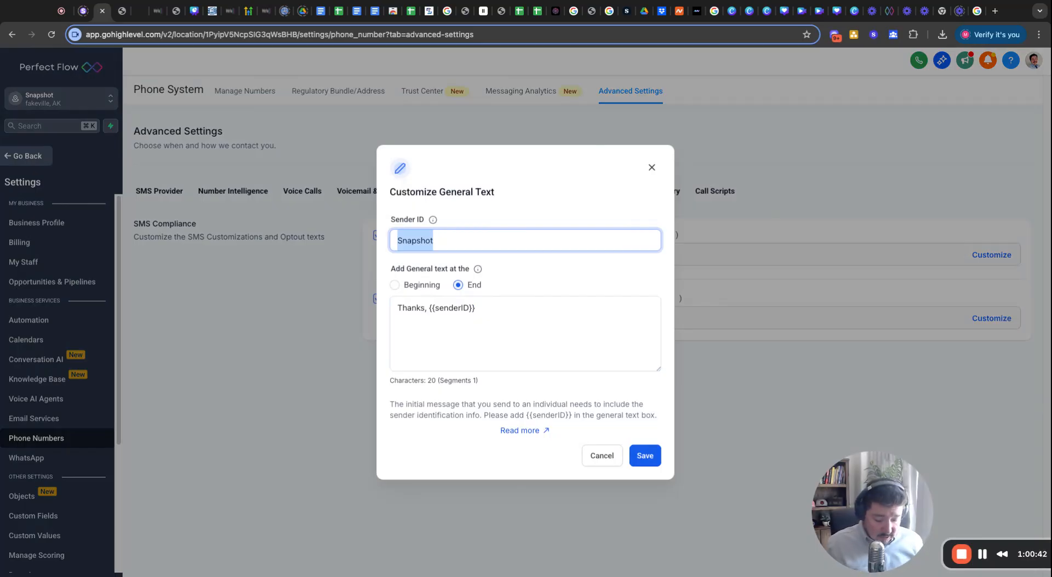
pyautogui.write('Sean')
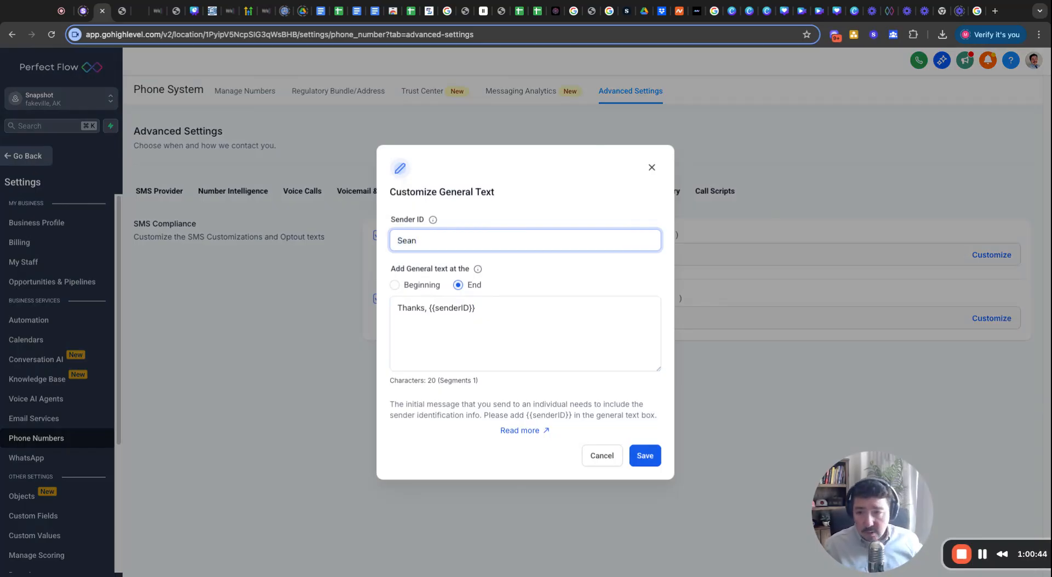
pyautogui.click(438, 310)
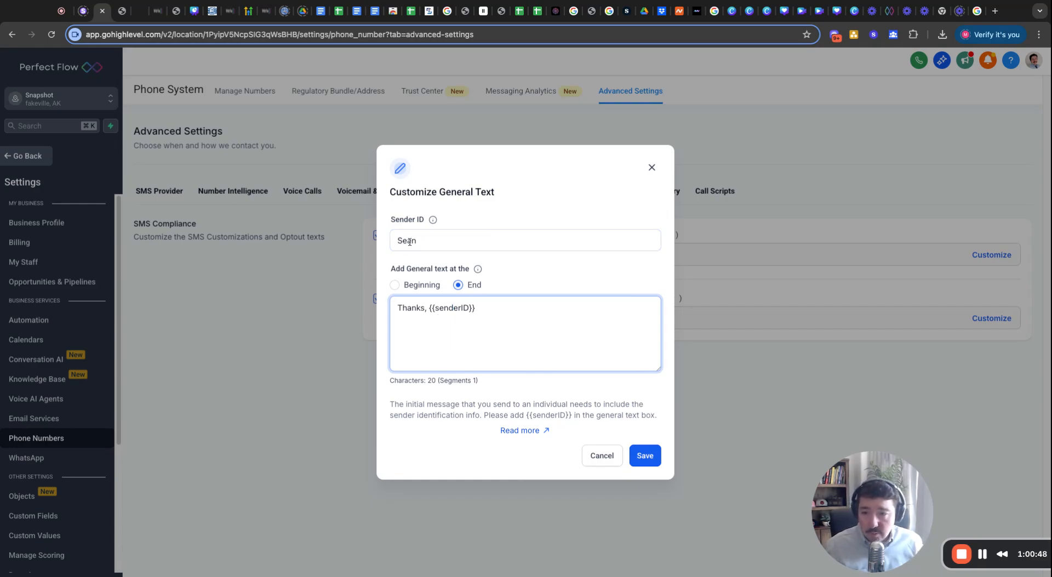
pyautogui.click(645, 456)
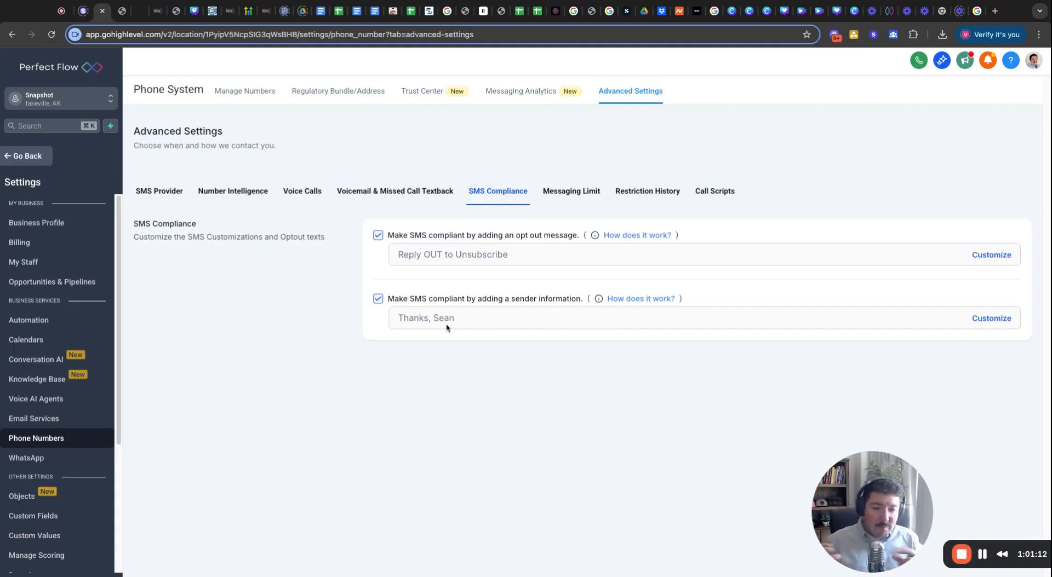
# Move sender text to the beginning, change 'Thanks,' to 'Hi, this is' before {{senderID}}, and save.
pyautogui.click(991, 319)
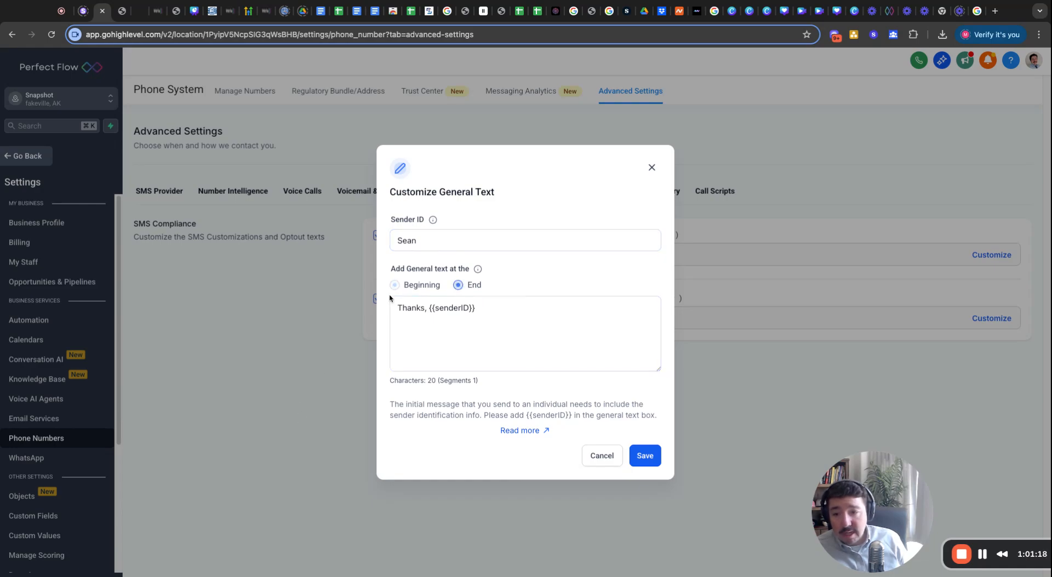
pyautogui.click(395, 284)
pyautogui.tripleClick(428, 311)
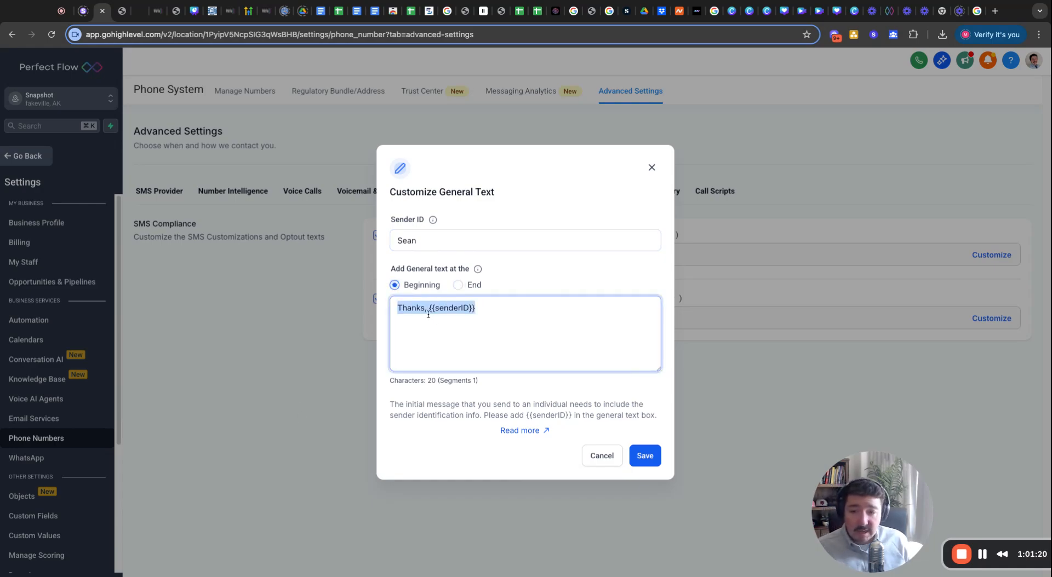
pyautogui.click(428, 311)
pyautogui.press('BackSpace')
pyautogui.press('BackSpace')
pyautogui.press('BackSpace')
pyautogui.press('BackSpace')
pyautogui.press('BackSpace')
pyautogui.press('BackSpace')
pyautogui.press('BackSpace')
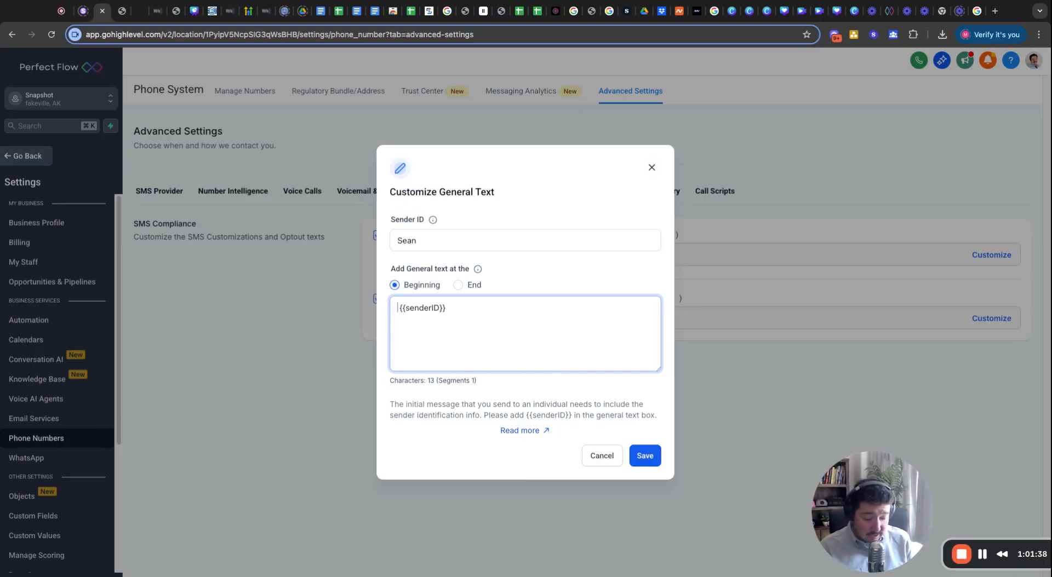
pyautogui.write('Hi, this is')
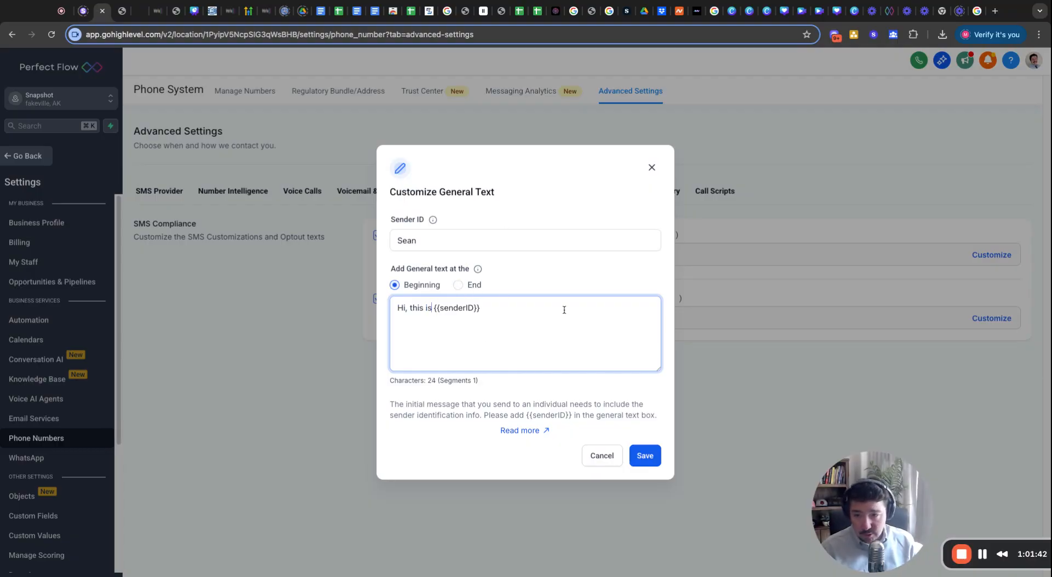
pyautogui.click(647, 457)
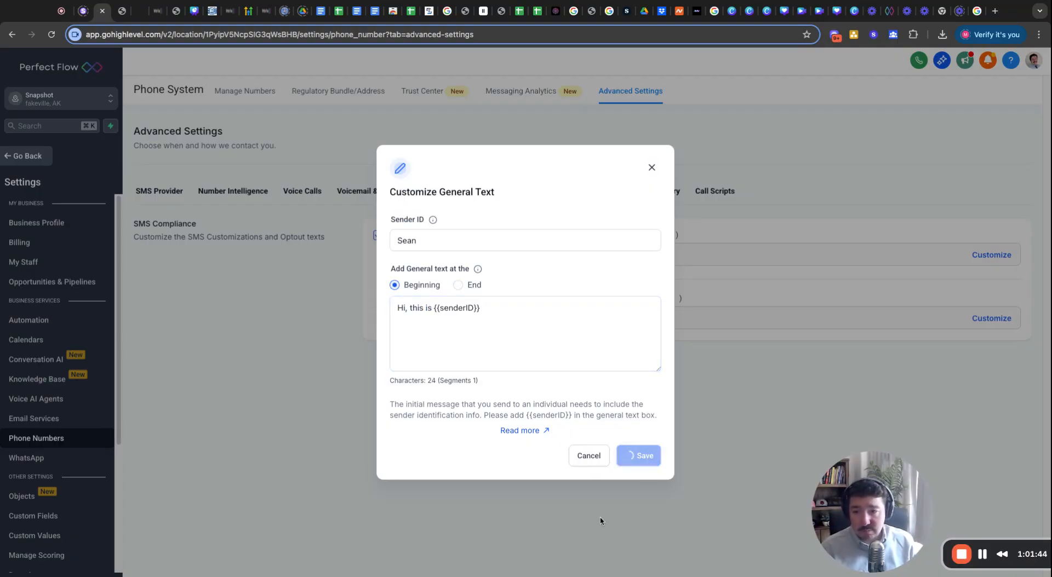
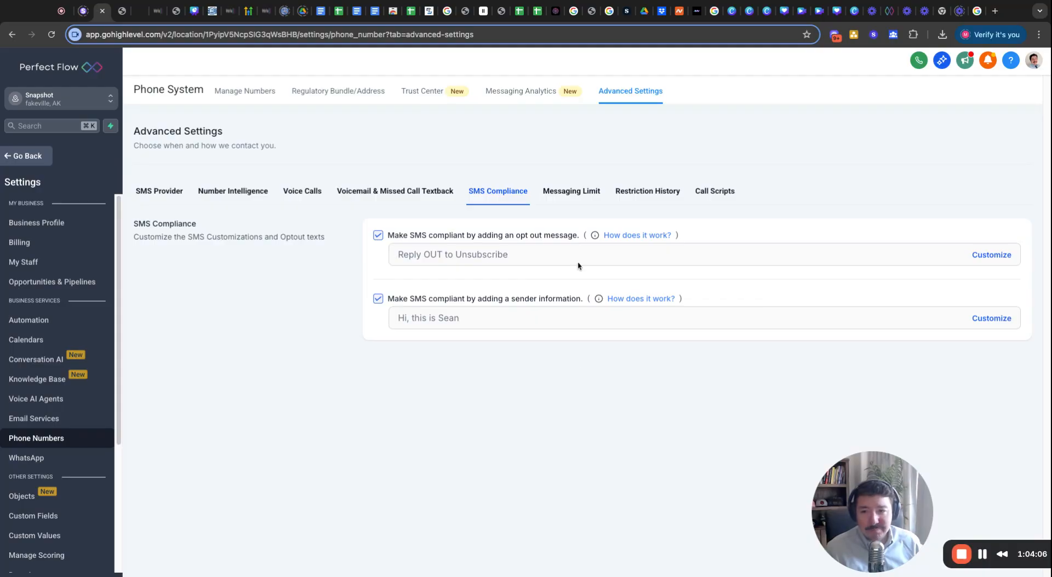
# Open the Messaging Limit tab and review the current 100-messages-per-day limit and ramp progress.
pyautogui.click(571, 193)
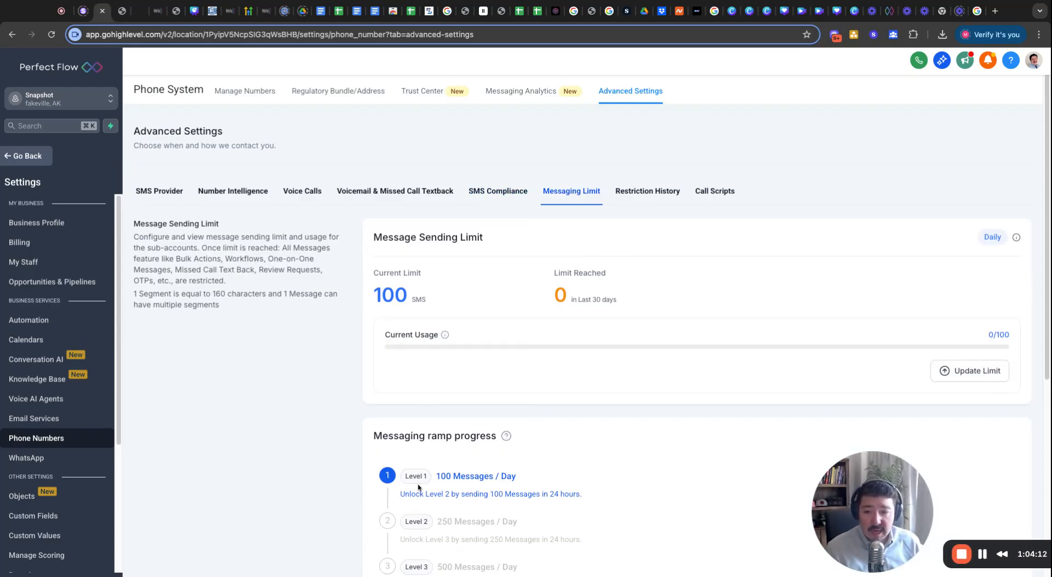
pyautogui.scroll(-5, 413, 425)
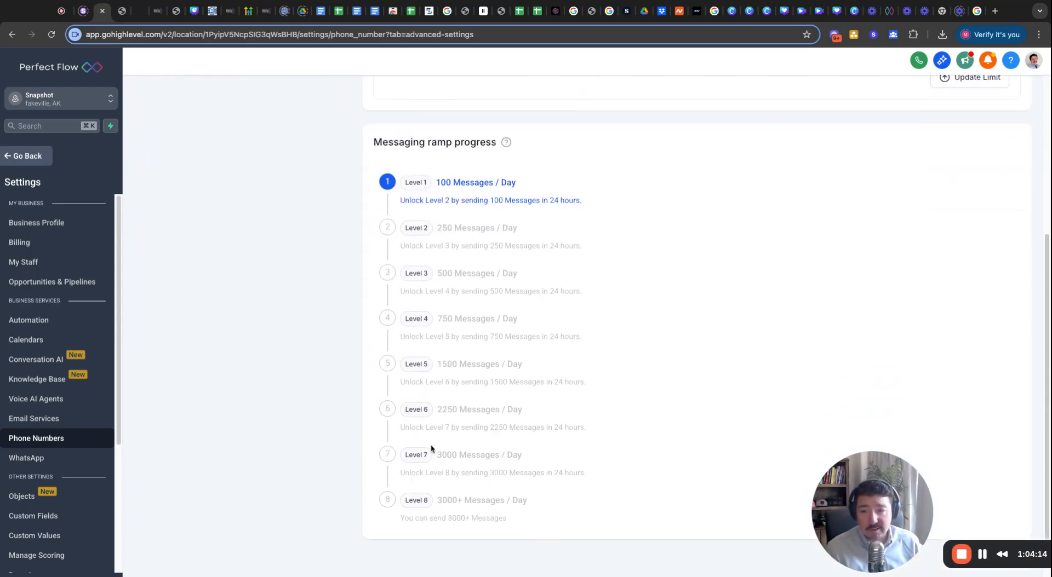
pyautogui.scroll(5, 432, 449)
# Set the daily SMS limit to 13,723, acknowledge the sub-account is valid, and apply it.
pyautogui.click(984, 371)
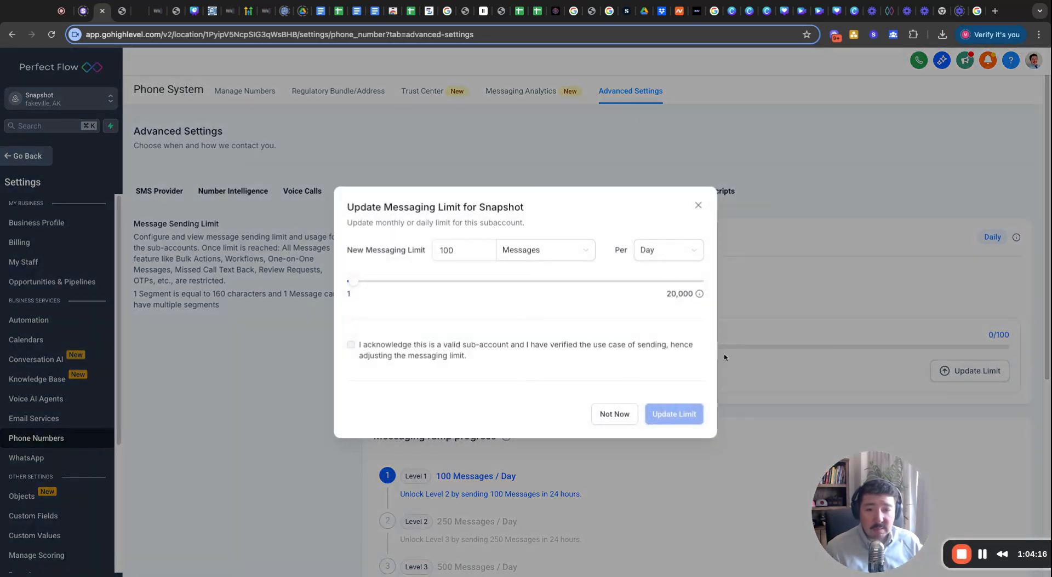
pyautogui.moveTo(350, 283); pyautogui.dragTo(589, 281)
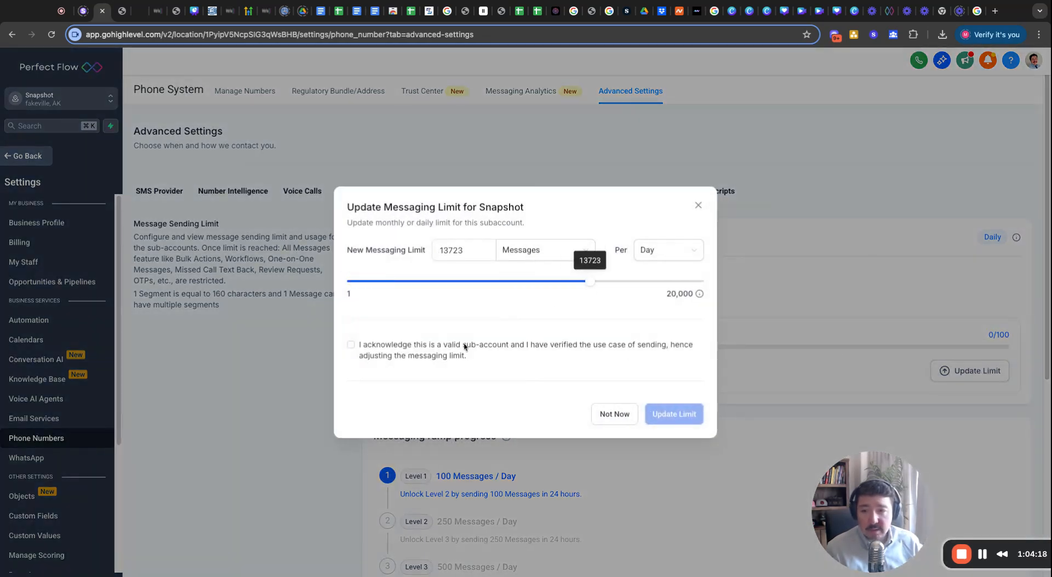
pyautogui.click(350, 344)
pyautogui.click(676, 414)
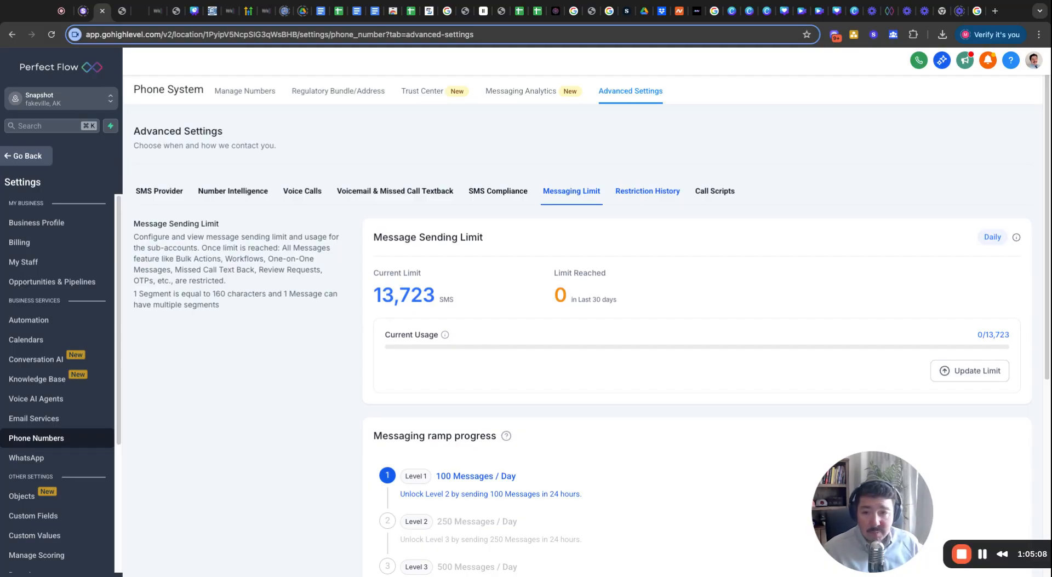
# View Restriction History, glance at Call Scripts, then return to the empty restriction history.
pyautogui.click(647, 192)
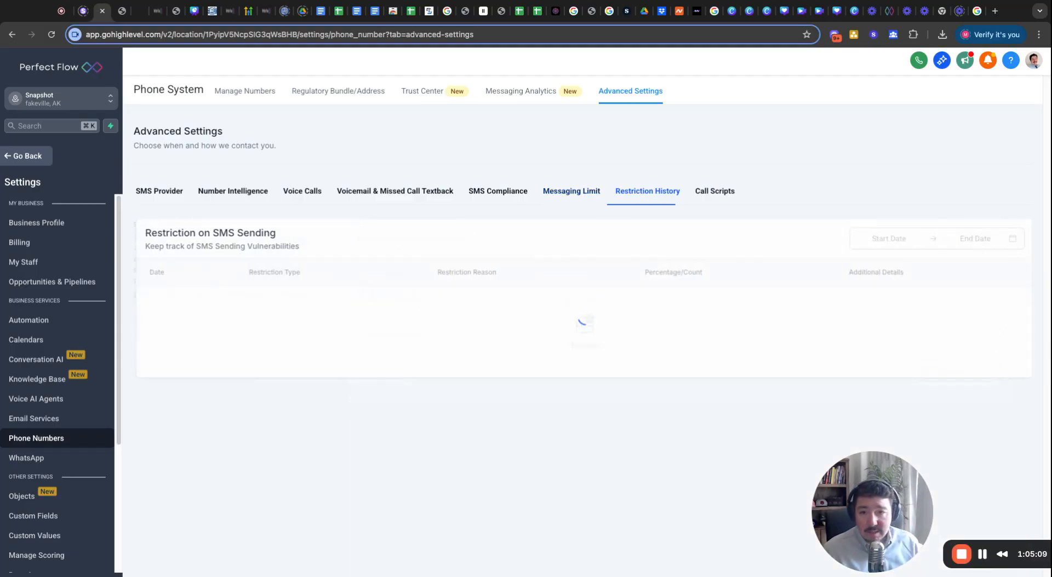
pyautogui.click(701, 193)
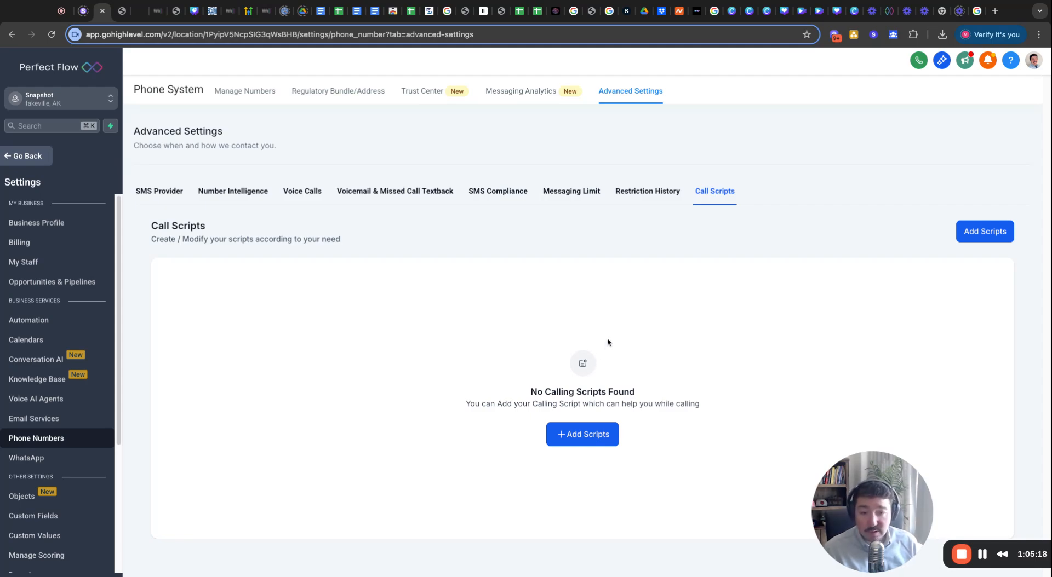
pyautogui.click(633, 197)
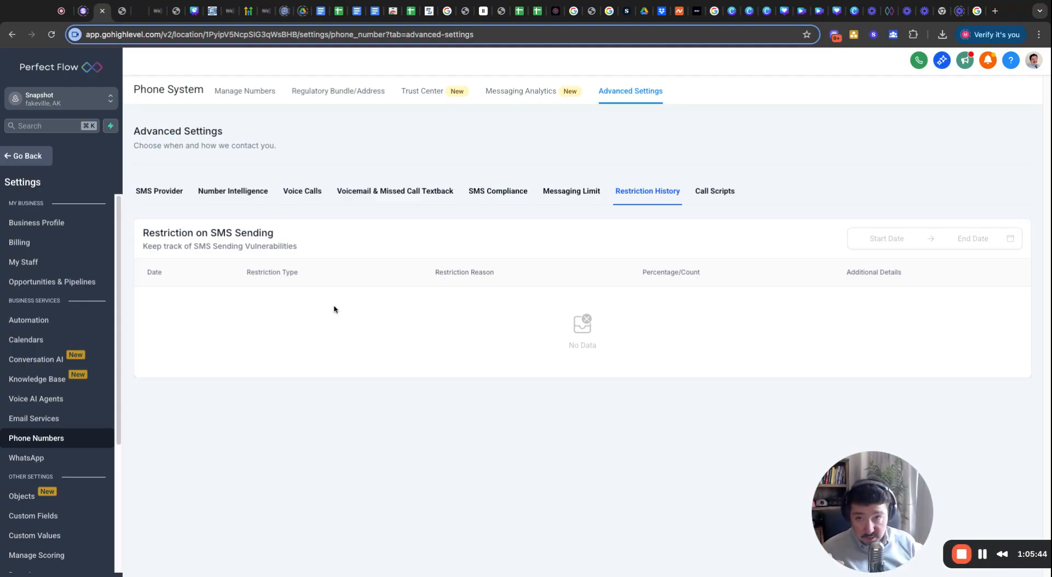
# Show Messaging Analytics for 2025-06-15 to 2025-06-21, all counts at zero.
pyautogui.click(516, 92)
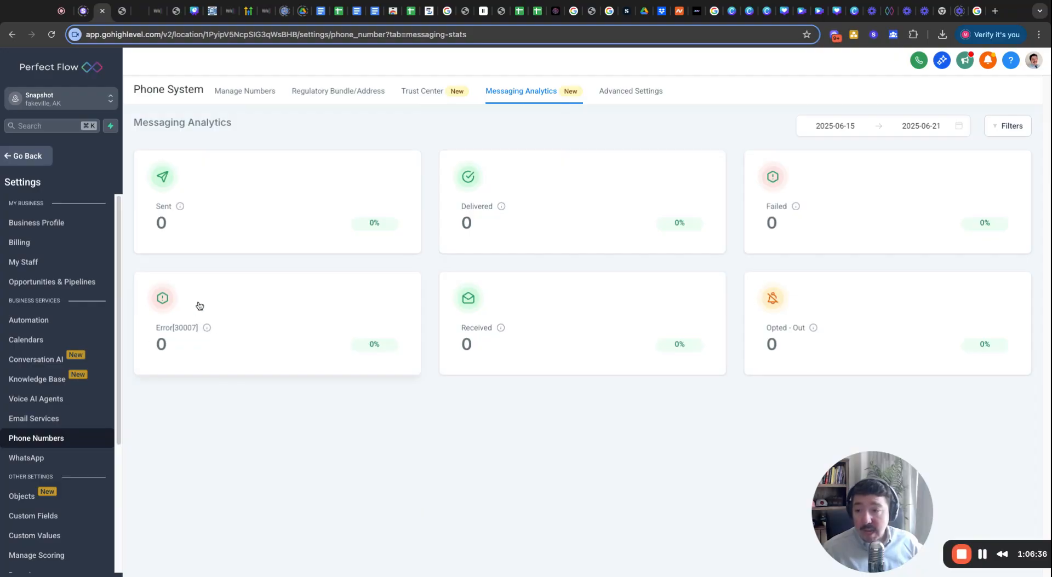
# Go back from Settings to the main sub-account area and its Forms list.
pyautogui.moveTo(208, 332)
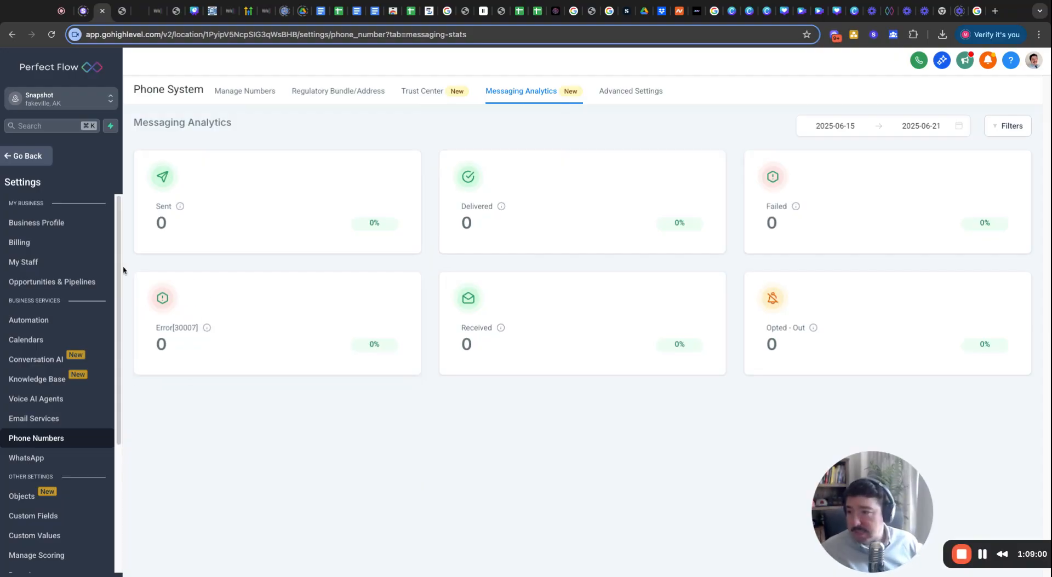
pyautogui.click(19, 158)
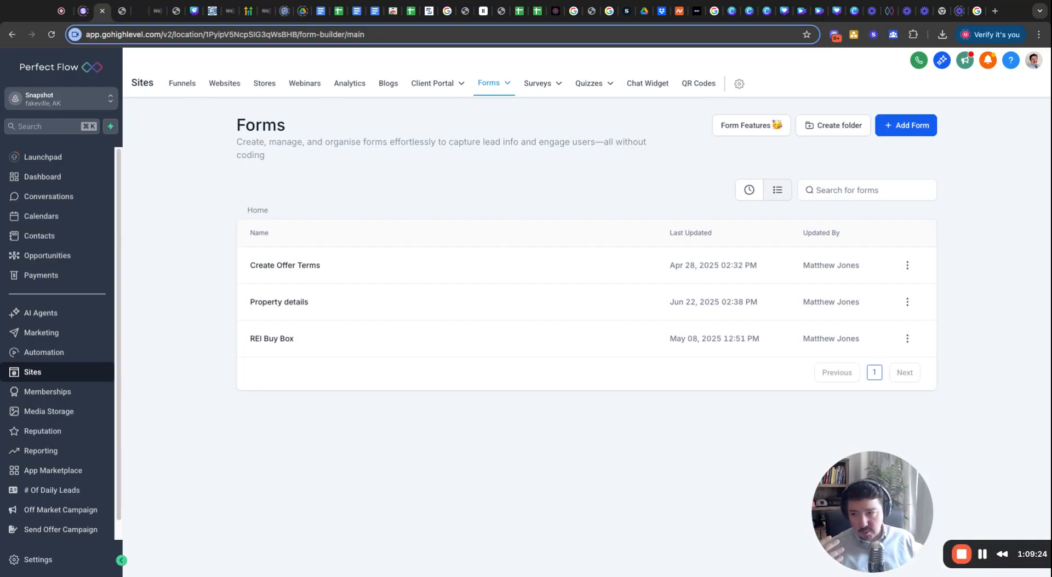
# Open the OUT workflow from its folder under Automation.
pyautogui.click(55, 353)
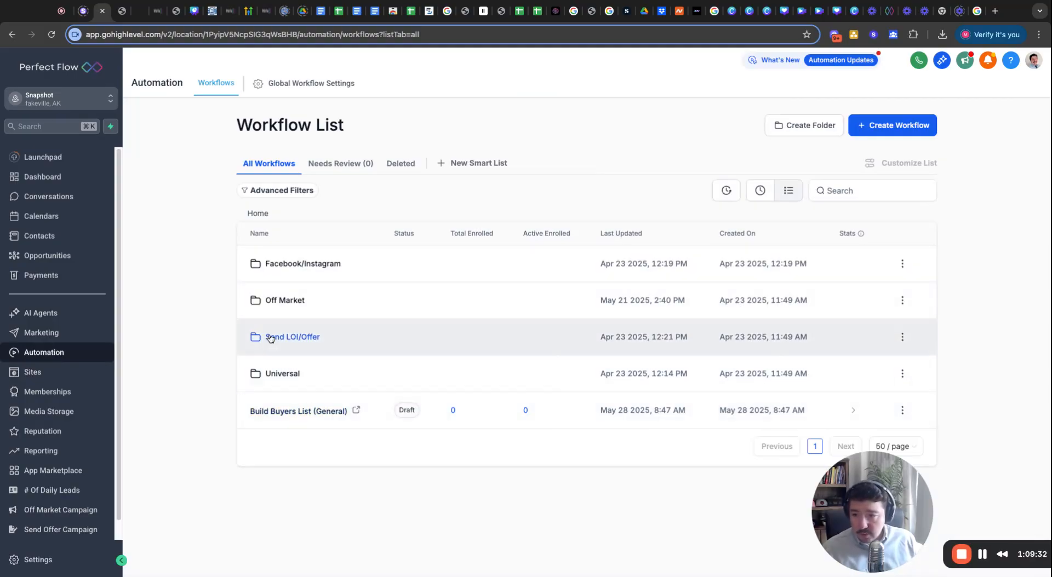
pyautogui.click(282, 373)
pyautogui.scroll(-6, 309, 435)
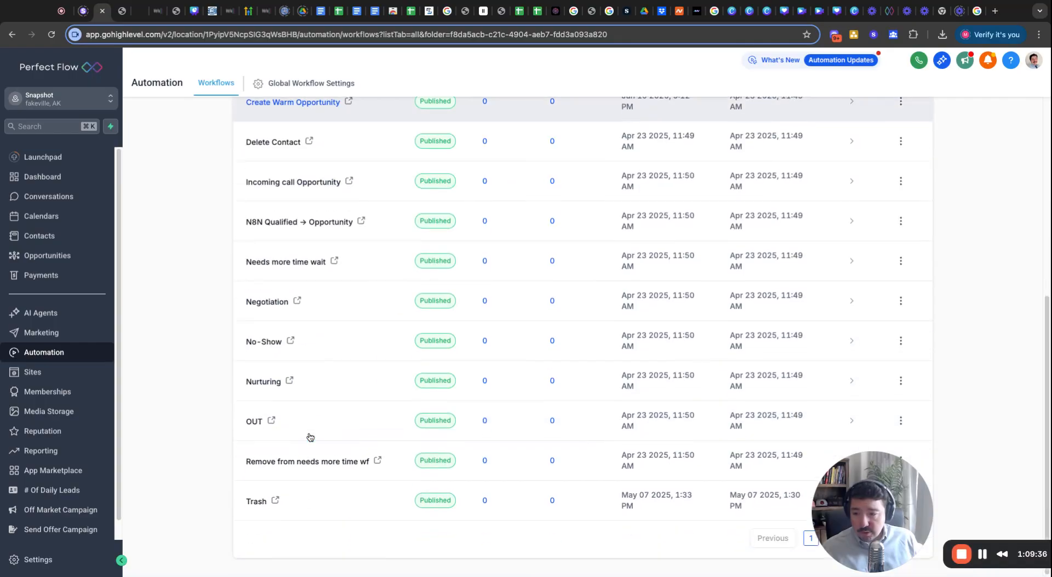
pyautogui.click(254, 421)
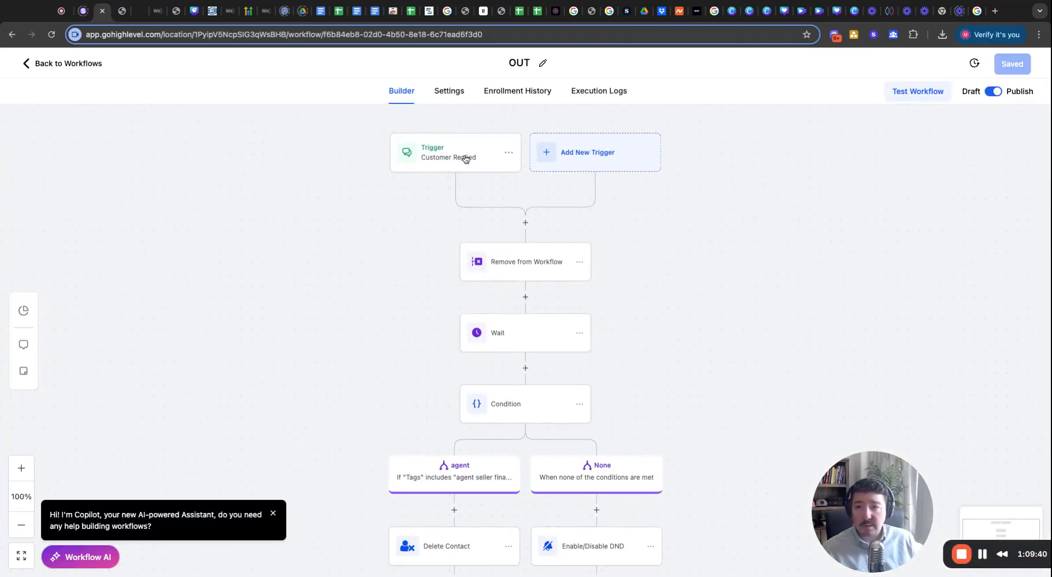
pyautogui.click(453, 167)
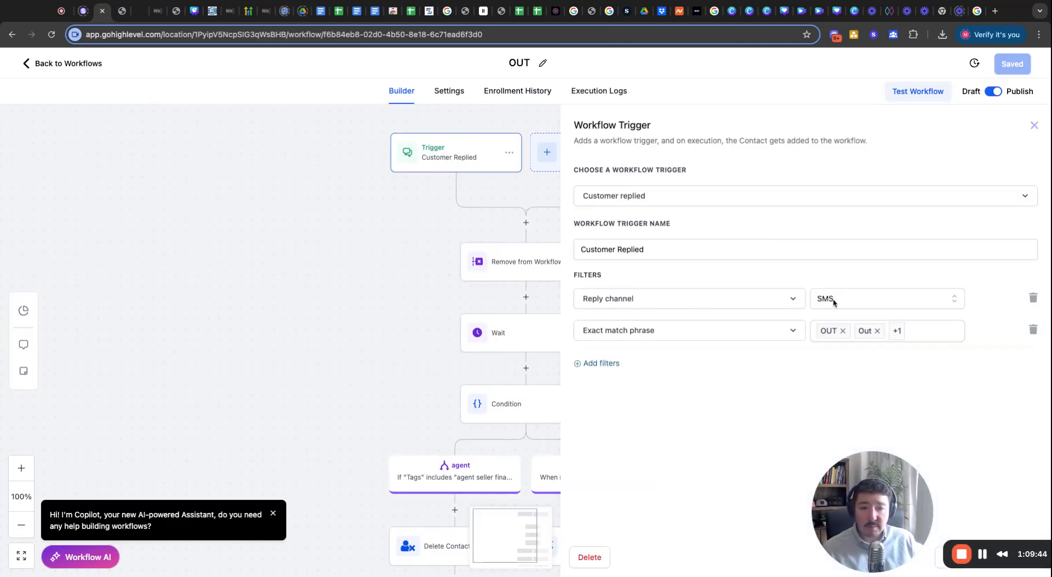
pyautogui.click(829, 336)
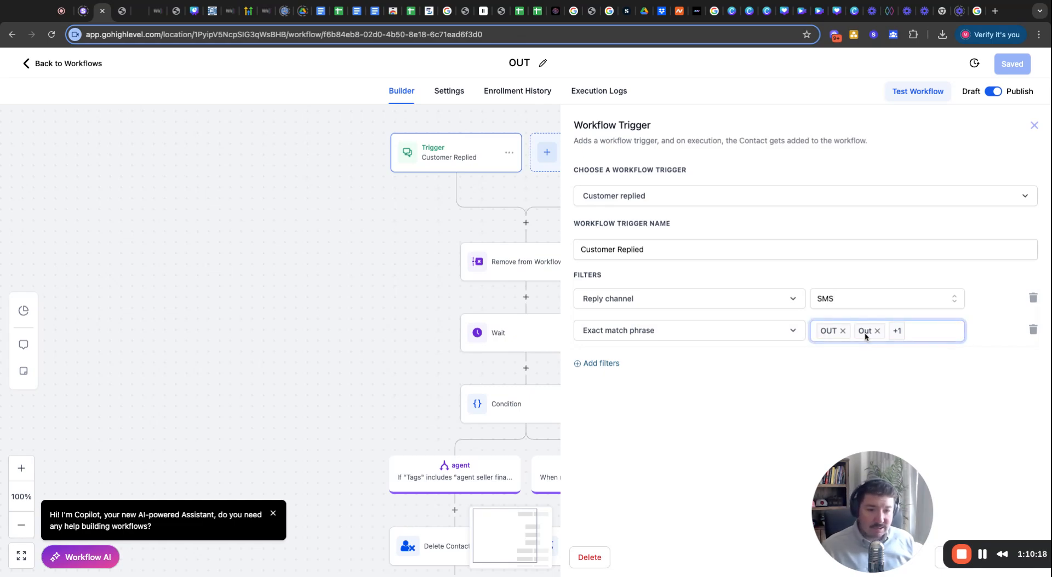
# Close the trigger panel and inspect the Remove from Workflow and Enable/Disable DND settings.
pyautogui.click(1035, 125)
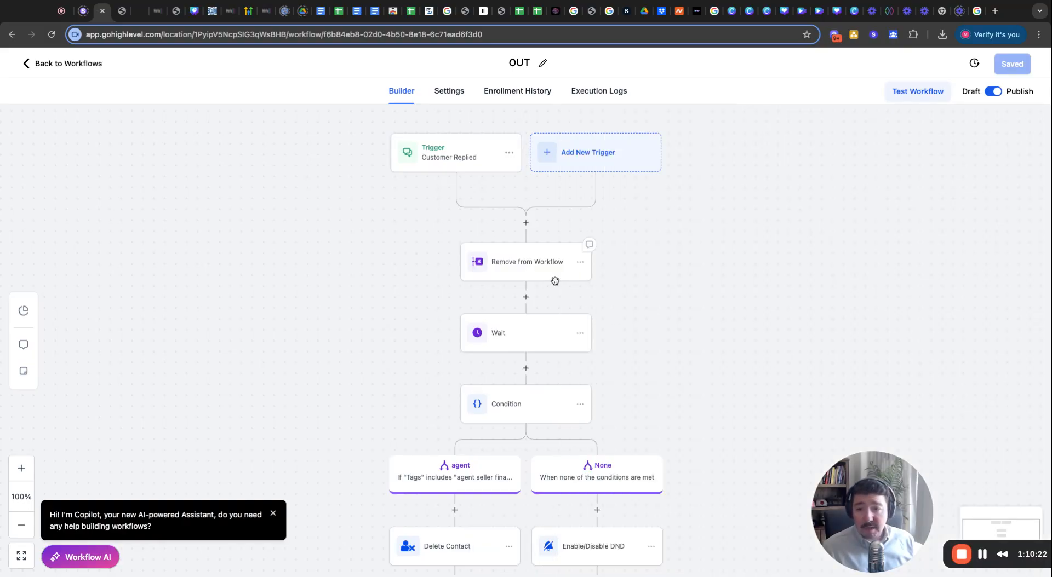
pyautogui.click(508, 257)
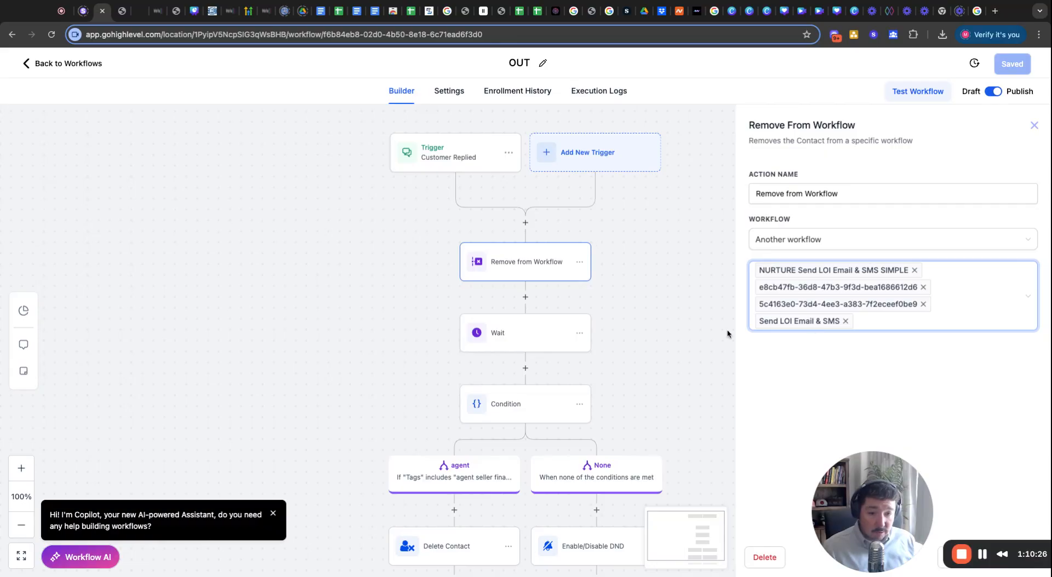
pyautogui.click(1034, 125)
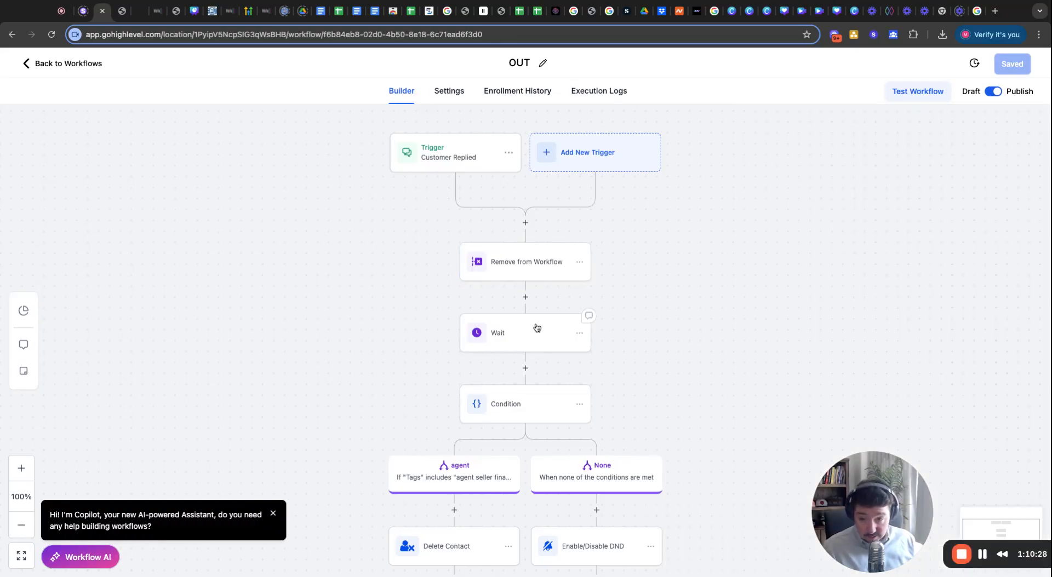
pyautogui.scroll(-2, 406, 396)
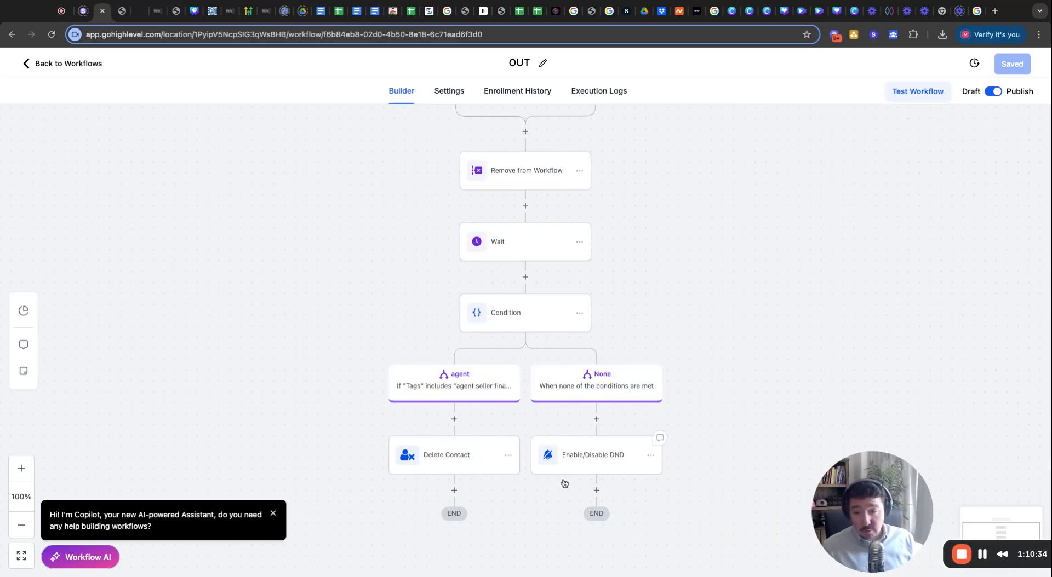
pyautogui.click(602, 465)
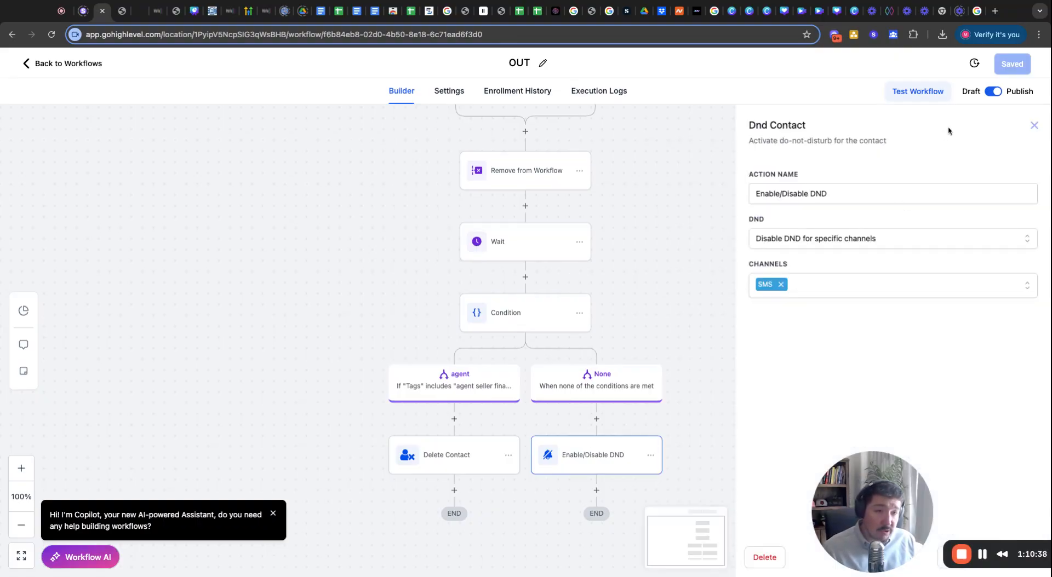
pyautogui.click(1033, 126)
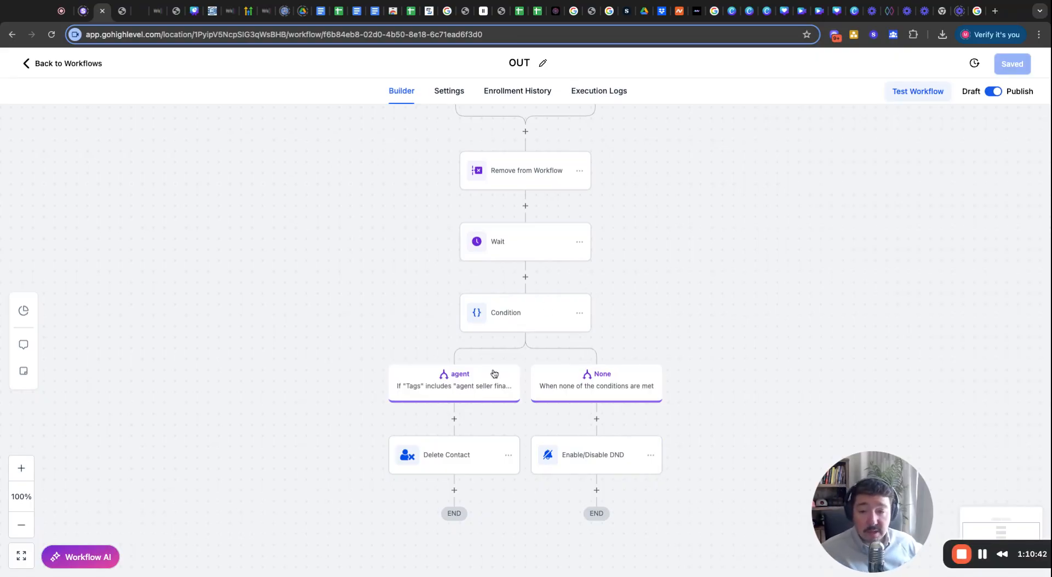
# Move the Enable/Disable DND step to sit directly after Wait.
pyautogui.click(652, 459)
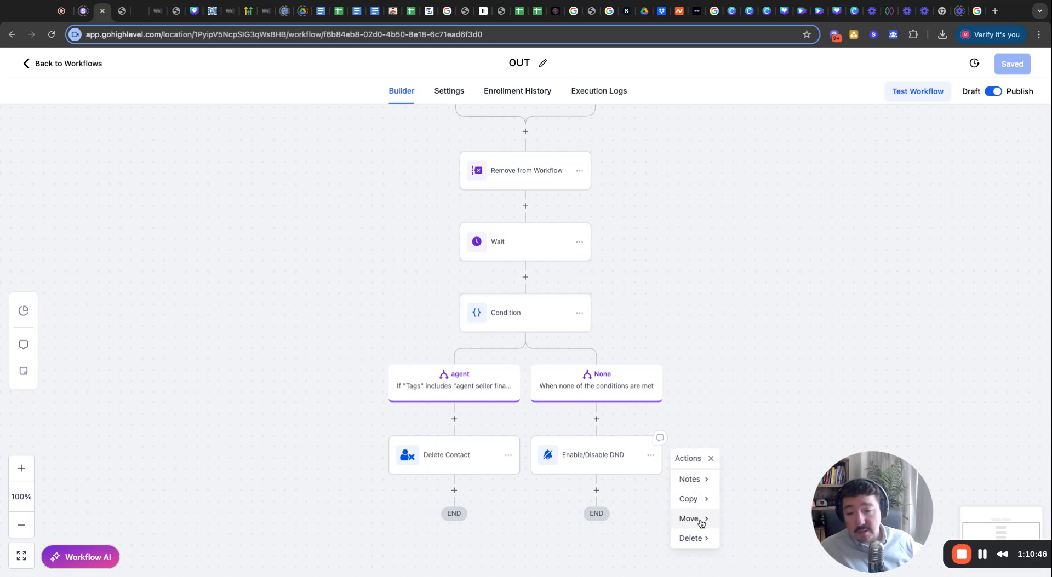
pyautogui.moveTo(701, 523)
pyautogui.click(734, 481)
pyautogui.click(529, 277)
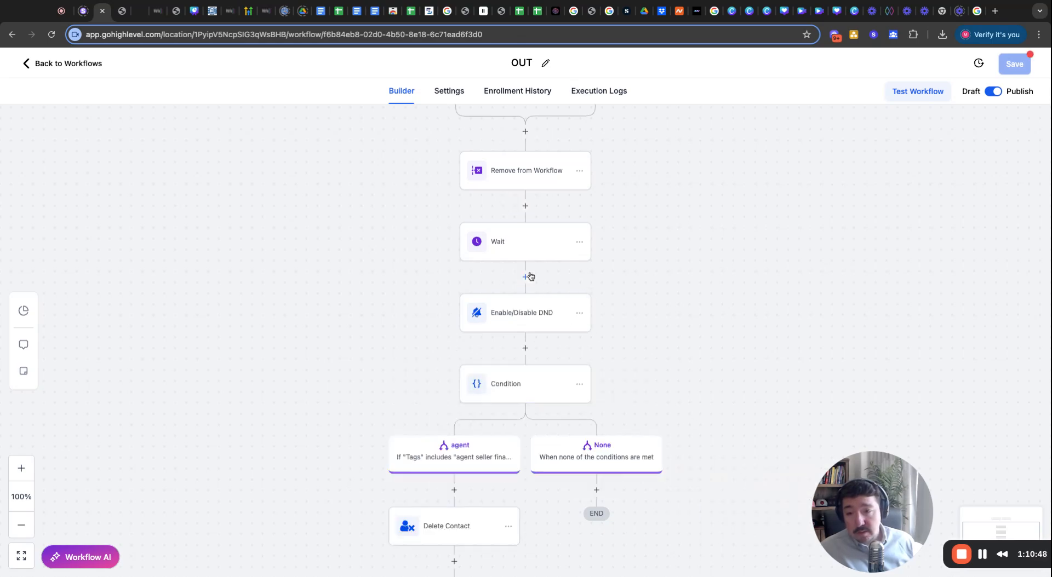
# Delete the Condition step and its branches from the workflow.
pyautogui.click(579, 384)
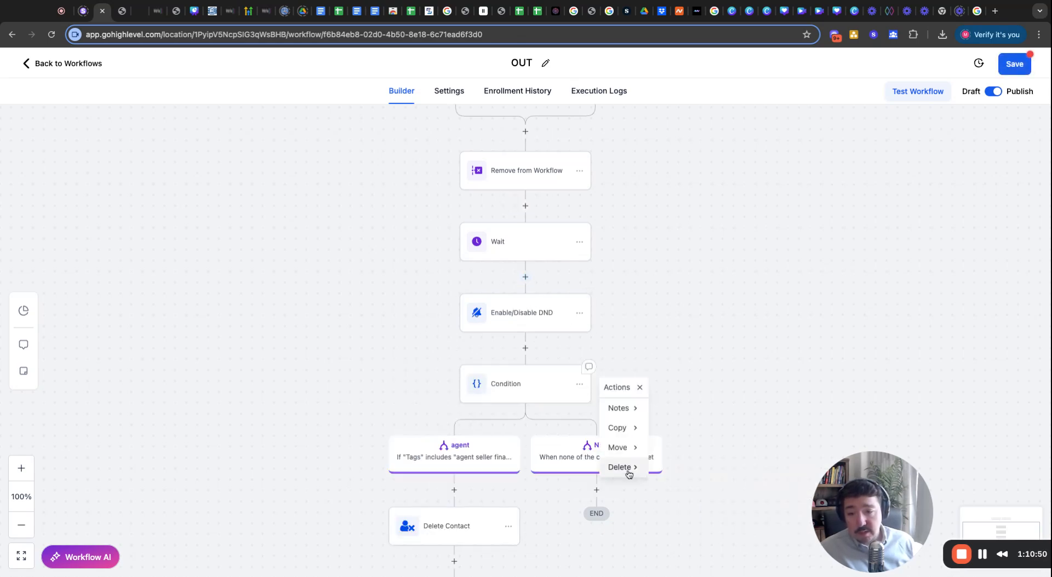
pyautogui.moveTo(629, 470)
pyautogui.click(662, 408)
pyautogui.click(643, 356)
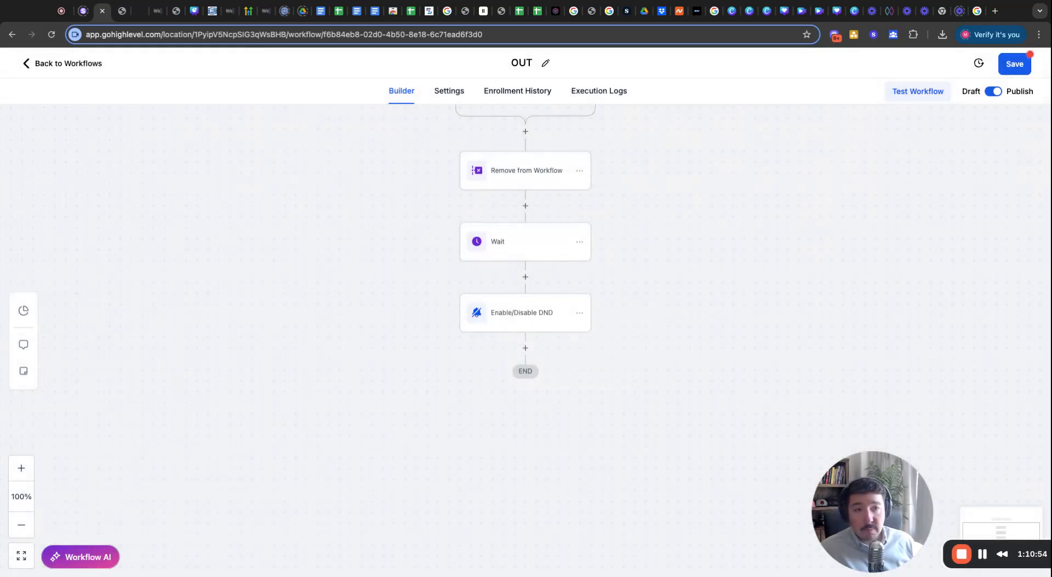
# Save the OUT workflow and check the simplified chain on the canvas.
pyautogui.click(1027, 70)
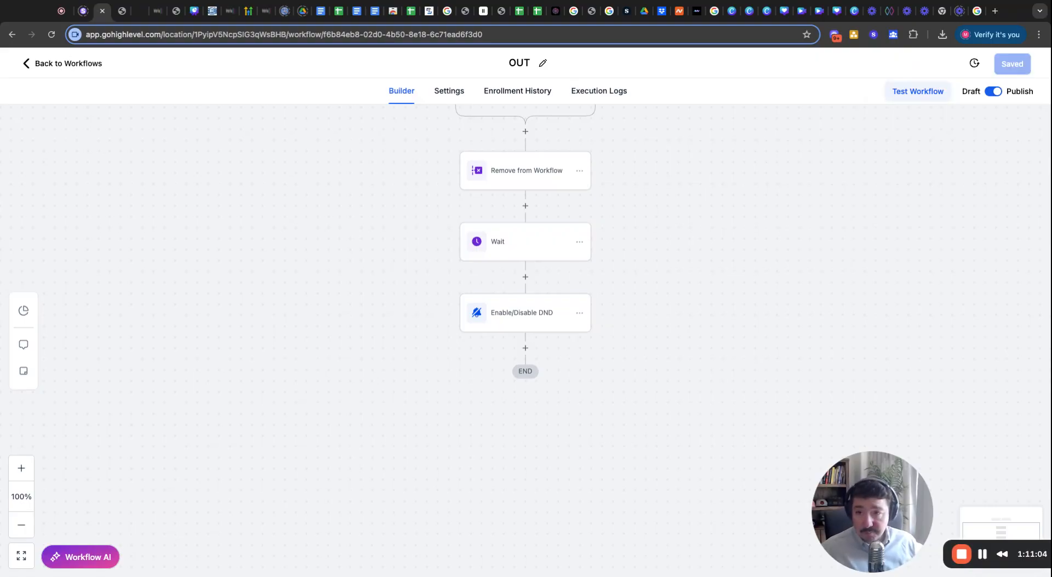
pyautogui.scroll(5, 285, 276)
pyautogui.scroll(-2, 299, 291)
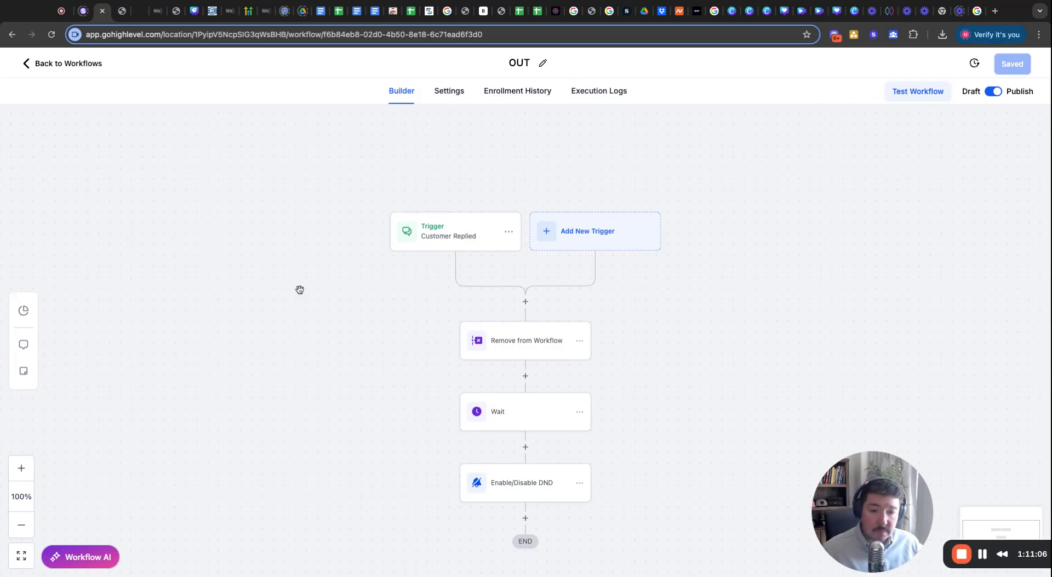
pyautogui.scroll(-1, 299, 289)
pyautogui.scroll(-1, 301, 290)
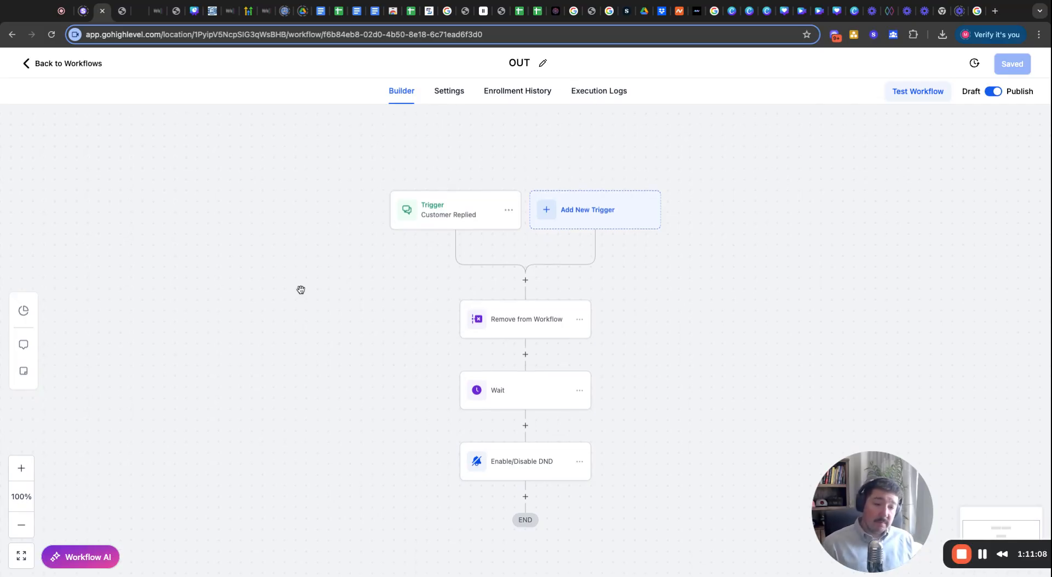